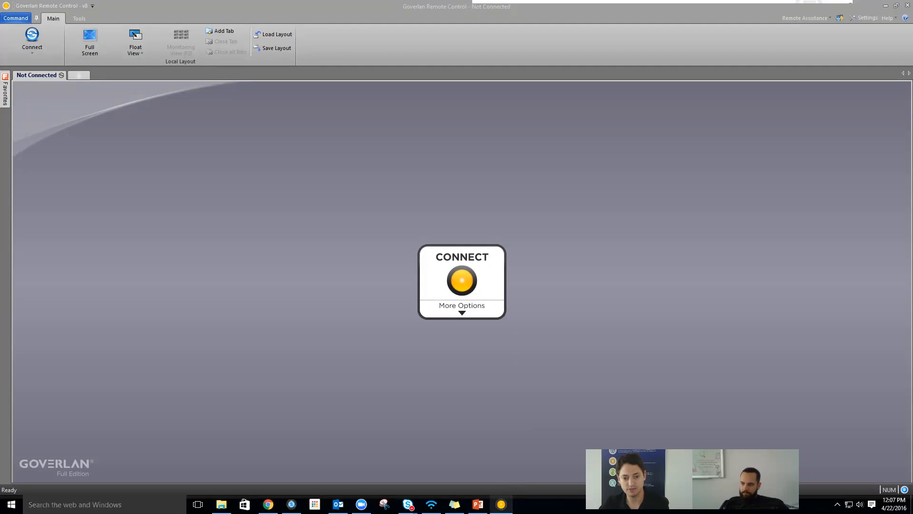
- Bring Goverlan Remote Control forward and launch the Goverlan Agent Manager from the help and setup menu
{"action": "left_click", "coordinate": [499, 482]}
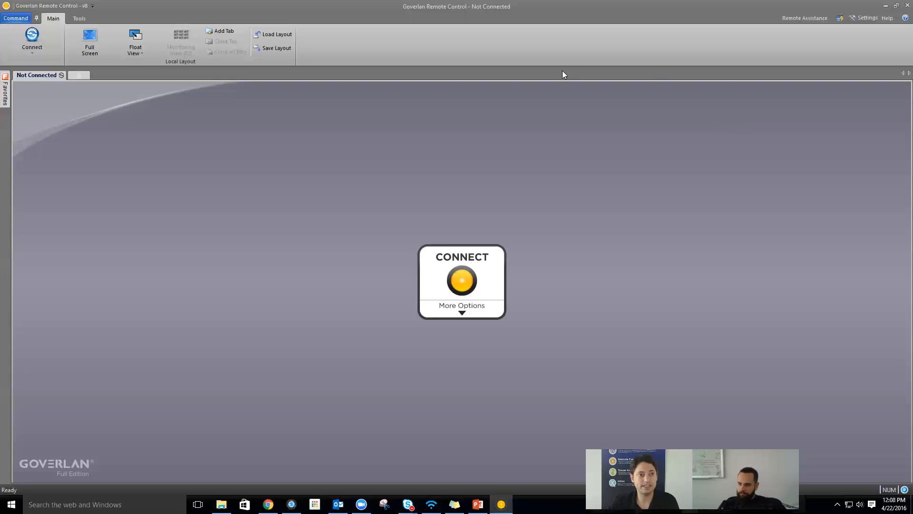
{"action": "left_click", "coordinate": [887, 18]}
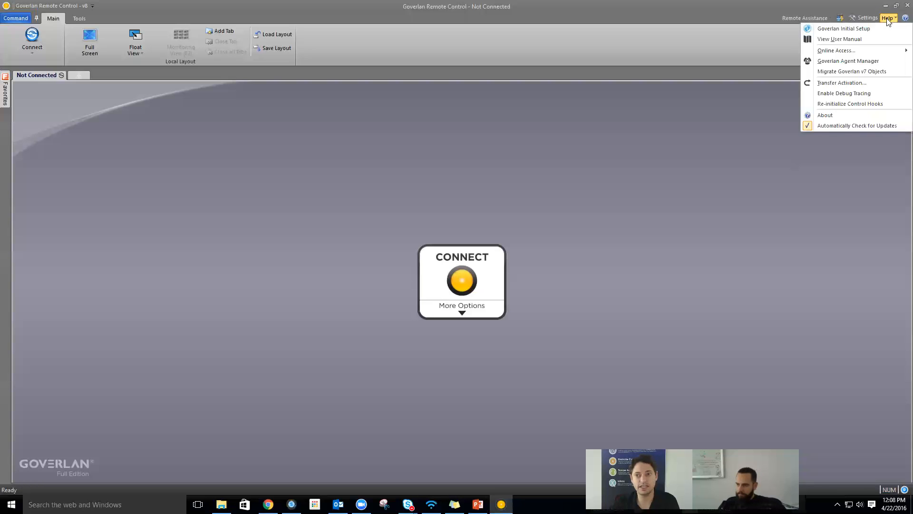
{"action": "left_click", "coordinate": [872, 62]}
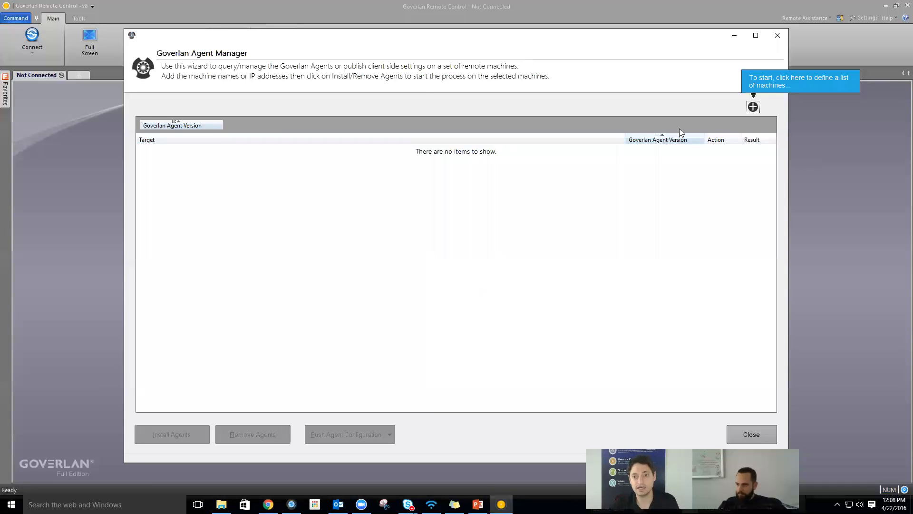
- Add all Production > Workstations domain computers to the Agent Manager, then select LONGHORN-2
{"action": "left_click", "coordinate": [753, 107]}
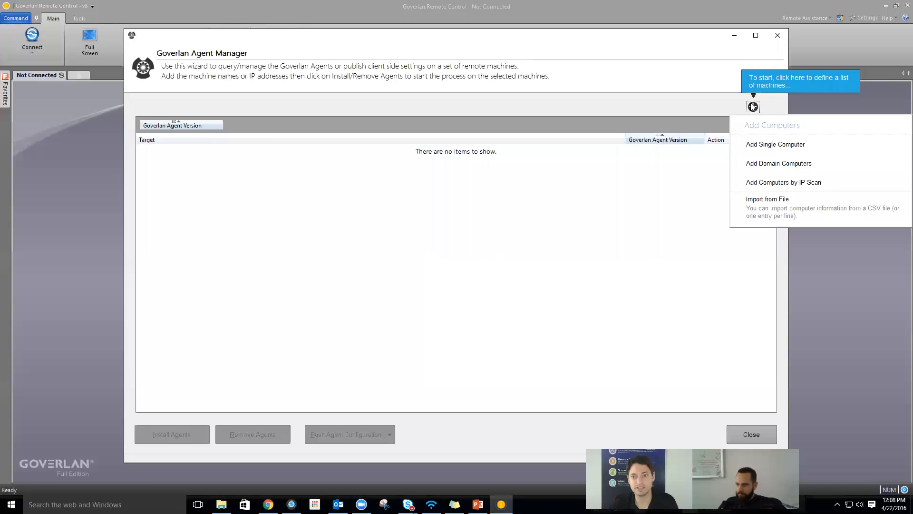
{"action": "left_click", "coordinate": [780, 167]}
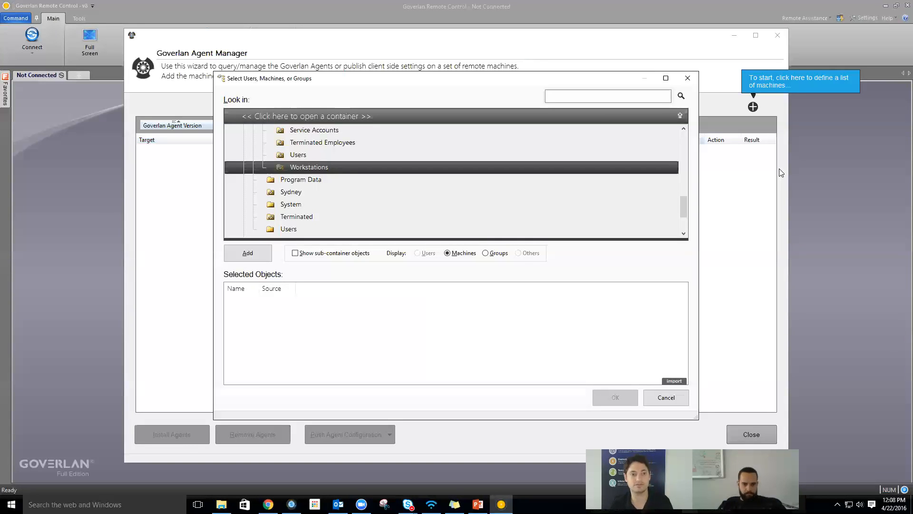
{"action": "scroll", "coordinate": [436, 199], "scroll_direction": "up", "scroll_amount": 6}
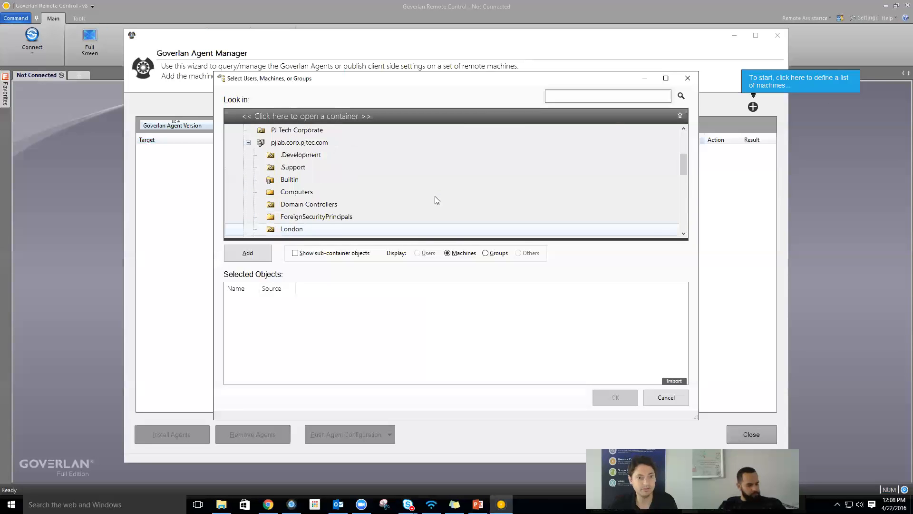
{"action": "scroll", "coordinate": [436, 200], "scroll_direction": "down", "scroll_amount": 4}
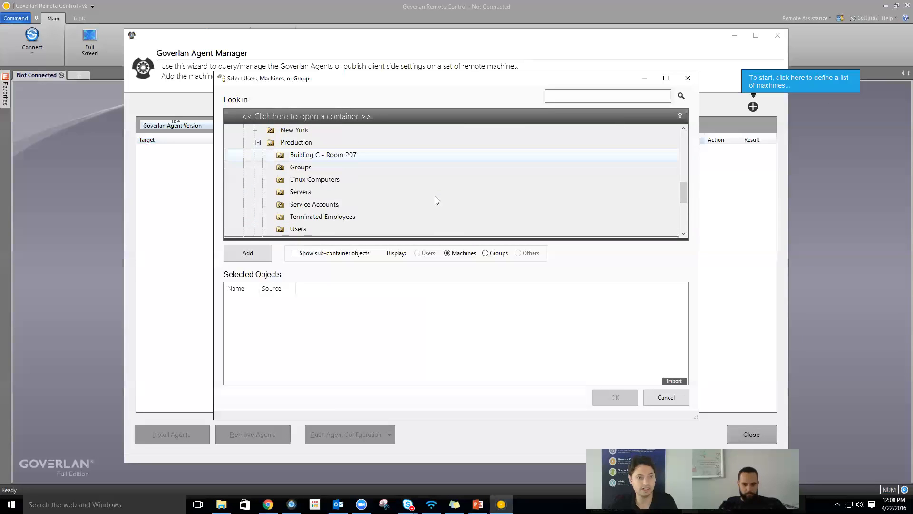
{"action": "scroll", "coordinate": [389, 196], "scroll_direction": "down", "scroll_amount": 3}
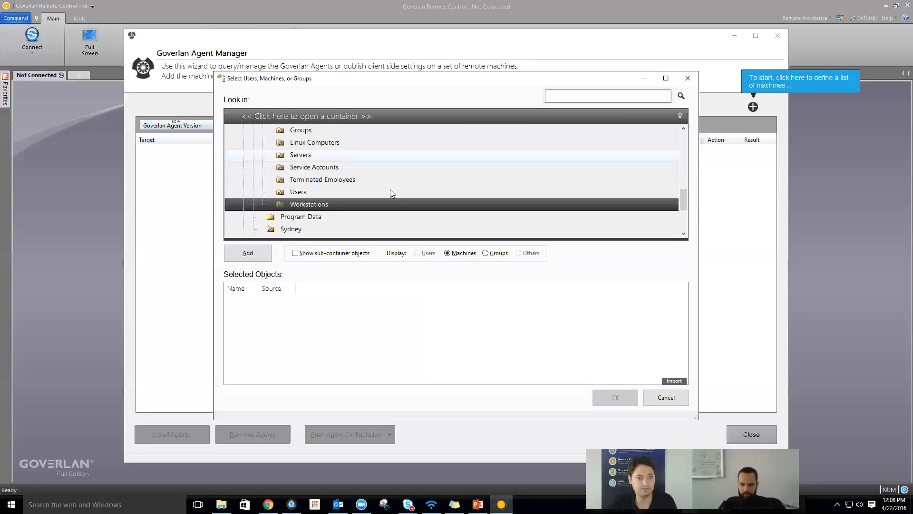
{"action": "left_click", "coordinate": [296, 206]}
{"action": "left_click", "coordinate": [295, 206]}
{"action": "key", "text": "ctrl+a"}
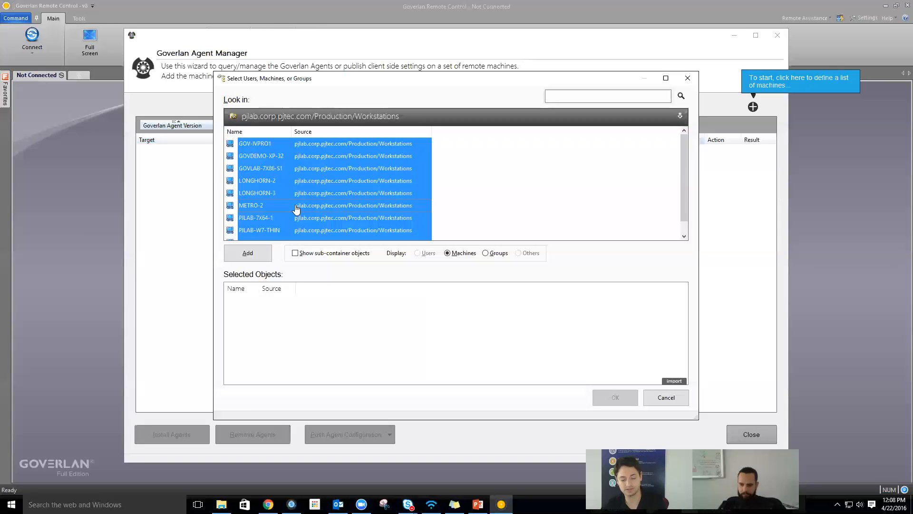
{"action": "left_click", "coordinate": [245, 249]}
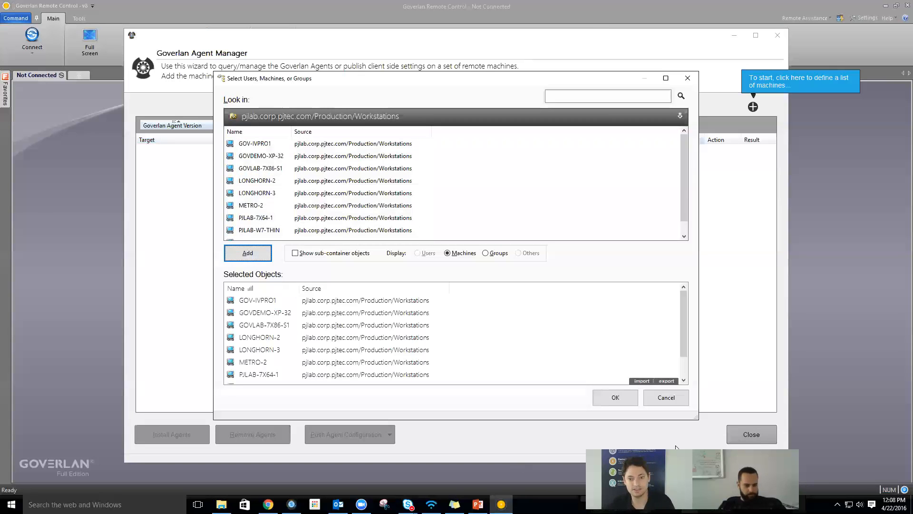
{"action": "left_click", "coordinate": [615, 399]}
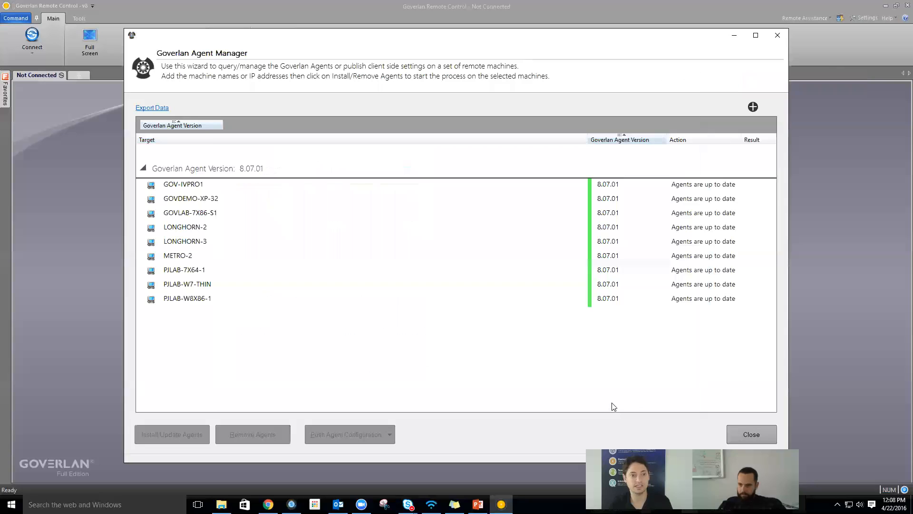
{"action": "left_click", "coordinate": [176, 227]}
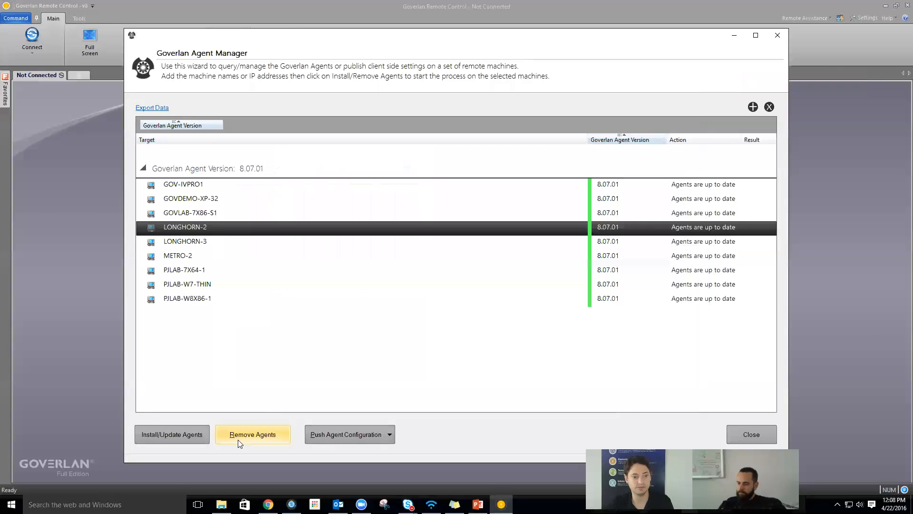
- Preview the client-side configuration push without changes, then remove LONGHORN-2's agent and close Agent Manager
{"action": "left_click", "coordinate": [363, 436]}
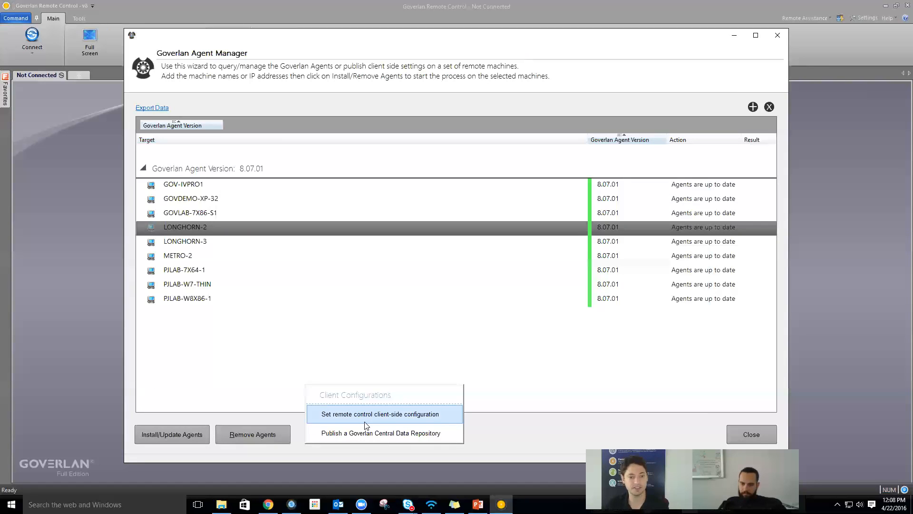
{"action": "left_click", "coordinate": [359, 415]}
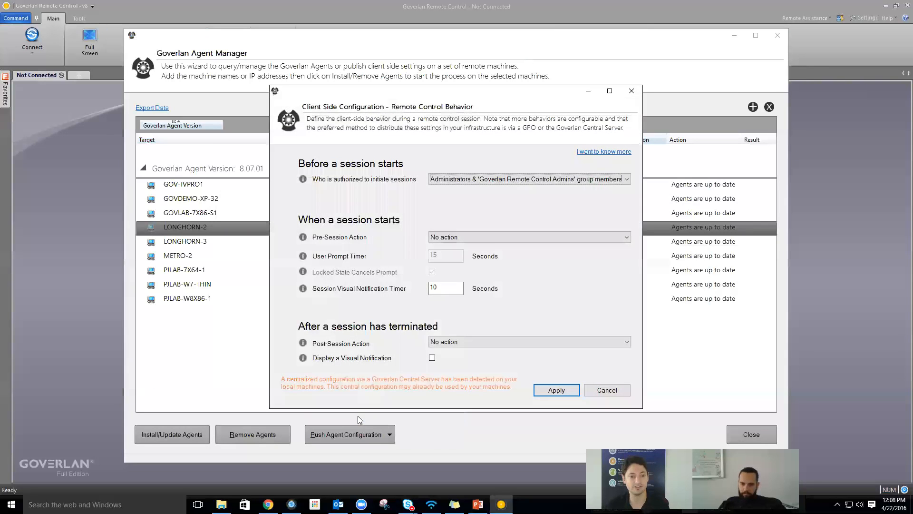
{"action": "left_click", "coordinate": [464, 237]}
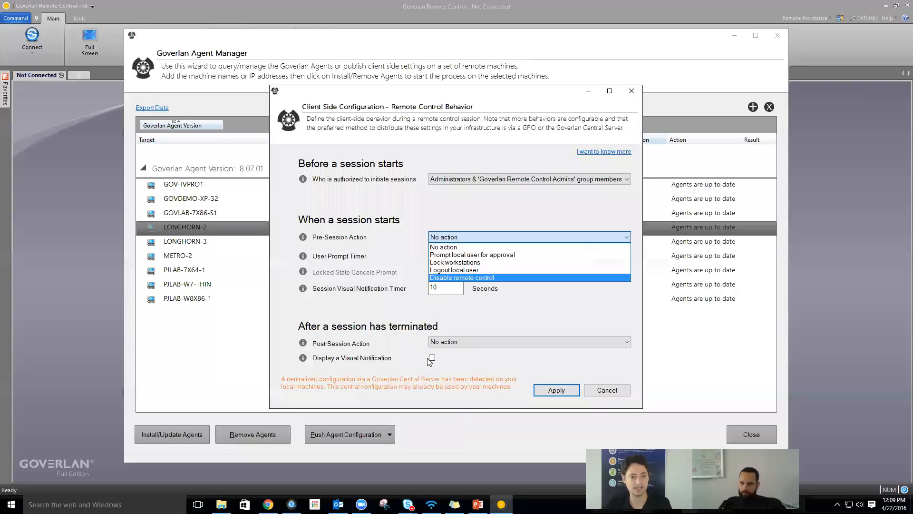
{"action": "left_click", "coordinate": [598, 394]}
{"action": "left_click", "coordinate": [598, 394]}
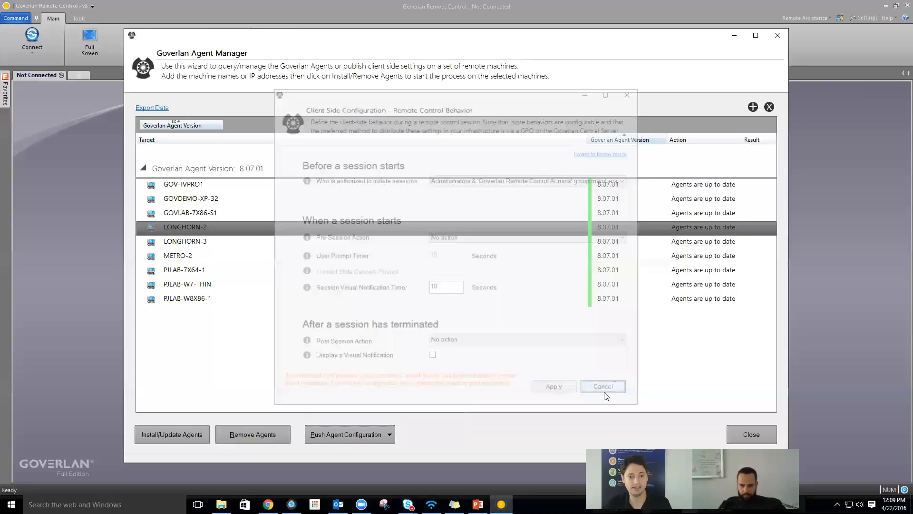
{"action": "left_click", "coordinate": [248, 436]}
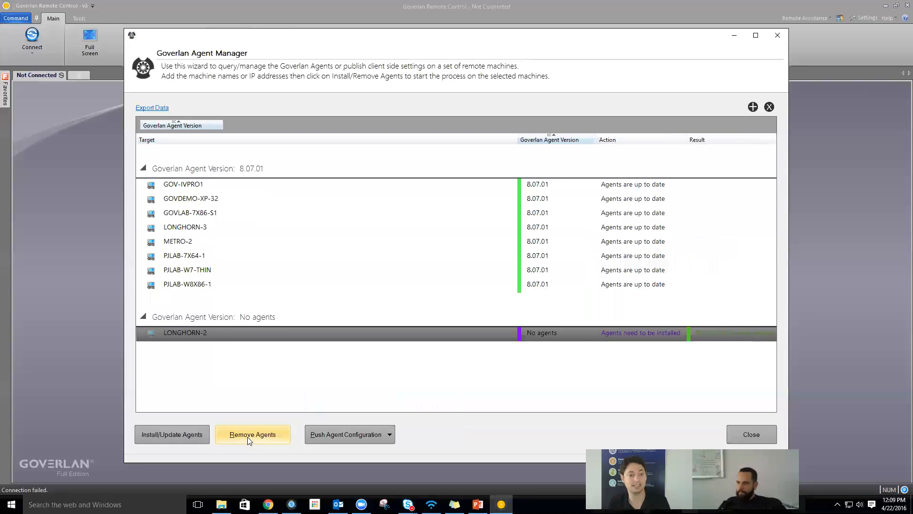
{"action": "left_click", "coordinate": [746, 437]}
- Switch the connection target type to Computer and enter 'long*' as the target name
{"action": "left_click", "coordinate": [448, 263]}
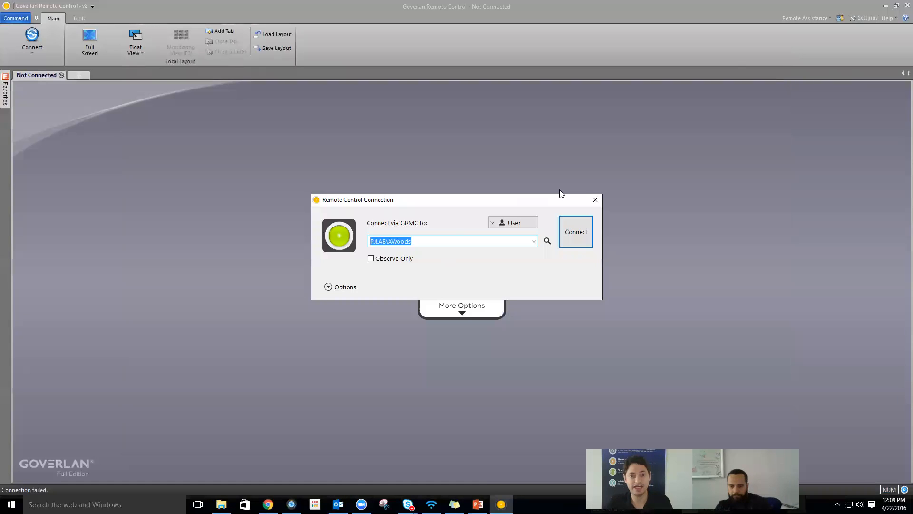
{"action": "left_click", "coordinate": [505, 226]}
{"action": "left_click", "coordinate": [507, 234]}
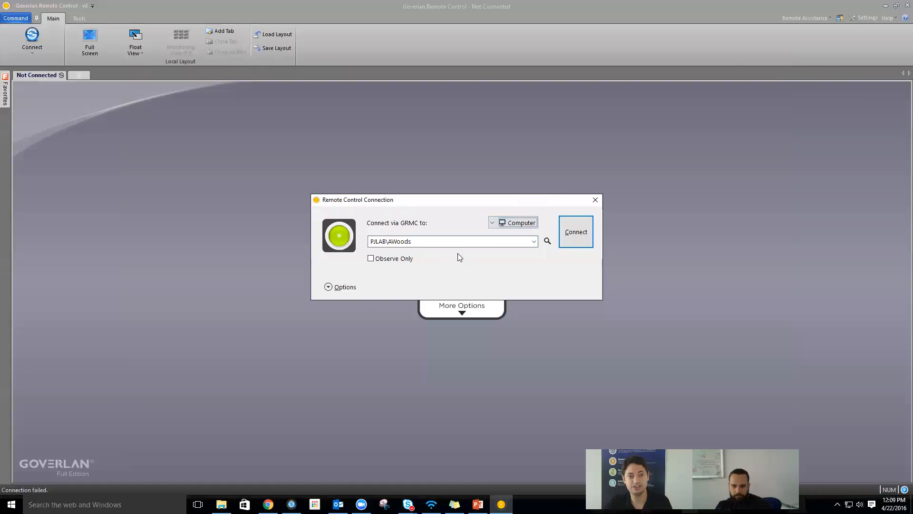
{"action": "left_click", "coordinate": [467, 242]}
{"action": "type", "text": "long*"}
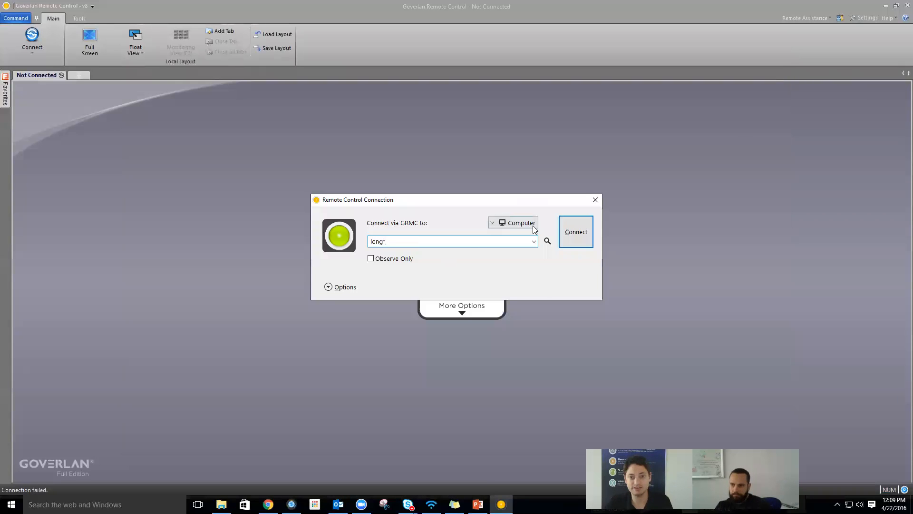
- Pick LONGHORN-2 from the search results and connect, accepting installation of the missing agents
{"action": "left_click", "coordinate": [547, 240]}
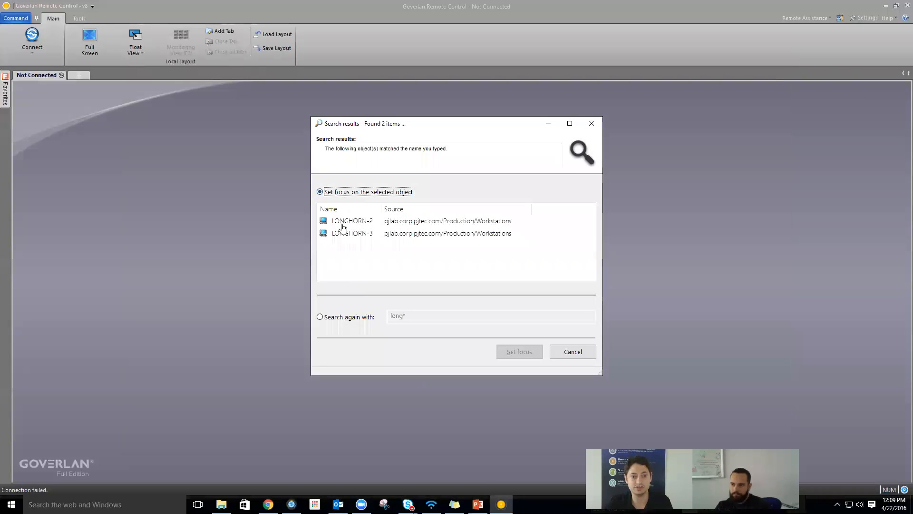
{"action": "left_click", "coordinate": [344, 221]}
{"action": "left_click", "coordinate": [506, 351]}
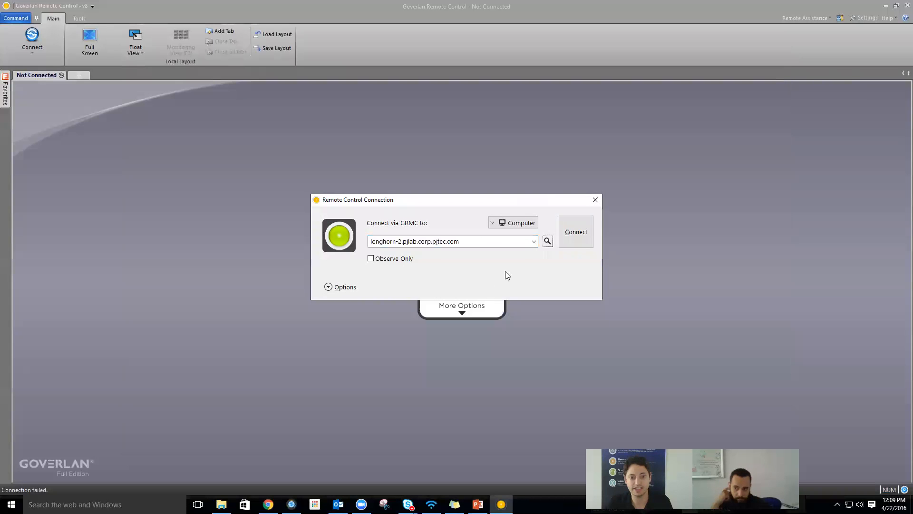
{"action": "left_click", "coordinate": [576, 233]}
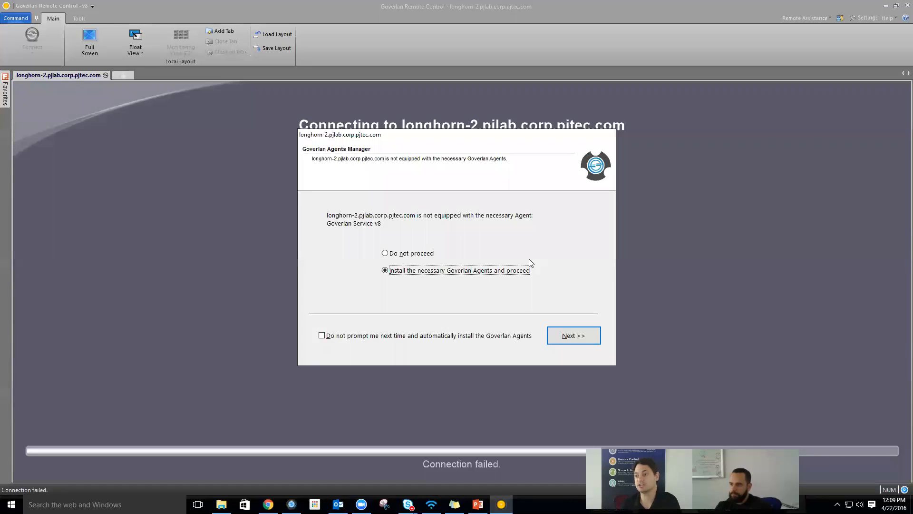
{"action": "left_click", "coordinate": [570, 337]}
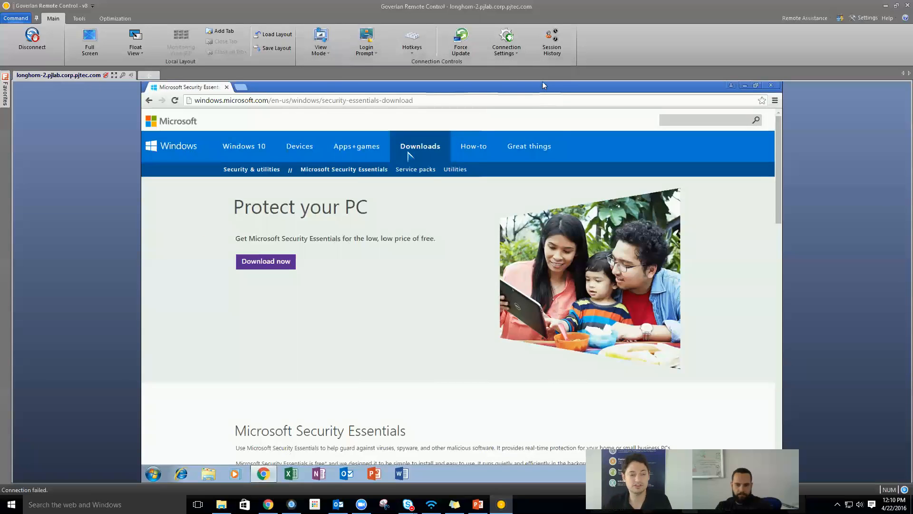
- Run Adobe Reader XI as administrator on LONGHORN-2, close it, then bring up the Windows security screen
{"action": "left_click", "coordinate": [744, 87]}
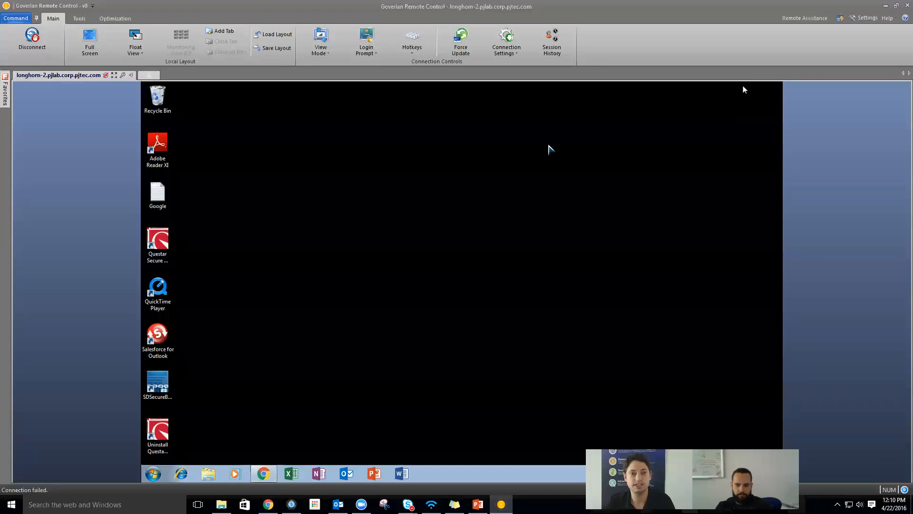
{"action": "right_click", "coordinate": [157, 144]}
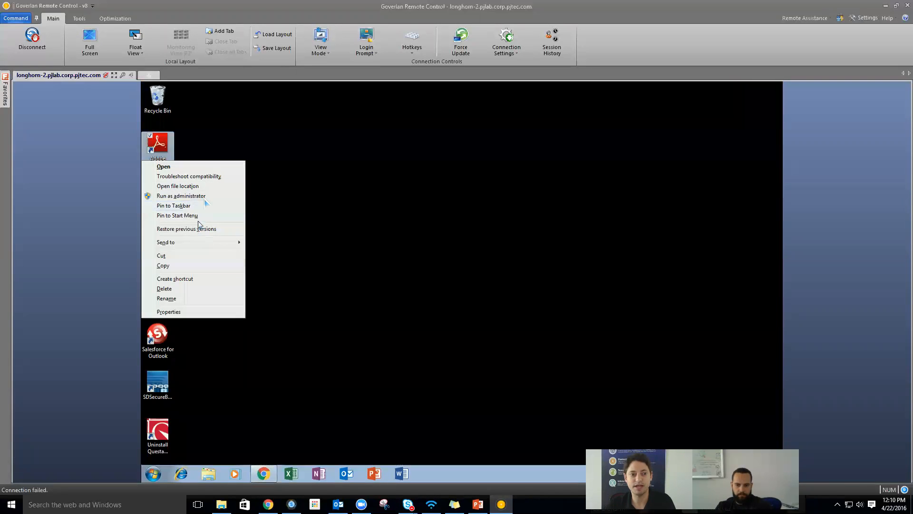
{"action": "left_click", "coordinate": [205, 196]}
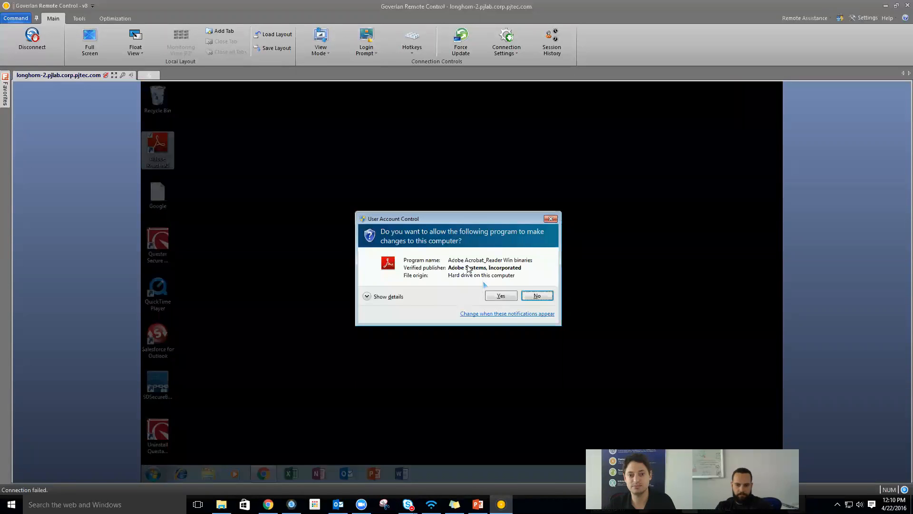
{"action": "left_click", "coordinate": [500, 295]}
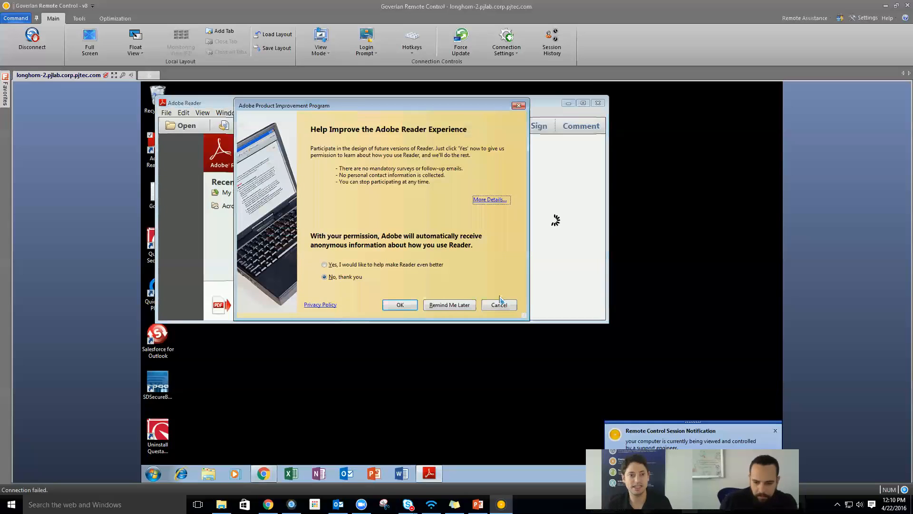
{"action": "left_click", "coordinate": [500, 301]}
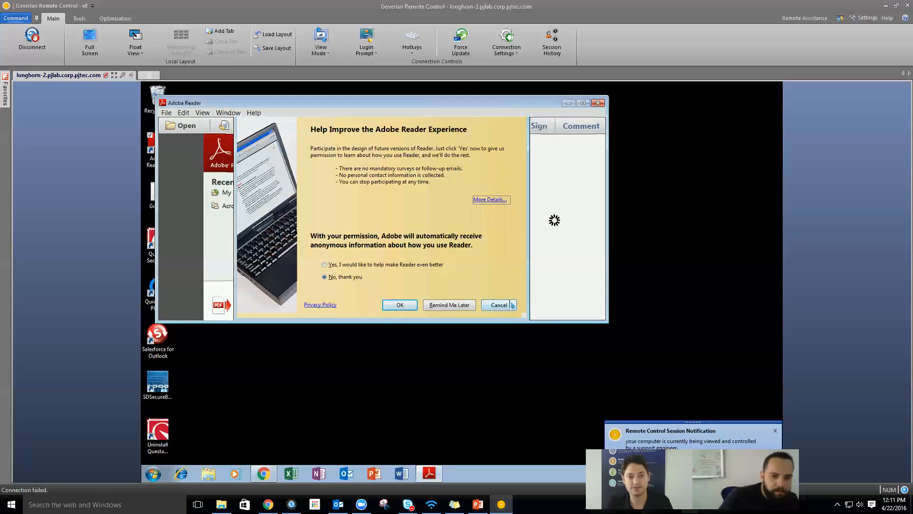
{"action": "left_click", "coordinate": [596, 103]}
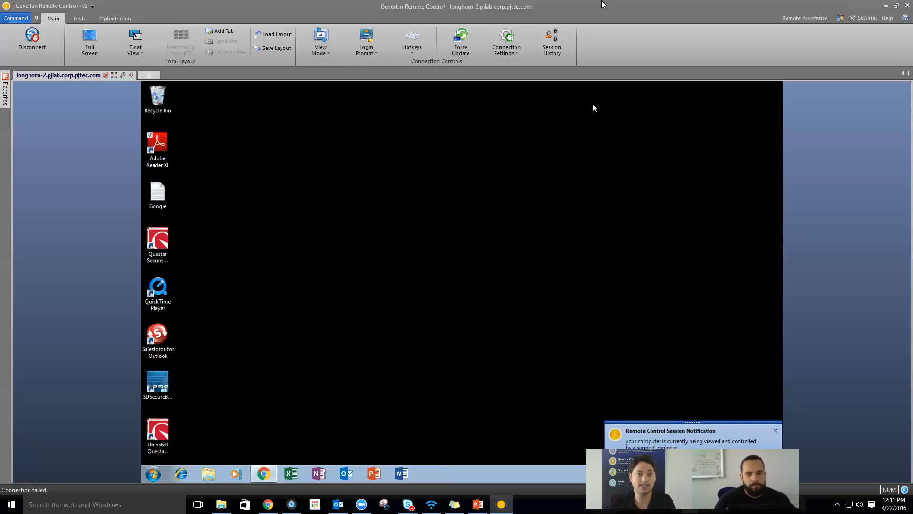
{"action": "left_click", "coordinate": [376, 38]}
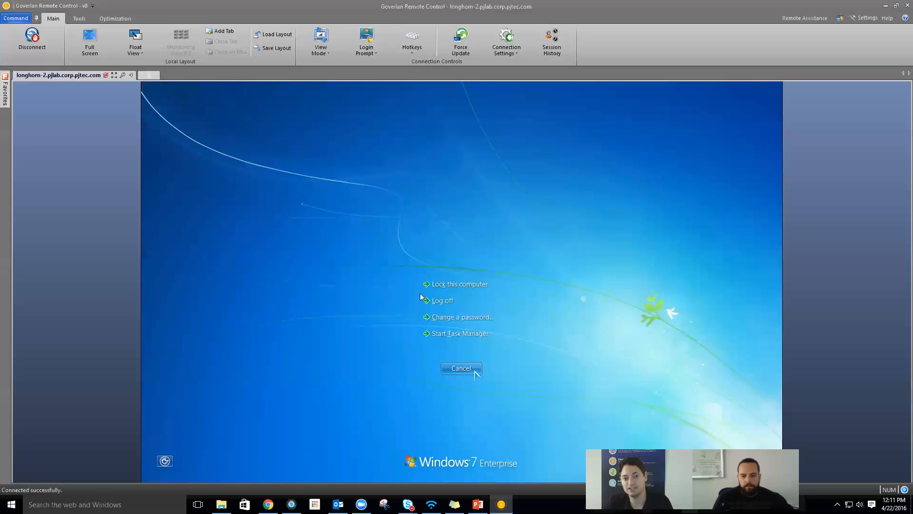
- Cancel the remote security screen, then review the Power Options restart and log-off choices before closing them
{"action": "left_click", "coordinate": [456, 370]}
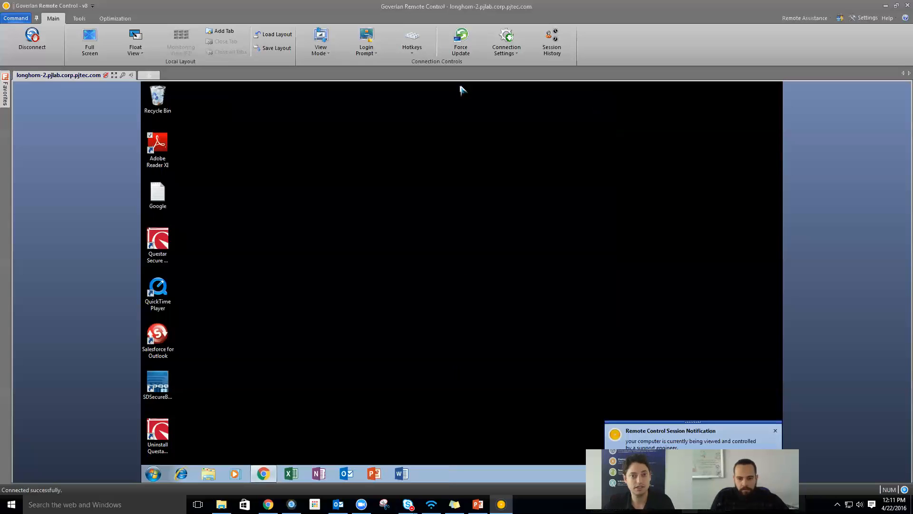
{"action": "left_click", "coordinate": [78, 18]}
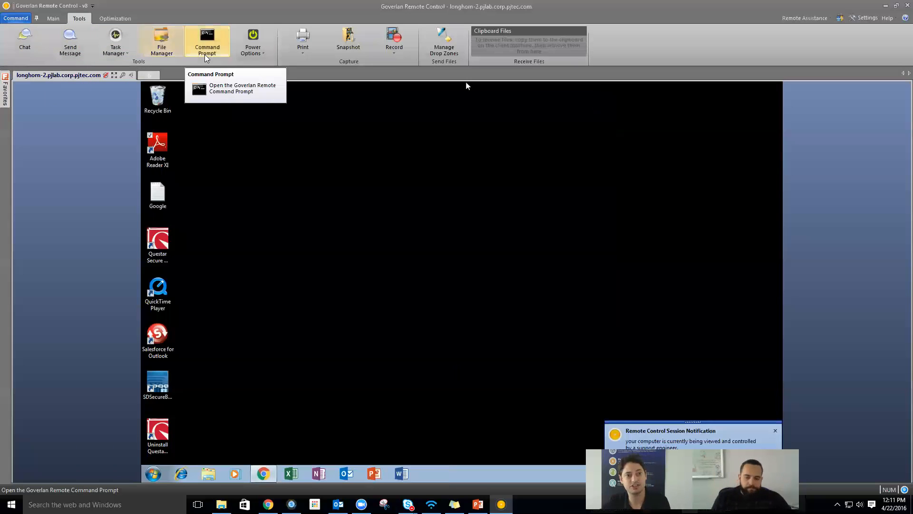
{"action": "left_click", "coordinate": [252, 40]}
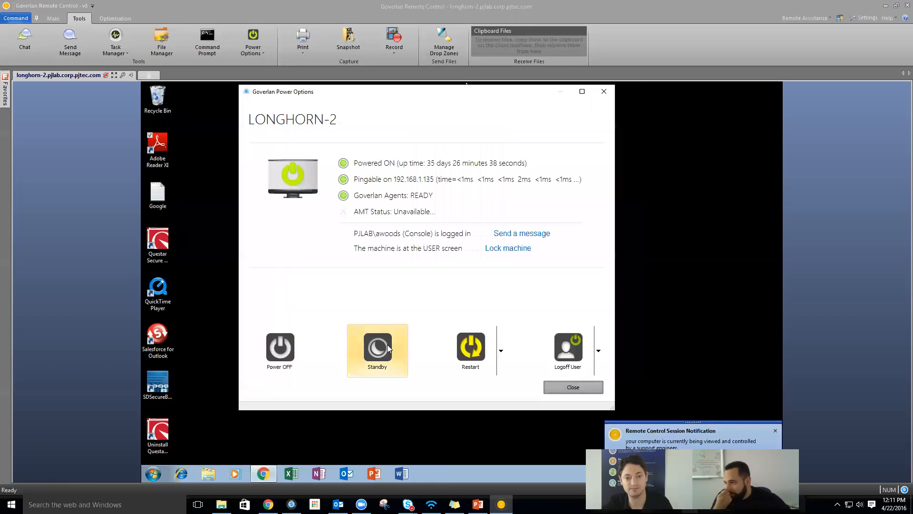
{"action": "left_click", "coordinate": [501, 350]}
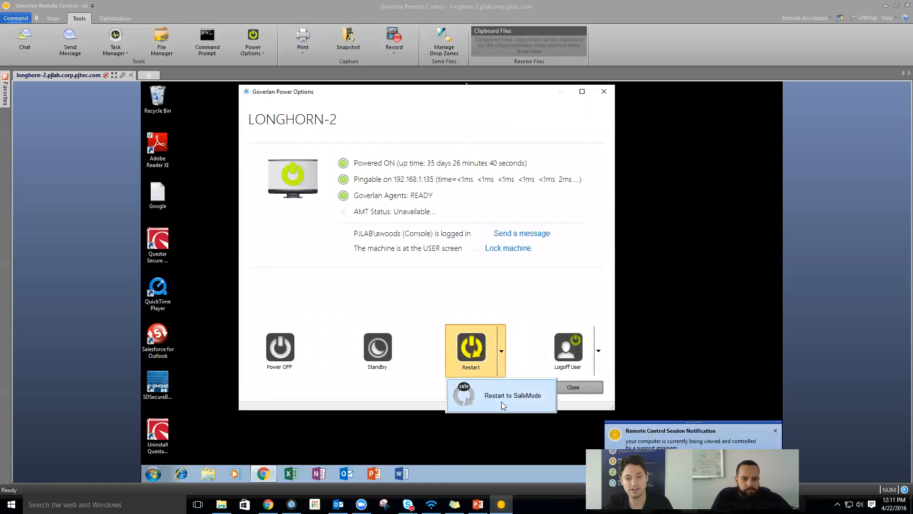
{"action": "left_click", "coordinate": [598, 350]}
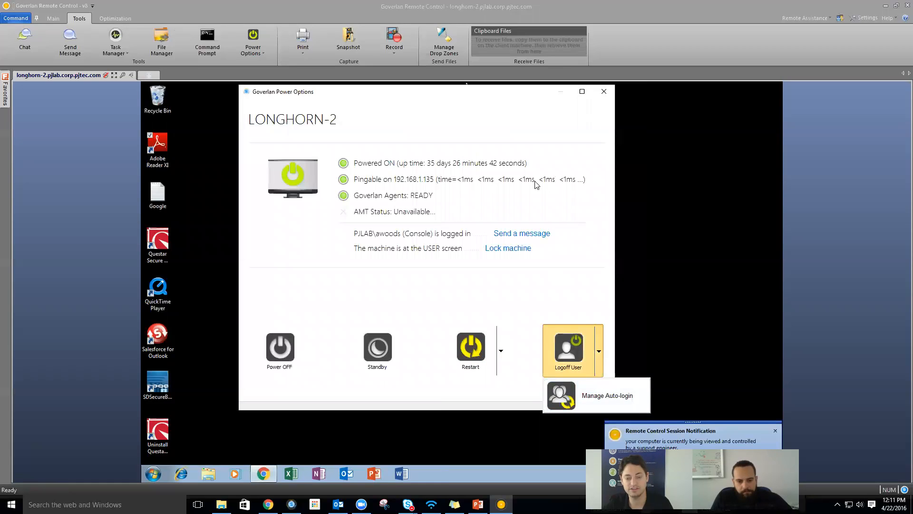
{"action": "left_click", "coordinate": [603, 92]}
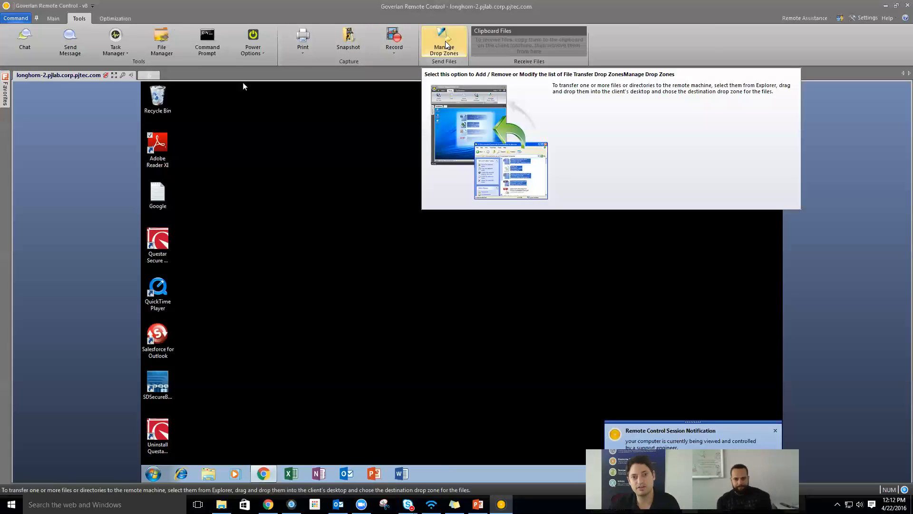
- Restore, reposition and re-maximize the Goverlan Remote Control window
{"action": "double_click", "coordinate": [436, 13]}
{"action": "left_click", "coordinate": [441, 7]}
{"action": "left_click_drag", "start_coordinate": [441, 6], "coordinate": [424, 66]}
{"action": "left_click", "coordinate": [421, 41]}
{"action": "left_click_drag", "start_coordinate": [299, 21], "coordinate": [664, 336]}
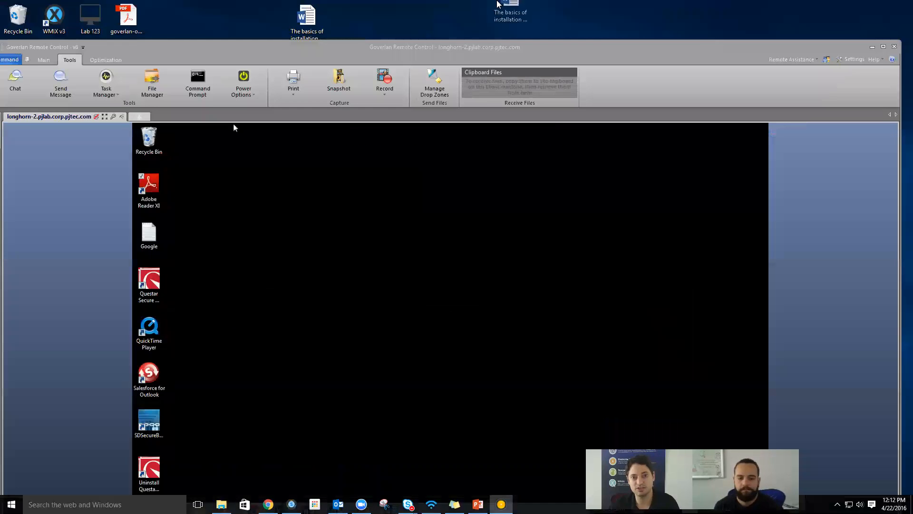
{"action": "double_click", "coordinate": [465, 56]}
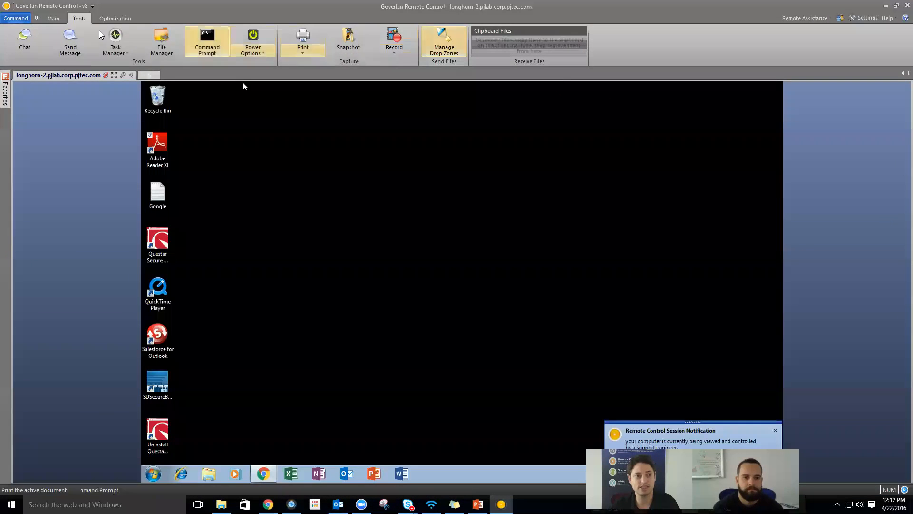
- Turn on Observe Only in Connection Settings, then turn it off again to regain control
{"action": "left_click", "coordinate": [54, 19]}
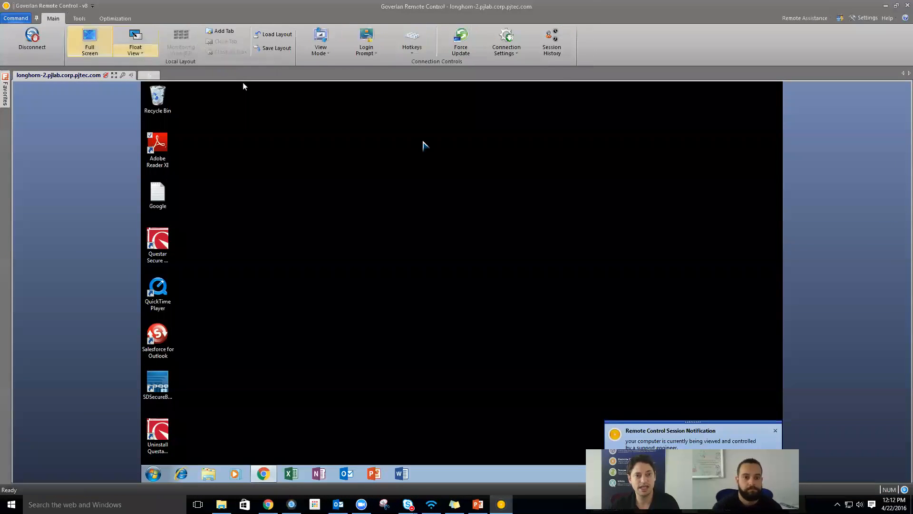
{"action": "left_click", "coordinate": [506, 53]}
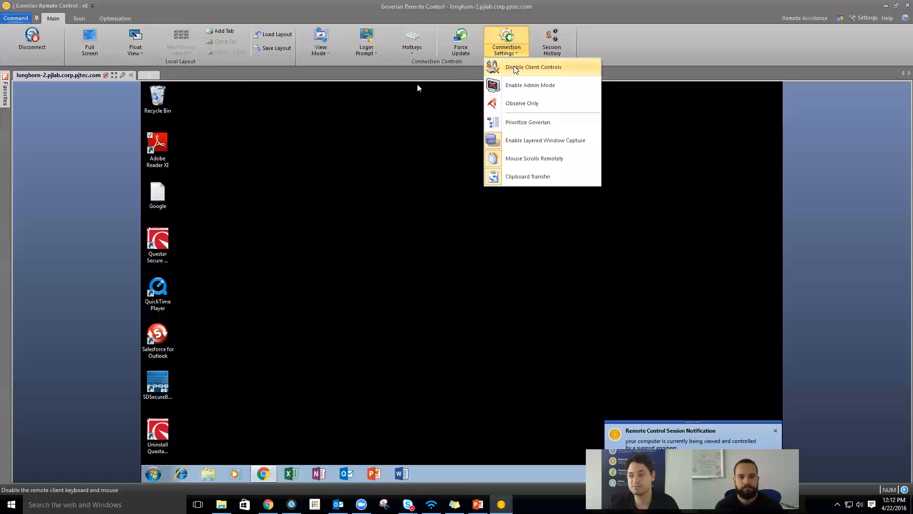
{"action": "left_click", "coordinate": [523, 104]}
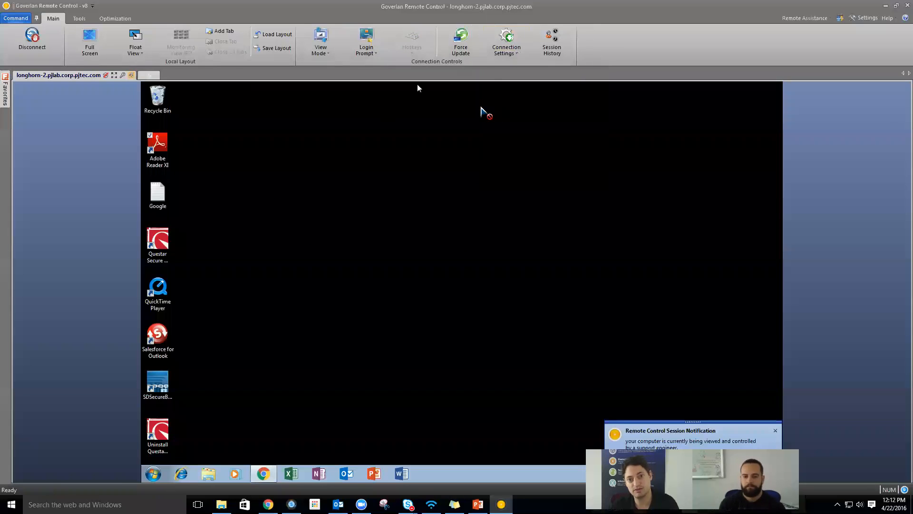
{"action": "left_click", "coordinate": [502, 56]}
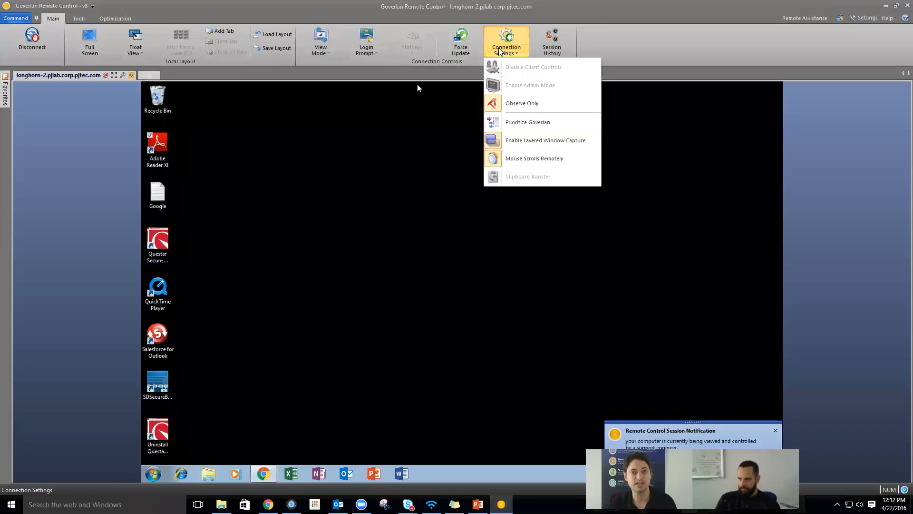
{"action": "left_click", "coordinate": [507, 101]}
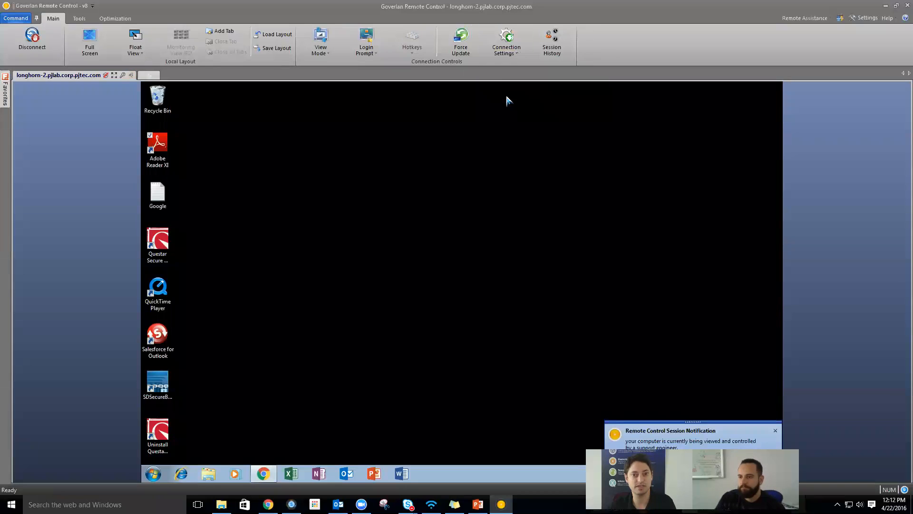
{"action": "left_click", "coordinate": [556, 38]}
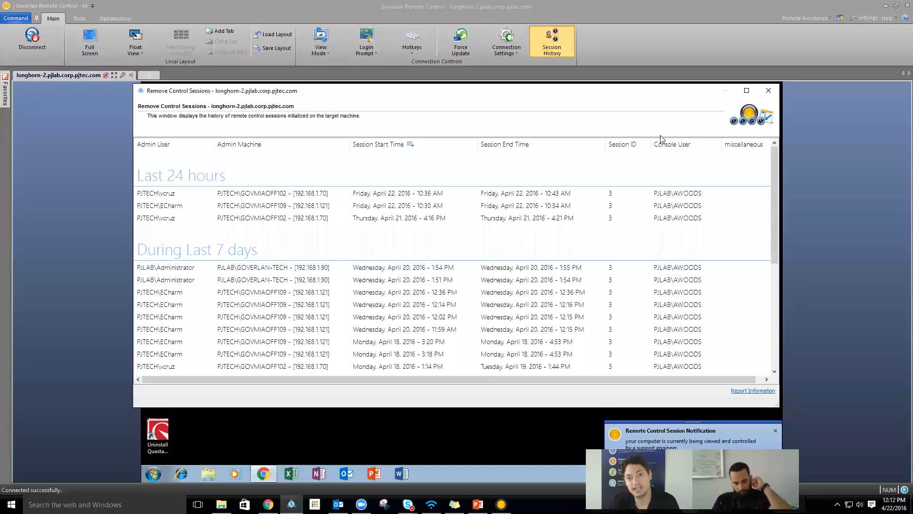
{"action": "scroll", "coordinate": [528, 230], "scroll_direction": "down", "scroll_amount": 5}
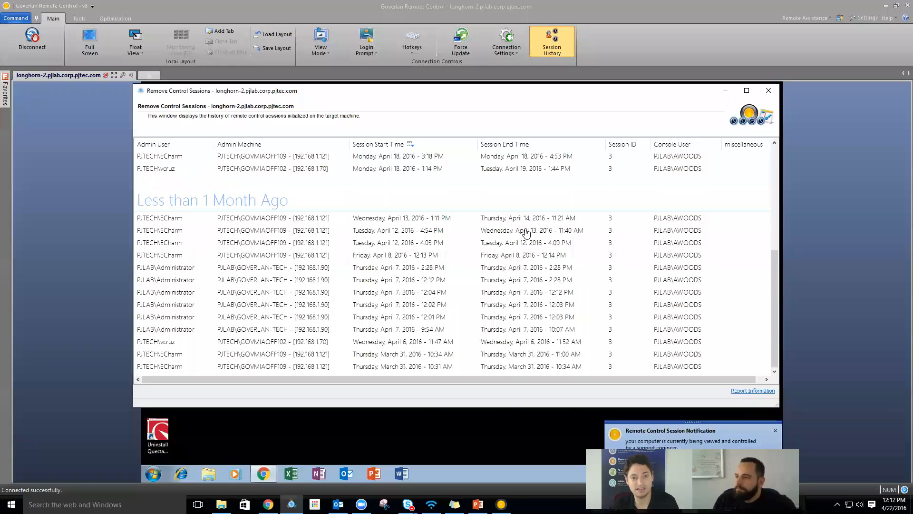
{"action": "scroll", "coordinate": [528, 230], "scroll_direction": "up", "scroll_amount": 5}
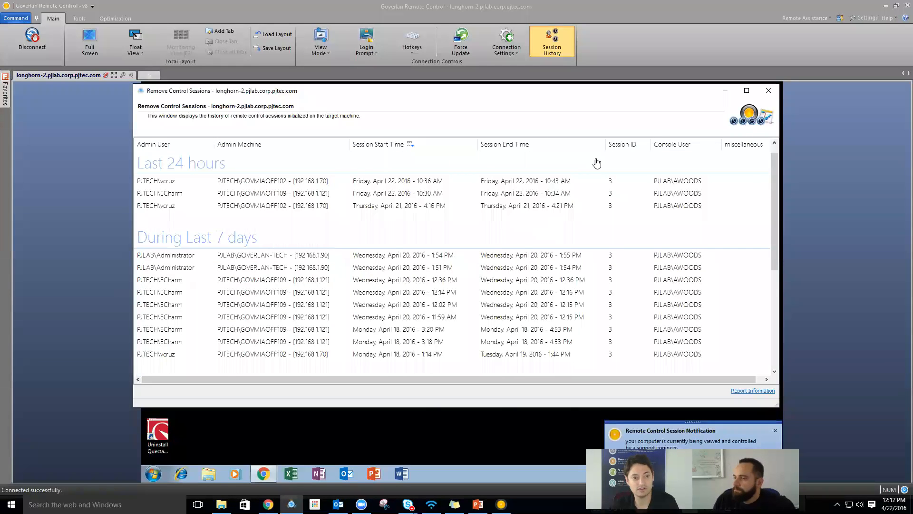
{"action": "left_click", "coordinate": [768, 90]}
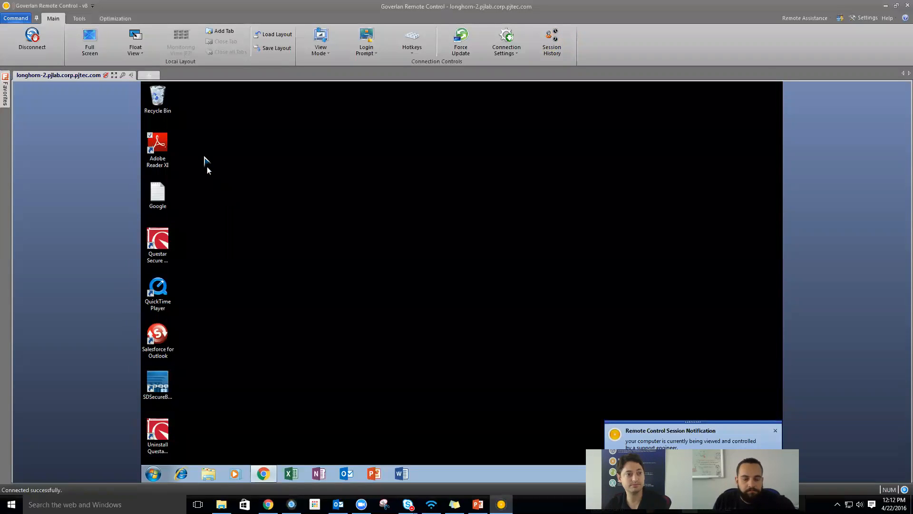
- Open a new unconnected session tab, expand its connection methods, then return to the longhorn-2 tab
{"action": "left_click", "coordinate": [148, 75]}
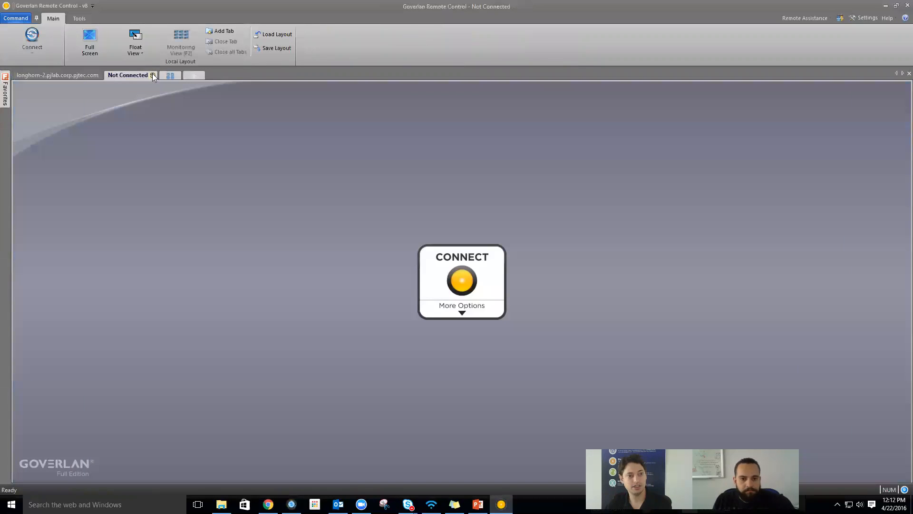
{"action": "left_click", "coordinate": [466, 310]}
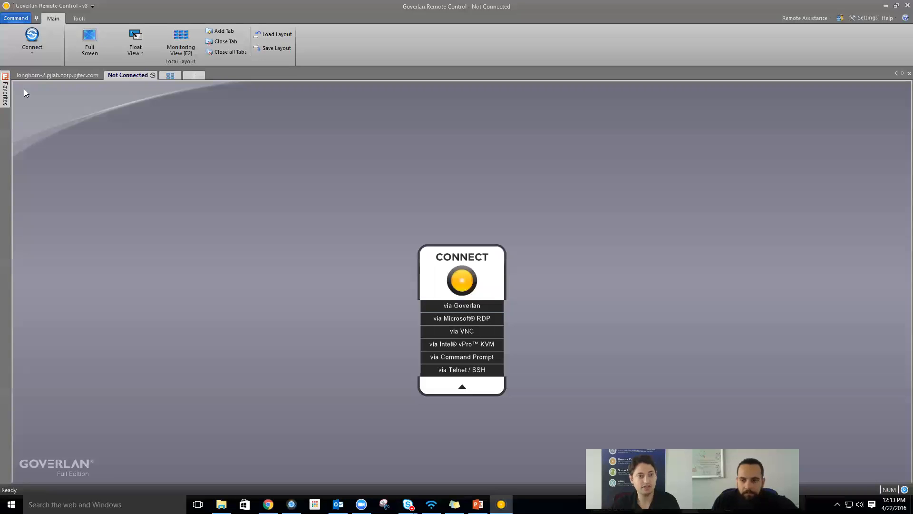
{"action": "left_click", "coordinate": [60, 75]}
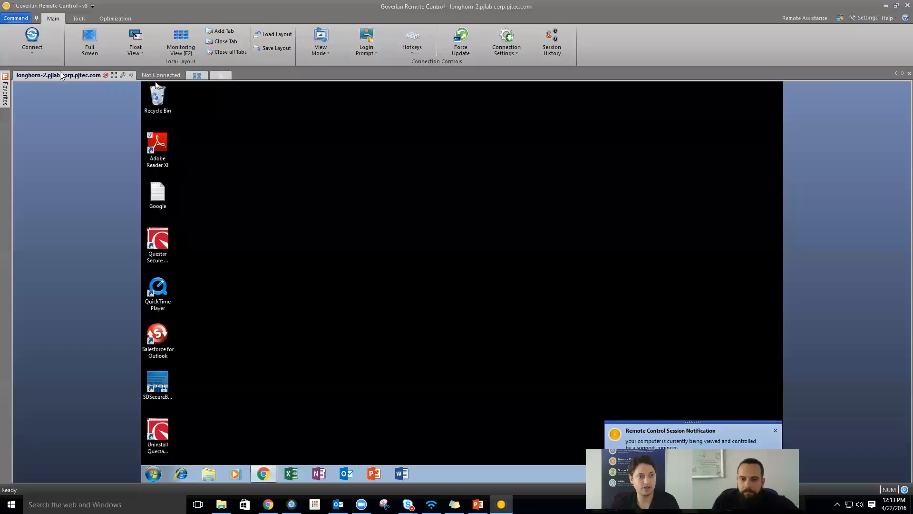
- Show the Tools ribbon, then switch to the Not Connected session tab
{"action": "left_click", "coordinate": [78, 20]}
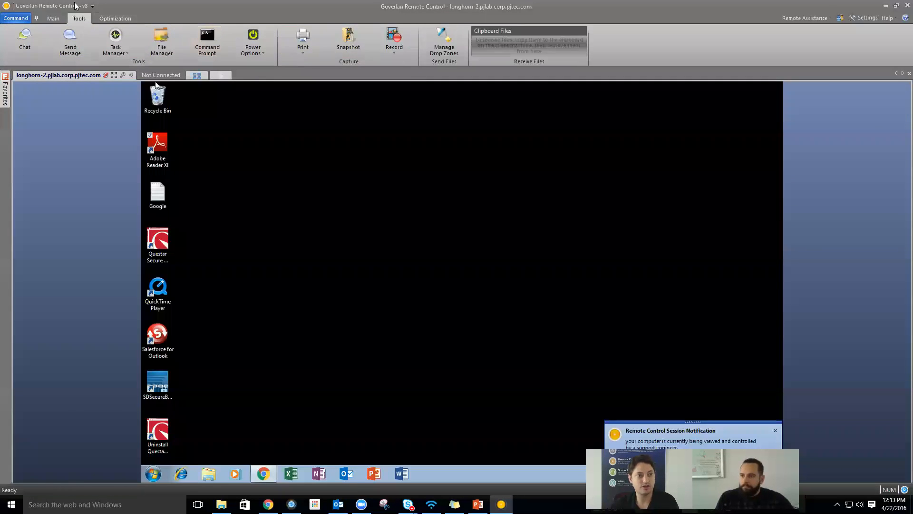
{"action": "left_click", "coordinate": [150, 74]}
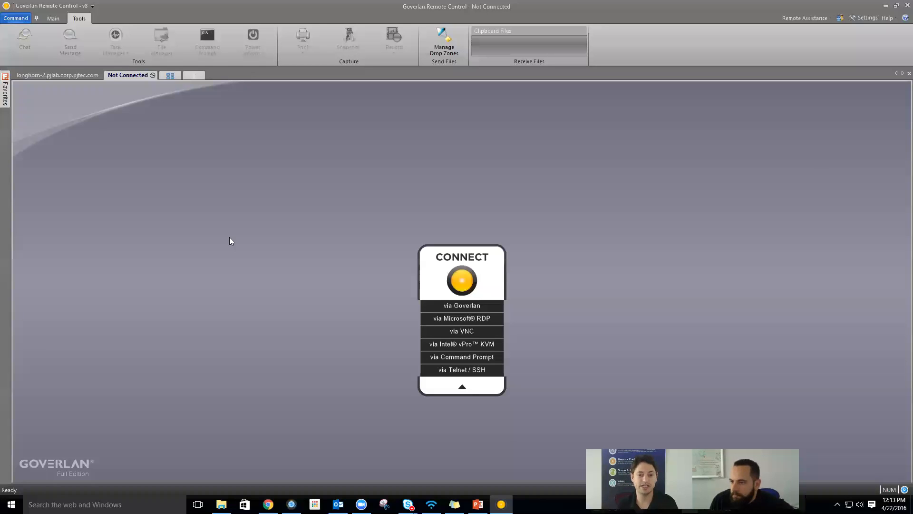
- Start a new connection targeting a user and search the directory for names matching 'a'
{"action": "left_click", "coordinate": [470, 275]}
{"action": "left_click", "coordinate": [510, 223]}
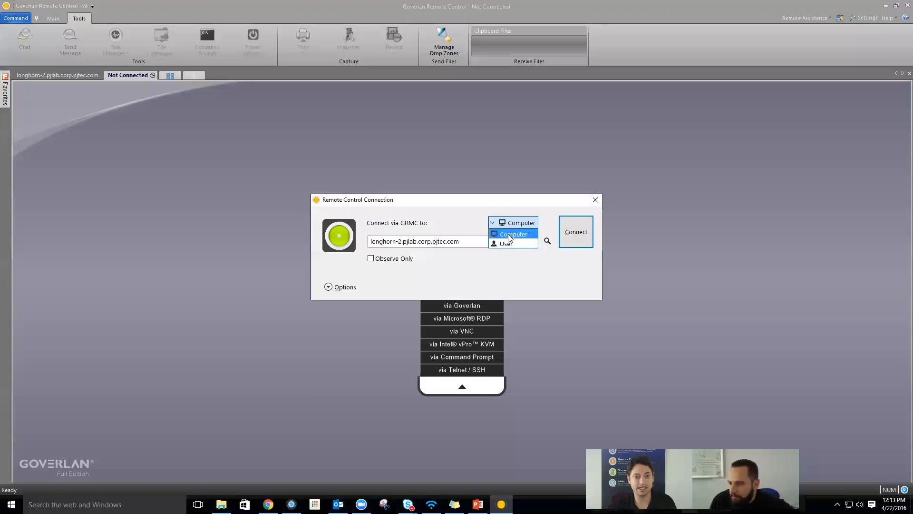
{"action": "left_click", "coordinate": [506, 242]}
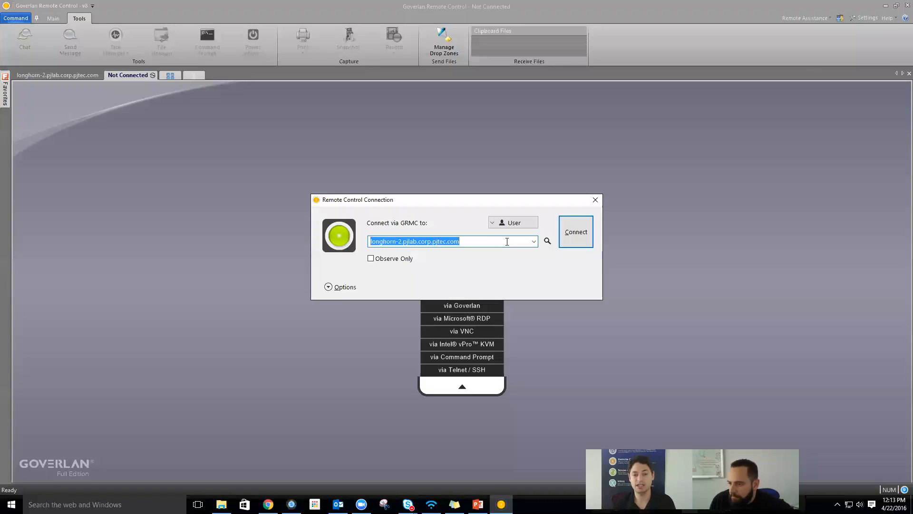
{"action": "type", "text": "awo*"}
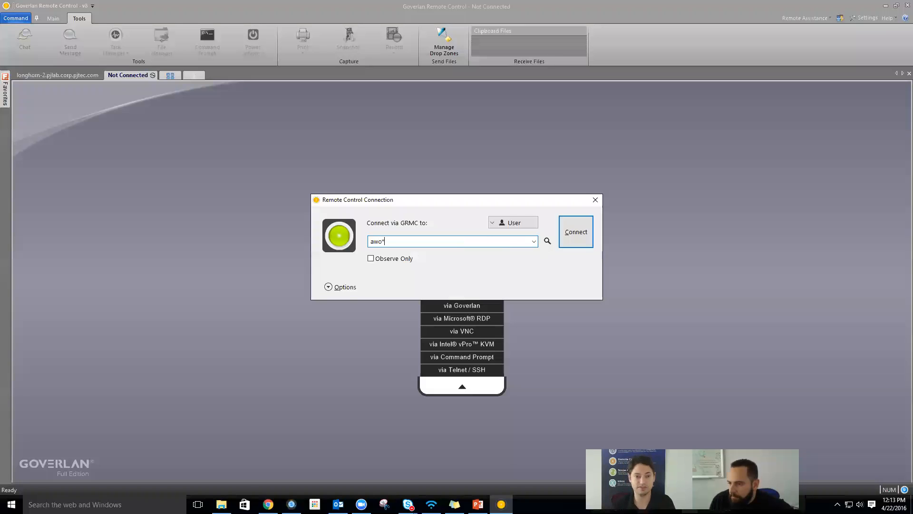
{"action": "key", "text": "Return"}
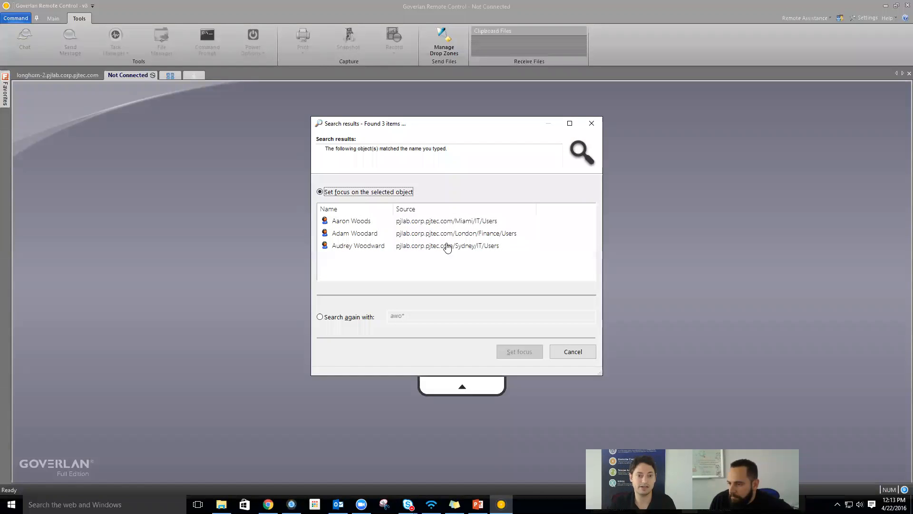
- Pick the first matching user and connect to their Windows 10 machine GOV-IVPRO1
{"action": "left_click", "coordinate": [382, 225]}
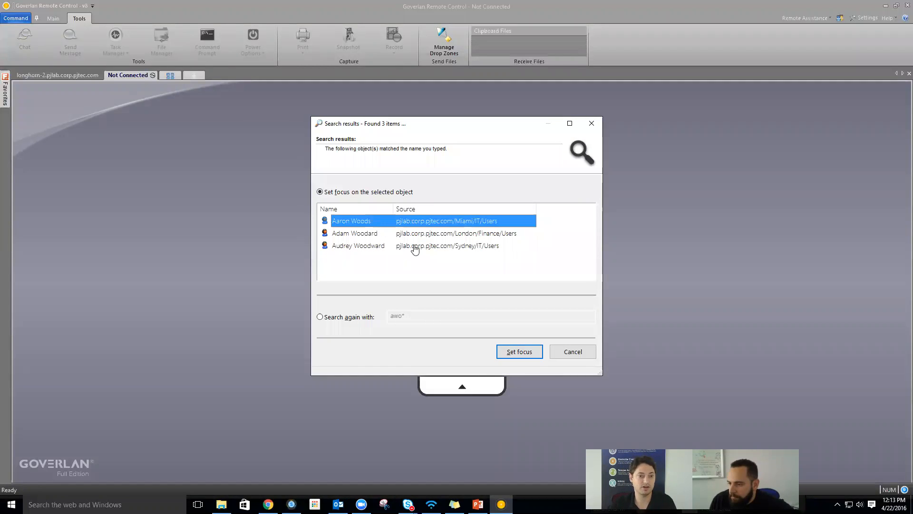
{"action": "left_click", "coordinate": [522, 351]}
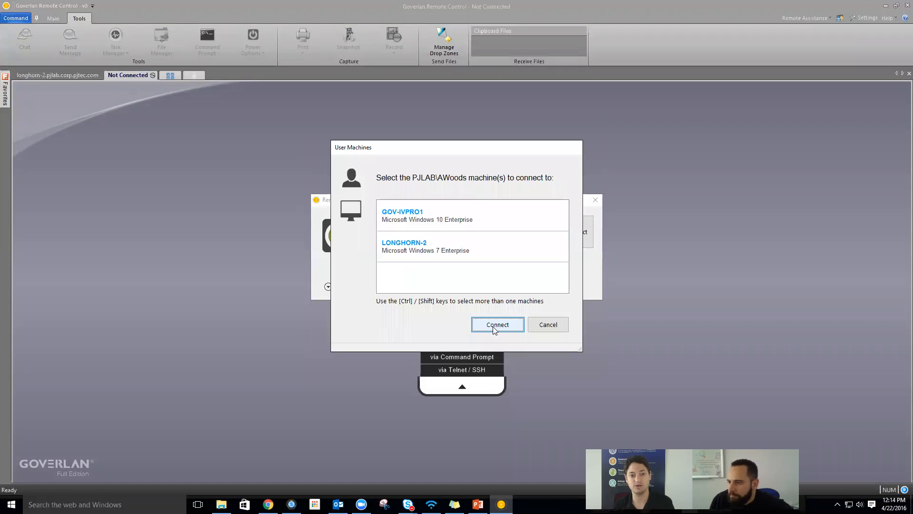
{"action": "left_click", "coordinate": [455, 215]}
{"action": "double_click", "coordinate": [454, 215]}
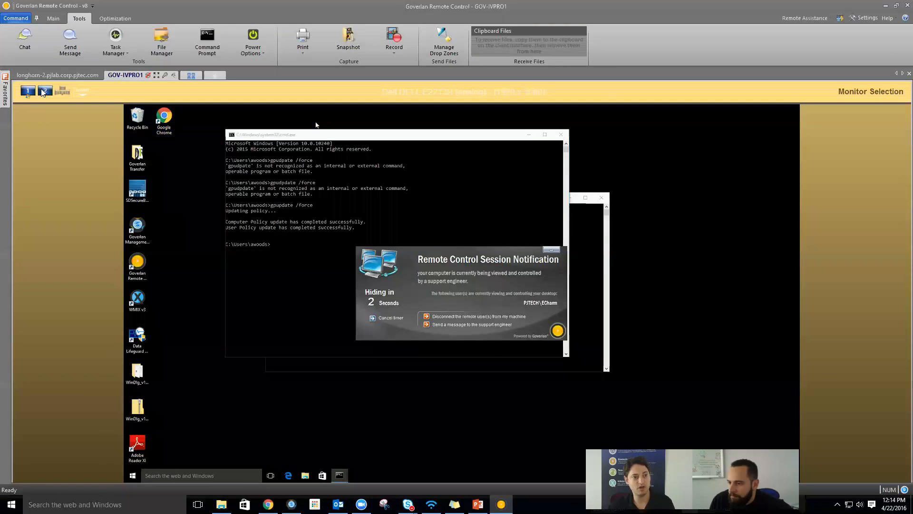
- View all remote monitors, then monitor 2, switch between LONGHORN-2 and GOV-IVPRO1, and show both as live thumbnails
{"action": "left_click", "coordinate": [58, 92]}
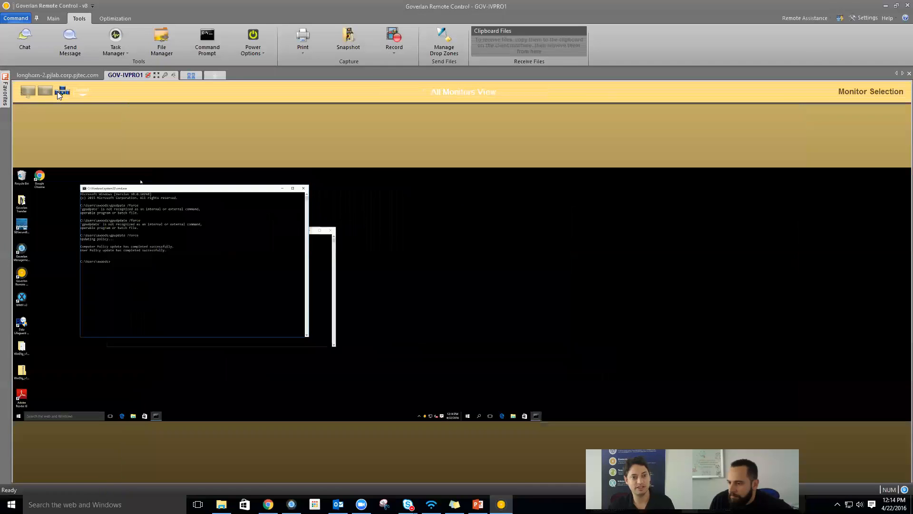
{"action": "left_click", "coordinate": [43, 93]}
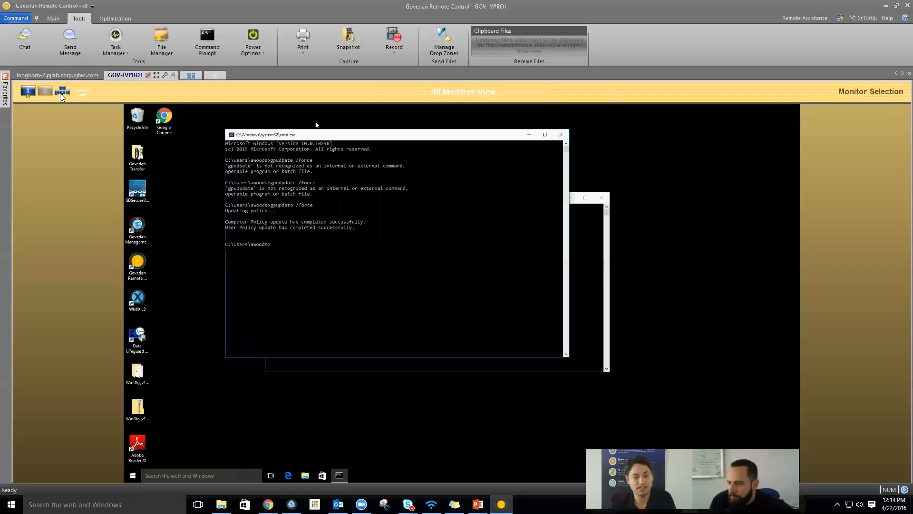
{"action": "left_click", "coordinate": [38, 74]}
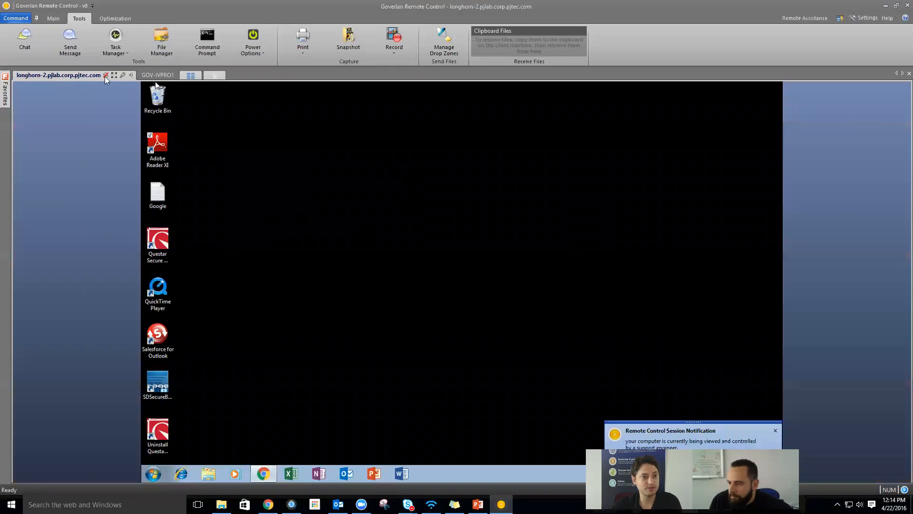
{"action": "left_click", "coordinate": [147, 72]}
{"action": "left_click", "coordinate": [191, 75]}
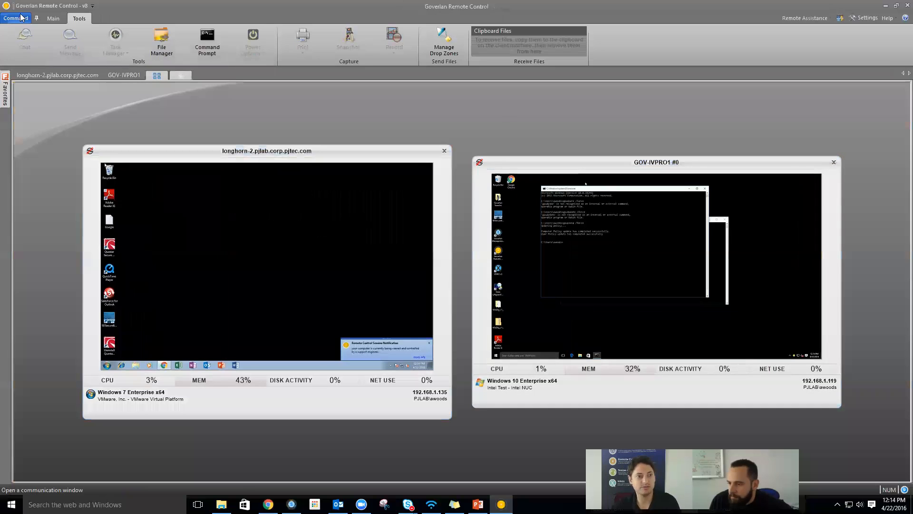
- Bring up the Main ribbon's layout and monitoring options
{"action": "left_click", "coordinate": [59, 18]}
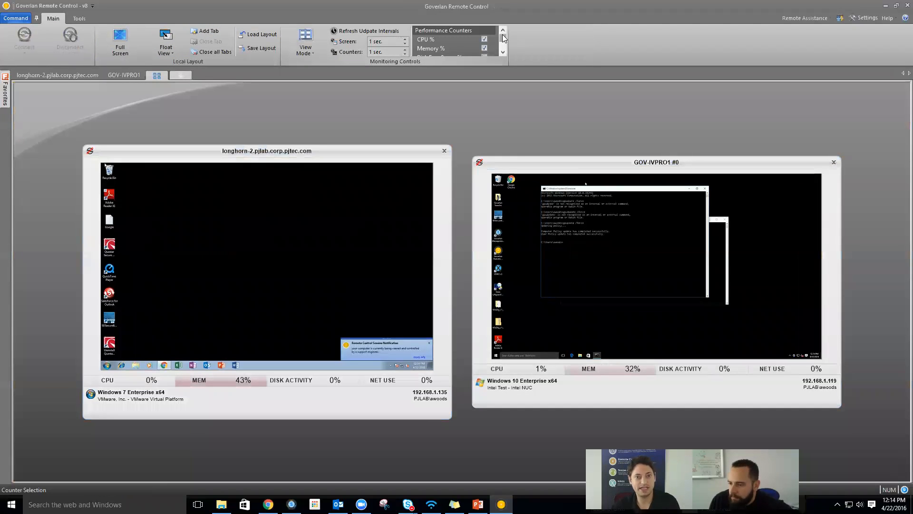
{"action": "scroll", "coordinate": [505, 44], "scroll_direction": "down", "scroll_amount": 2}
{"action": "left_click_drag", "start_coordinate": [505, 43], "coordinate": [496, 37]}
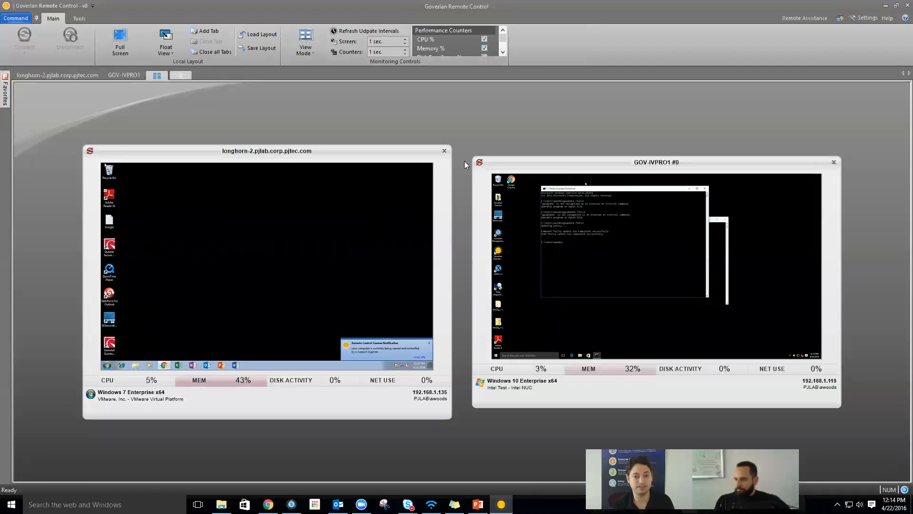
- Open GOV-IVPRO1 and longhorn-2 in full remote control, returning to the grid each time, then reveal Favorites
{"action": "double_click", "coordinate": [595, 341]}
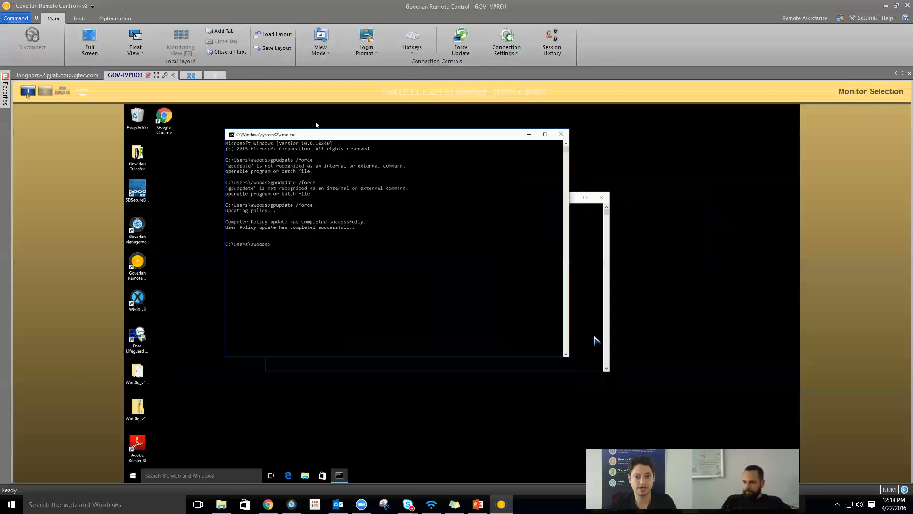
{"action": "left_click", "coordinate": [185, 75]}
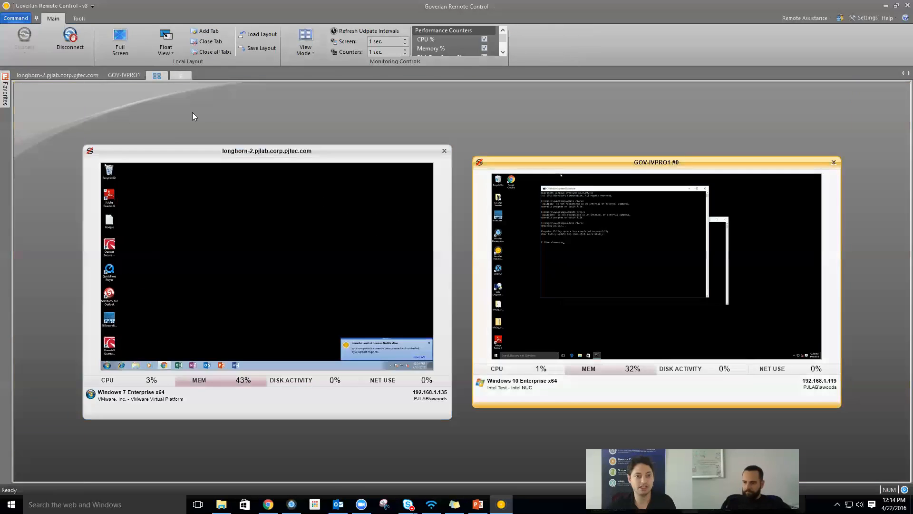
{"action": "double_click", "coordinate": [195, 224]}
{"action": "left_click", "coordinate": [195, 77]}
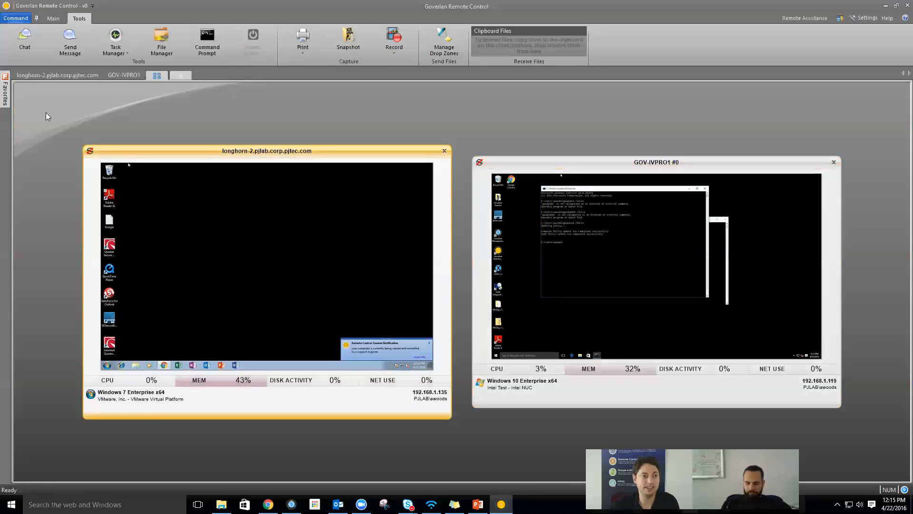
{"action": "mouse_move", "coordinate": [3, 93]}
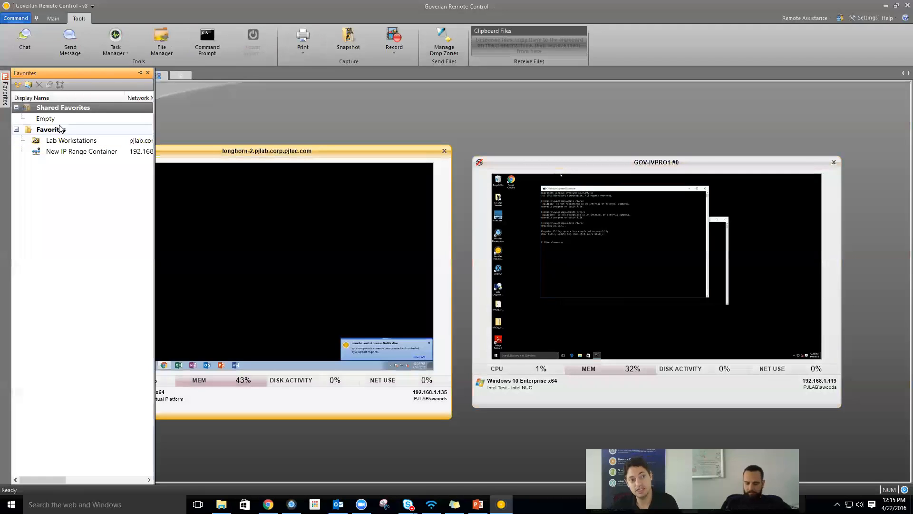
- Start adding a new container to Favorites, then cancel it
{"action": "right_click", "coordinate": [60, 127]}
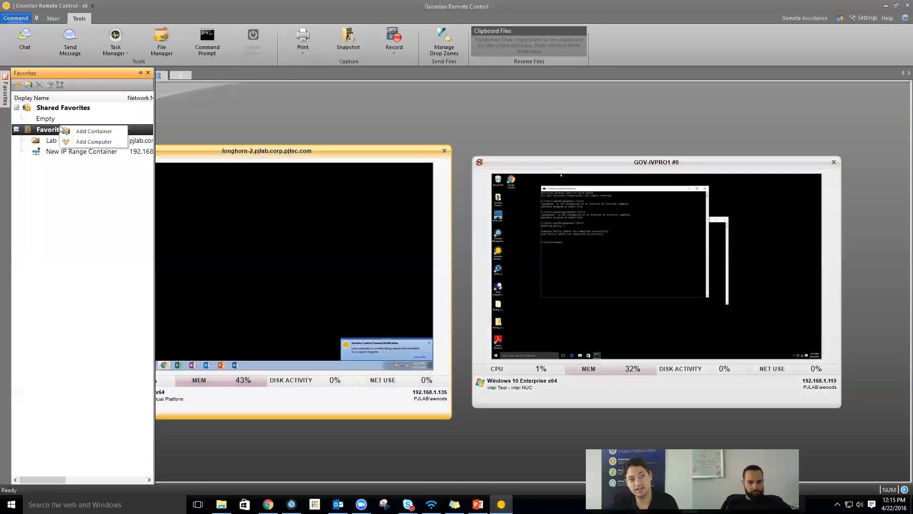
{"action": "left_click", "coordinate": [90, 132]}
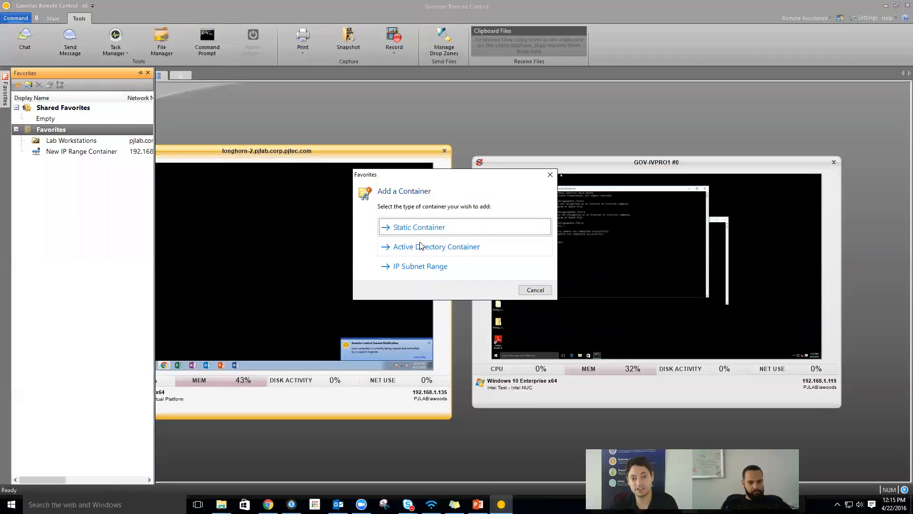
{"action": "left_click", "coordinate": [534, 289]}
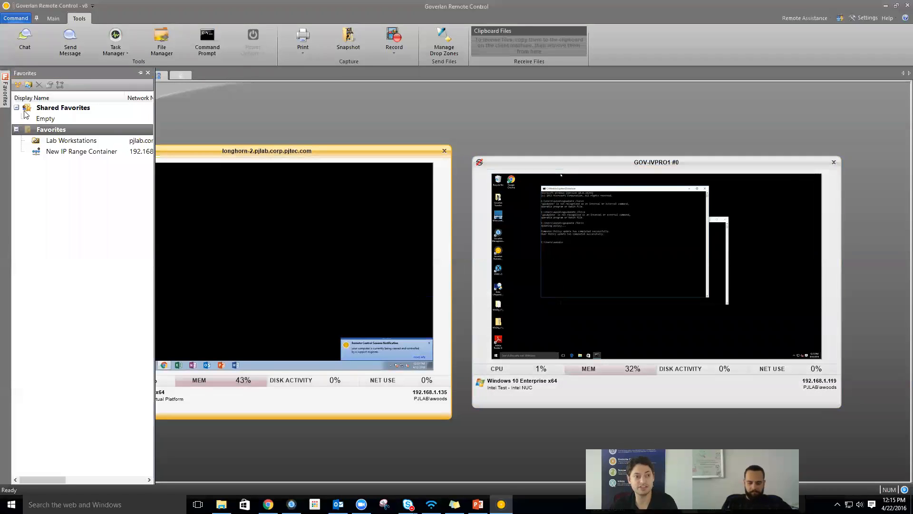
- Expand Lab Workstations and connect a remote session to PJLAB-W7-THIN
{"action": "double_click", "coordinate": [72, 140]}
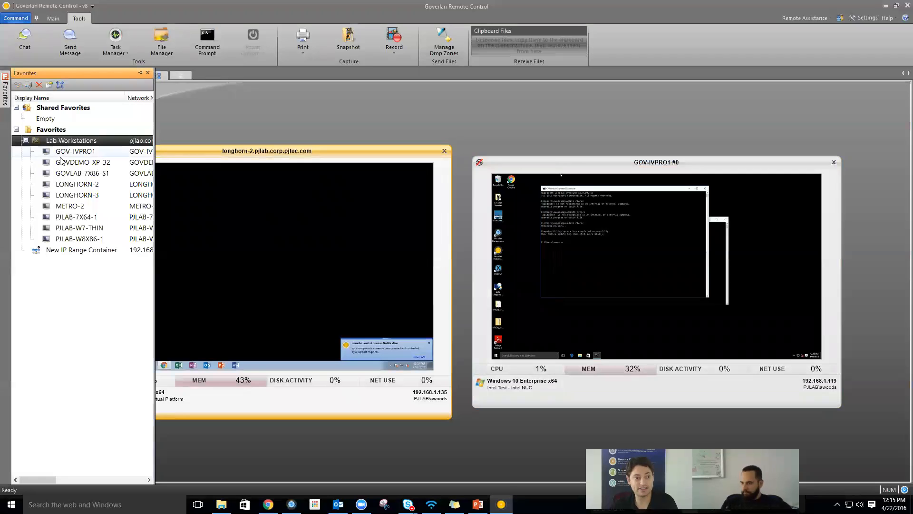
{"action": "double_click", "coordinate": [72, 229]}
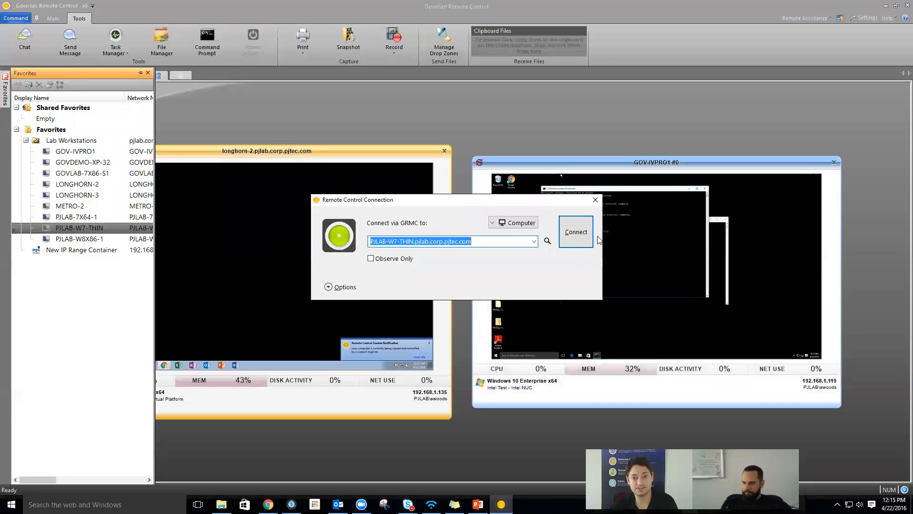
{"action": "left_click", "coordinate": [582, 234]}
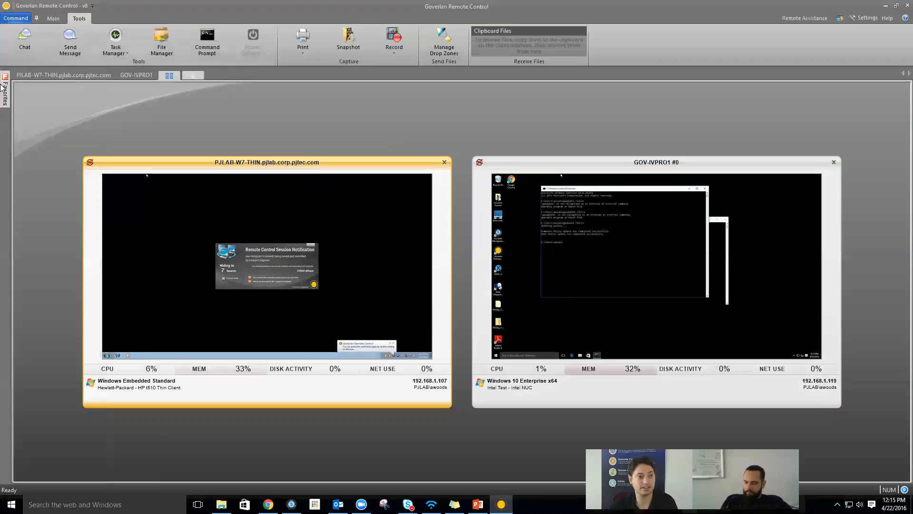
- Open sessions to every Lab Workstations computer via Open Session on Group > Default Action
{"action": "mouse_move", "coordinate": [7, 108]}
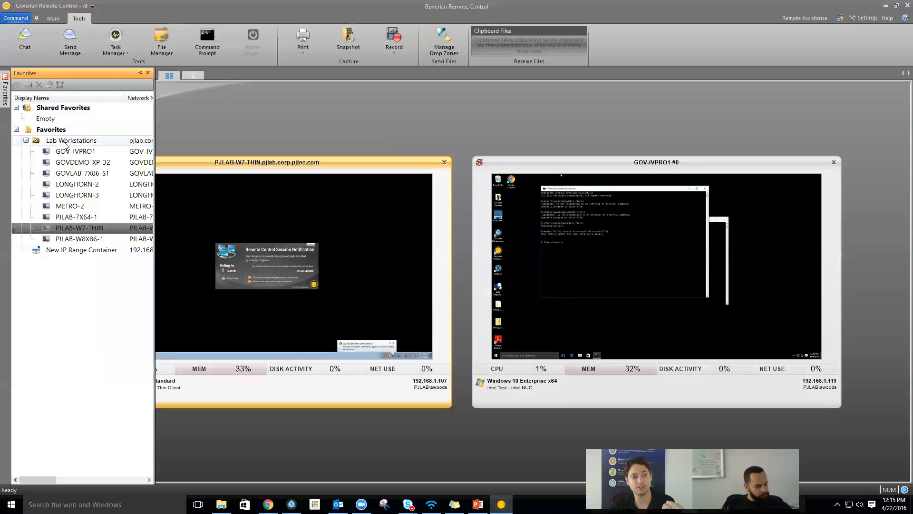
{"action": "right_click", "coordinate": [65, 143]}
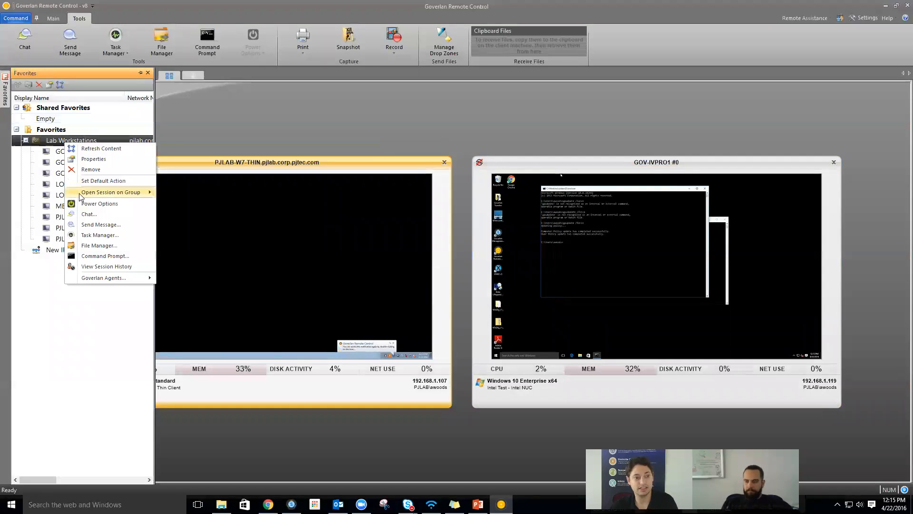
{"action": "mouse_move", "coordinate": [119, 192]}
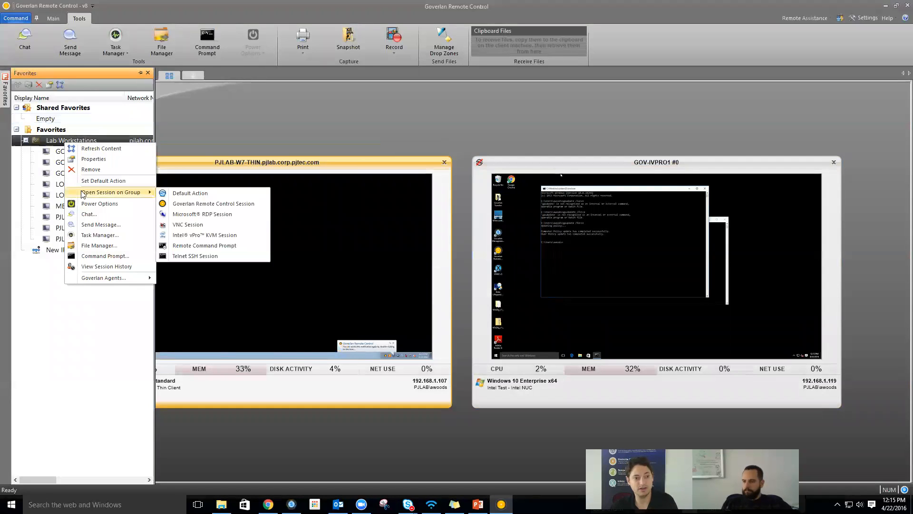
{"action": "left_click", "coordinate": [225, 192]}
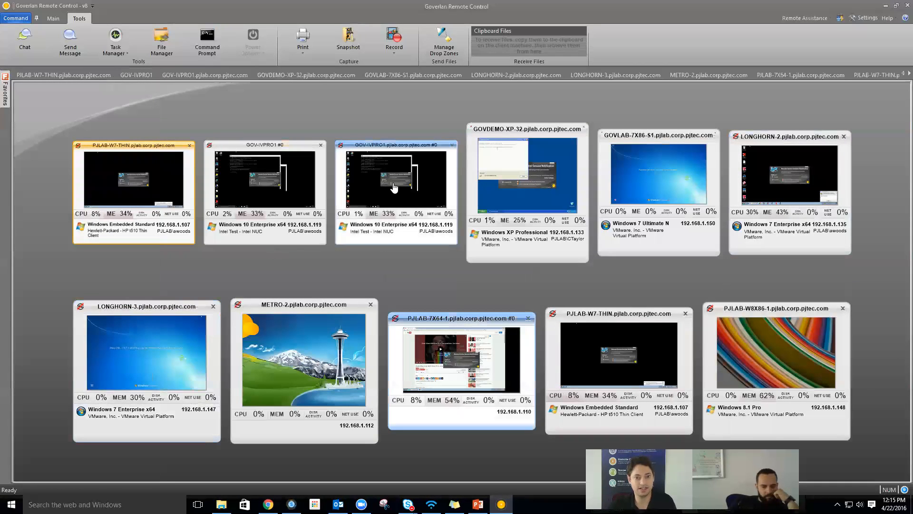
- Close the duplicate GOV-IVPRO1 #0 tile, then start saving the layout and cancel the Save As dialog
{"action": "left_click", "coordinate": [52, 18]}
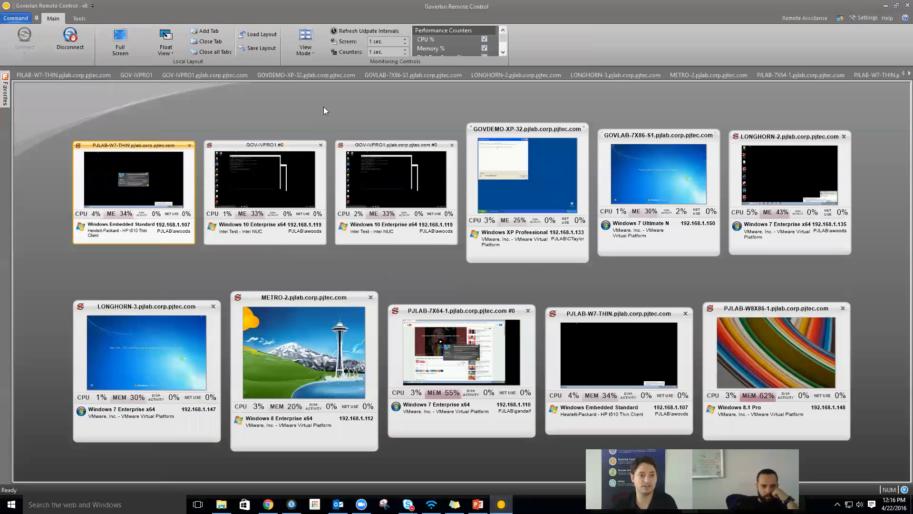
{"action": "left_click", "coordinate": [323, 147]}
{"action": "left_click", "coordinate": [322, 146]}
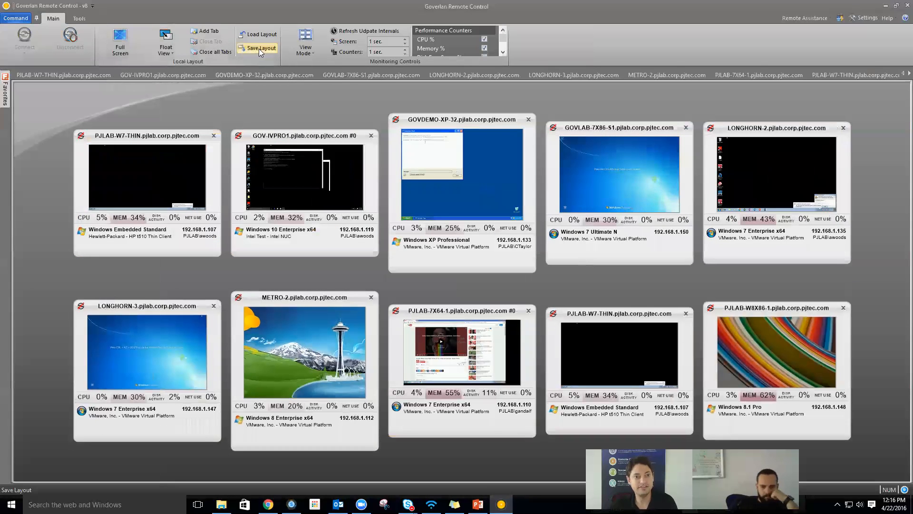
{"action": "left_click", "coordinate": [259, 49]}
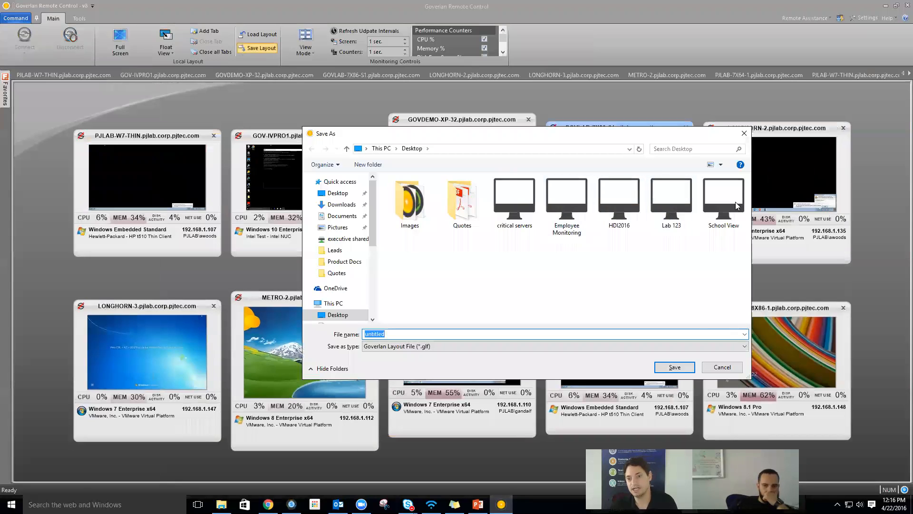
{"action": "left_click", "coordinate": [717, 366]}
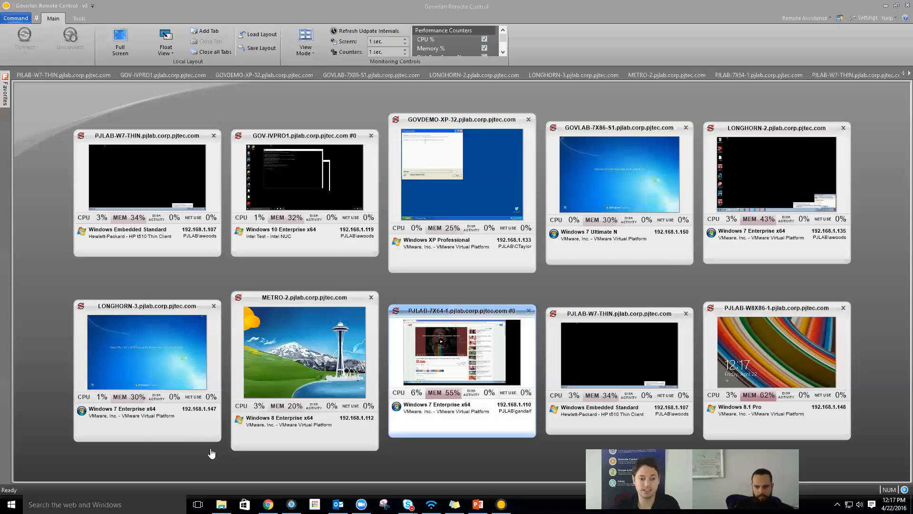
- Bring the Goverlan window forward, maximize it, and glance at the directory search help
{"action": "left_click", "coordinate": [291, 504]}
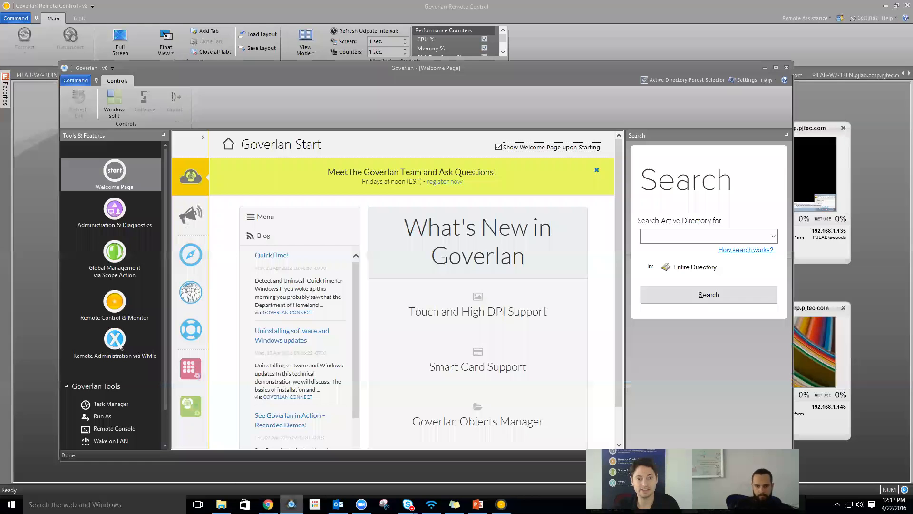
{"action": "double_click", "coordinate": [322, 68]}
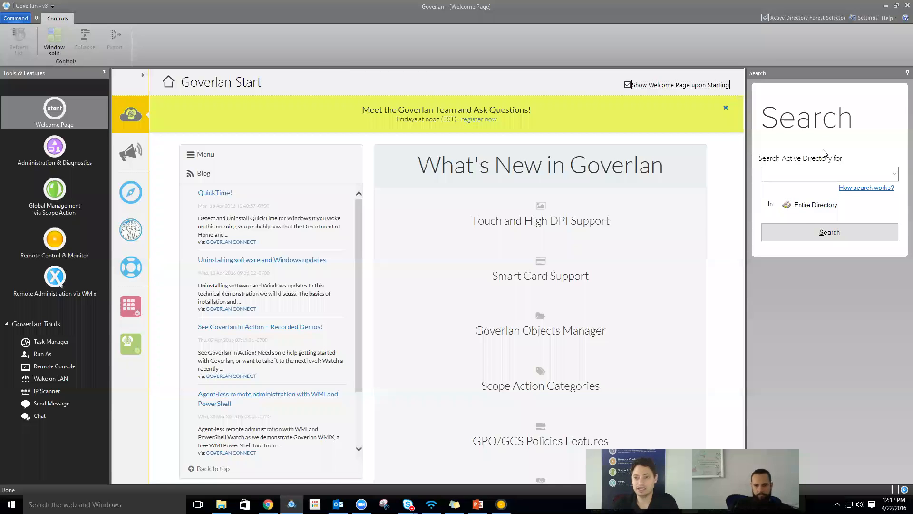
{"action": "left_click", "coordinate": [851, 188]}
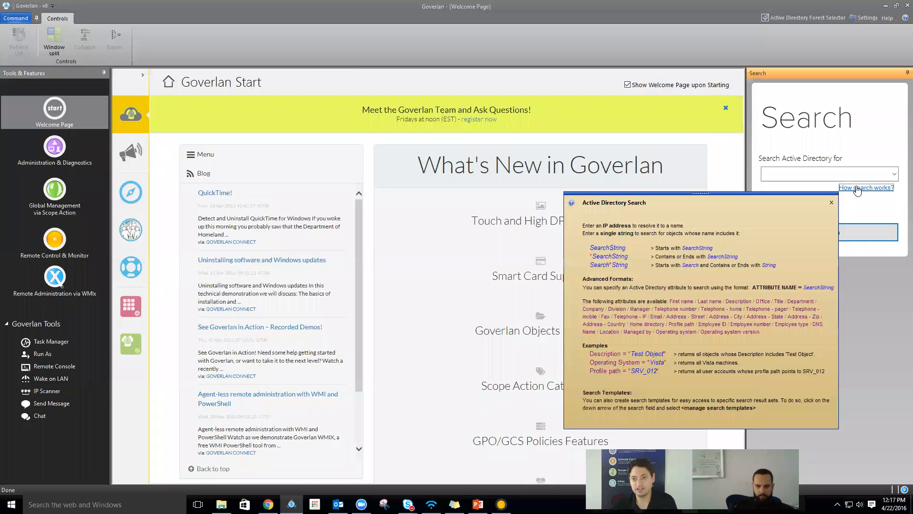
{"action": "left_click", "coordinate": [831, 202]}
- Search Active Directory for '*vpro*aw', pick the matching user, and Set Focus on its entry
{"action": "left_click", "coordinate": [810, 172]}
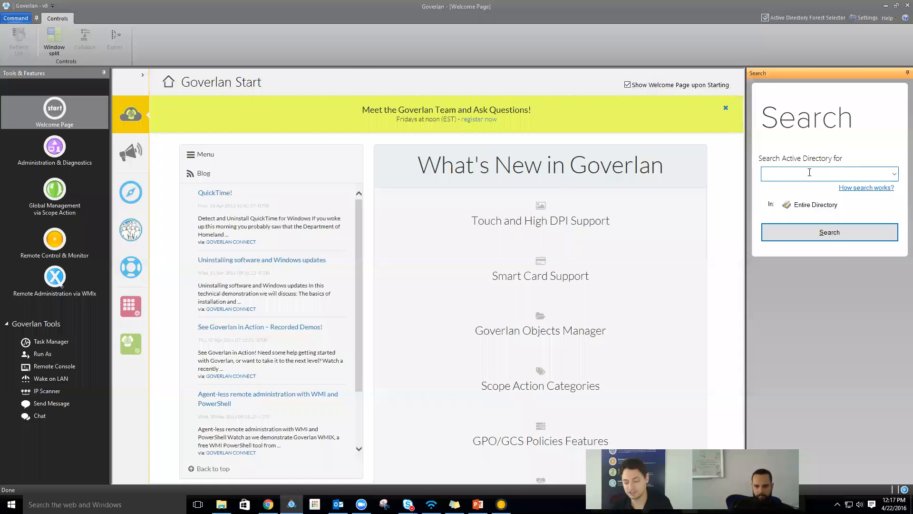
{"action": "type", "text": "*vpro*"}
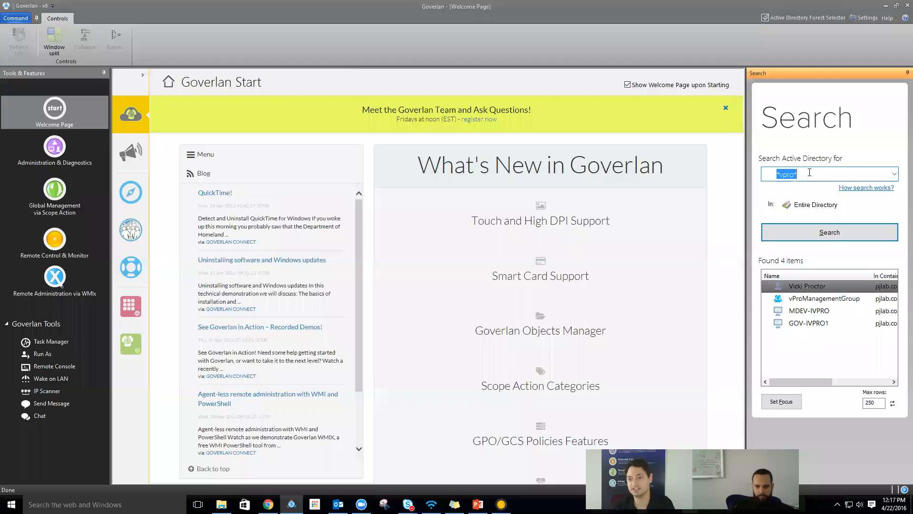
{"action": "type", "text": "aw"}
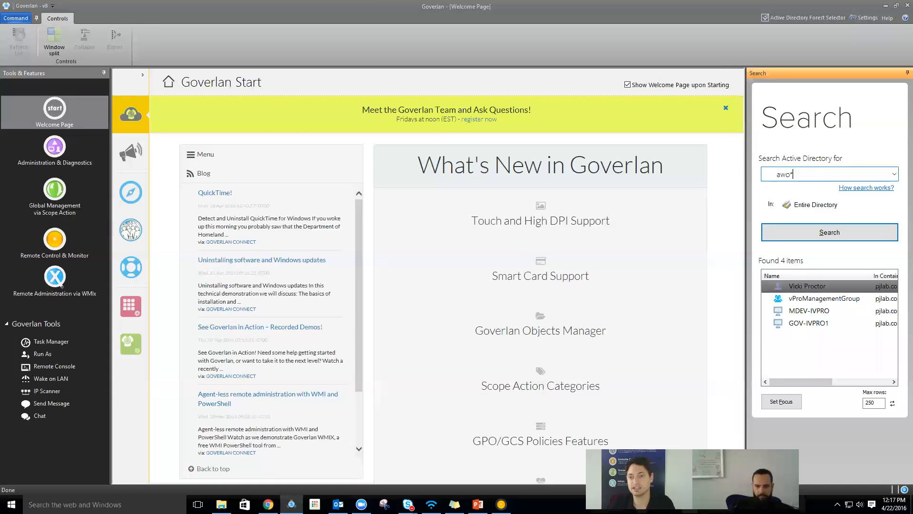
{"action": "left_click", "coordinate": [838, 233]}
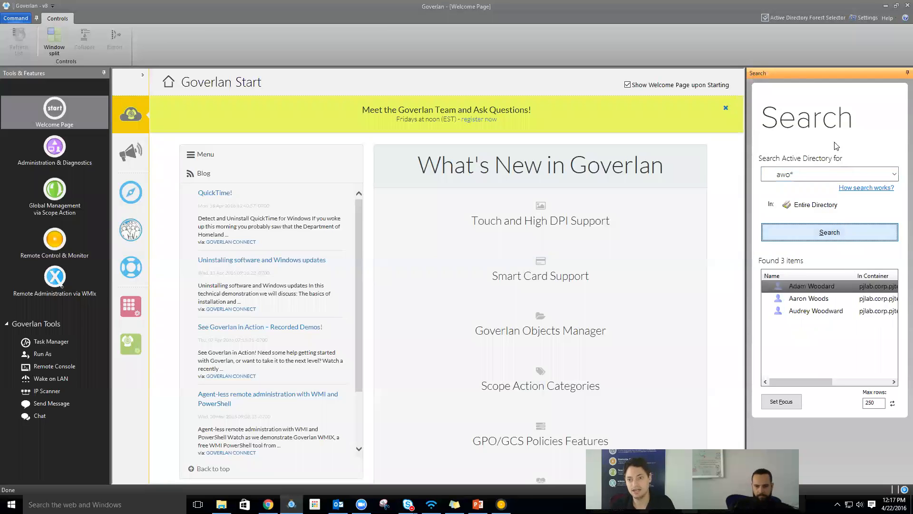
{"action": "left_click", "coordinate": [804, 298]}
{"action": "left_click", "coordinate": [780, 402]}
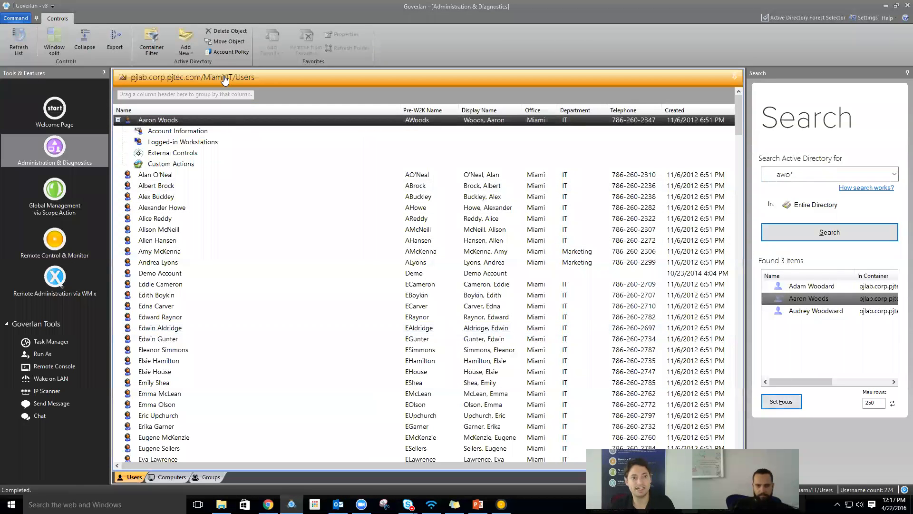
{"action": "mouse_move", "coordinate": [225, 80]}
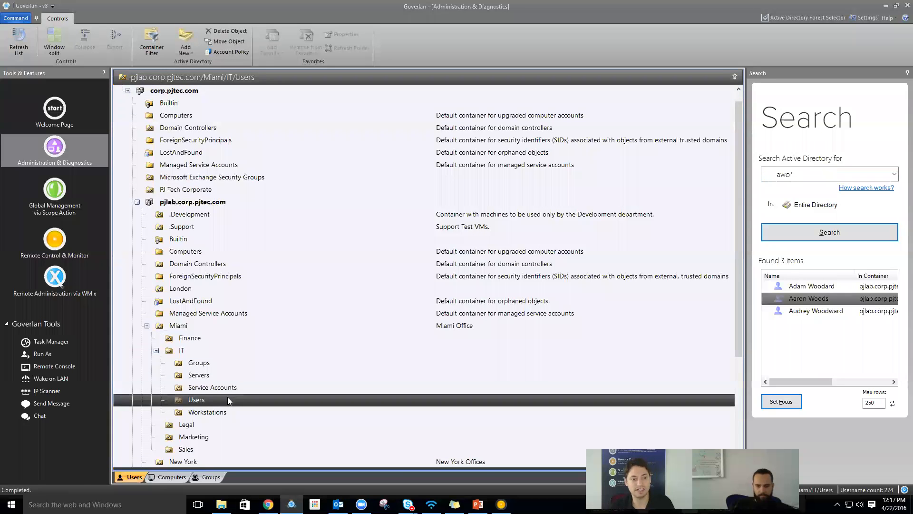
{"action": "double_click", "coordinate": [221, 401]}
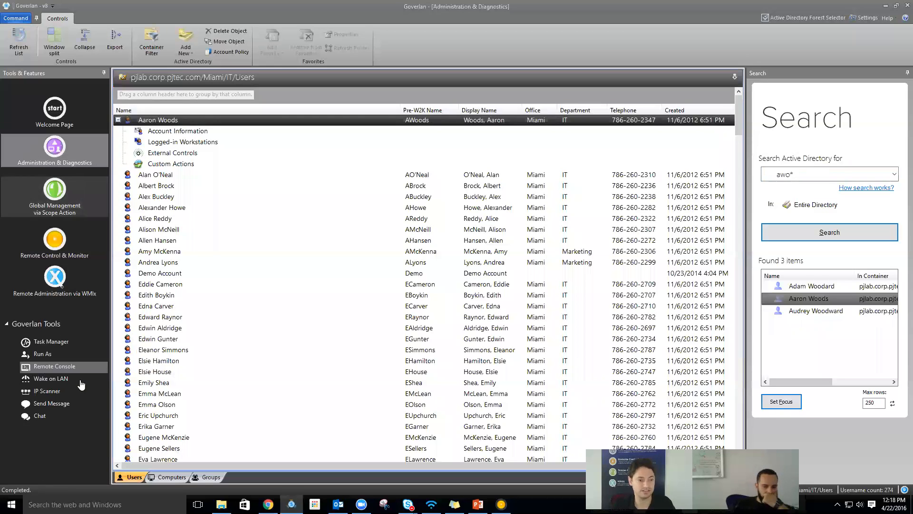
{"action": "left_click", "coordinate": [167, 478]}
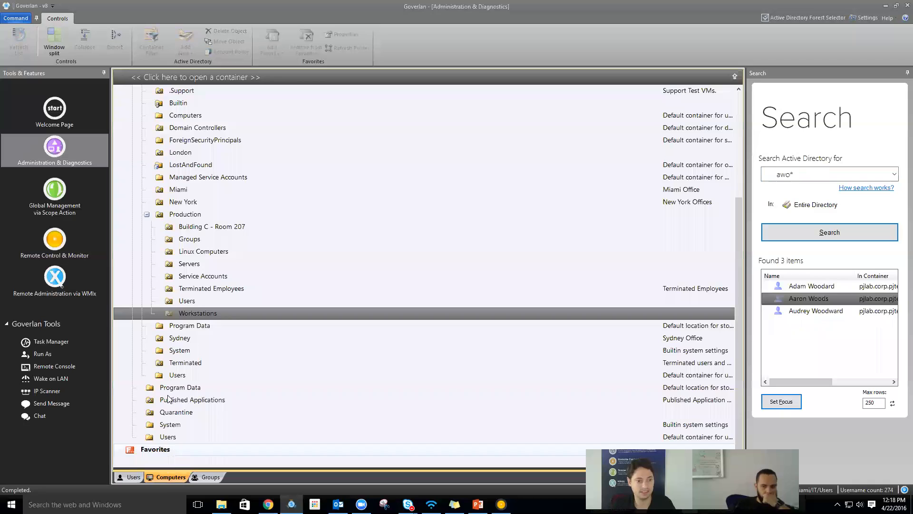
{"action": "left_click", "coordinate": [183, 313]}
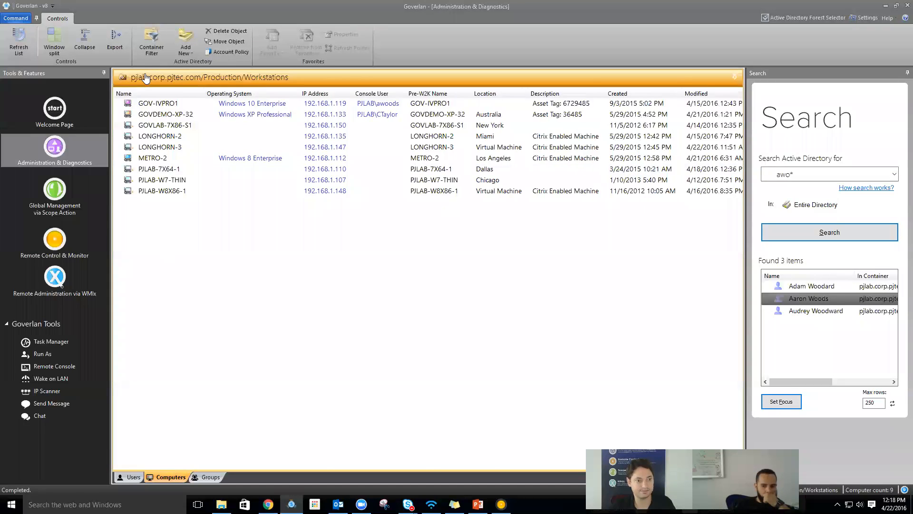
{"action": "left_click", "coordinate": [144, 76]}
{"action": "left_click", "coordinate": [154, 449]}
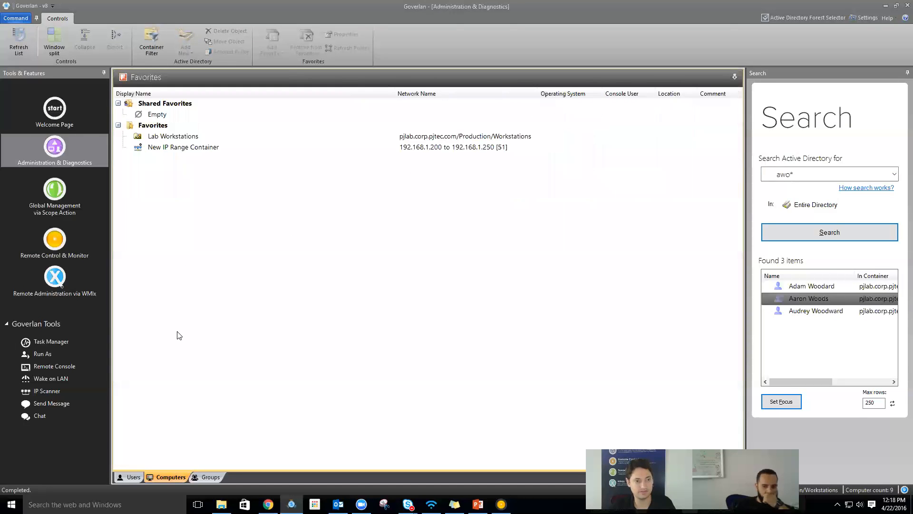
{"action": "double_click", "coordinate": [166, 135]}
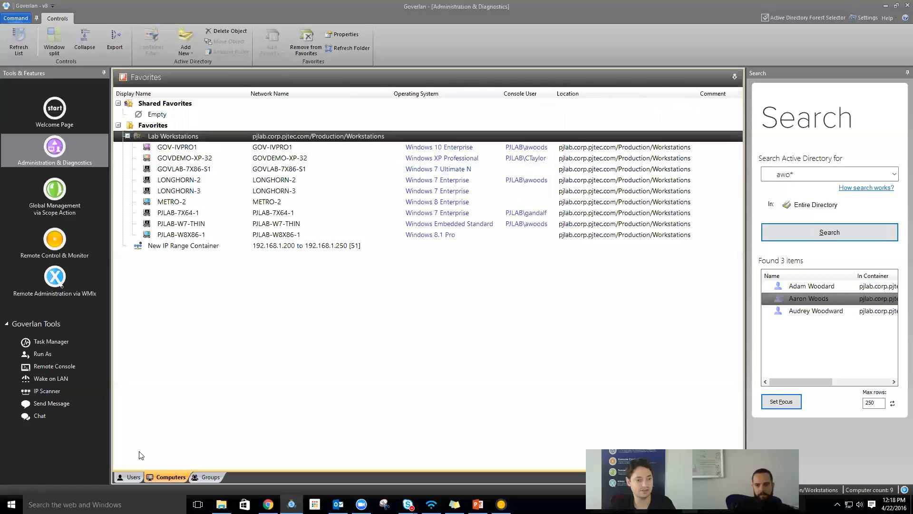
{"action": "left_click", "coordinate": [134, 476]}
{"action": "left_click", "coordinate": [150, 146]}
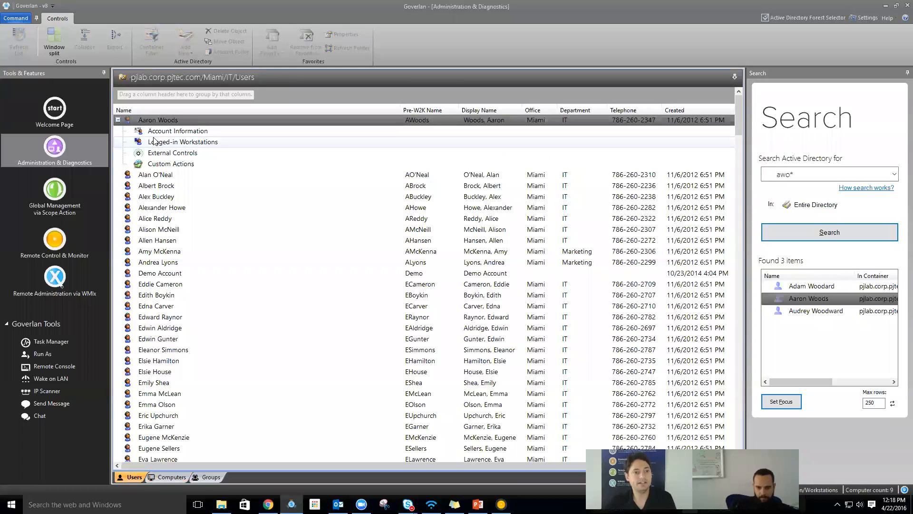
{"action": "left_click", "coordinate": [176, 132]}
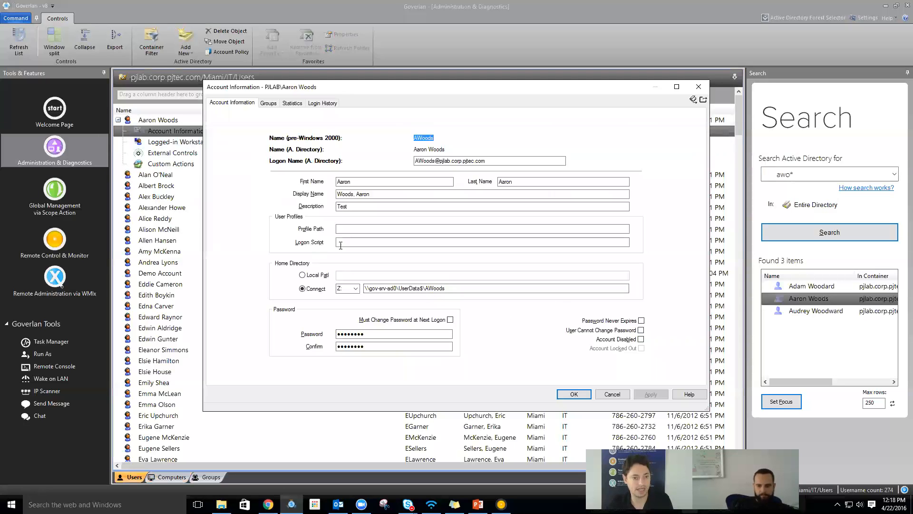
- On the Groups tab, search 'group' and add Group B to the user's memberships
{"action": "left_click", "coordinate": [267, 104]}
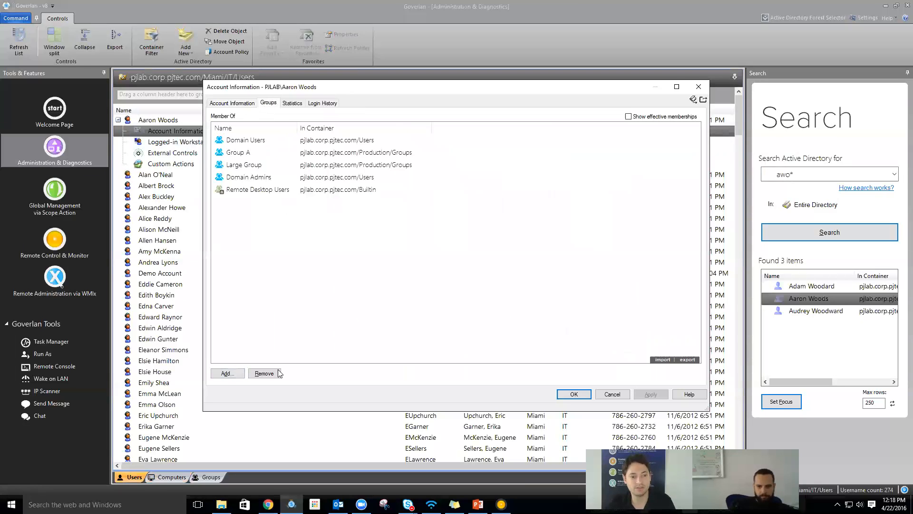
{"action": "left_click", "coordinate": [229, 373]}
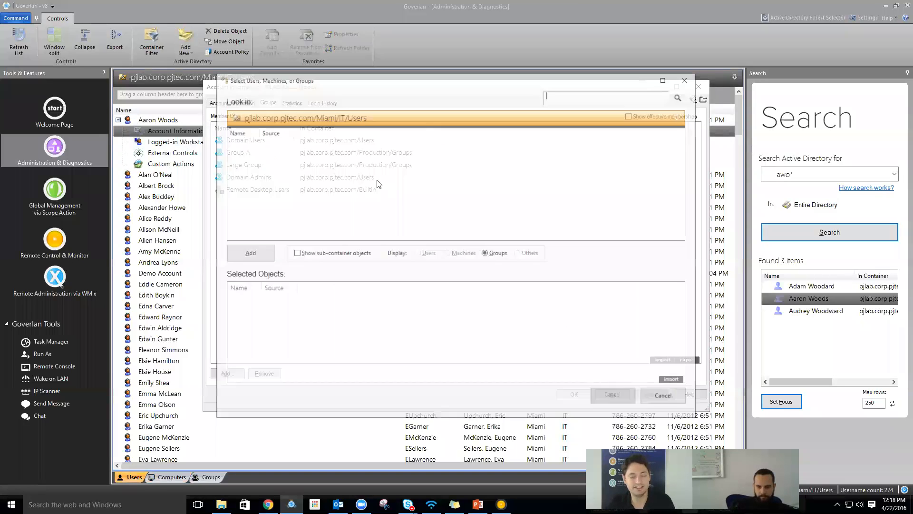
{"action": "left_click", "coordinate": [559, 100]}
{"action": "type", "text": "group"}
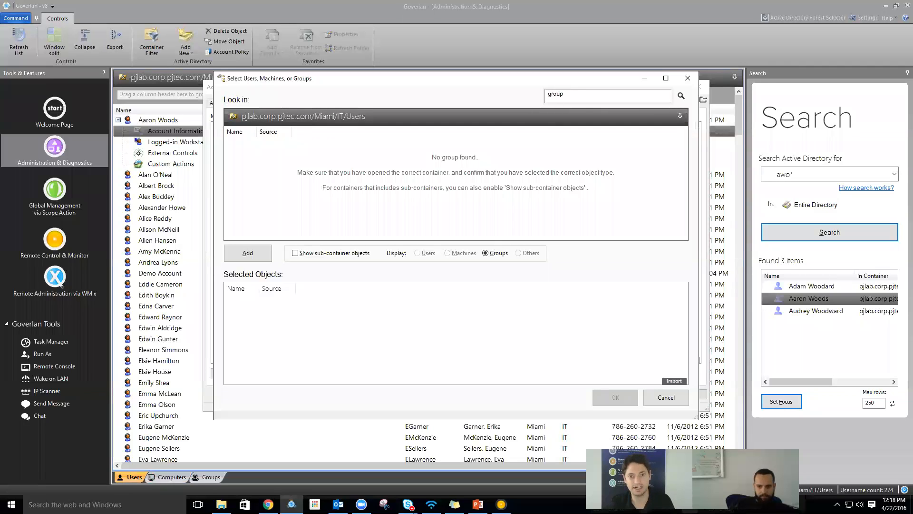
{"action": "key", "text": "Return"}
{"action": "left_click", "coordinate": [343, 233]}
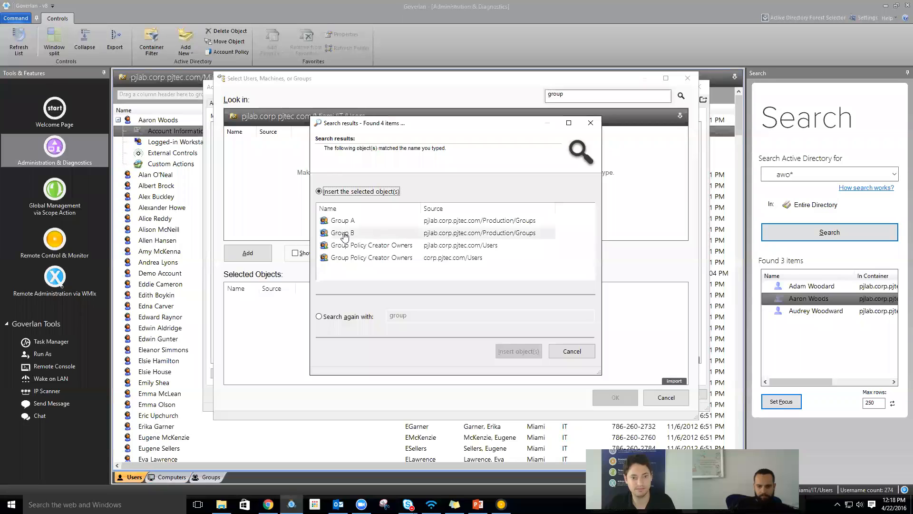
{"action": "left_click", "coordinate": [511, 352]}
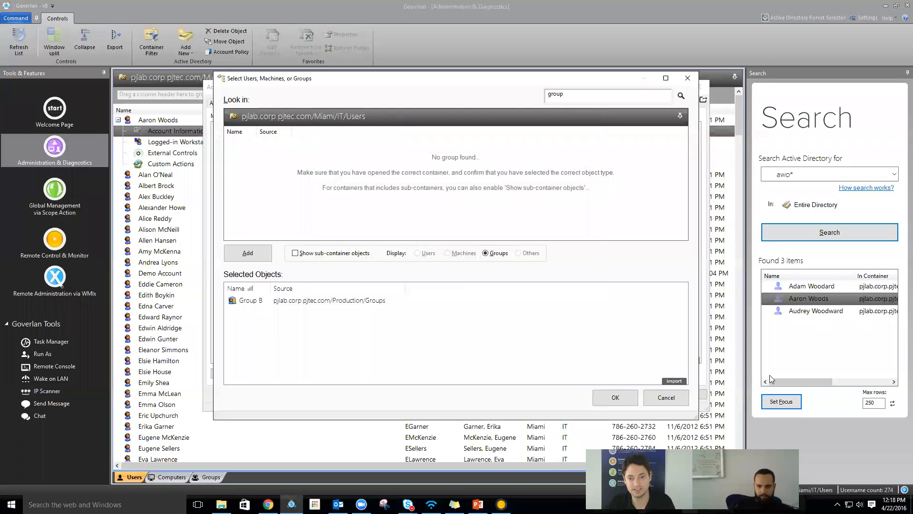
{"action": "left_click", "coordinate": [615, 397]}
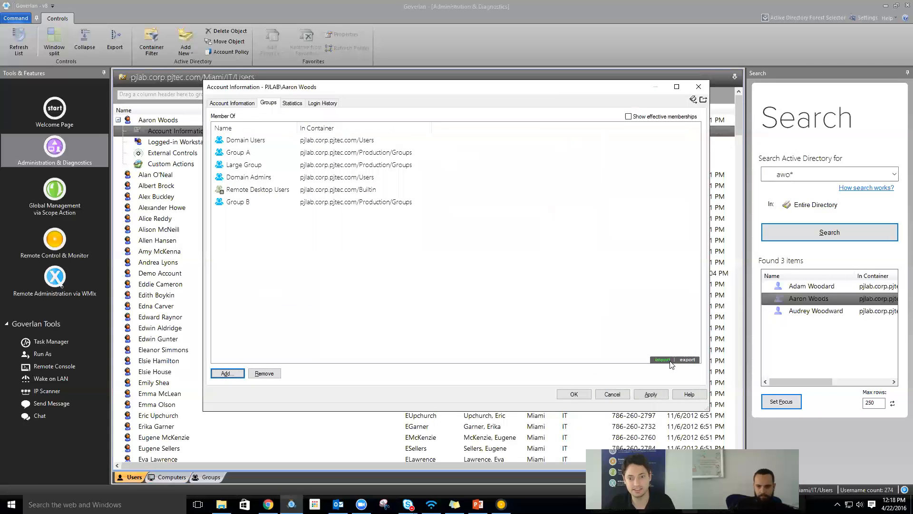
- Apply and confirm the membership change, then turn on effective memberships
{"action": "left_click", "coordinate": [649, 394]}
{"action": "left_click", "coordinate": [455, 273]}
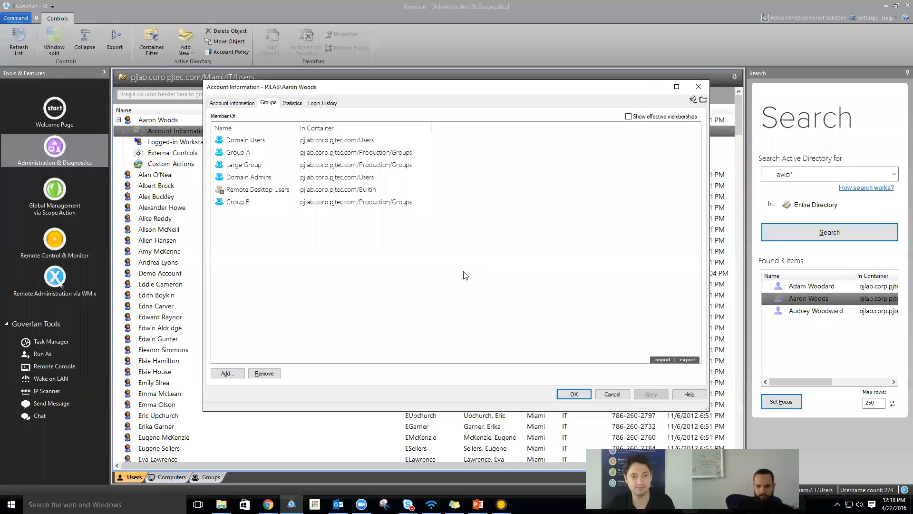
{"action": "left_click", "coordinate": [656, 117]}
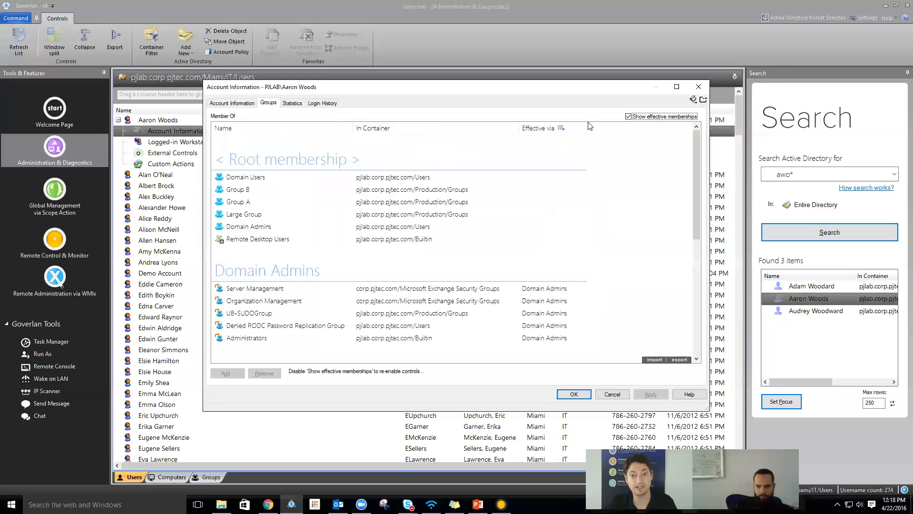
- Scroll through memberships inherited via Domain Admins and UB-SUDOGroup, then move to Statistics
{"action": "scroll", "coordinate": [632, 215], "scroll_direction": "down", "scroll_amount": 5}
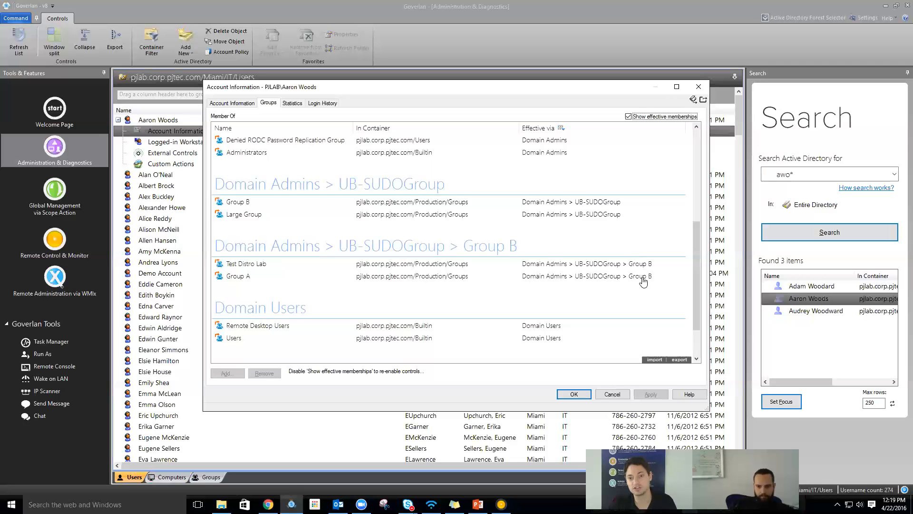
{"action": "left_click", "coordinate": [289, 104]}
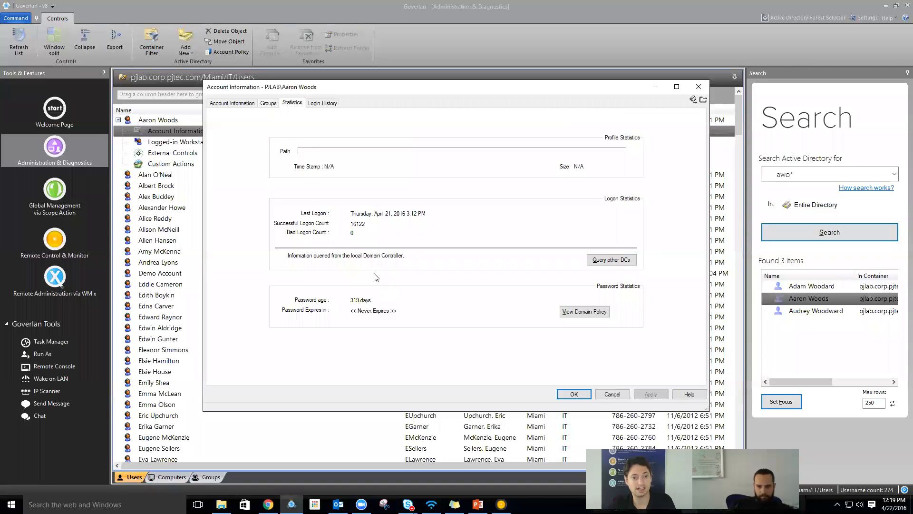
- Check the domain password policy and login history, then expand LONGHORN-2 under Logged-in Workstations
{"action": "left_click", "coordinate": [582, 313]}
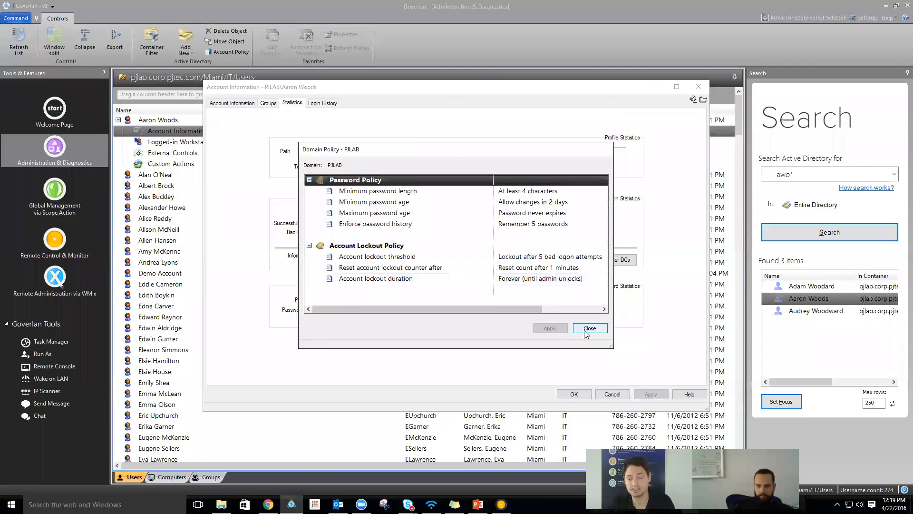
{"action": "left_click", "coordinate": [586, 329]}
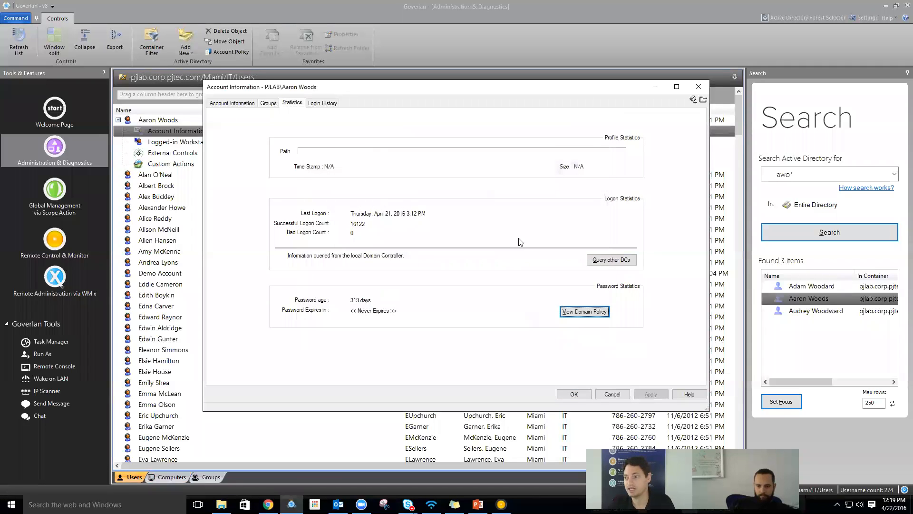
{"action": "left_click", "coordinate": [324, 104]}
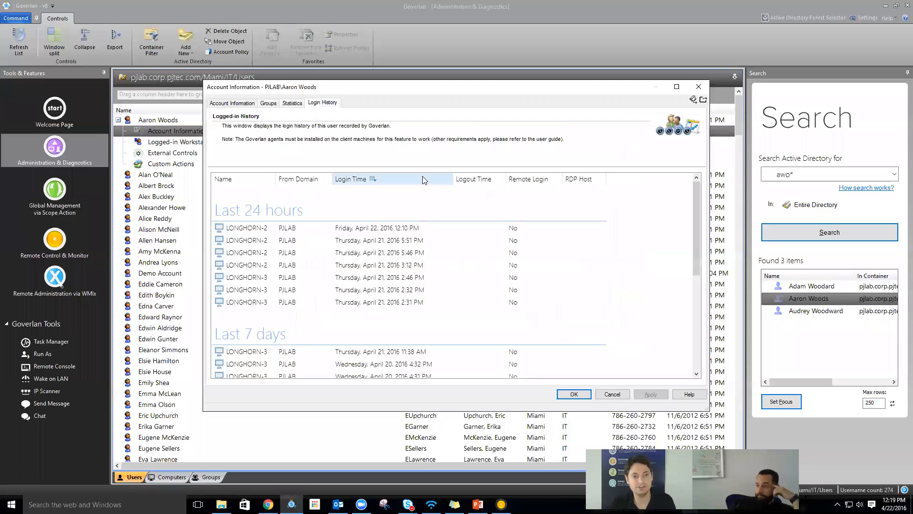
{"action": "key", "text": "Escape"}
{"action": "left_click", "coordinate": [199, 143]}
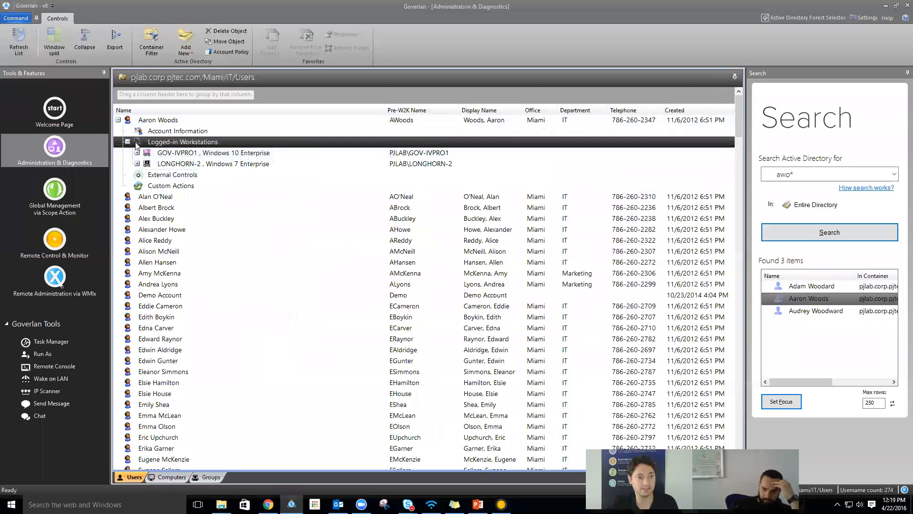
{"action": "left_click", "coordinate": [138, 164]}
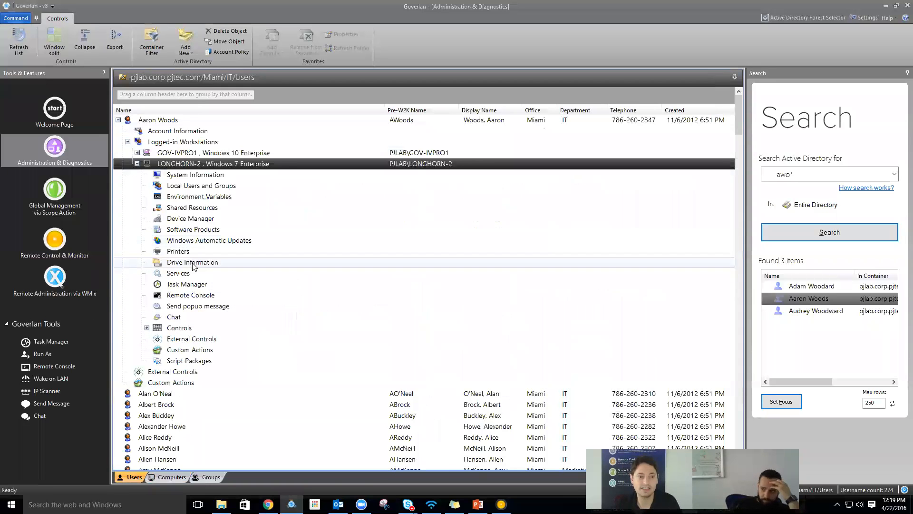
- Select the Task Manager tool under LONGHORN-2
{"action": "left_click", "coordinate": [198, 284]}
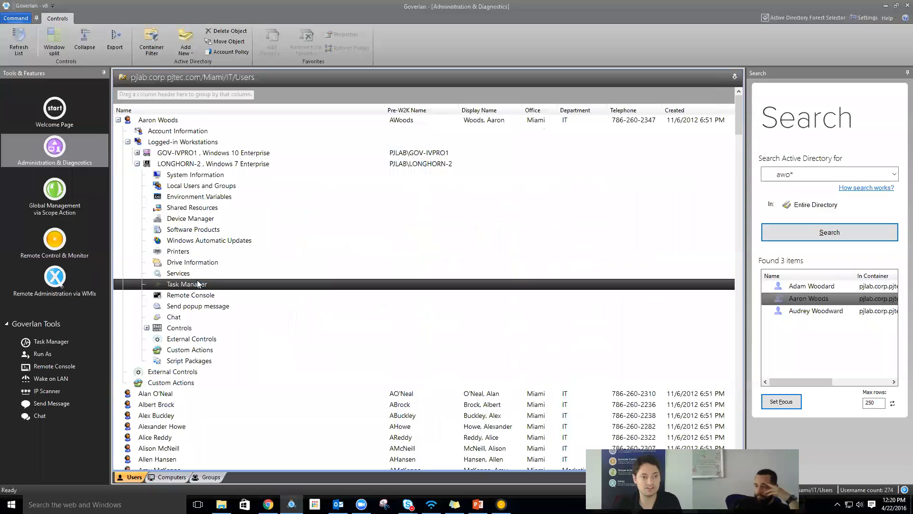
- Open LONGHORN-2's remote Task Manager and list processes flat, without parent relationships
{"action": "double_click", "coordinate": [208, 284]}
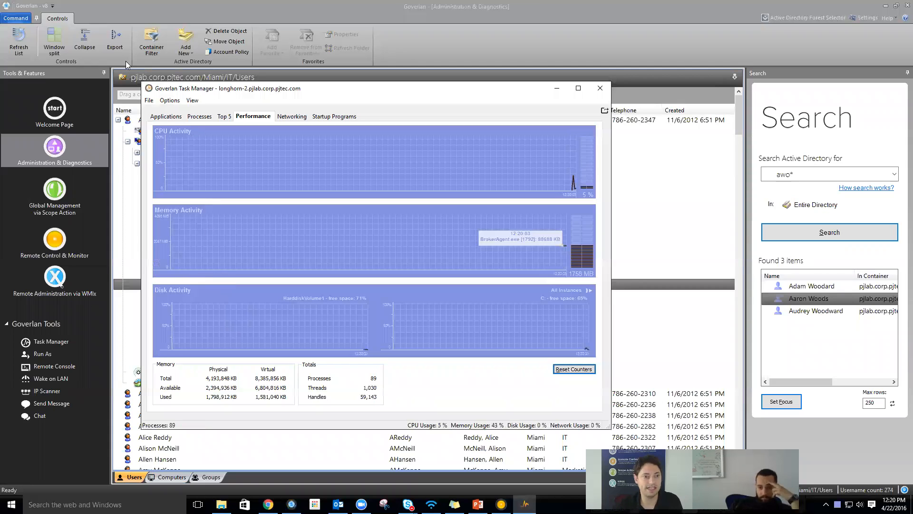
{"action": "left_click", "coordinate": [167, 122]}
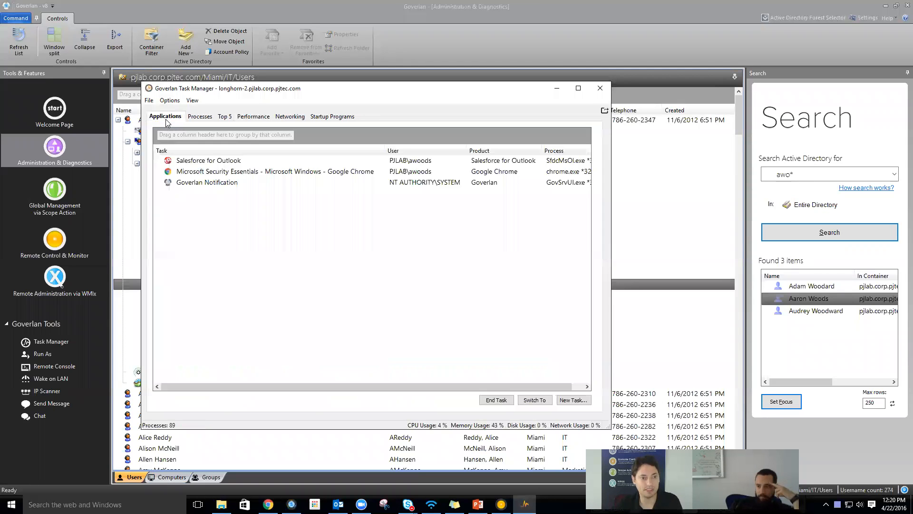
{"action": "left_click", "coordinate": [197, 122]}
{"action": "left_click", "coordinate": [185, 133]}
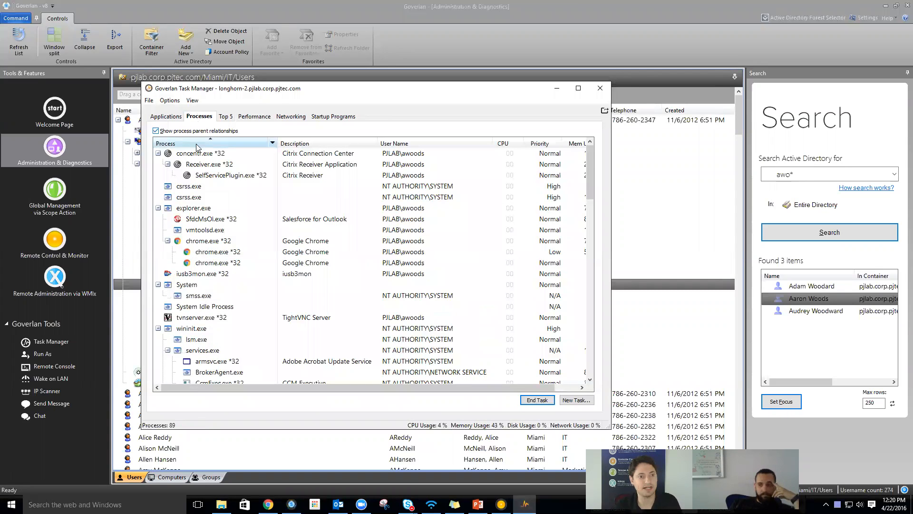
{"action": "left_click", "coordinate": [190, 132]}
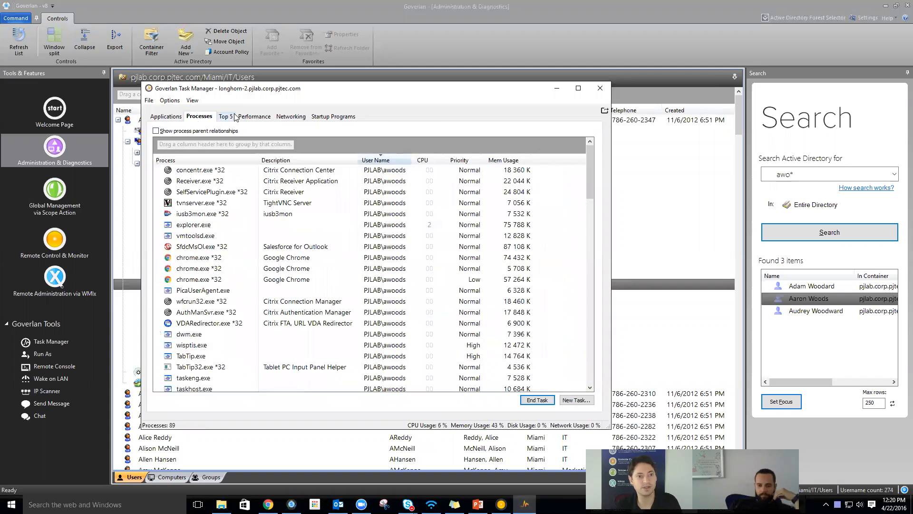
- Review the Top 5 processes and Performance graphs, then close the Task Manager
{"action": "left_click", "coordinate": [224, 117]}
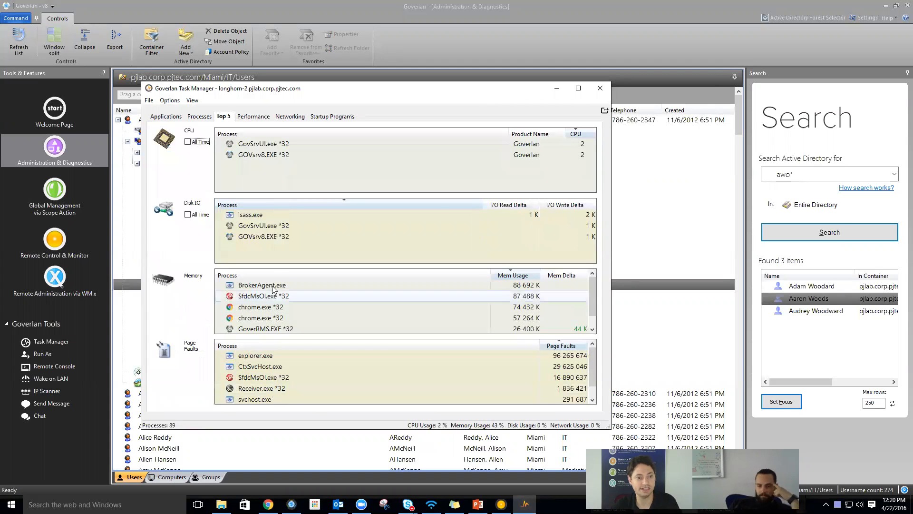
{"action": "left_click", "coordinate": [253, 117]}
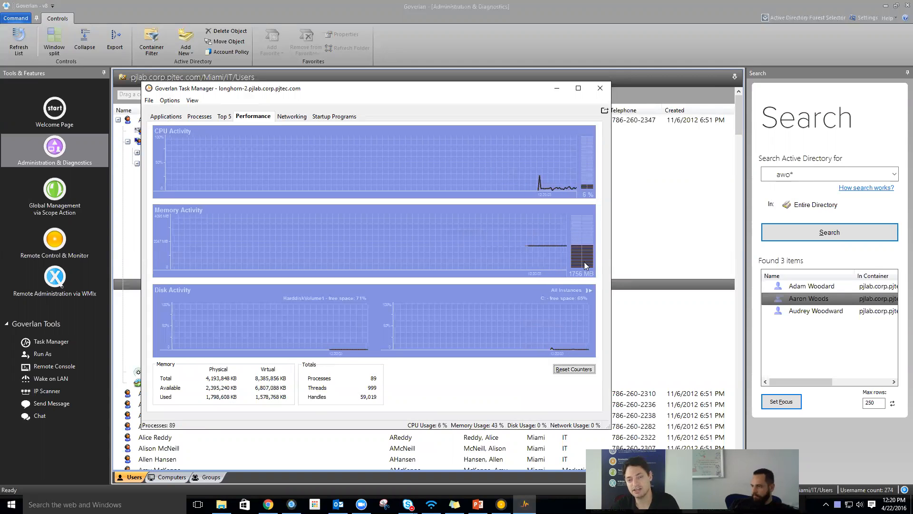
{"action": "left_click", "coordinate": [604, 93]}
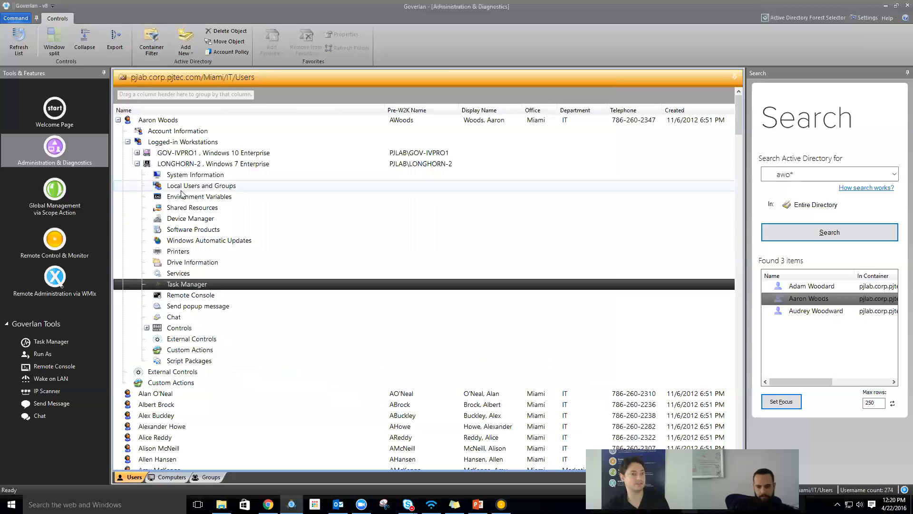
{"action": "left_click", "coordinate": [180, 218]}
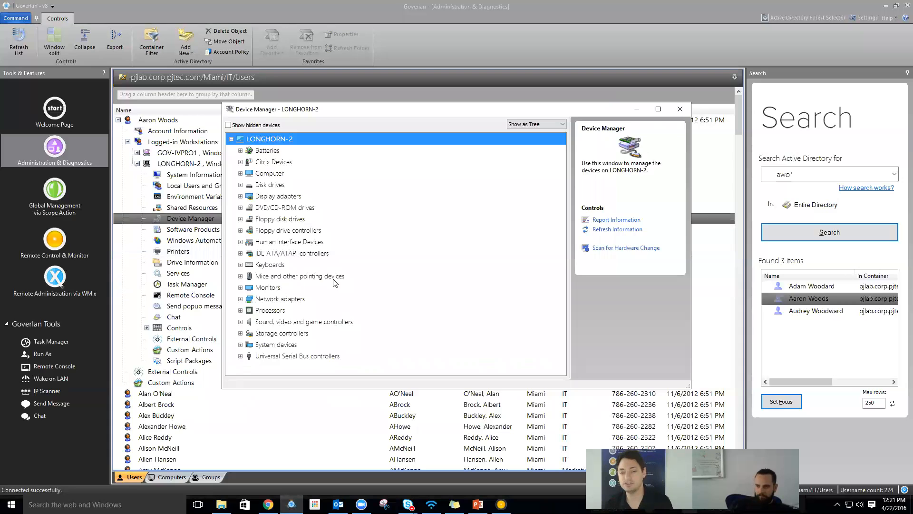
{"action": "key", "text": "Escape"}
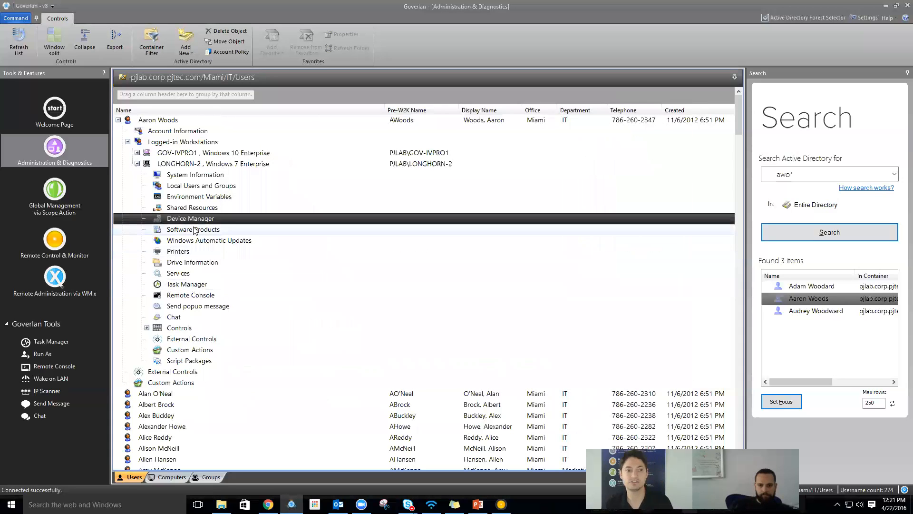
{"action": "left_click", "coordinate": [16, 18]}
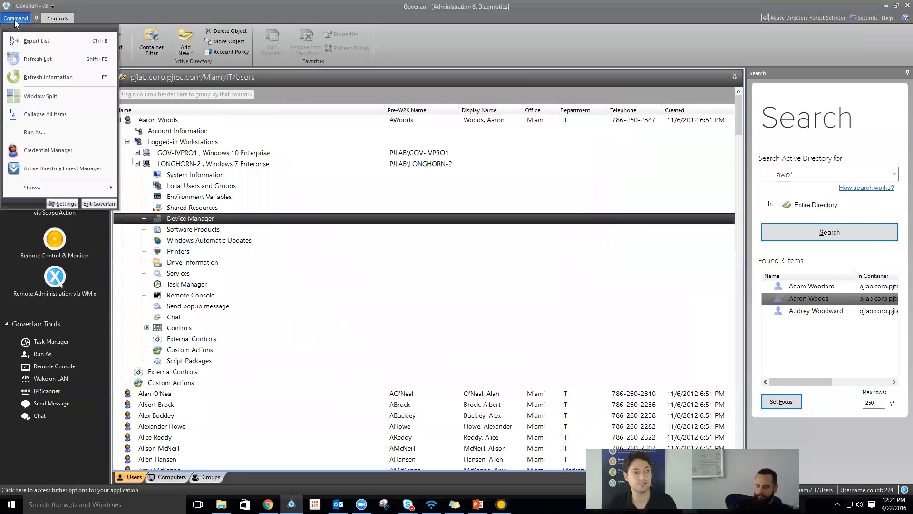
{"action": "left_click", "coordinate": [53, 151]}
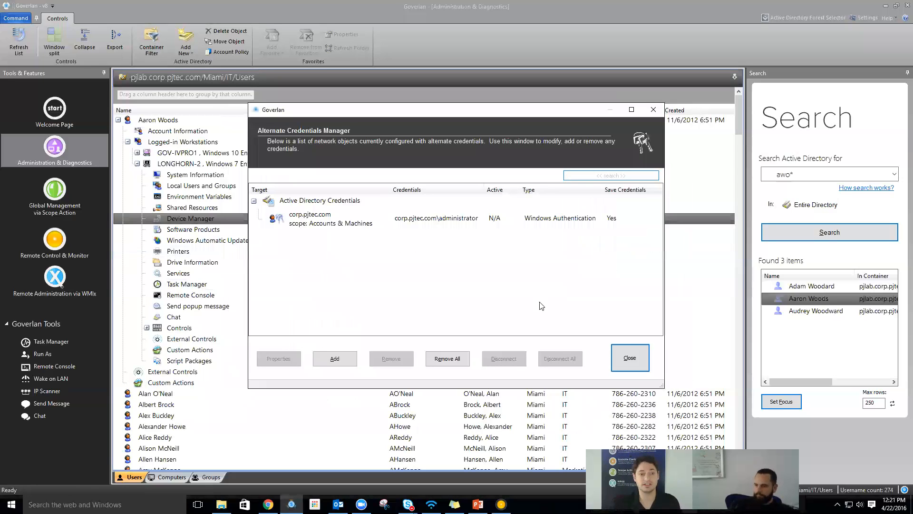
{"action": "left_click", "coordinate": [327, 355]}
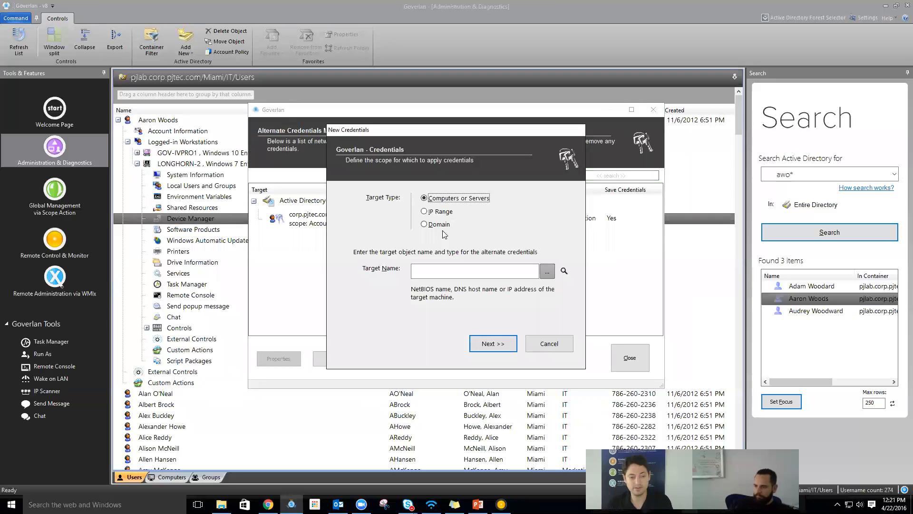
{"action": "key", "text": "Escape"}
{"action": "key", "text": "Escape"}
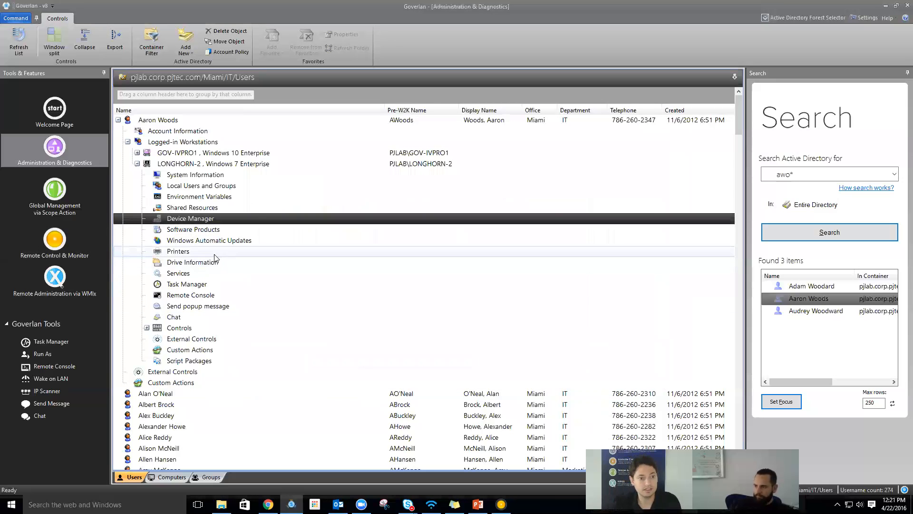
{"action": "double_click", "coordinate": [209, 240]}
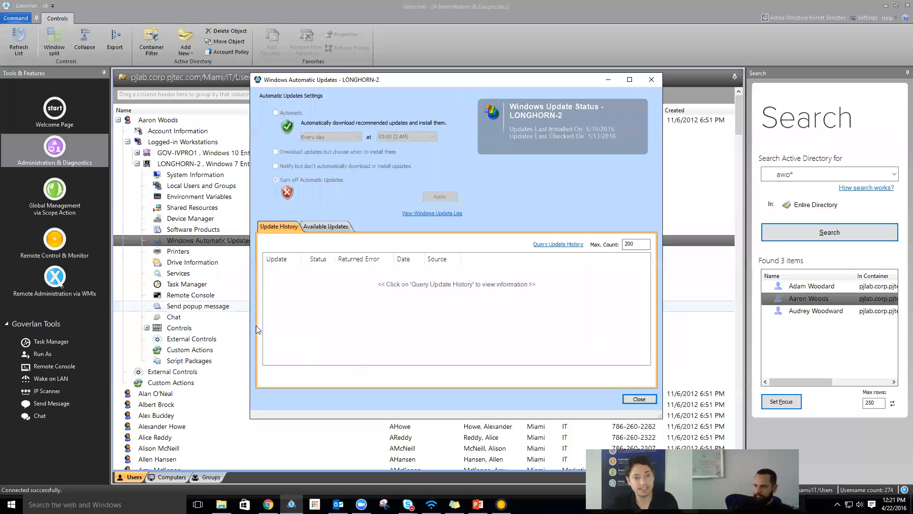
{"action": "key", "text": "Escape"}
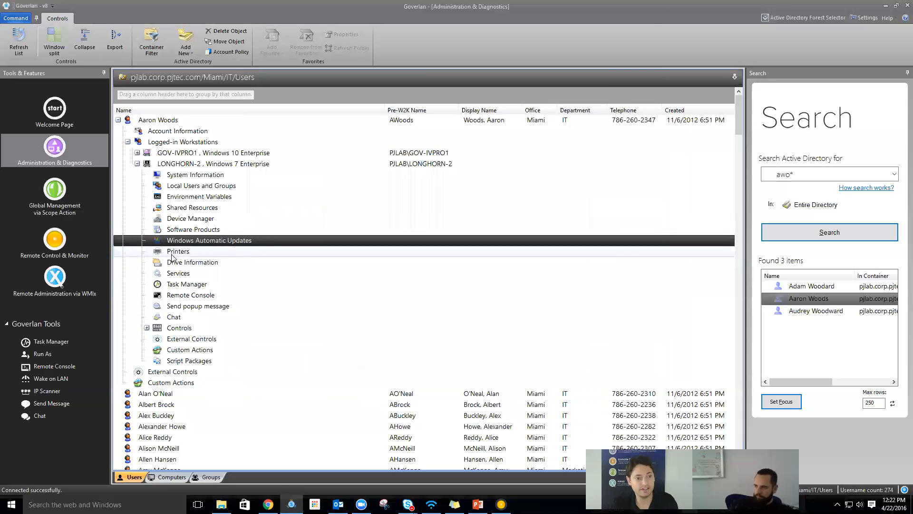
{"action": "double_click", "coordinate": [173, 253]}
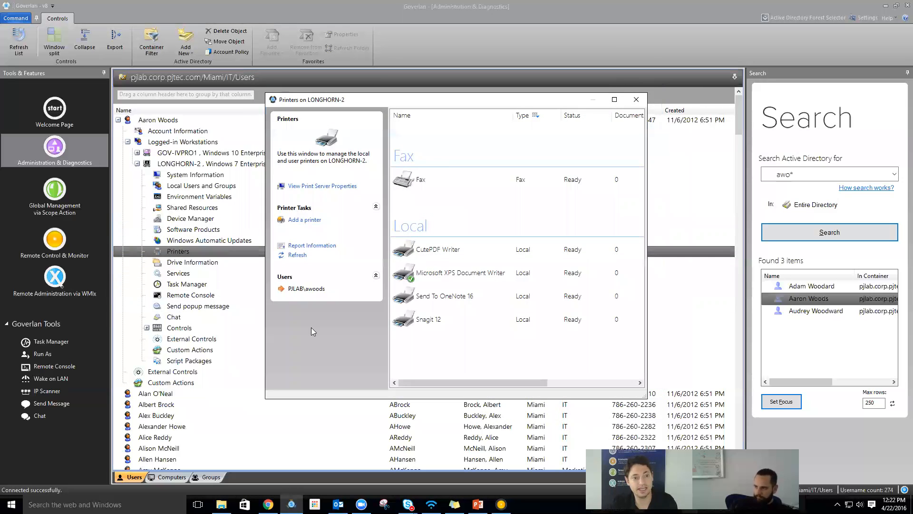
{"action": "key", "text": "Escape"}
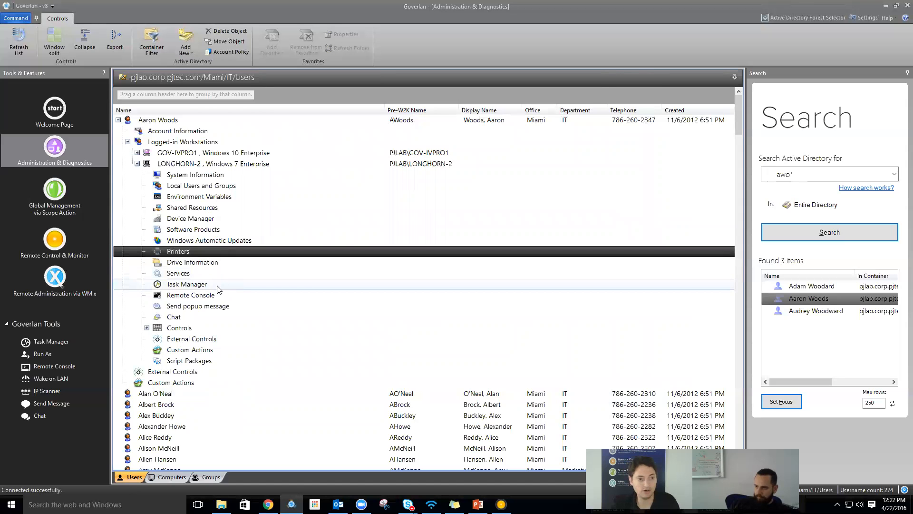
- Open LONGHORN-2's Software Products, go to Add New Program's Manage list, and start a new package
{"action": "double_click", "coordinate": [207, 231]}
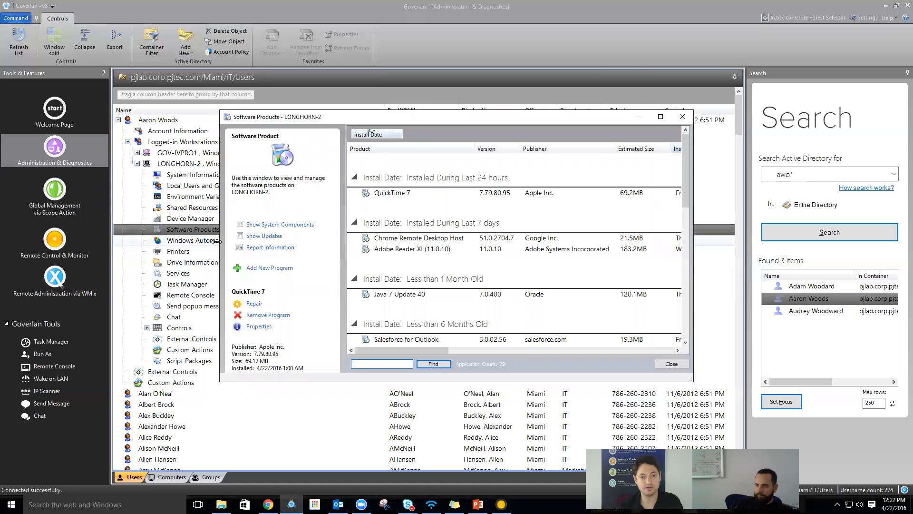
{"action": "left_click", "coordinate": [265, 269]}
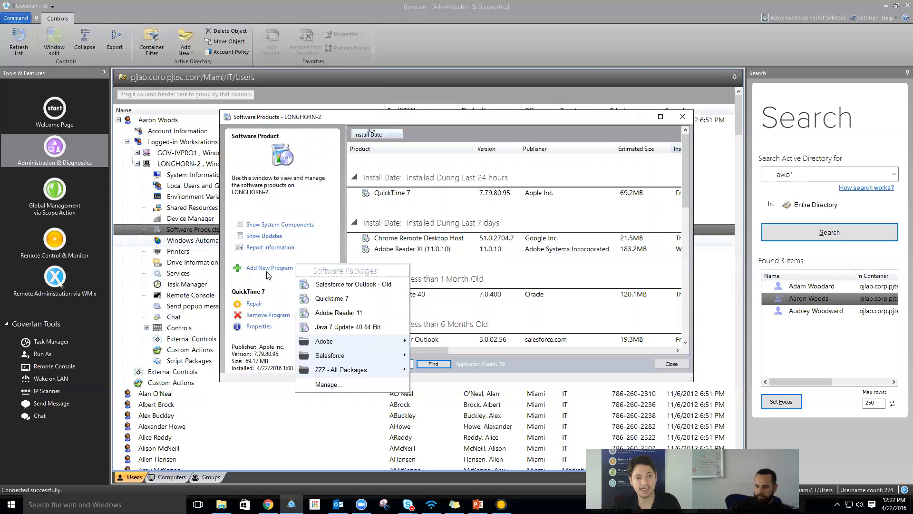
{"action": "left_click", "coordinate": [342, 391]}
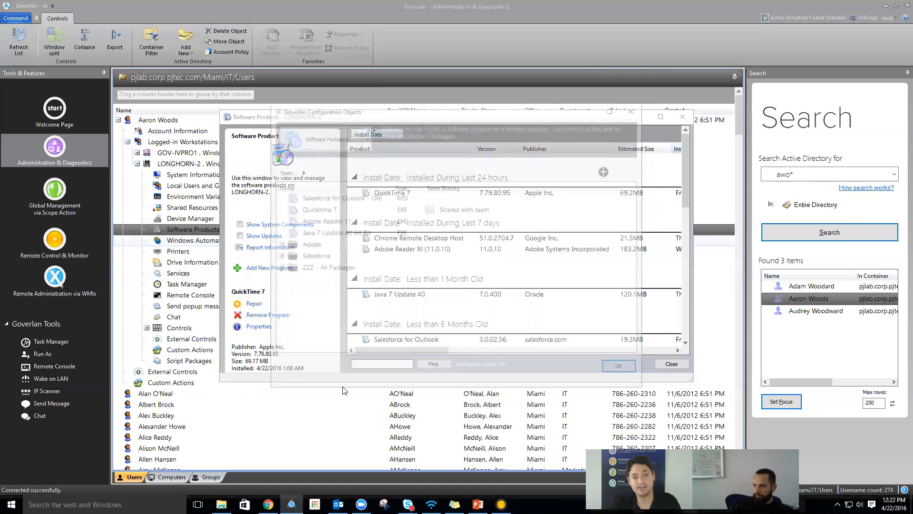
{"action": "left_click", "coordinate": [607, 170]}
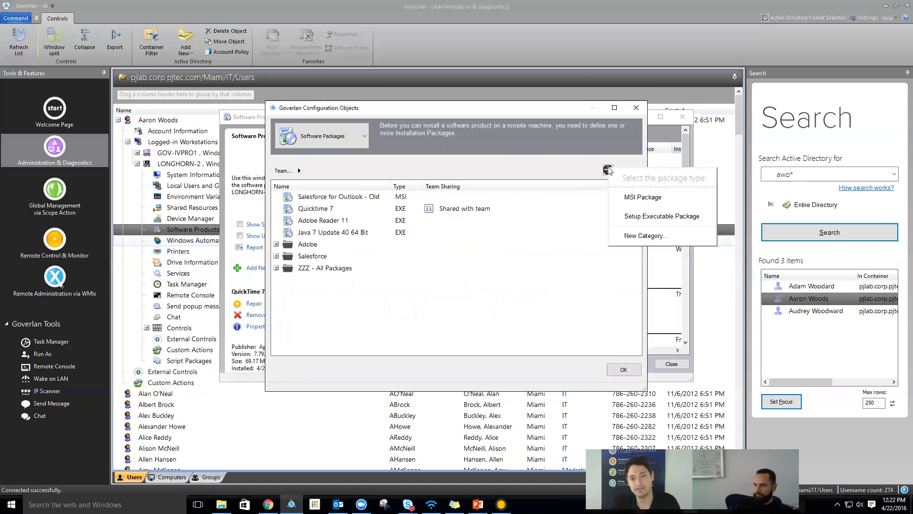
- Start a Setup Executable Package and leave its category empty
{"action": "left_click", "coordinate": [641, 217]}
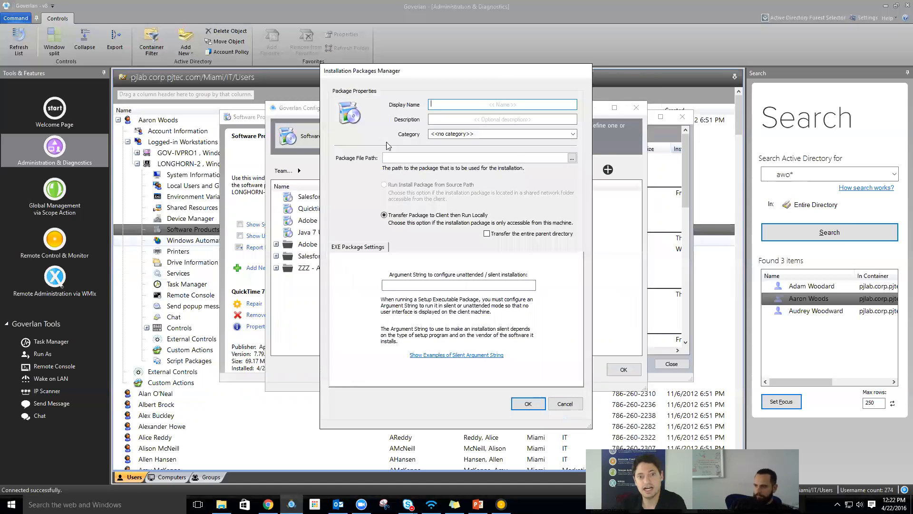
{"action": "left_click", "coordinate": [453, 117]}
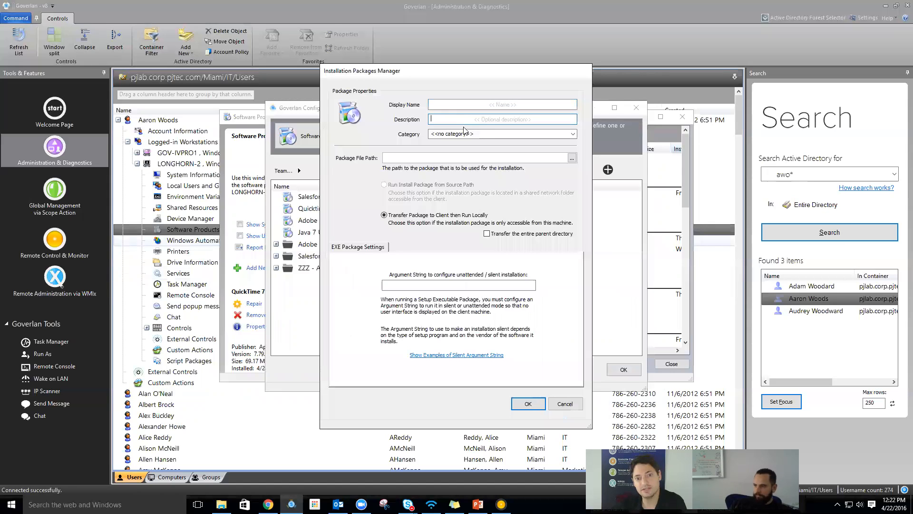
{"action": "left_click", "coordinate": [509, 136]}
{"action": "left_click", "coordinate": [573, 134]}
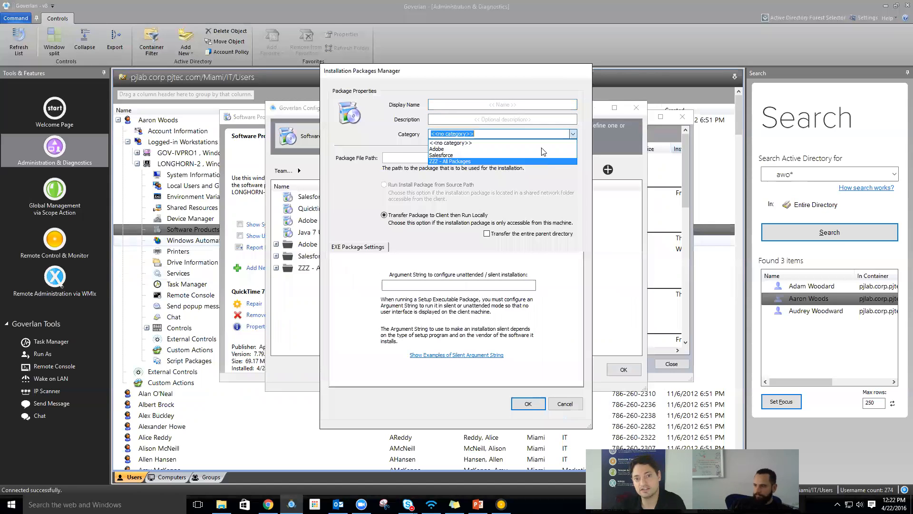
{"action": "left_click", "coordinate": [477, 172]}
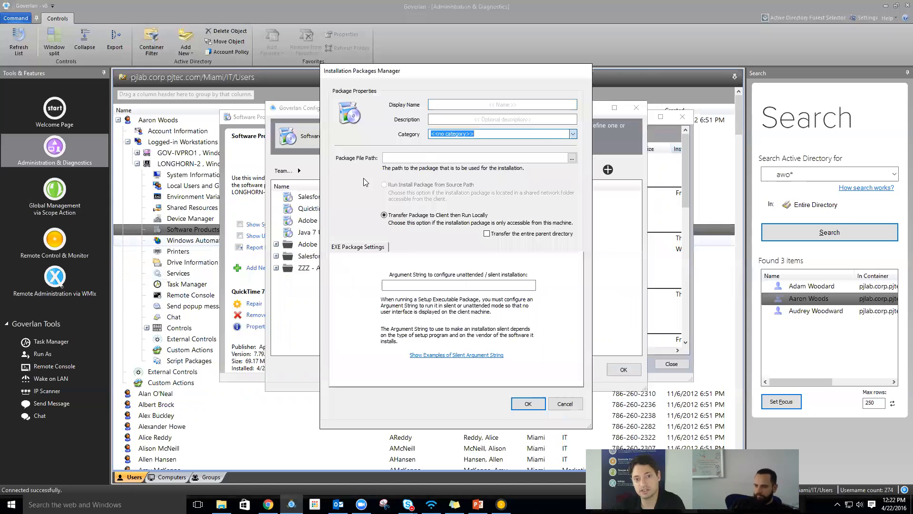
- Browse to the setup installer file, then cancel the new package definition
{"action": "left_click", "coordinate": [510, 159]}
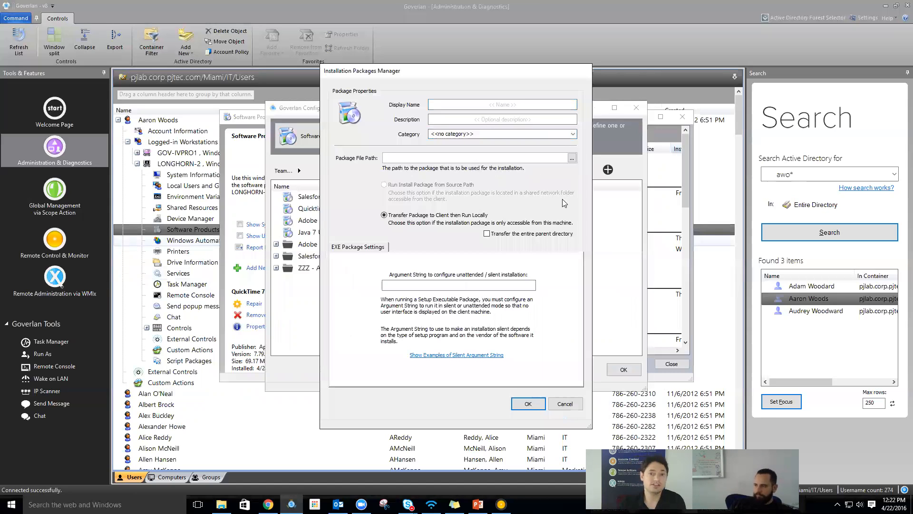
{"action": "left_click", "coordinate": [571, 158]}
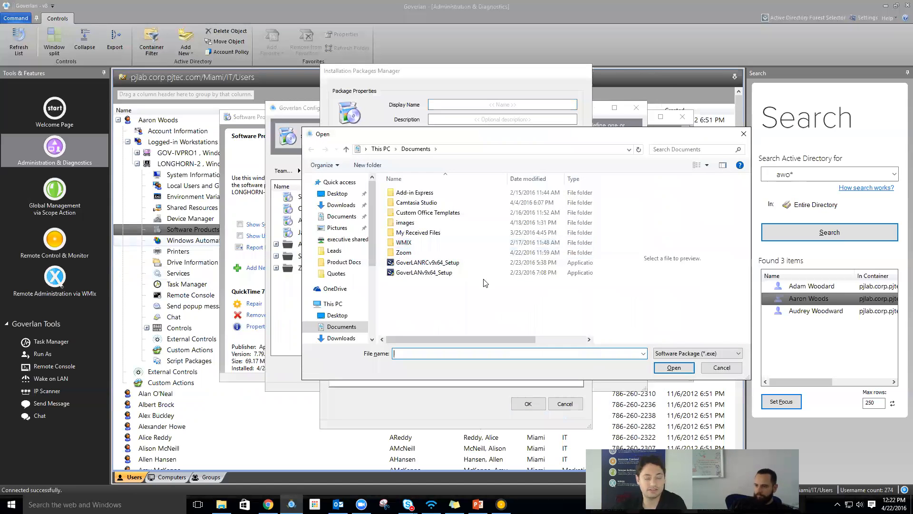
{"action": "double_click", "coordinate": [454, 271]}
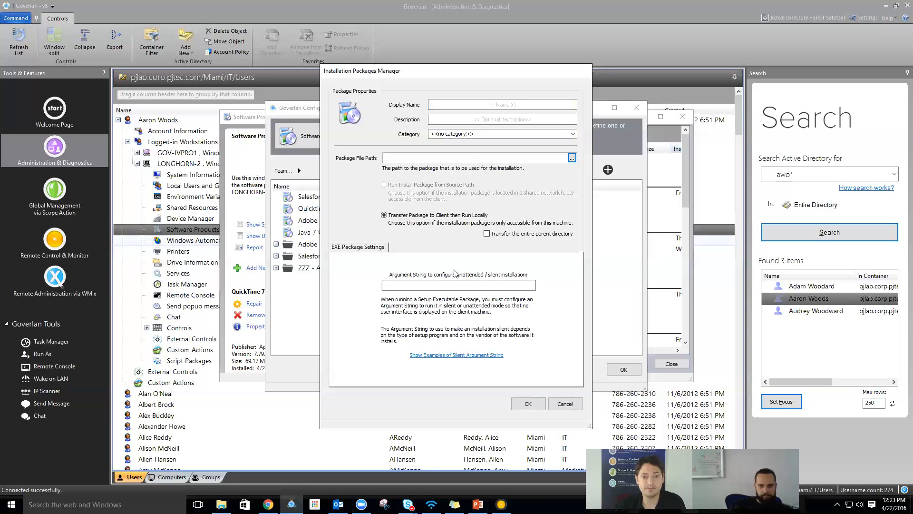
{"action": "left_click", "coordinate": [453, 286]}
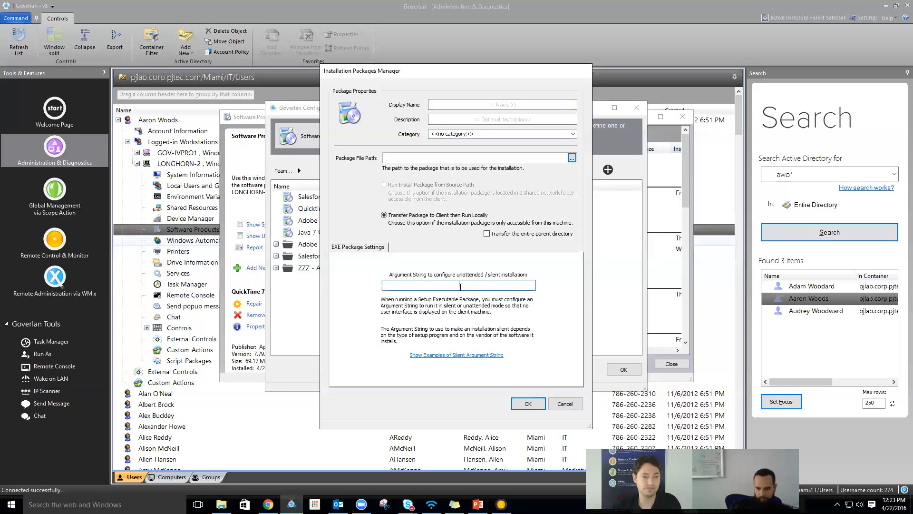
{"action": "key", "text": "Escape"}
{"action": "key", "text": "Escape"}
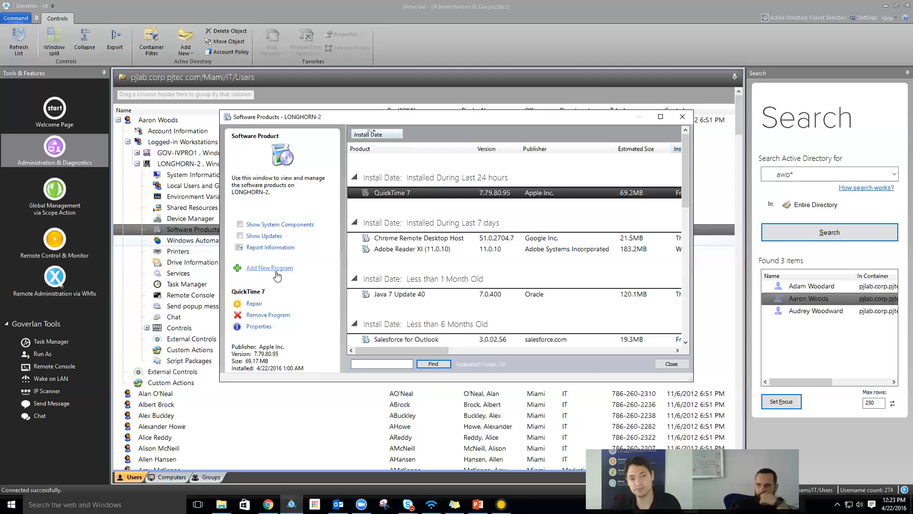
- Inspect QuickTime 7 and Adobe Reader XI install details, then close the Software Products window
{"action": "left_click", "coordinate": [259, 327]}
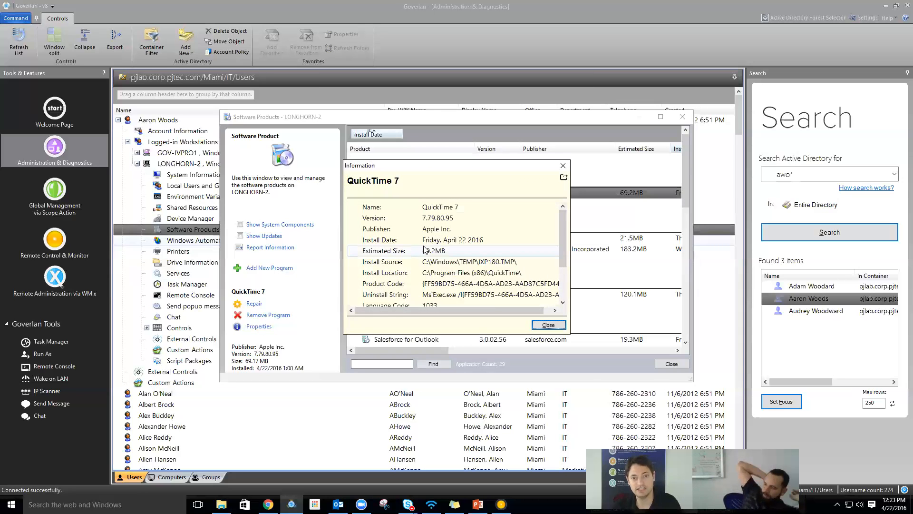
{"action": "scroll", "coordinate": [425, 248], "scroll_direction": "down", "scroll_amount": 2}
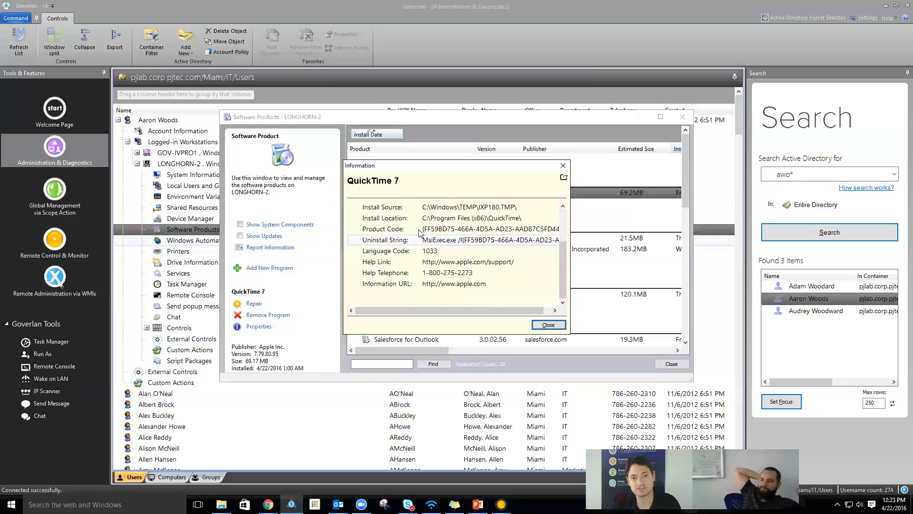
{"action": "left_click", "coordinate": [419, 230]}
{"action": "scroll", "coordinate": [496, 292], "scroll_direction": "up", "scroll_amount": 2}
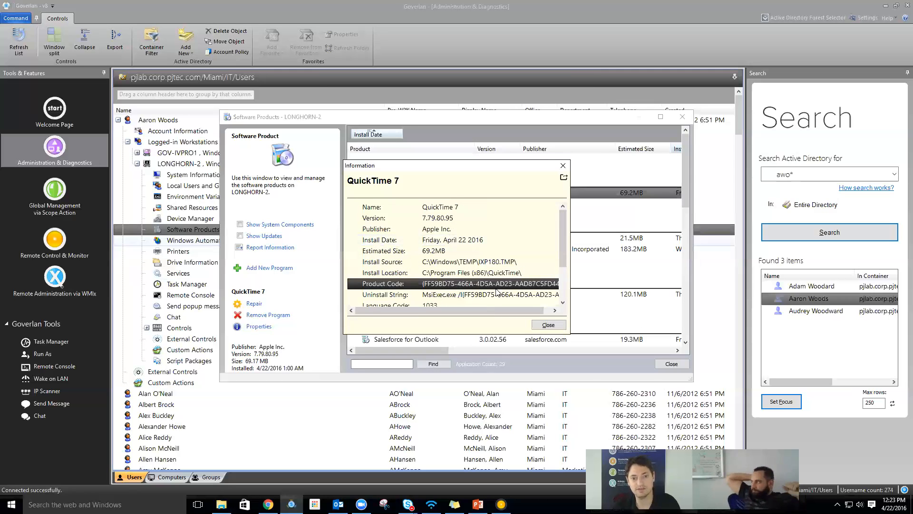
{"action": "left_click", "coordinate": [548, 325]}
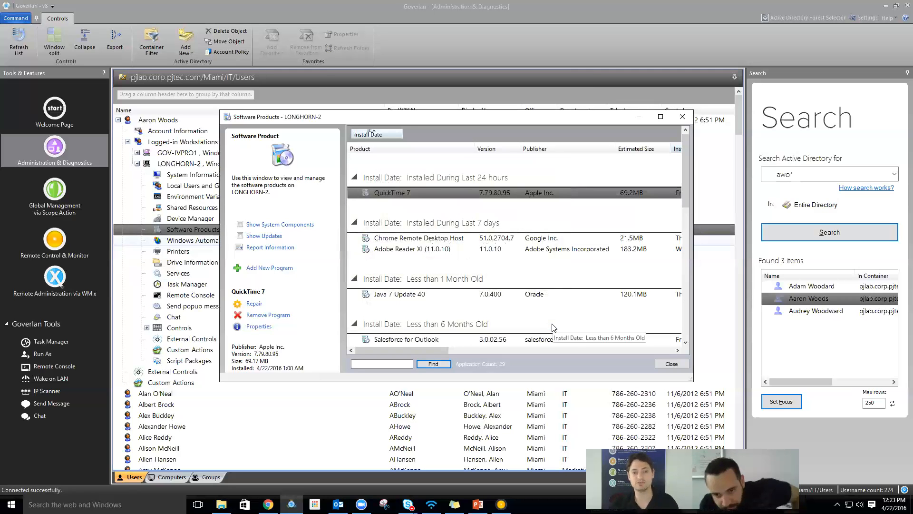
{"action": "scroll", "coordinate": [493, 284], "scroll_direction": "down", "scroll_amount": 2}
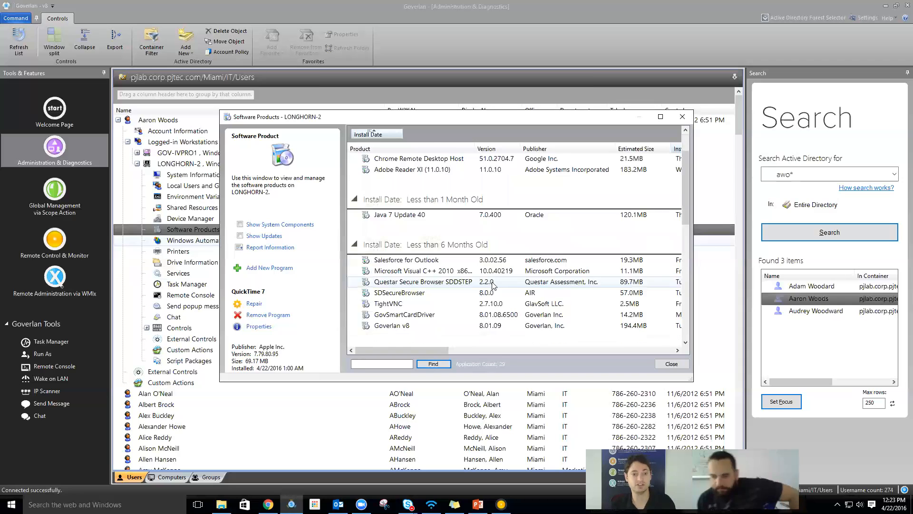
{"action": "scroll", "coordinate": [492, 285], "scroll_direction": "up", "scroll_amount": 2}
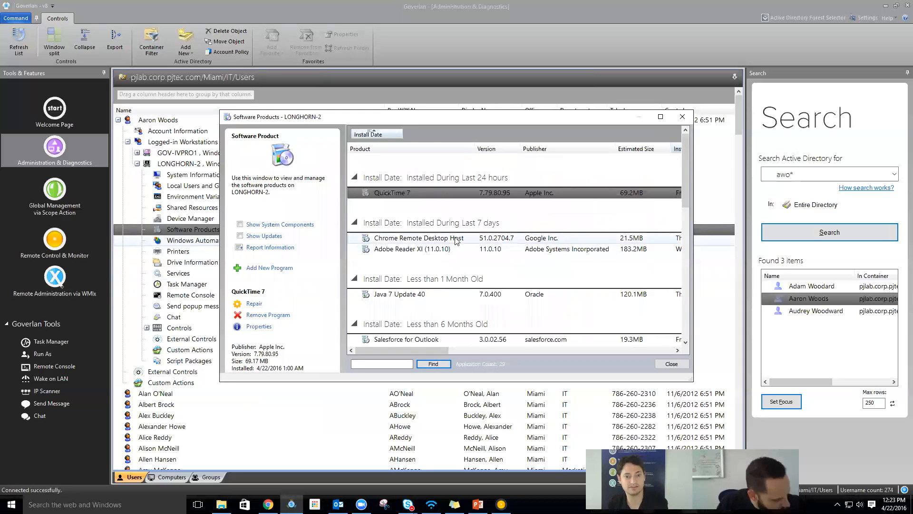
{"action": "left_click", "coordinate": [449, 250]}
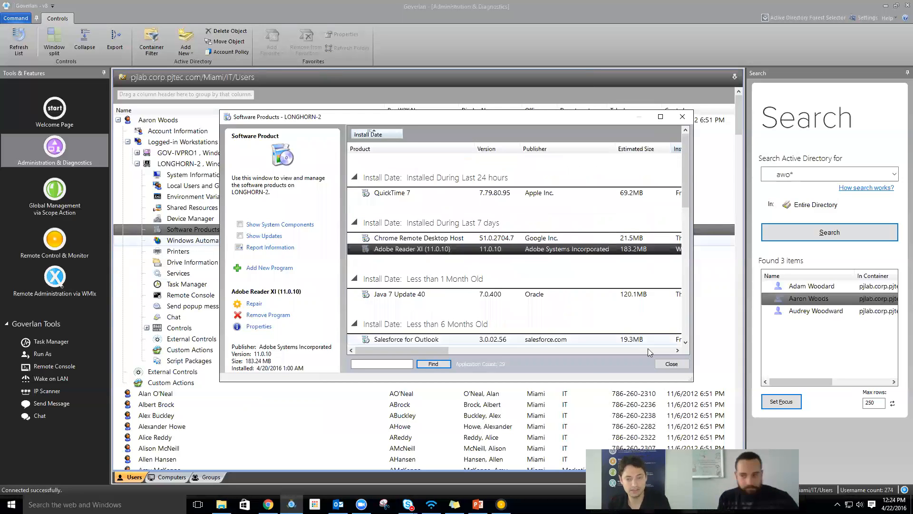
{"action": "left_click", "coordinate": [672, 364]}
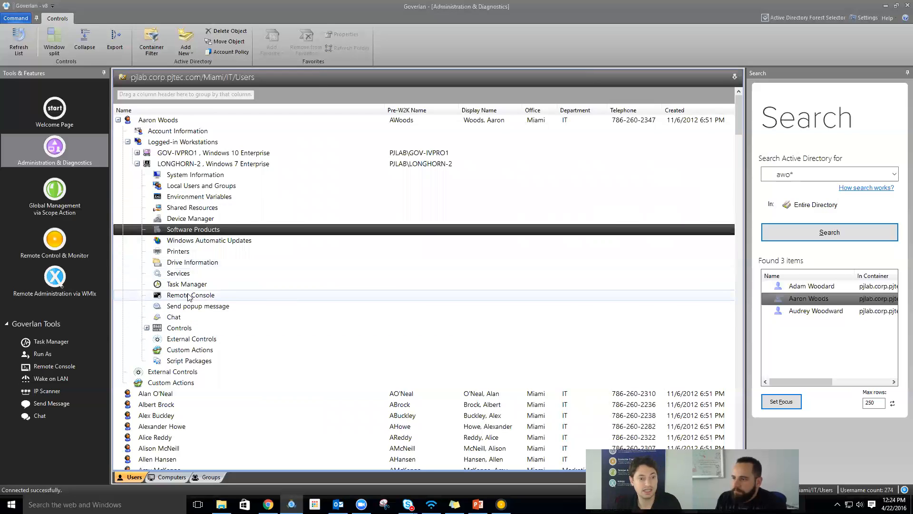
- Expand LONGHORN-2's Custom Actions and bring up its Manage Custom Actions option
{"action": "left_click", "coordinate": [190, 310]}
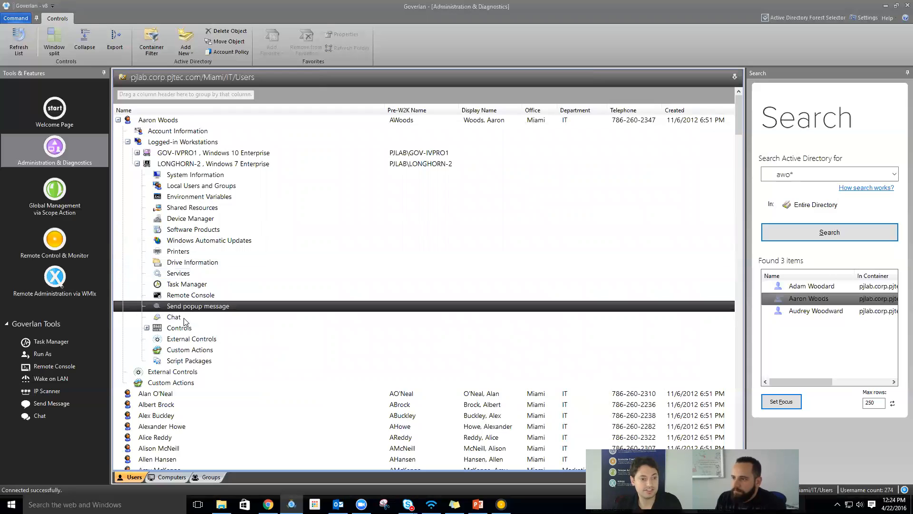
{"action": "left_click", "coordinate": [185, 318]}
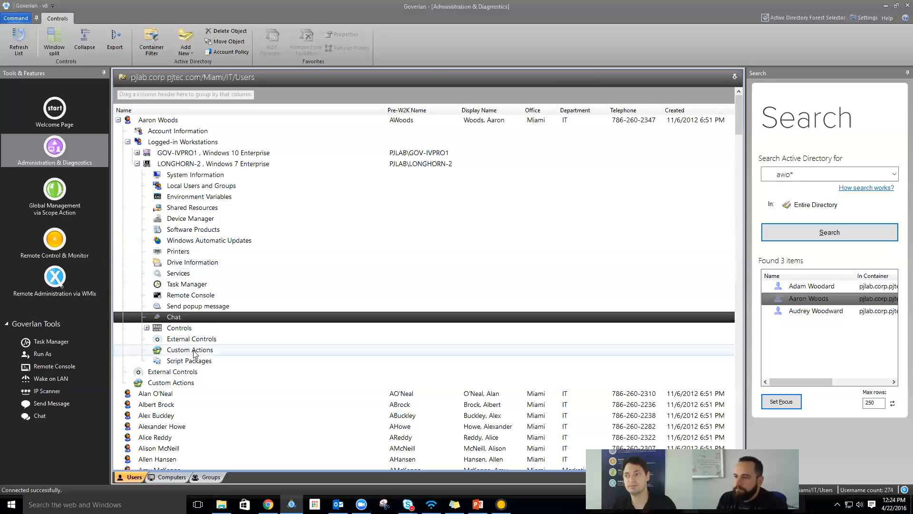
{"action": "double_click", "coordinate": [193, 351]}
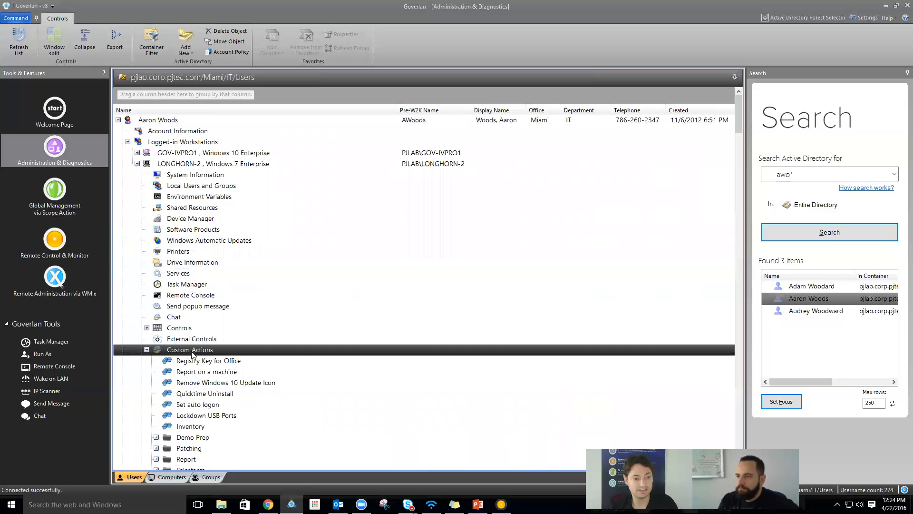
{"action": "scroll", "coordinate": [192, 355], "scroll_direction": "down", "scroll_amount": 1}
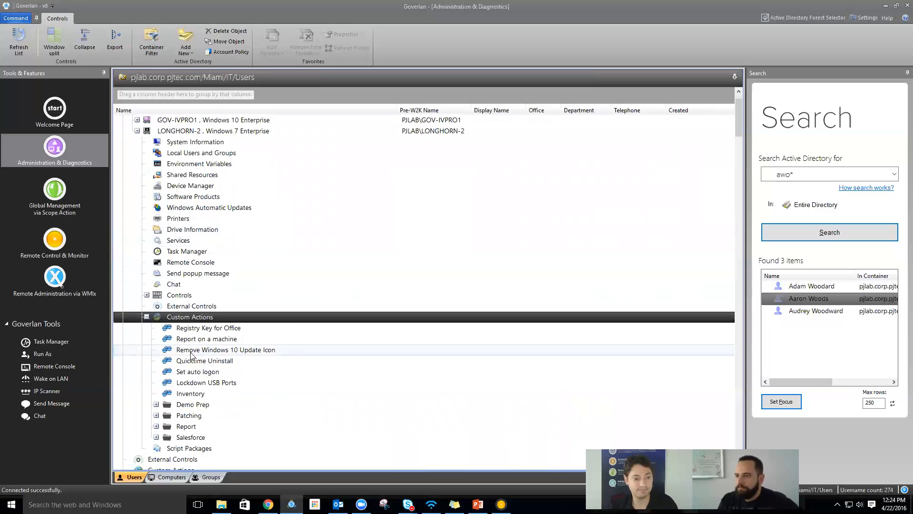
{"action": "right_click", "coordinate": [193, 317]}
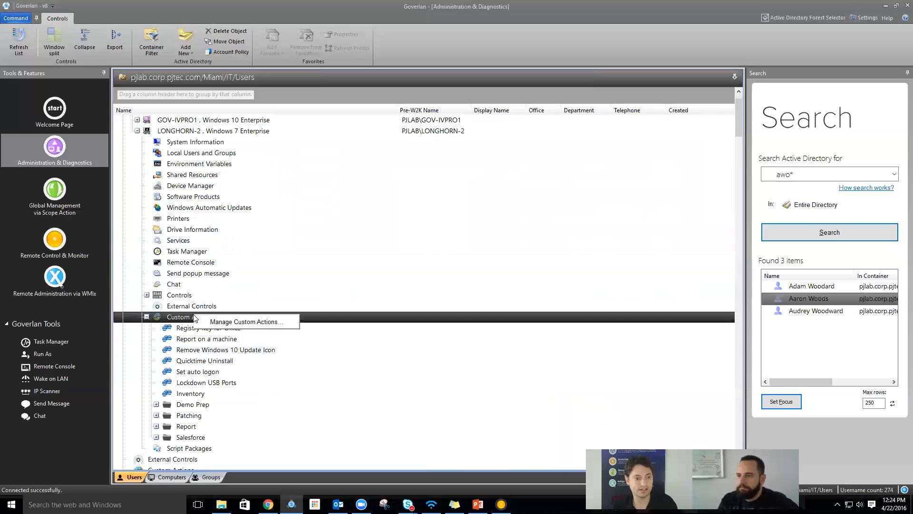
- In Manage Custom Actions, browse Demo Prep and Patching, then add a Custom Action for Computers view
{"action": "left_click", "coordinate": [224, 325]}
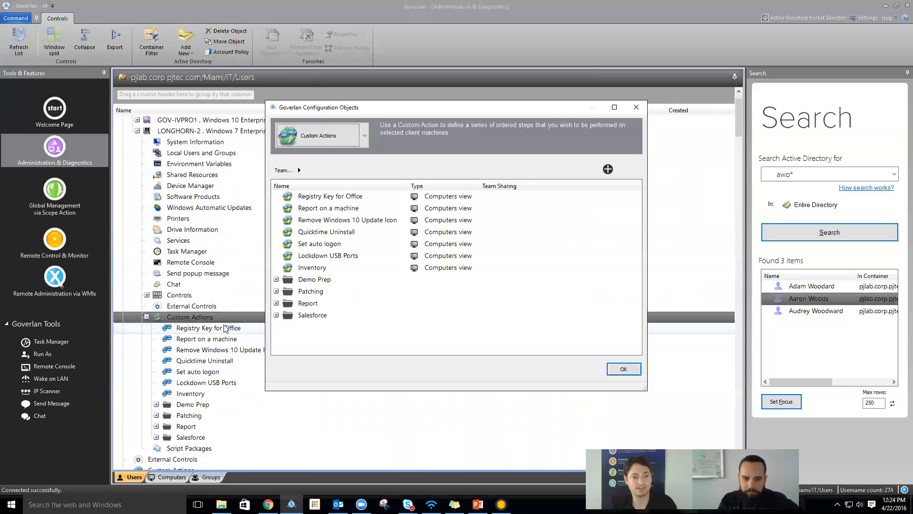
{"action": "left_click", "coordinate": [277, 280]}
{"action": "left_click", "coordinate": [277, 280]}
{"action": "scroll", "coordinate": [277, 295], "scroll_direction": "down", "scroll_amount": 5}
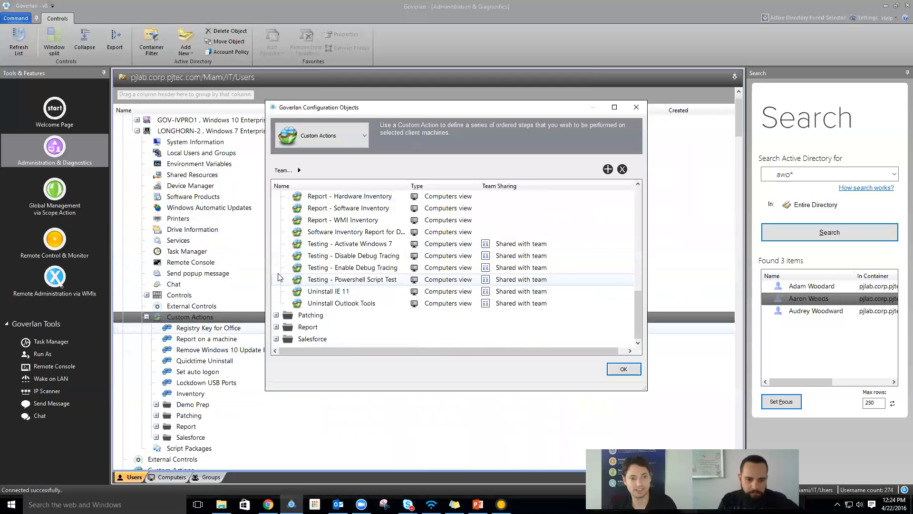
{"action": "left_click", "coordinate": [277, 315]}
{"action": "scroll", "coordinate": [290, 285], "scroll_direction": "up", "scroll_amount": 5}
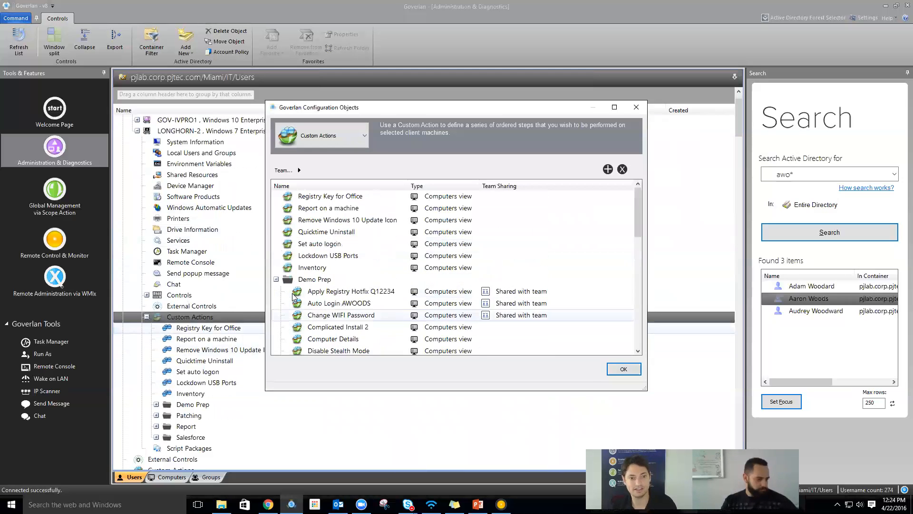
{"action": "left_click", "coordinate": [276, 279]}
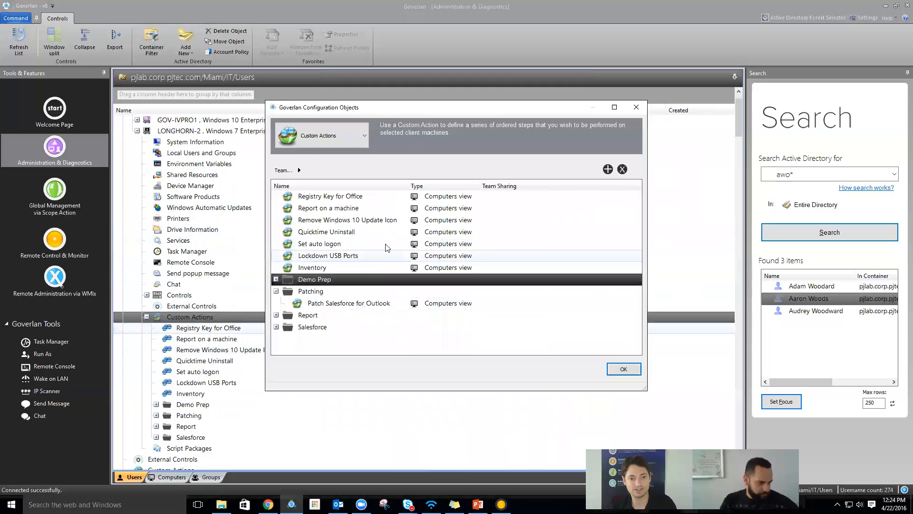
{"action": "left_click", "coordinate": [277, 292]}
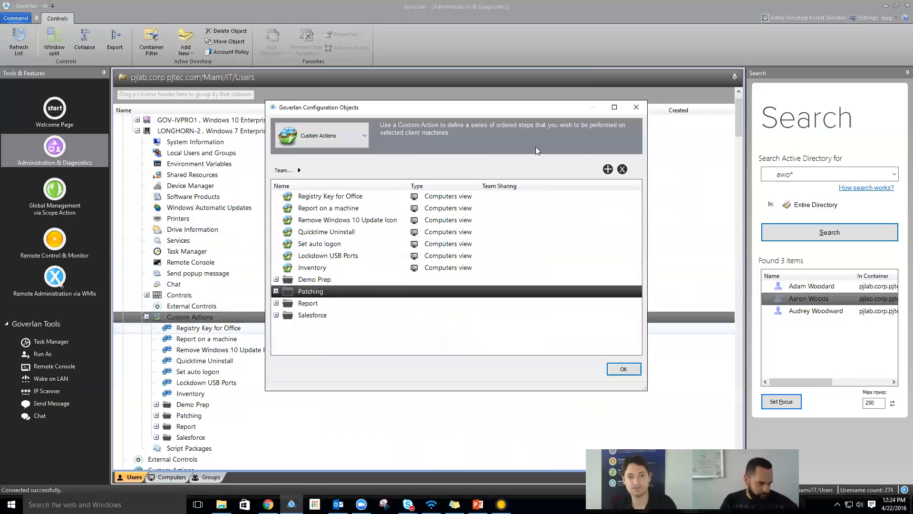
{"action": "left_click", "coordinate": [608, 169]}
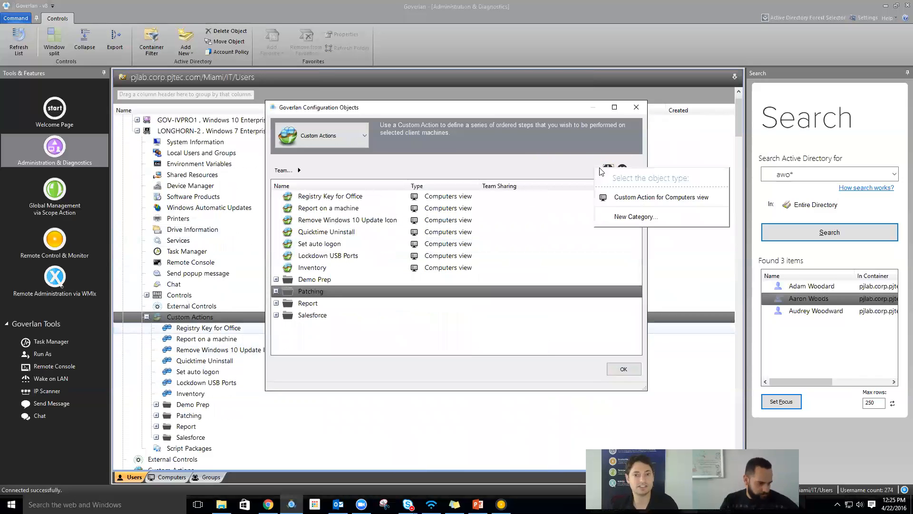
{"action": "left_click", "coordinate": [613, 195]}
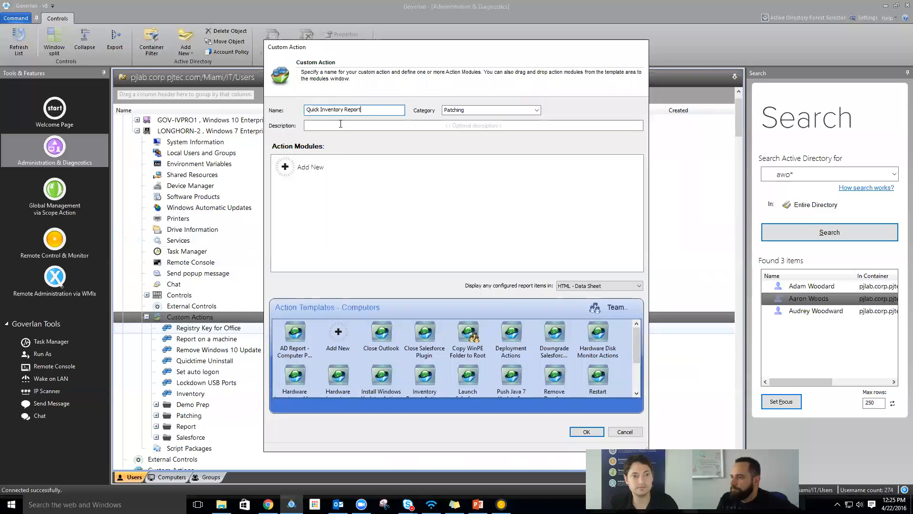
- File the custom action under the Demo Prep category
{"action": "left_click", "coordinate": [315, 167]}
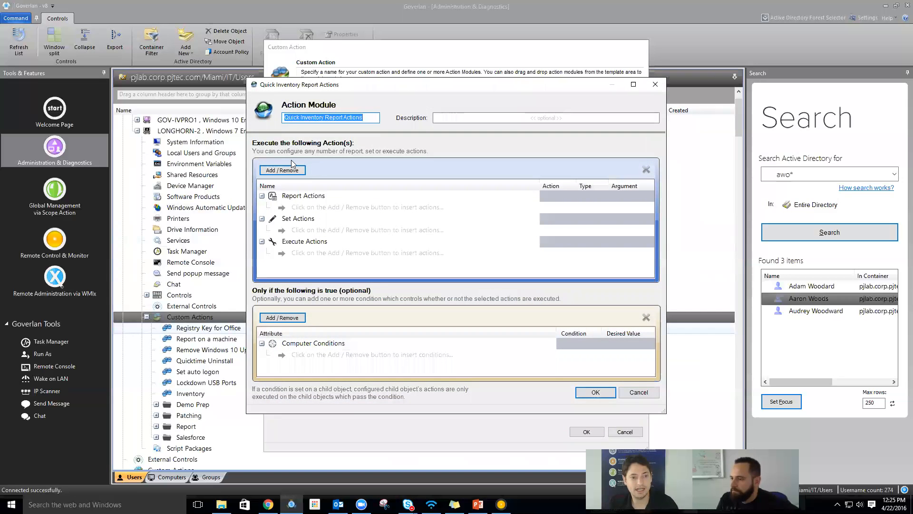
{"action": "left_click", "coordinate": [655, 84]}
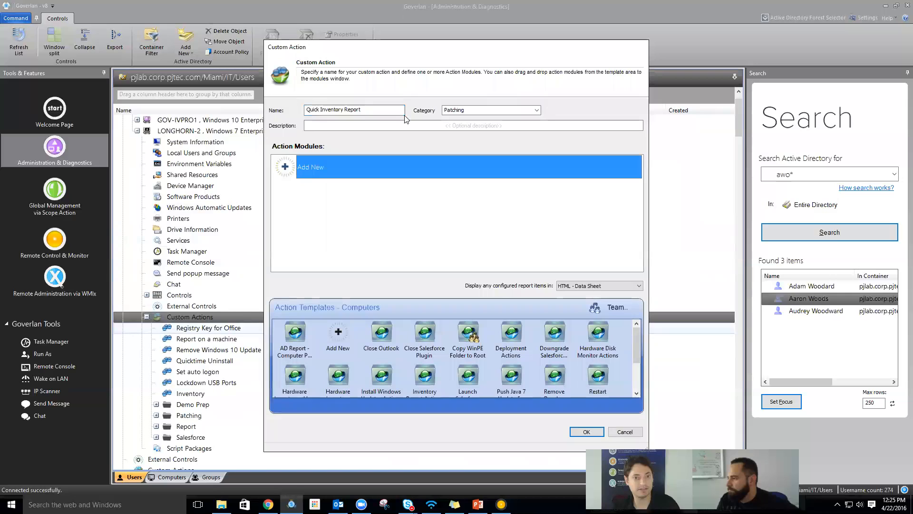
{"action": "left_click", "coordinate": [480, 109]}
{"action": "left_click", "coordinate": [536, 109]}
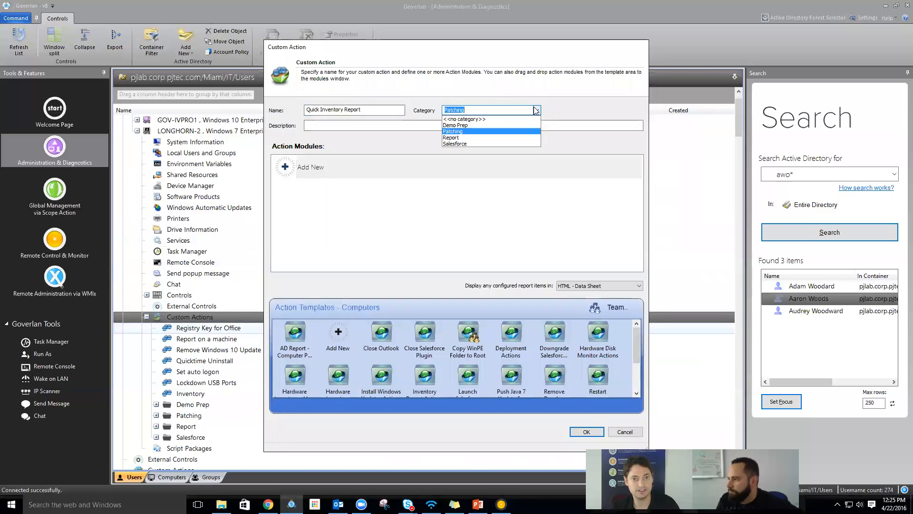
{"action": "left_click", "coordinate": [495, 126]}
- Add a new action module and open its Add / Remove action list
{"action": "double_click", "coordinate": [285, 167]}
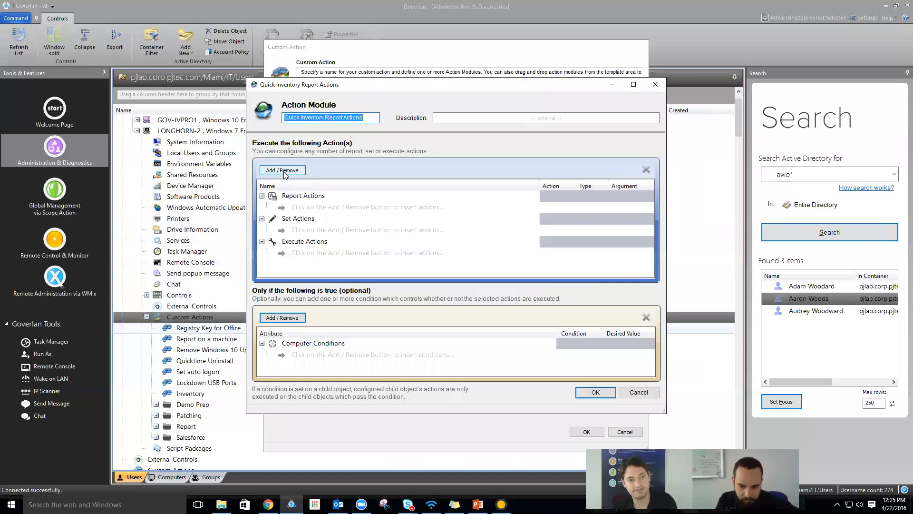
{"action": "left_click", "coordinate": [284, 172]}
{"action": "mouse_move", "coordinate": [322, 164]}
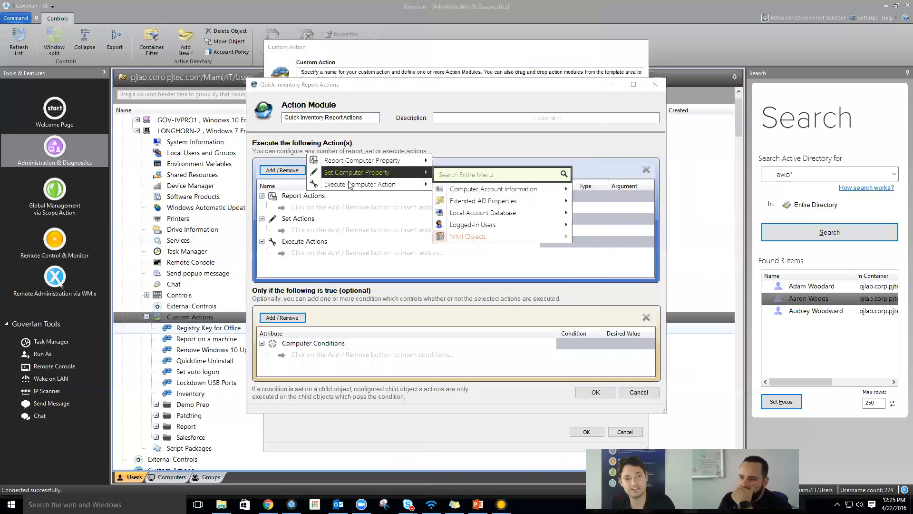
- Report Computer Identity Information plus OS Display Name, Version, Major, Minor, IE Version and Architecture
{"action": "mouse_move", "coordinate": [351, 186]}
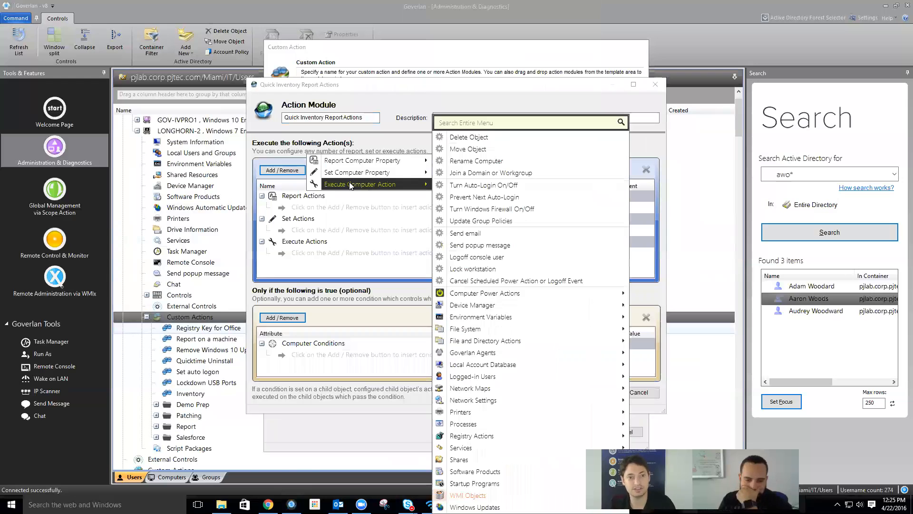
{"action": "mouse_move", "coordinate": [382, 164]}
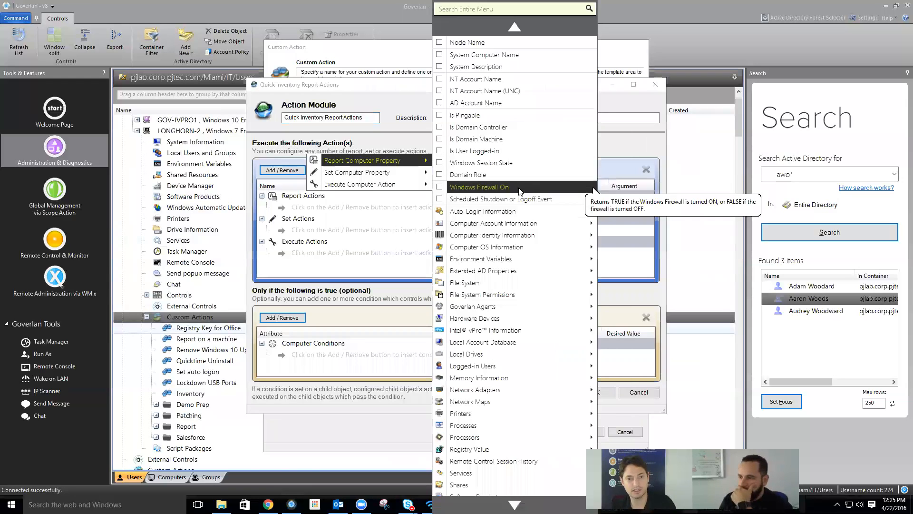
{"action": "mouse_move", "coordinate": [499, 224]}
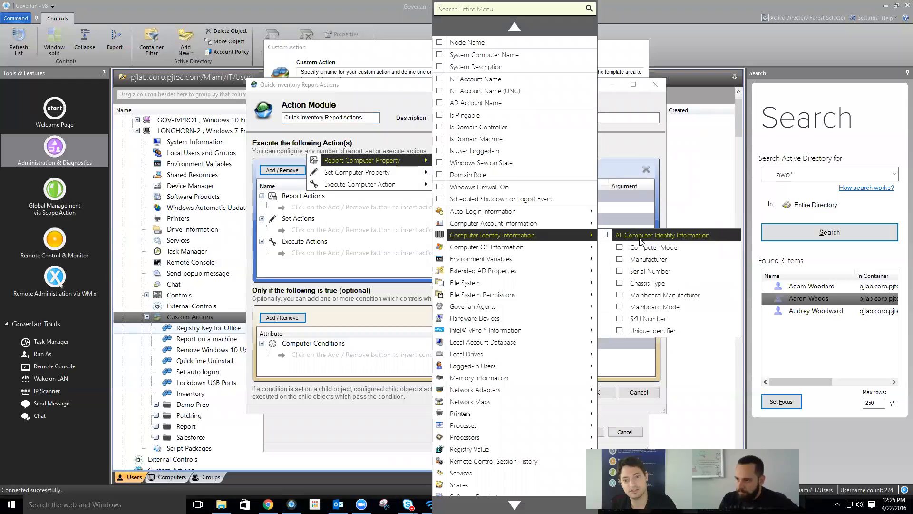
{"action": "left_click", "coordinate": [640, 240]}
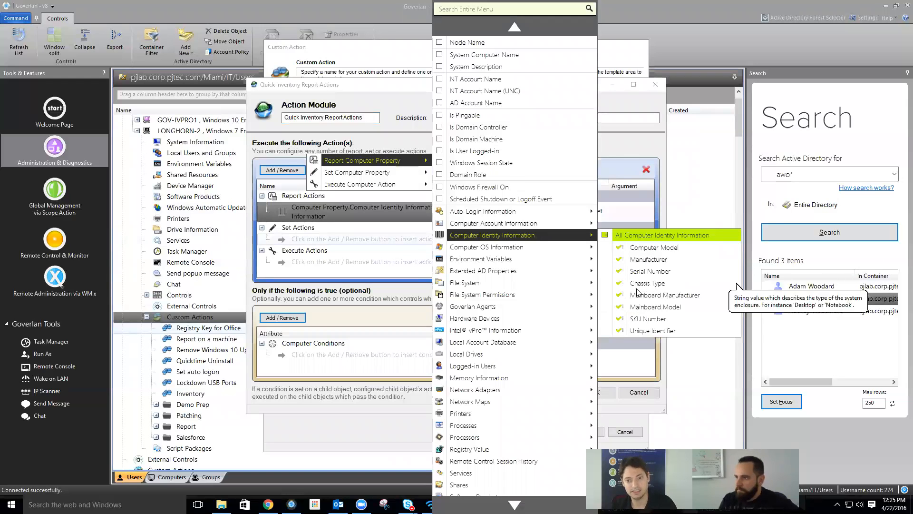
{"action": "mouse_move", "coordinate": [540, 247]}
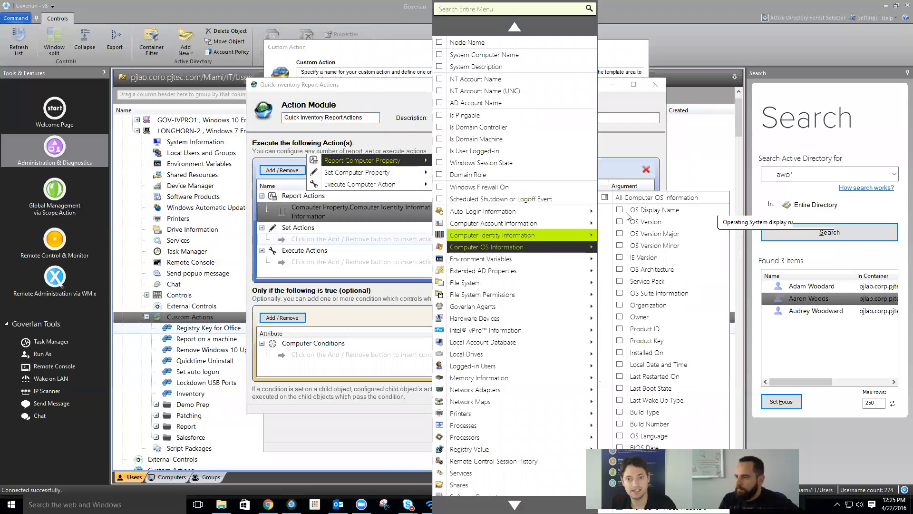
{"action": "left_click", "coordinate": [647, 210]}
{"action": "left_click", "coordinate": [647, 222]}
{"action": "left_click", "coordinate": [648, 234]}
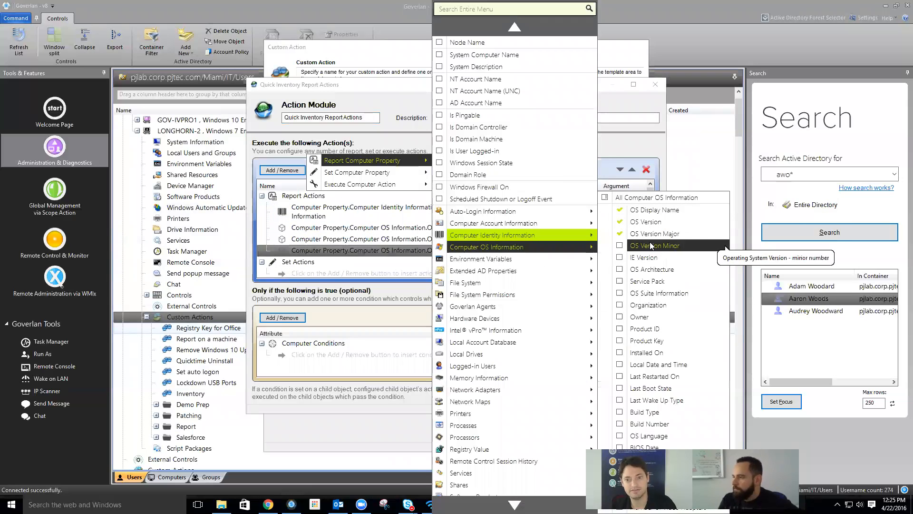
{"action": "left_click", "coordinate": [648, 246]}
{"action": "left_click", "coordinate": [647, 257]}
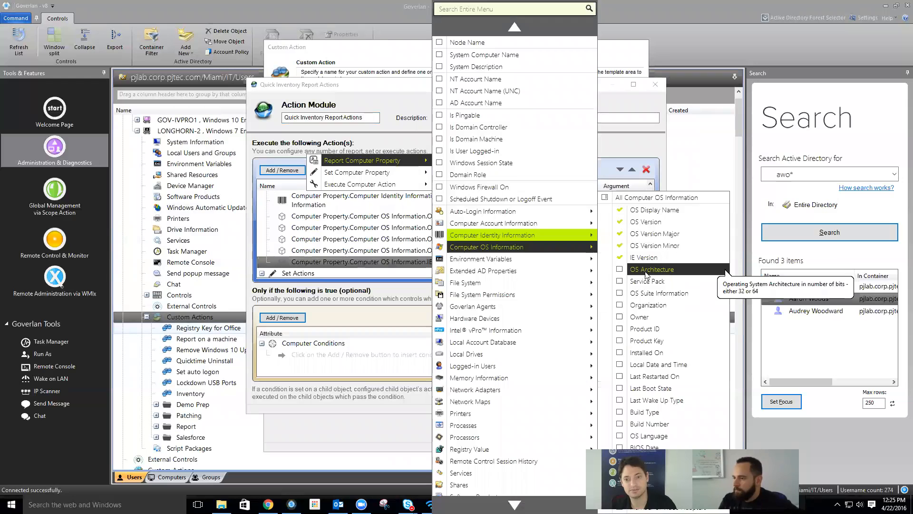
{"action": "left_click", "coordinate": [647, 270]}
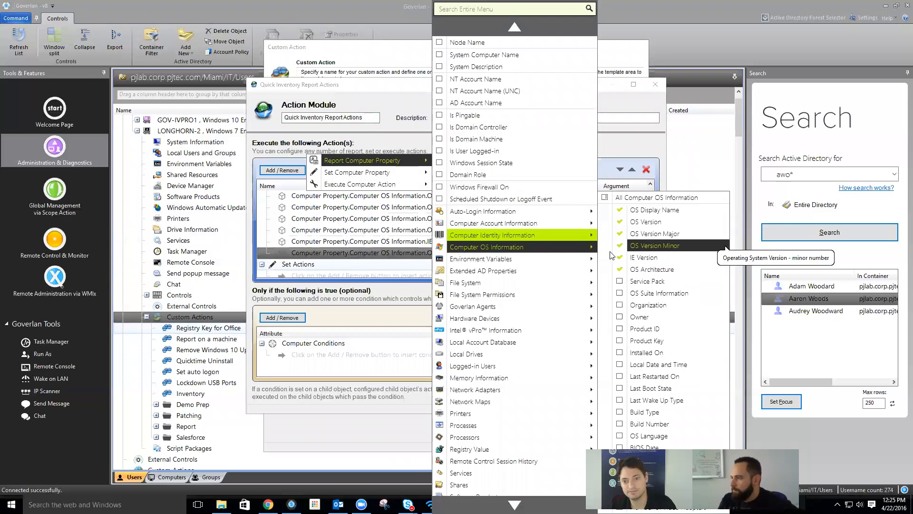
- Report software Product Name, Version, Code, Install Date, and login User Name, Login and Logout Time
{"action": "mouse_move", "coordinate": [518, 262]}
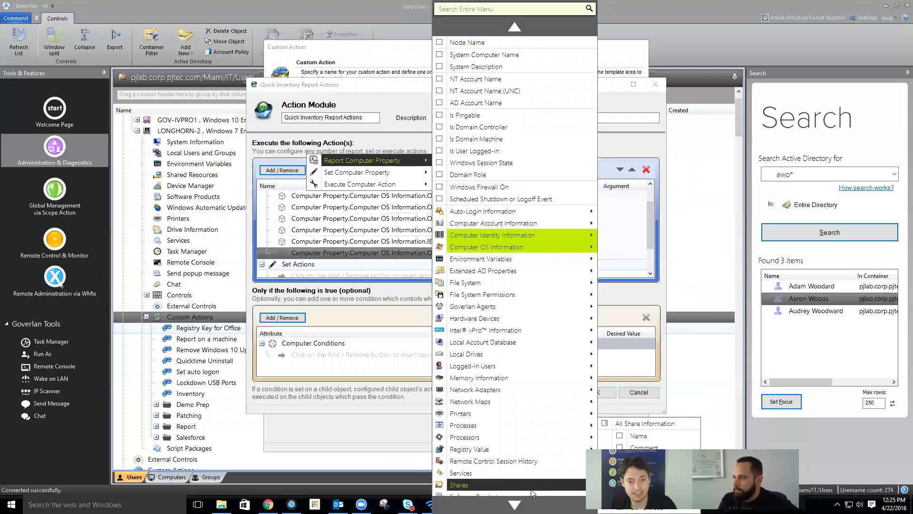
{"action": "scroll", "coordinate": [531, 490], "scroll_direction": "down", "scroll_amount": 3}
{"action": "mouse_move", "coordinate": [529, 414]}
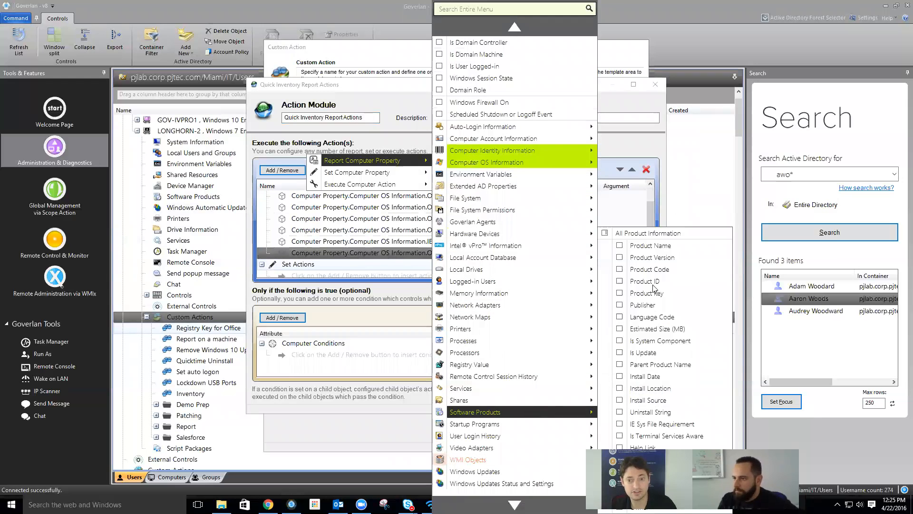
{"action": "left_click", "coordinate": [654, 245]}
{"action": "left_click", "coordinate": [656, 257]}
{"action": "left_click", "coordinate": [657, 272]}
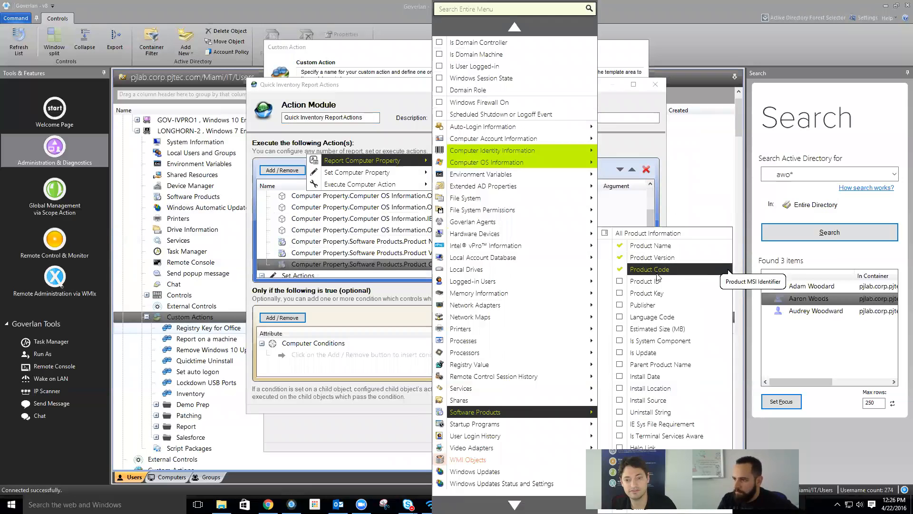
{"action": "left_click", "coordinate": [648, 381]}
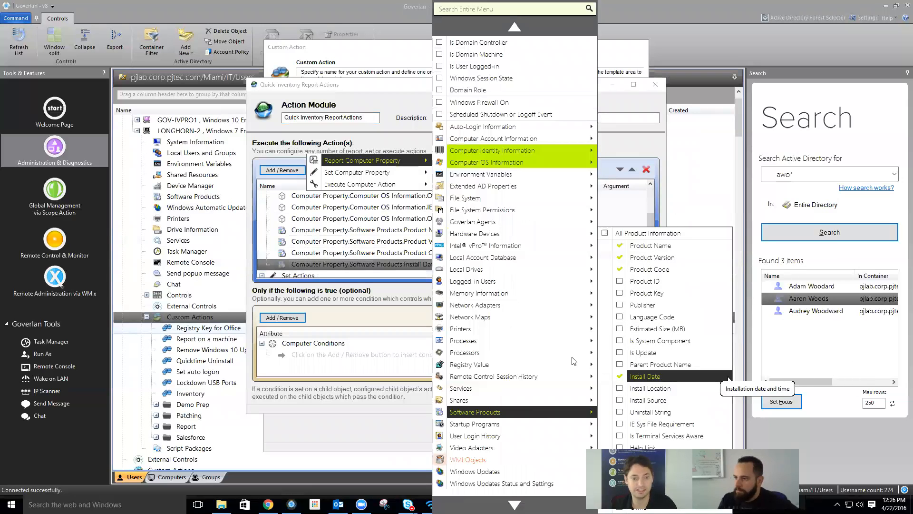
{"action": "mouse_move", "coordinate": [543, 443]}
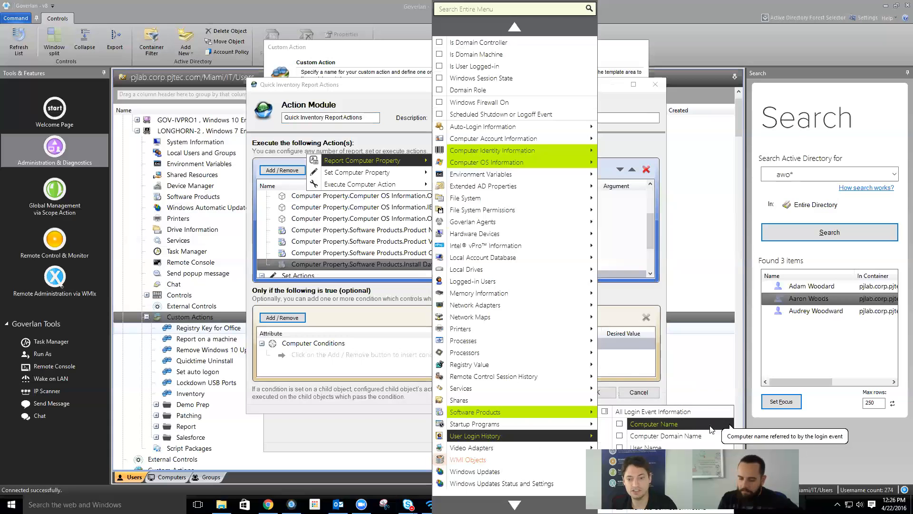
{"action": "left_click", "coordinate": [640, 447]}
{"action": "left_click", "coordinate": [640, 459]}
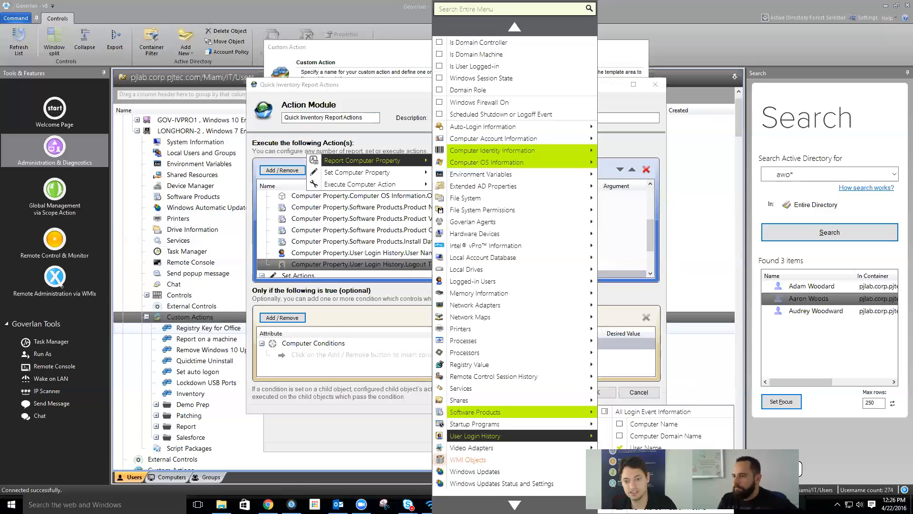
{"action": "left_click", "coordinate": [639, 471]}
{"action": "left_click", "coordinate": [350, 314]}
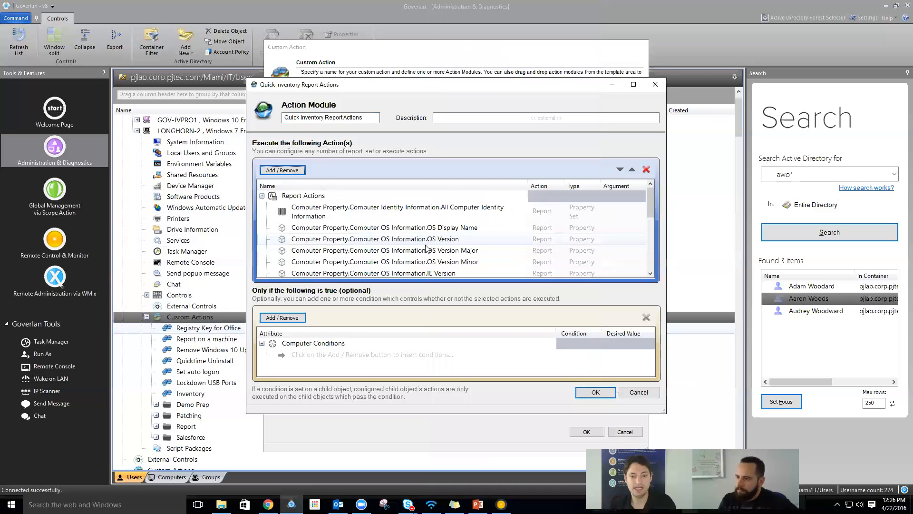
- Save the Quick Inventory Report Actions module and custom action, closing the custom actions list
{"action": "left_click", "coordinate": [593, 391]}
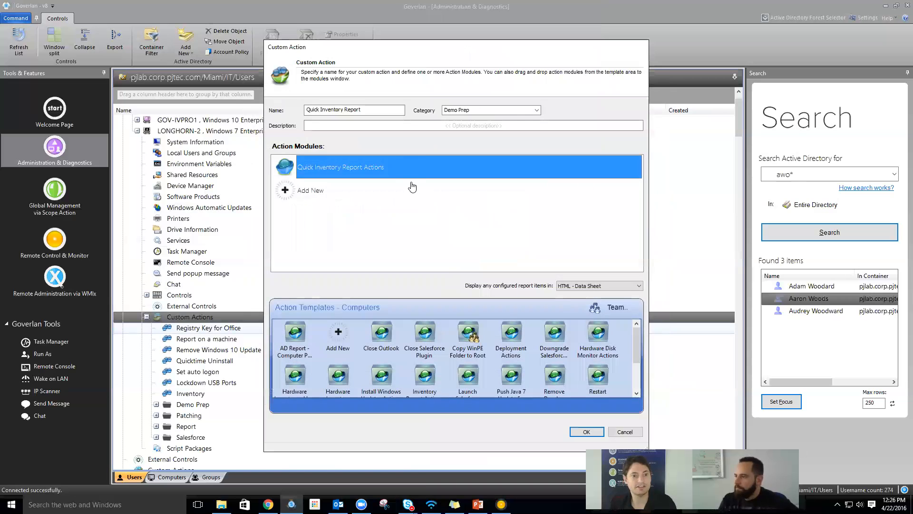
{"action": "left_click", "coordinate": [585, 433]}
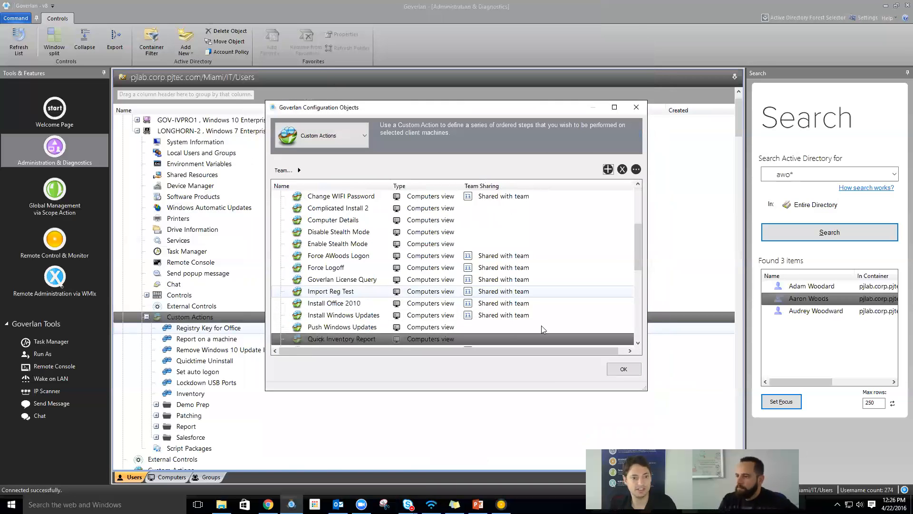
{"action": "left_click", "coordinate": [623, 369]}
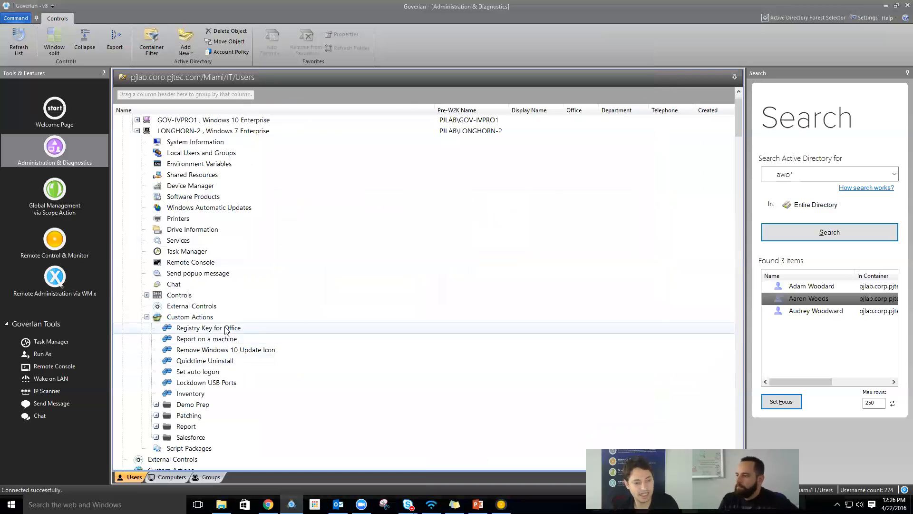
- Run Quick Inventory Report from the Demo Prep folder on LONGHORN-2 and confirm
{"action": "left_click", "coordinate": [155, 407]}
{"action": "scroll", "coordinate": [212, 412], "scroll_direction": "down", "scroll_amount": 2}
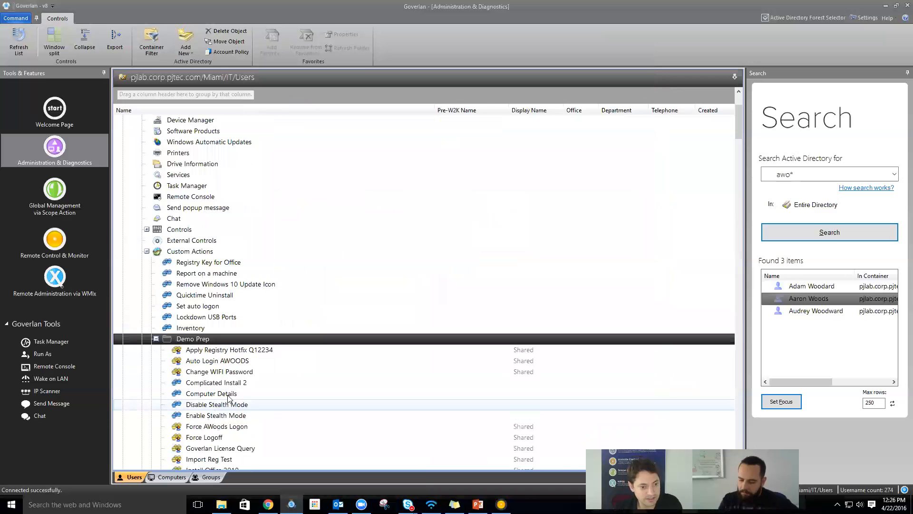
{"action": "scroll", "coordinate": [214, 413], "scroll_direction": "down", "scroll_amount": 5}
{"action": "scroll", "coordinate": [230, 396], "scroll_direction": "down", "scroll_amount": 4}
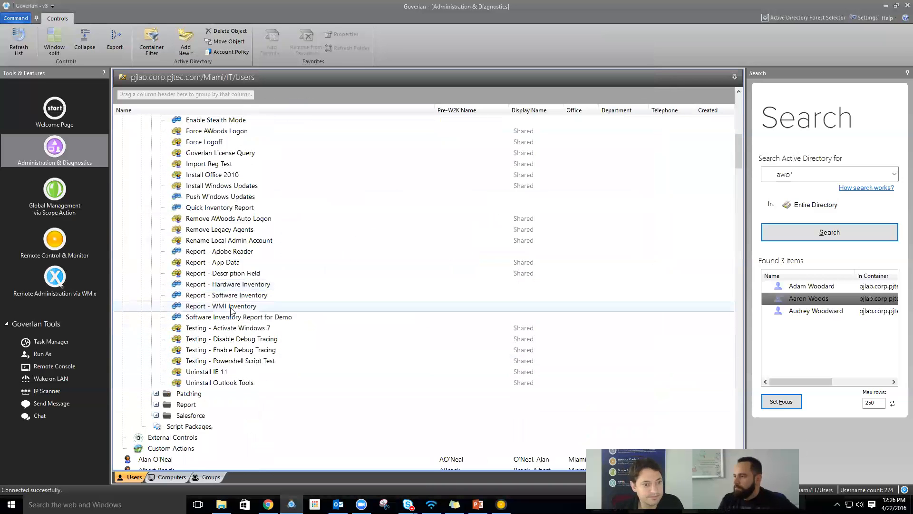
{"action": "scroll", "coordinate": [231, 310], "scroll_direction": "up", "scroll_amount": 2}
{"action": "left_click", "coordinate": [217, 275]}
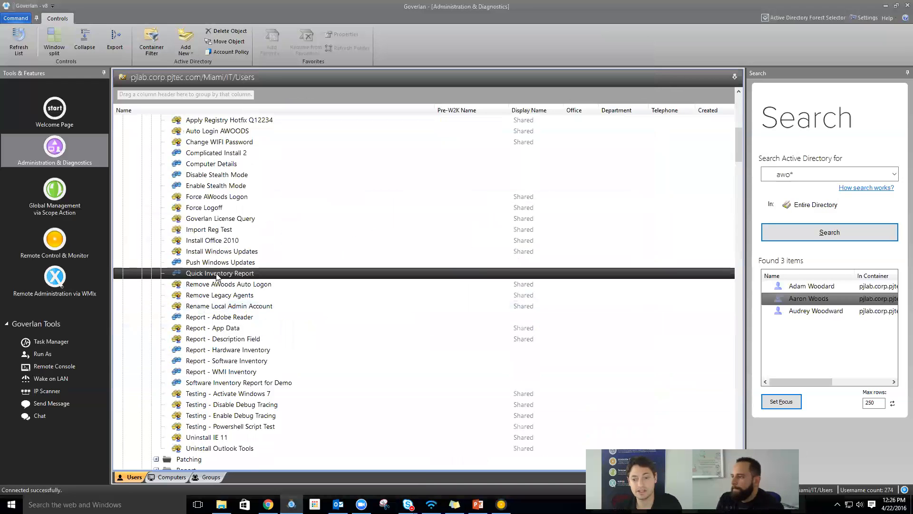
{"action": "double_click", "coordinate": [216, 274]}
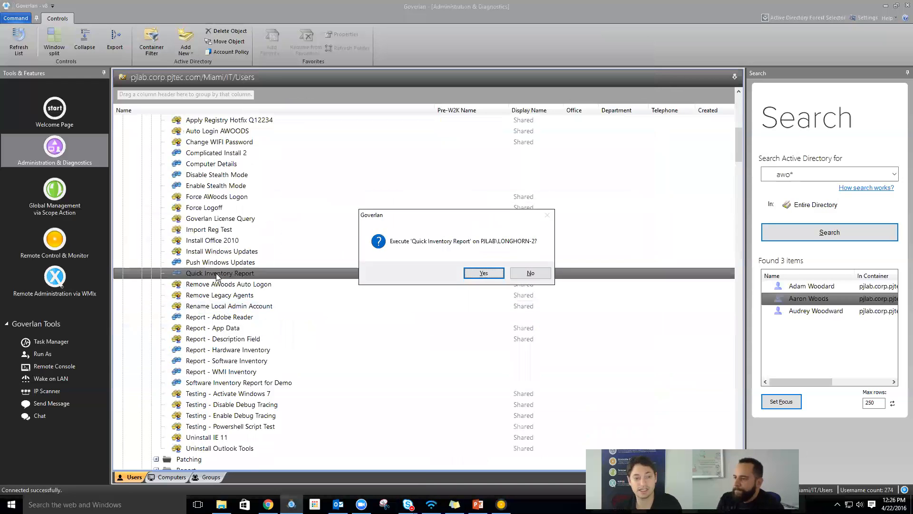
{"action": "left_click", "coordinate": [483, 273]}
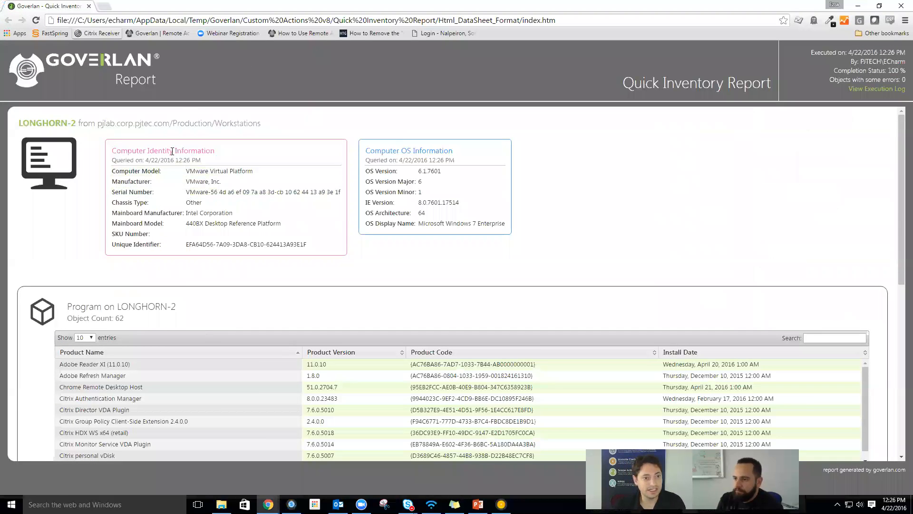
- Select the model and manufacturer values, then show all 62 program entries
{"action": "left_click_drag", "start_coordinate": [186, 171], "coordinate": [236, 192]}
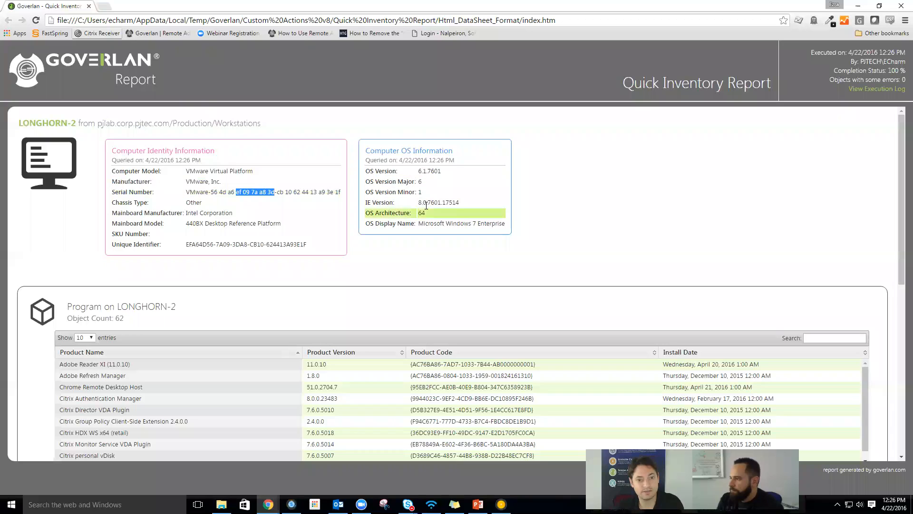
{"action": "mouse_move", "coordinate": [428, 209]}
{"action": "left_mouse_down"}
{"action": "mouse_move", "coordinate": [449, 202]}
{"action": "mouse_move", "coordinate": [418, 202]}
{"action": "left_mouse_up"}
{"action": "scroll", "coordinate": [238, 276], "scroll_direction": "down", "scroll_amount": 2}
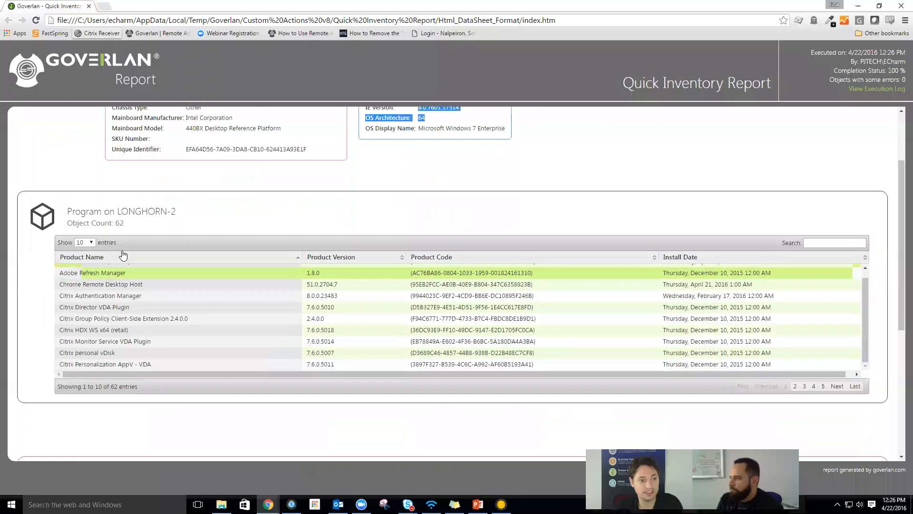
{"action": "left_click", "coordinate": [80, 241]}
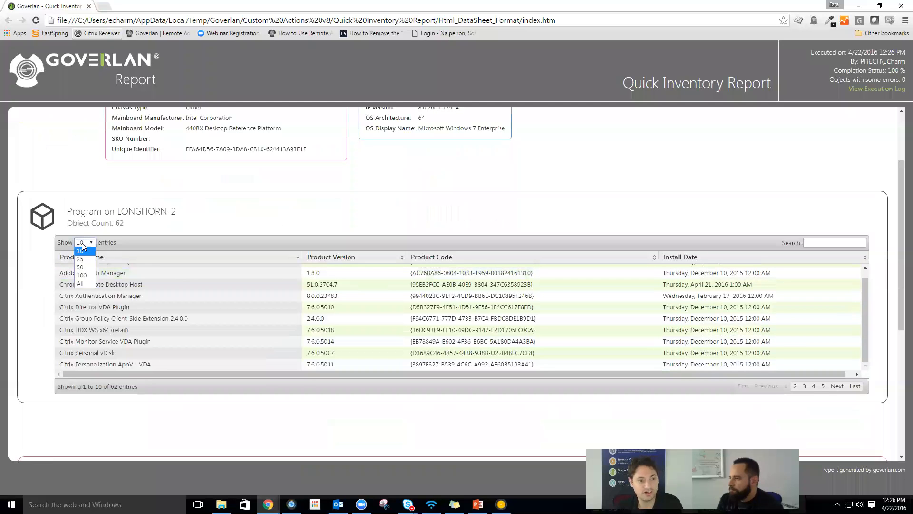
{"action": "left_click", "coordinate": [83, 285]}
- Show up to 100 entries in the User Login Event table
{"action": "scroll", "coordinate": [292, 298], "scroll_direction": "down", "scroll_amount": 1}
{"action": "scroll", "coordinate": [292, 298], "scroll_direction": "down", "scroll_amount": 10}
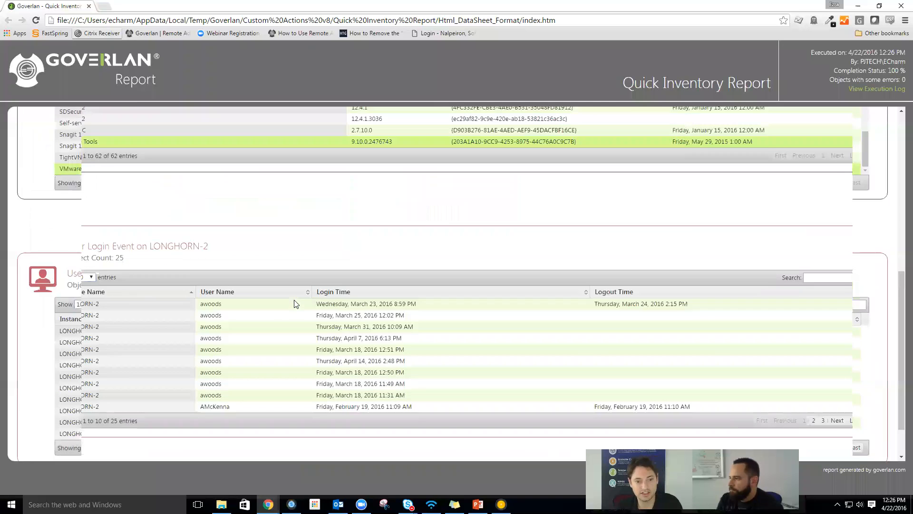
{"action": "left_click", "coordinate": [90, 252]}
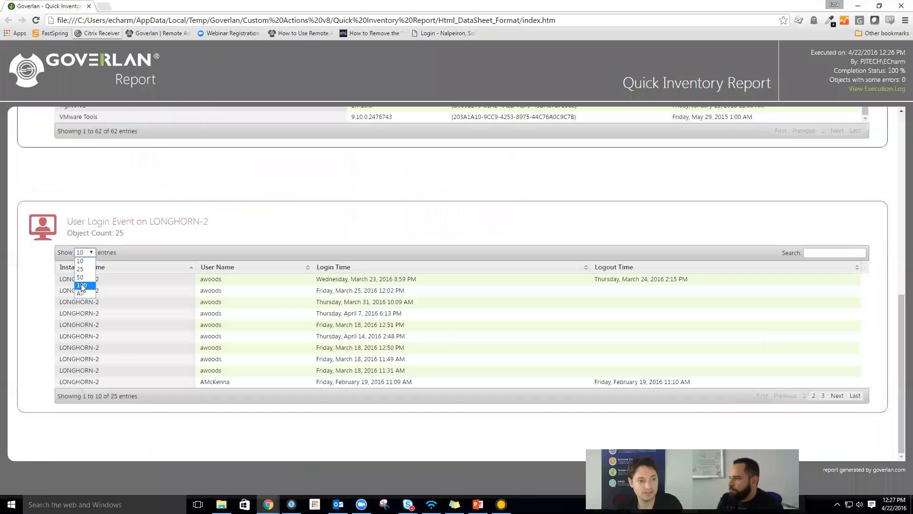
{"action": "left_click", "coordinate": [83, 288]}
{"action": "scroll", "coordinate": [194, 294], "scroll_direction": "down", "scroll_amount": 1}
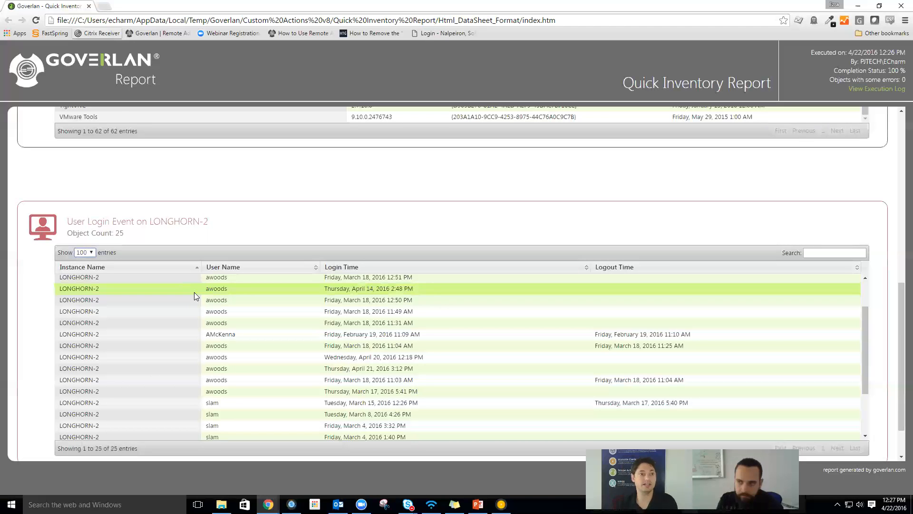
- Close the report tab, collapse Demo Prep and expand the Patching custom actions folder
{"action": "left_click", "coordinate": [88, 6]}
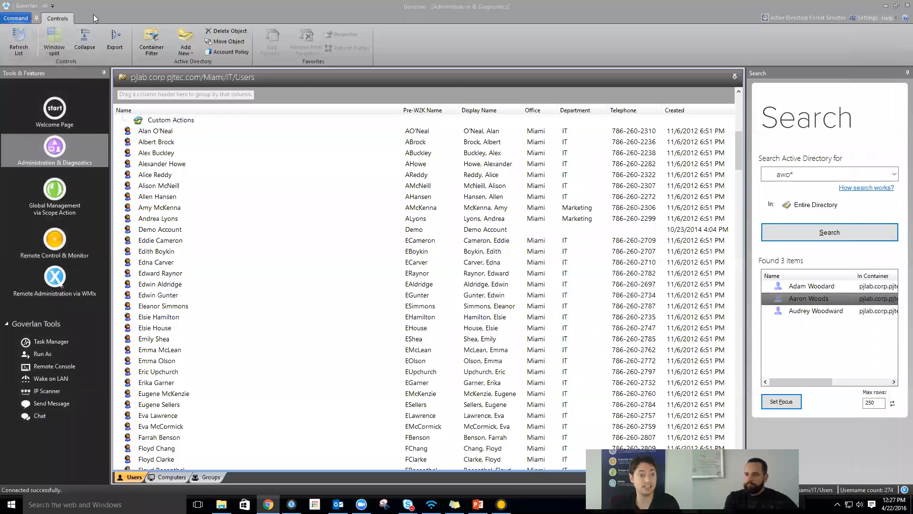
{"action": "scroll", "coordinate": [187, 204], "scroll_direction": "up", "scroll_amount": 5}
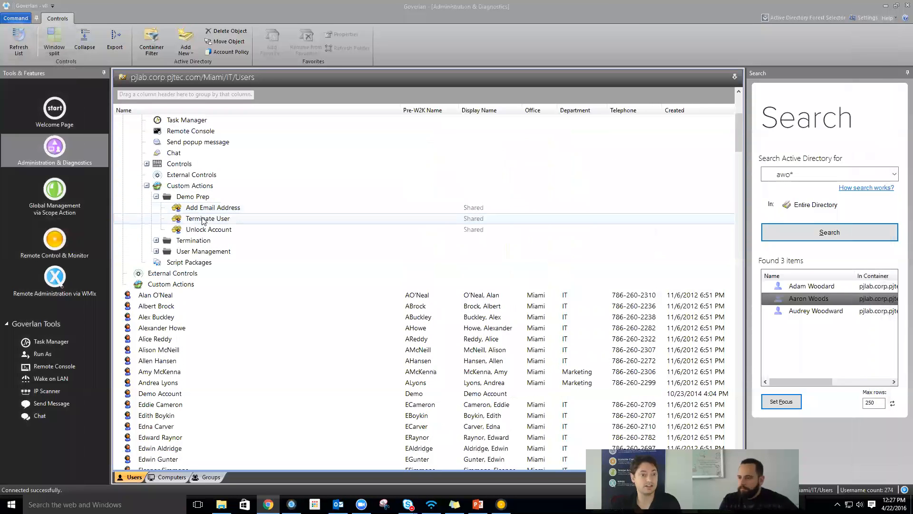
{"action": "left_click", "coordinate": [189, 186]}
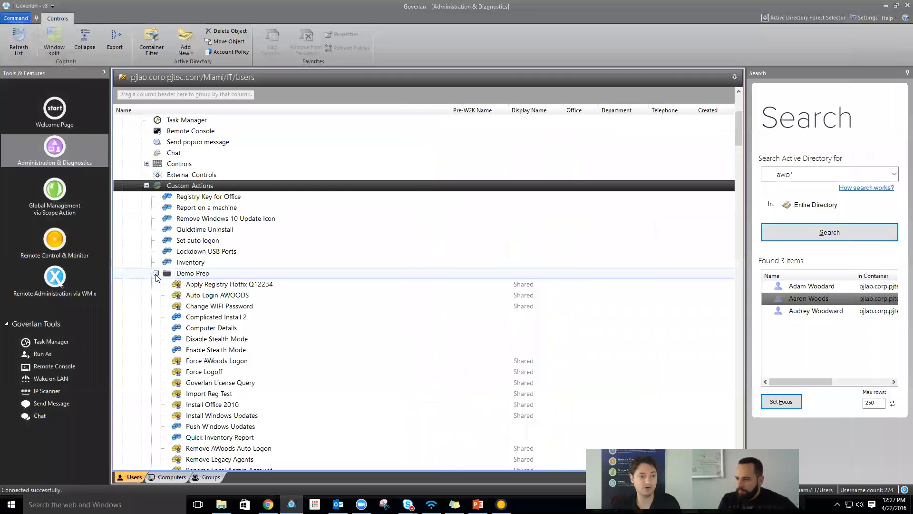
{"action": "left_click", "coordinate": [156, 274]}
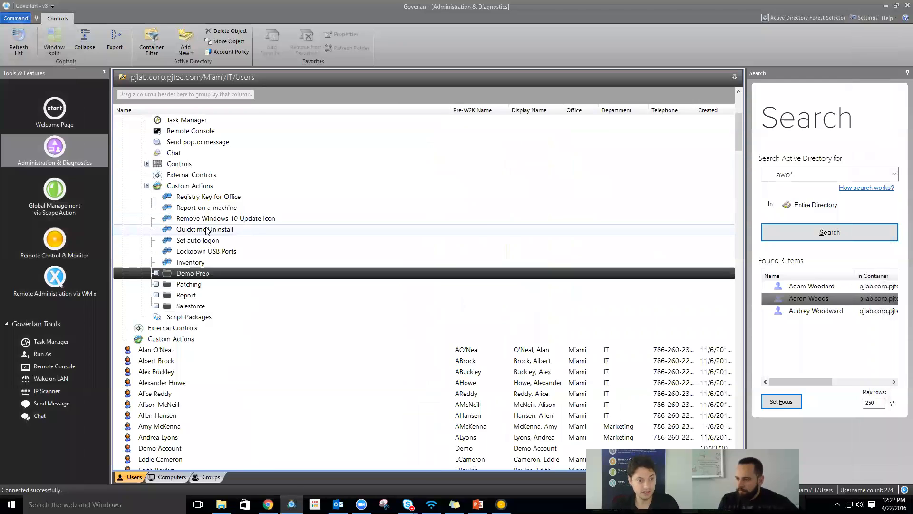
{"action": "left_click", "coordinate": [156, 285]}
- Open the Patch Salesforce for Outlook action's settings and its Close Outlook module
{"action": "right_click", "coordinate": [213, 299]}
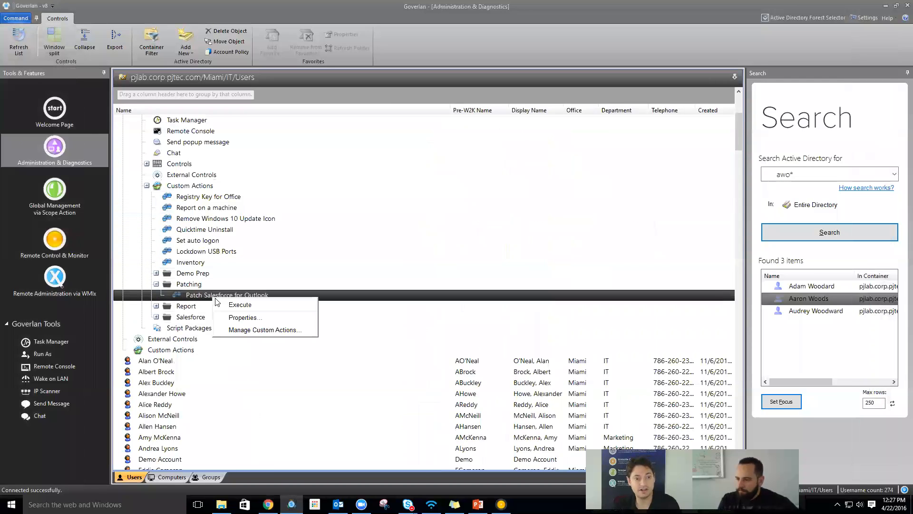
{"action": "left_click", "coordinate": [242, 317]}
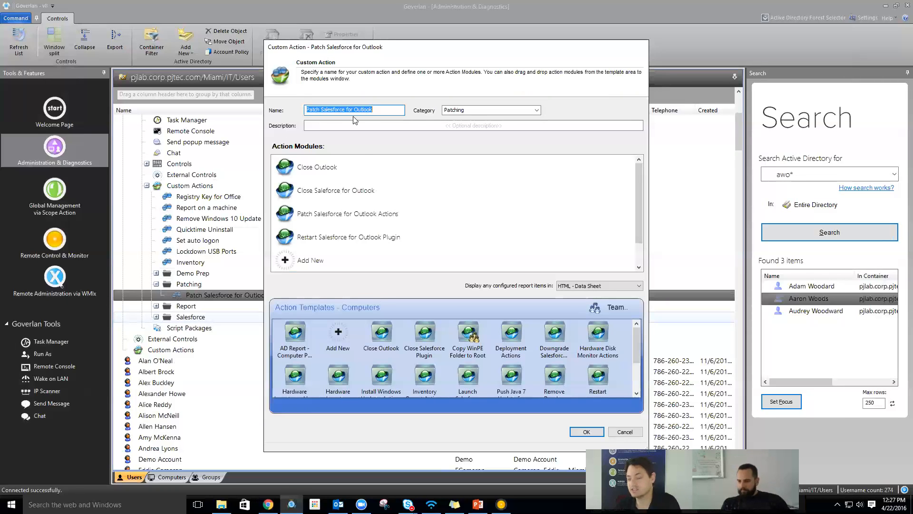
{"action": "left_click", "coordinate": [315, 167]}
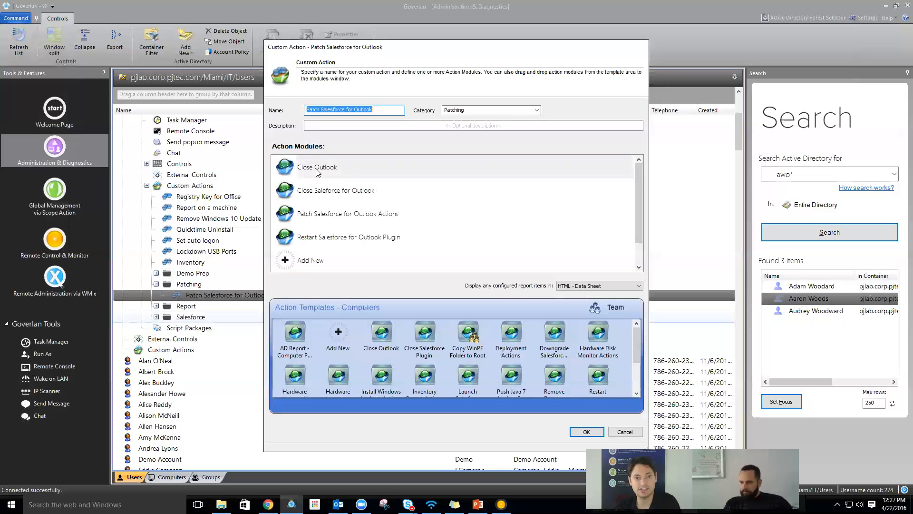
{"action": "right_click", "coordinate": [315, 167]}
{"action": "left_click", "coordinate": [345, 186]}
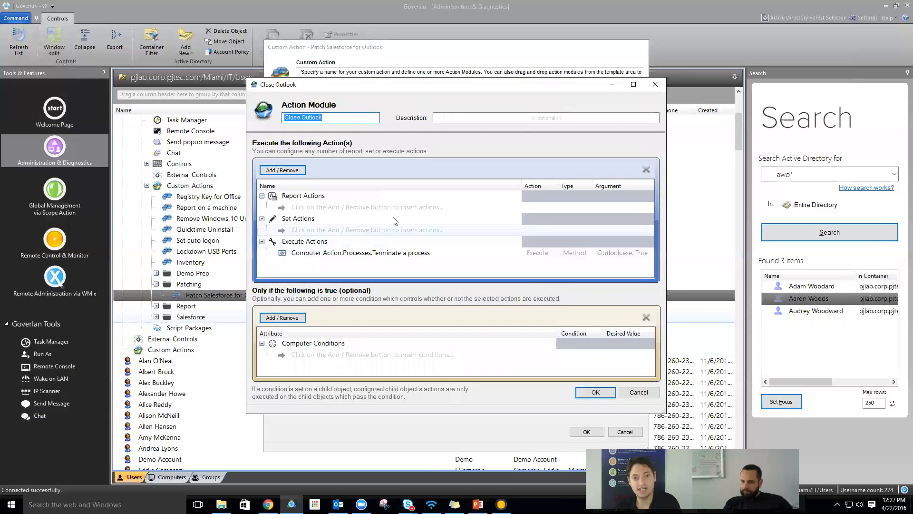
- Review the Terminate a process arguments ending Outlook.exe and child processes, then close the module
{"action": "left_click", "coordinate": [399, 255]}
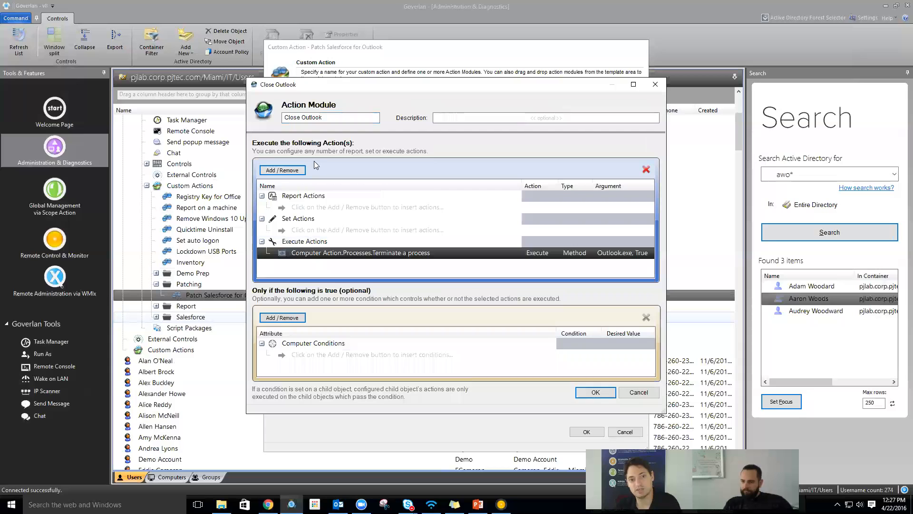
{"action": "left_click", "coordinate": [282, 170]}
{"action": "mouse_move", "coordinate": [345, 186]}
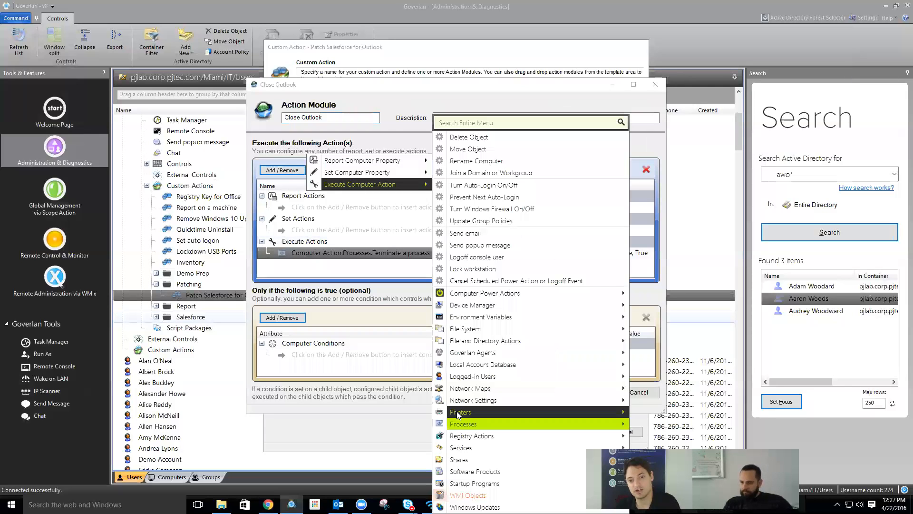
{"action": "mouse_move", "coordinate": [501, 423]}
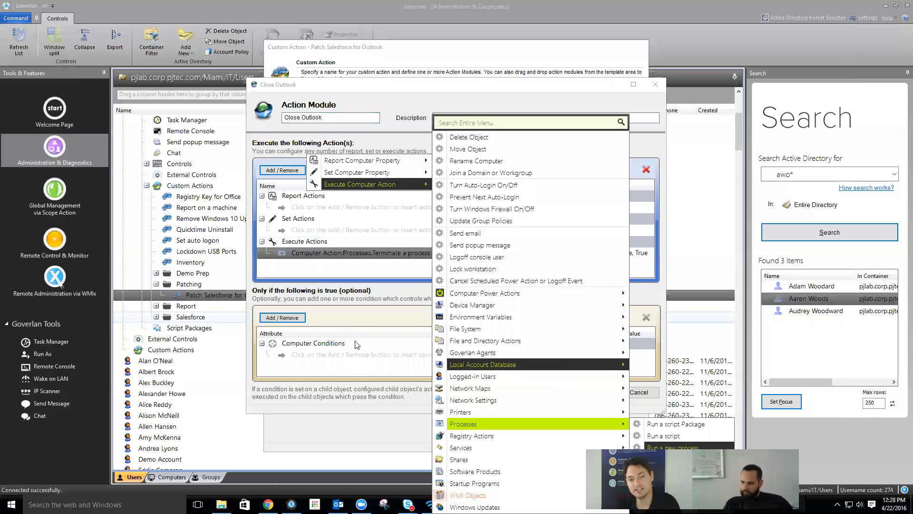
{"action": "left_click", "coordinate": [364, 319]}
{"action": "double_click", "coordinate": [599, 257]}
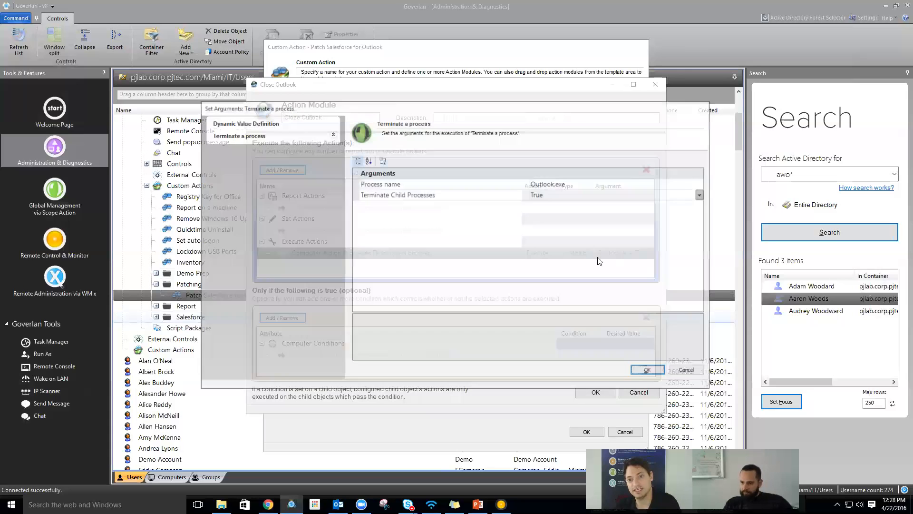
{"action": "key", "text": "Return"}
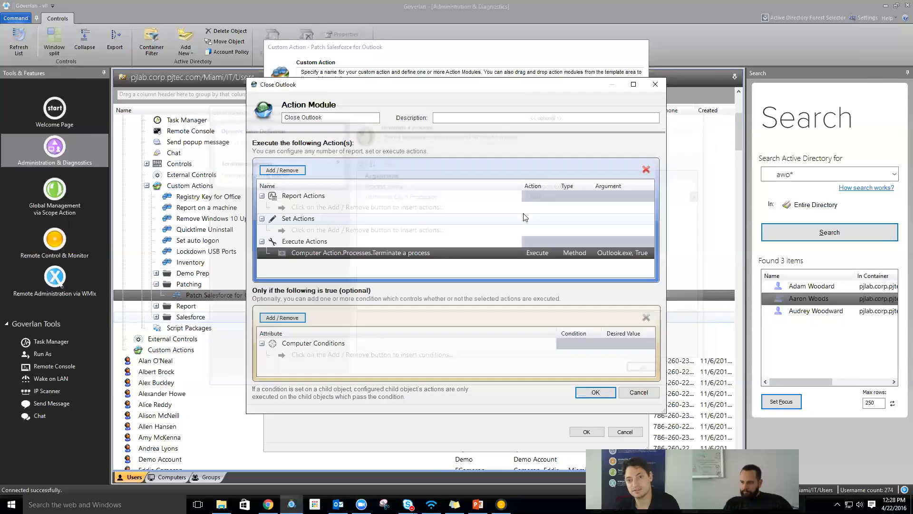
{"action": "key", "text": "Return"}
- Add an Install Software Package step using the Salesforce for Outlook - New package
{"action": "double_click", "coordinate": [333, 212]}
{"action": "left_click", "coordinate": [304, 172]}
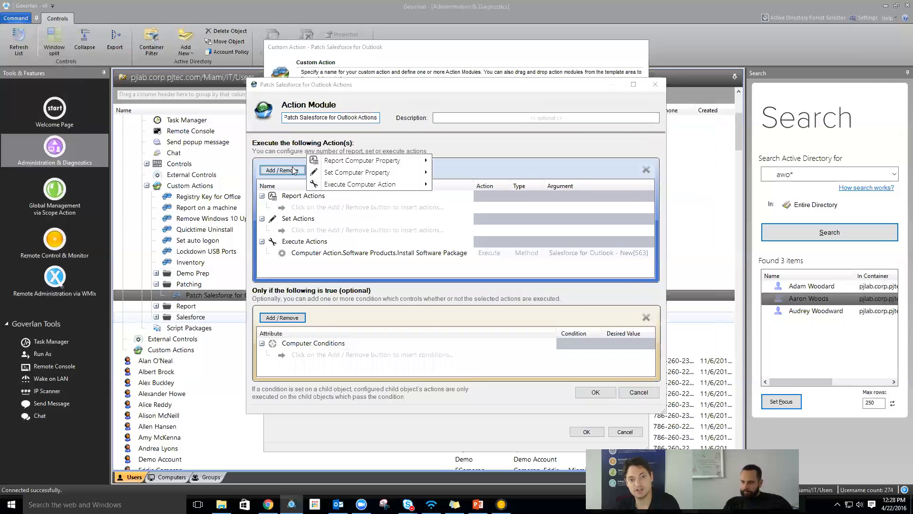
{"action": "mouse_move", "coordinate": [371, 184]}
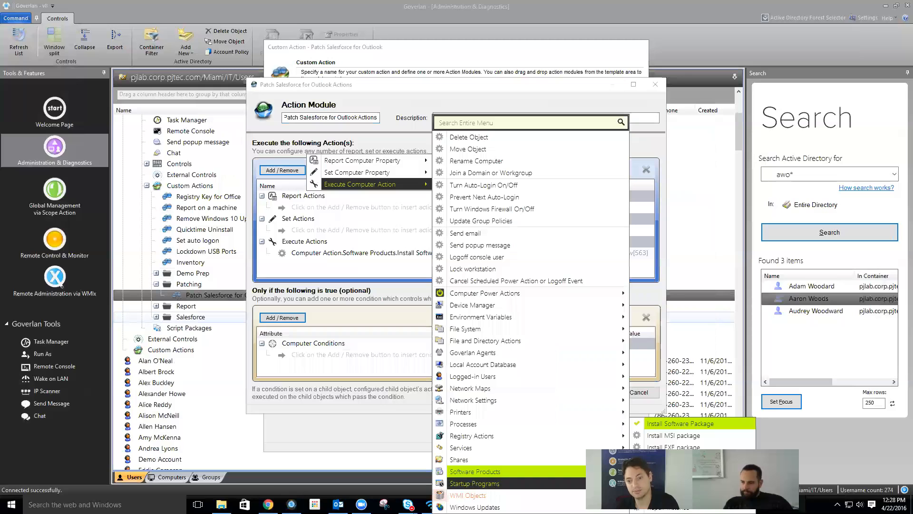
{"action": "left_click", "coordinate": [680, 424]}
{"action": "left_click", "coordinate": [703, 184]}
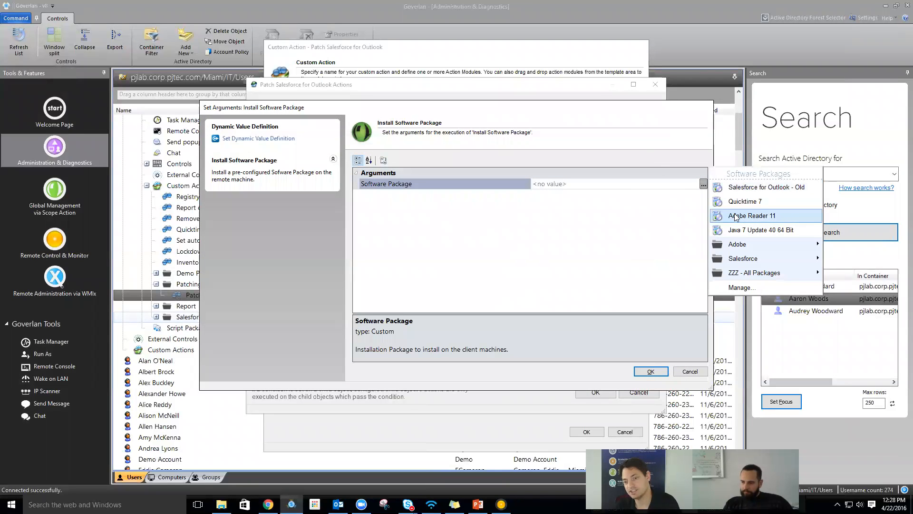
{"action": "mouse_move", "coordinate": [737, 259]}
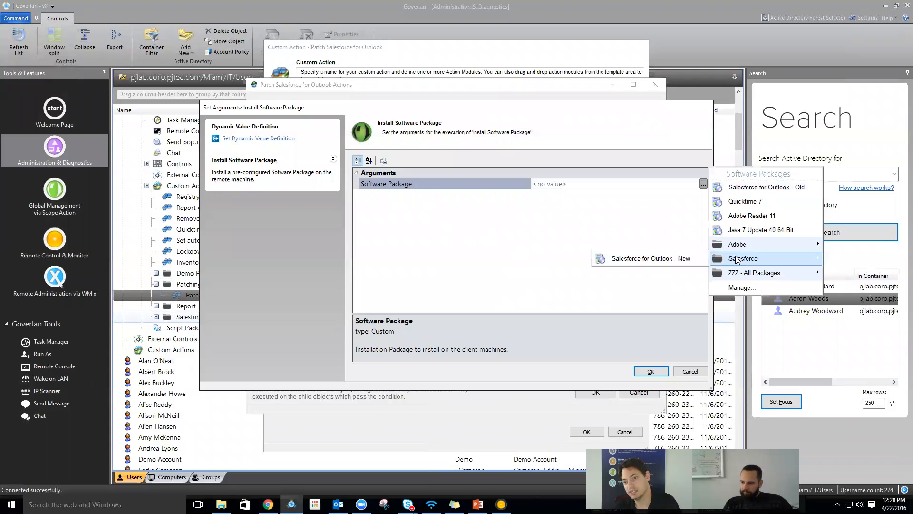
{"action": "left_click", "coordinate": [662, 261]}
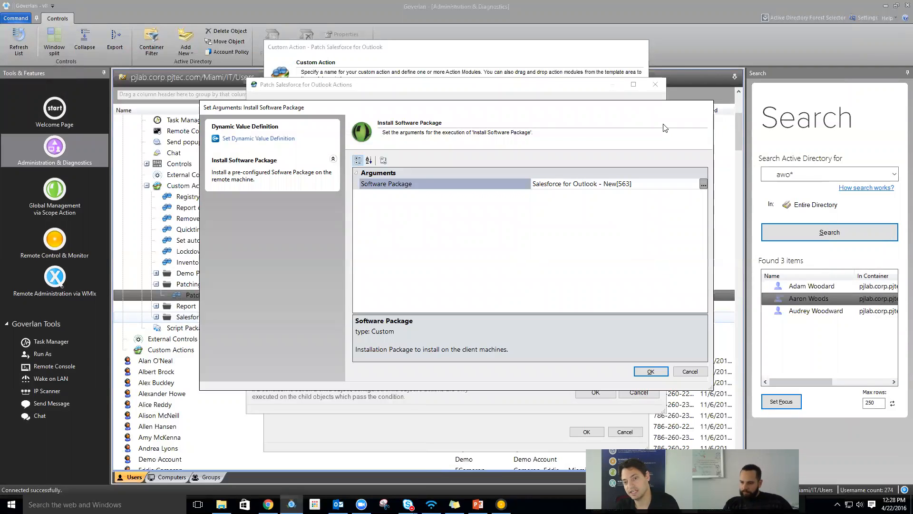
{"action": "left_click", "coordinate": [651, 371]}
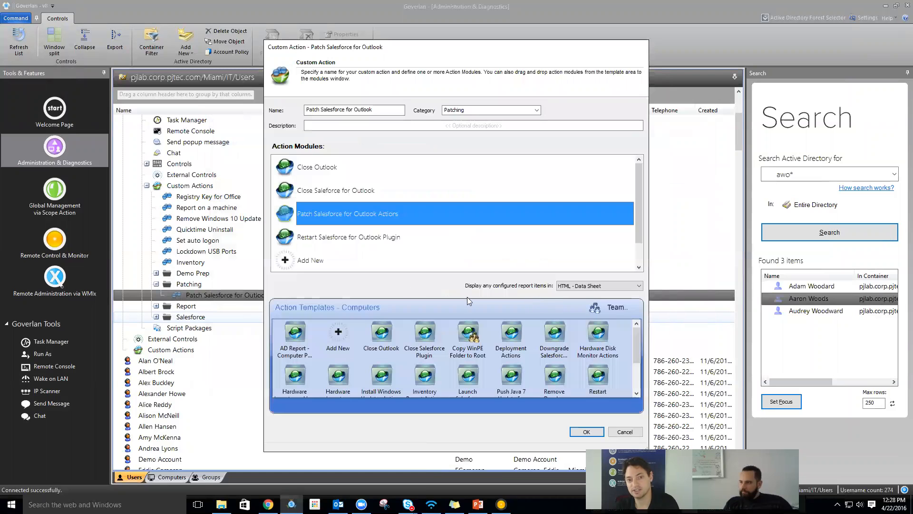
- Glance at the Restart Salesforce for Outlook Plugin module, demo reordering Close Outlook, then cancel unsaved
{"action": "double_click", "coordinate": [367, 241]}
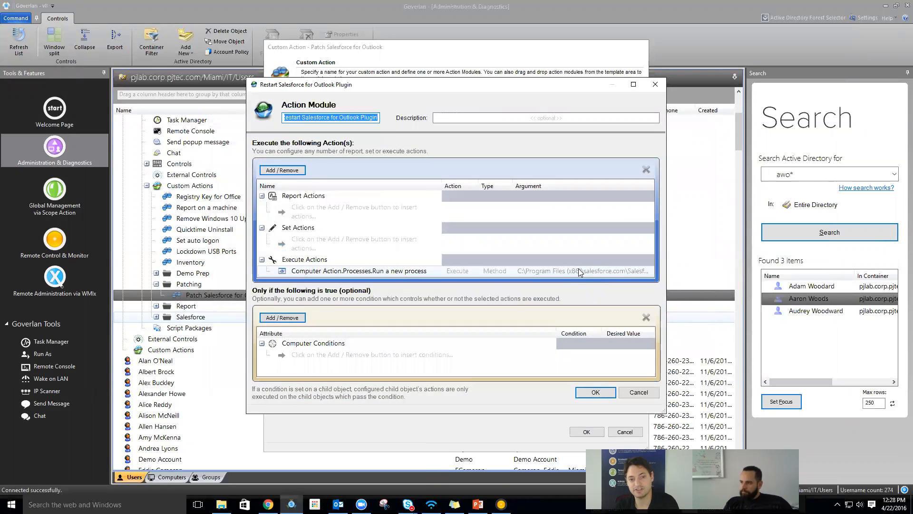
{"action": "key", "text": "Escape"}
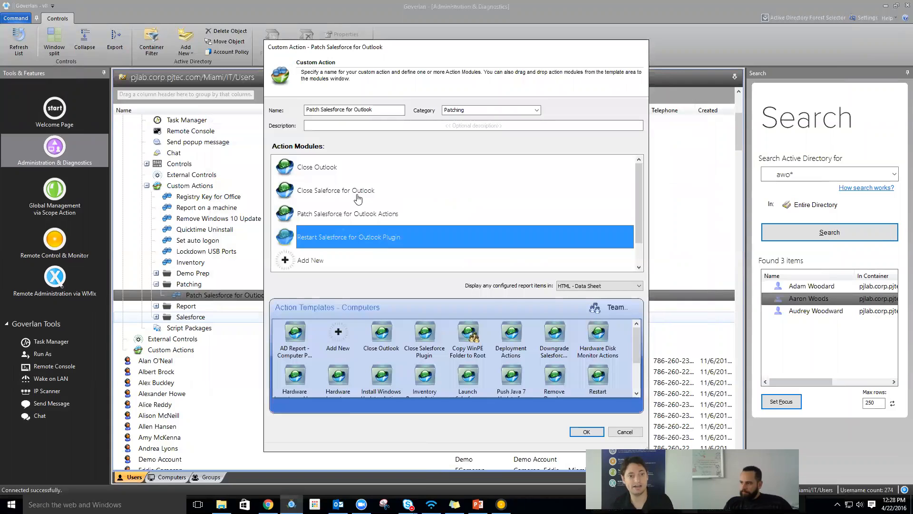
{"action": "left_click", "coordinate": [323, 172]}
{"action": "mouse_move", "coordinate": [322, 172]}
{"action": "left_mouse_down"}
{"action": "mouse_move", "coordinate": [329, 206]}
{"action": "mouse_move", "coordinate": [321, 158]}
{"action": "left_mouse_up"}
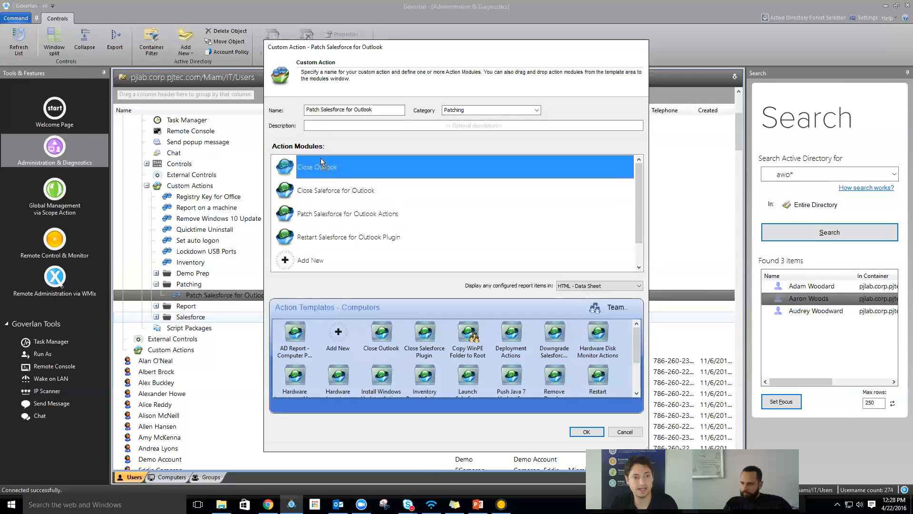
{"action": "left_click", "coordinate": [624, 431]}
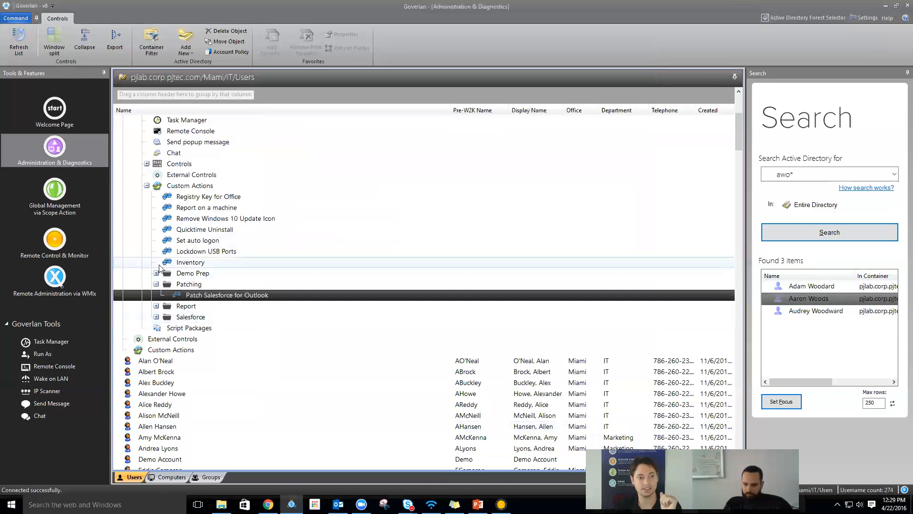
- Collapse the workstation's Custom Actions folder in the tree, then switch to the browser
{"action": "scroll", "coordinate": [188, 286], "scroll_direction": "up", "scroll_amount": 3}
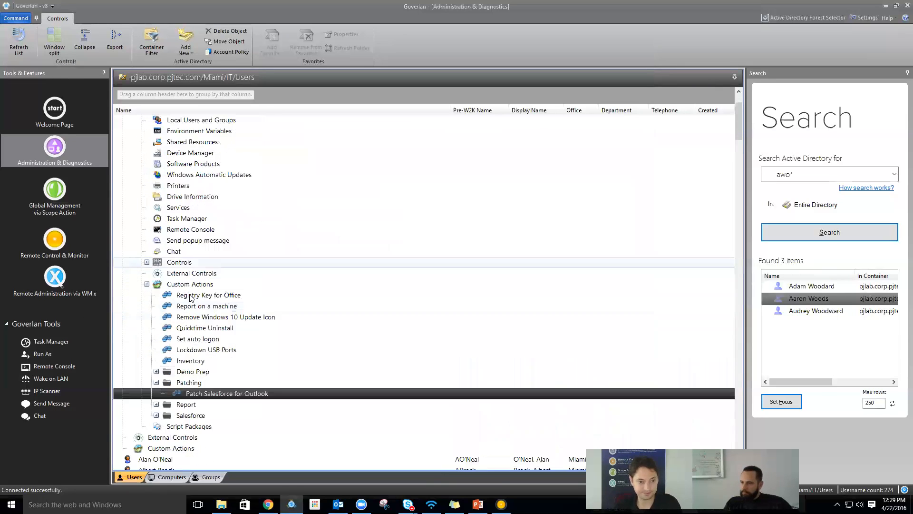
{"action": "left_click", "coordinate": [146, 285]}
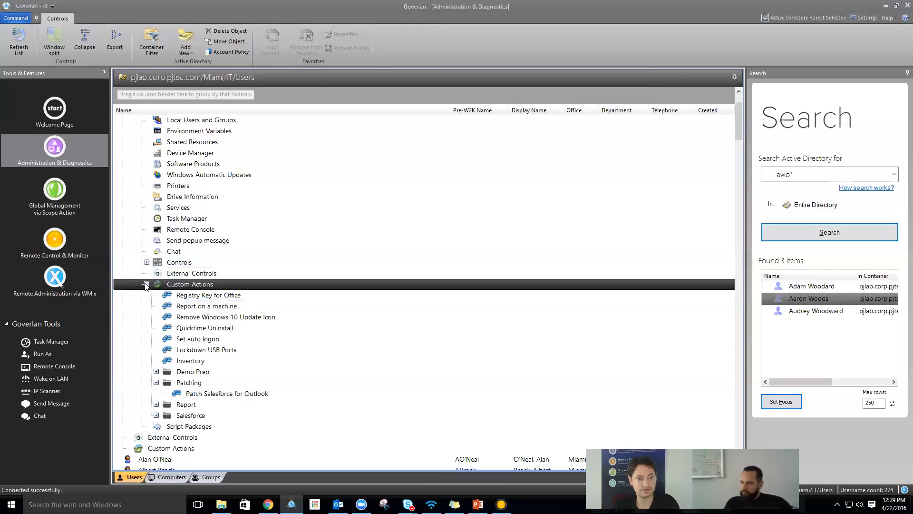
{"action": "left_click", "coordinate": [146, 285]}
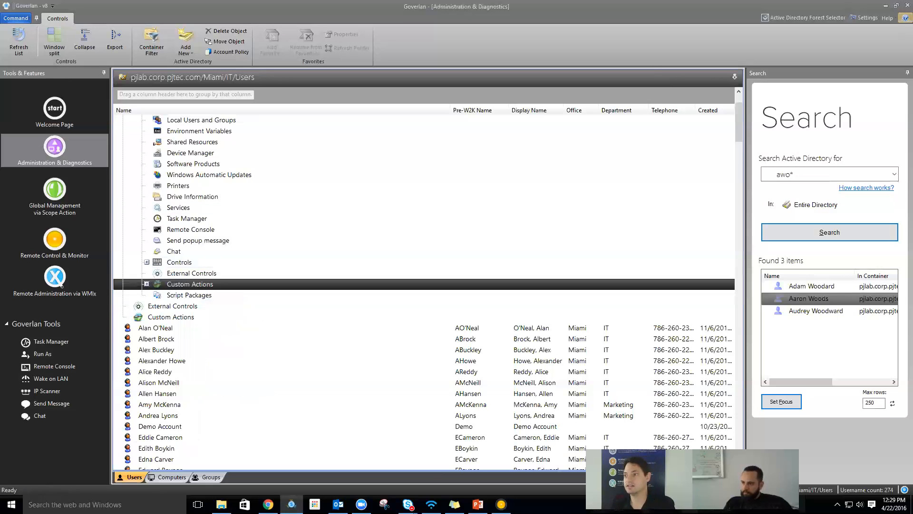
{"action": "key", "text": "alt+Tab"}
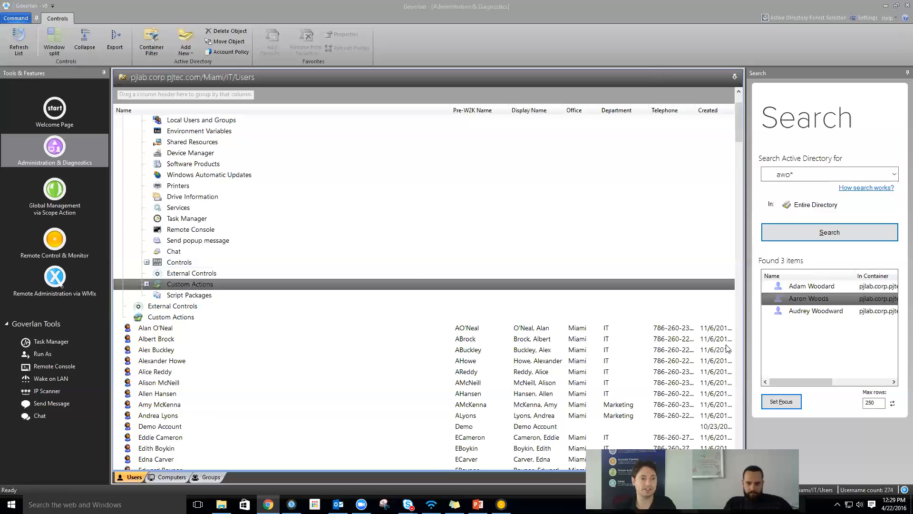
- Expand the GOV-IVPRO1 workstation and briefly show, then collapse, its Custom Actions folder
{"action": "scroll", "coordinate": [428, 241], "scroll_direction": "up", "scroll_amount": 2}
{"action": "double_click", "coordinate": [173, 152]}
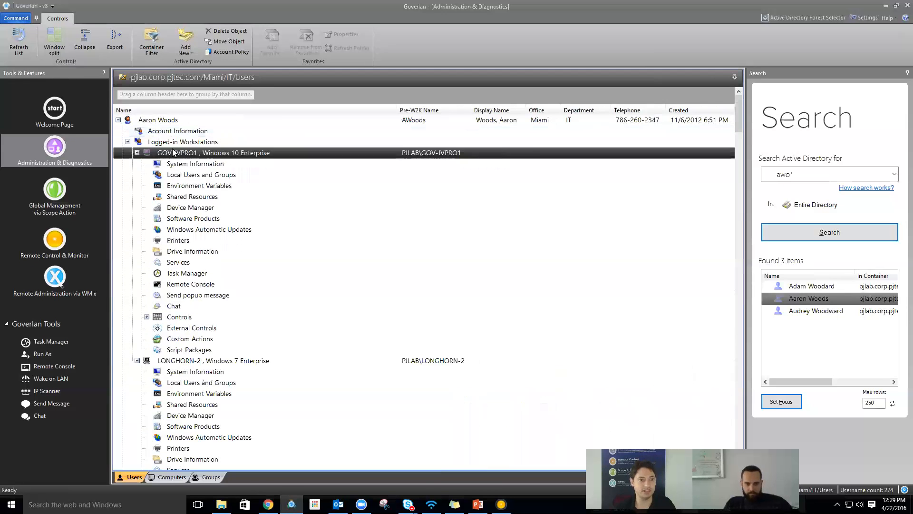
{"action": "left_click", "coordinate": [185, 339]}
{"action": "double_click", "coordinate": [186, 339]}
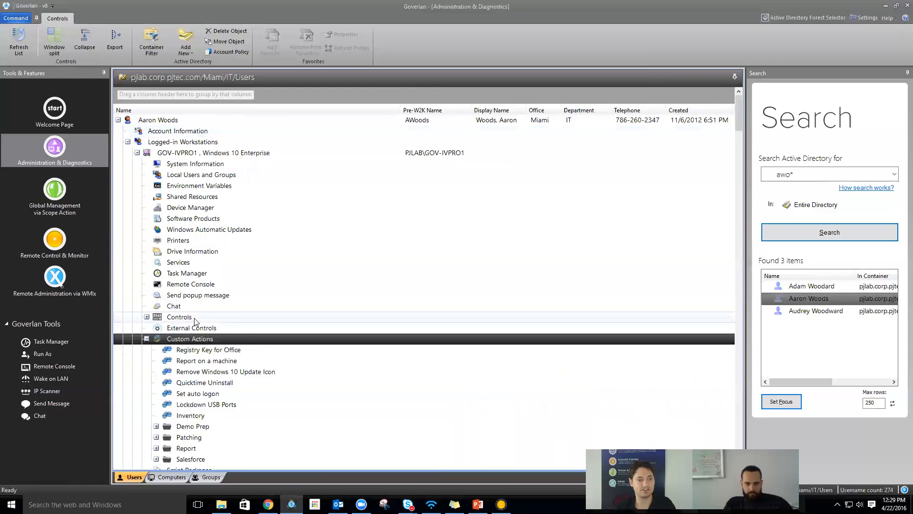
{"action": "scroll", "coordinate": [186, 339], "scroll_direction": "down", "scroll_amount": 4}
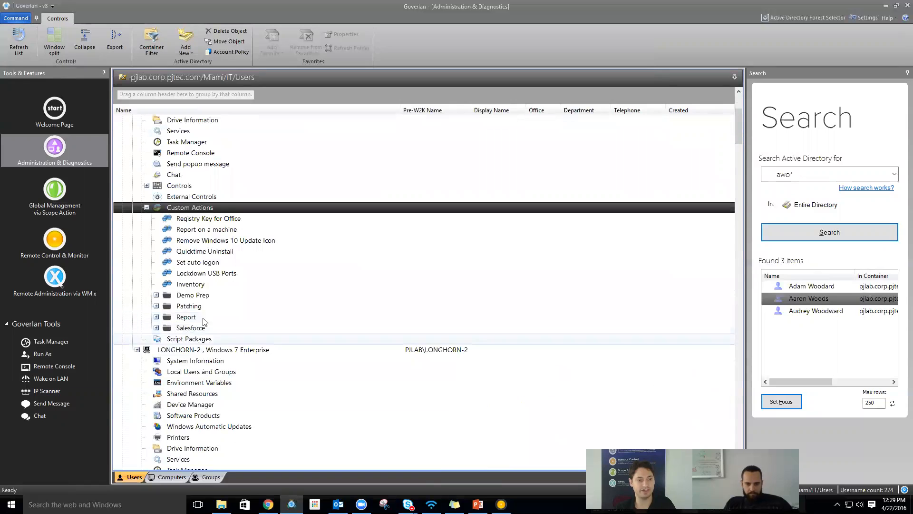
{"action": "left_click", "coordinate": [147, 208]}
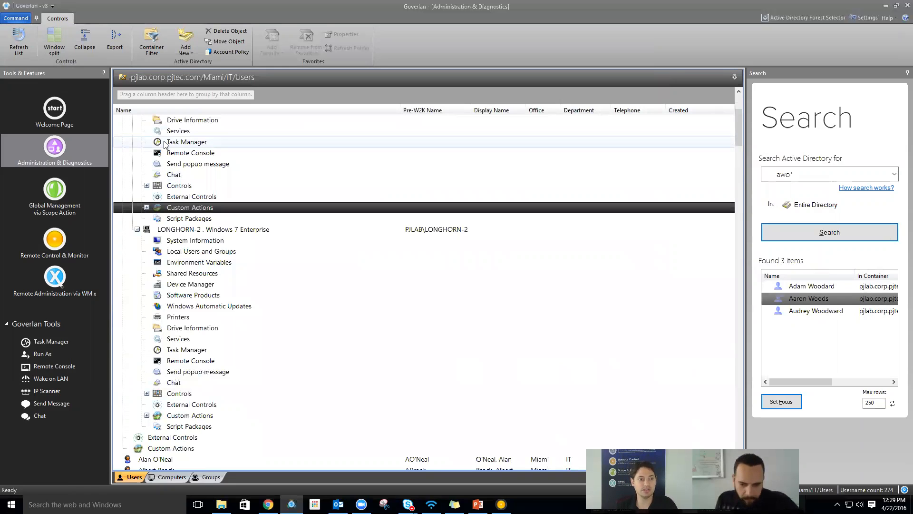
- Open Employee Termination's properties from another user's Custom Actions > Termination folder
{"action": "scroll", "coordinate": [142, 142], "scroll_direction": "up", "scroll_amount": 4}
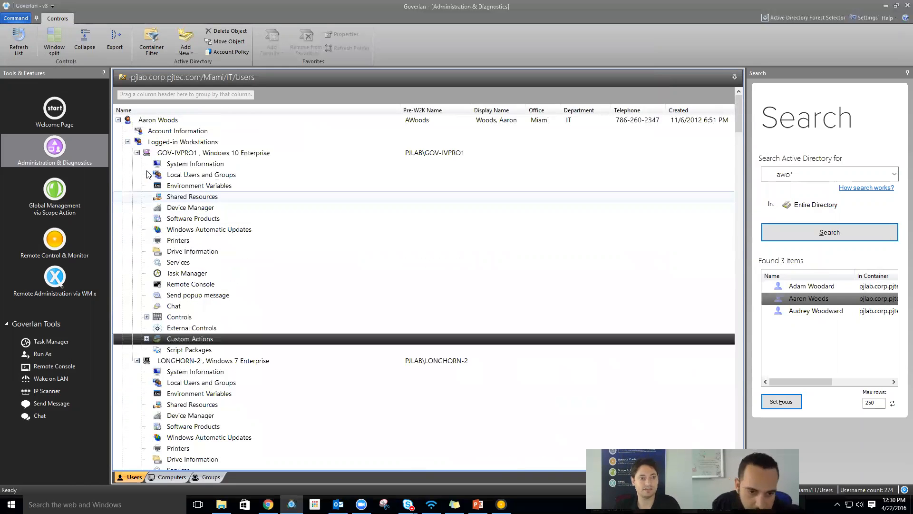
{"action": "left_click", "coordinate": [127, 142]}
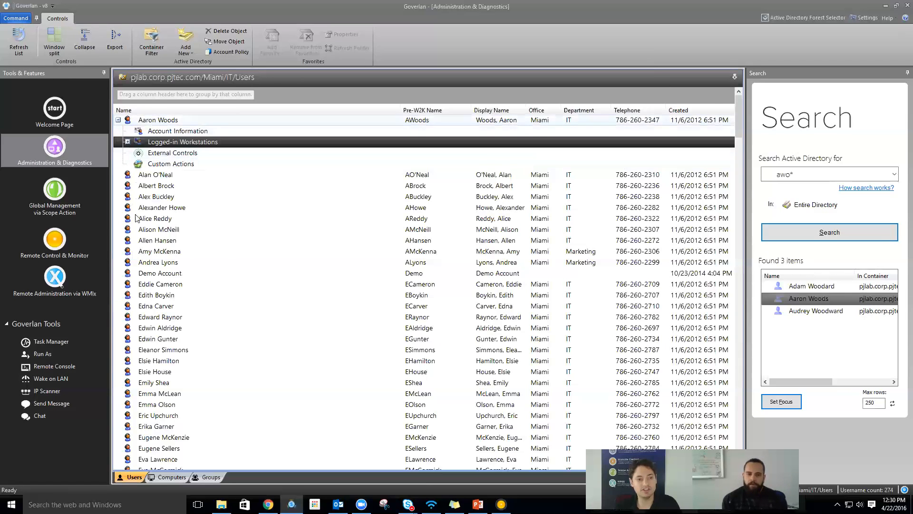
{"action": "double_click", "coordinate": [157, 252]}
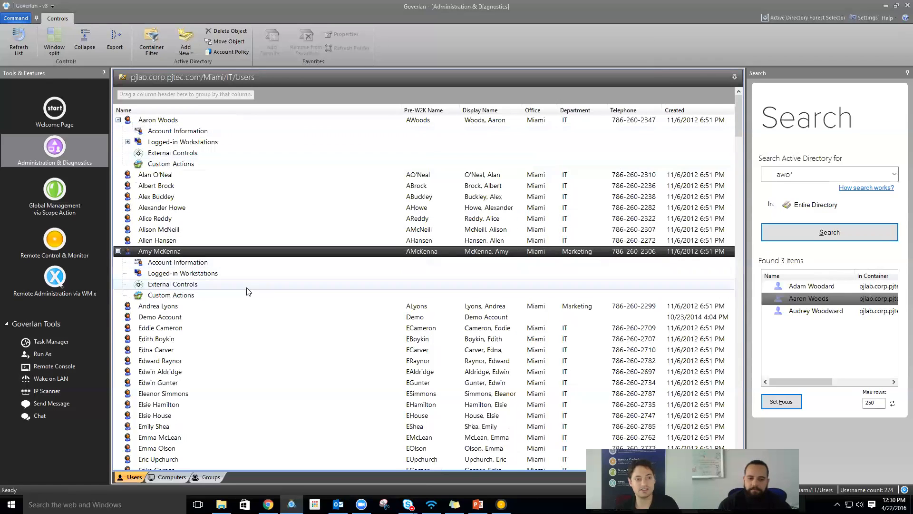
{"action": "double_click", "coordinate": [179, 295]}
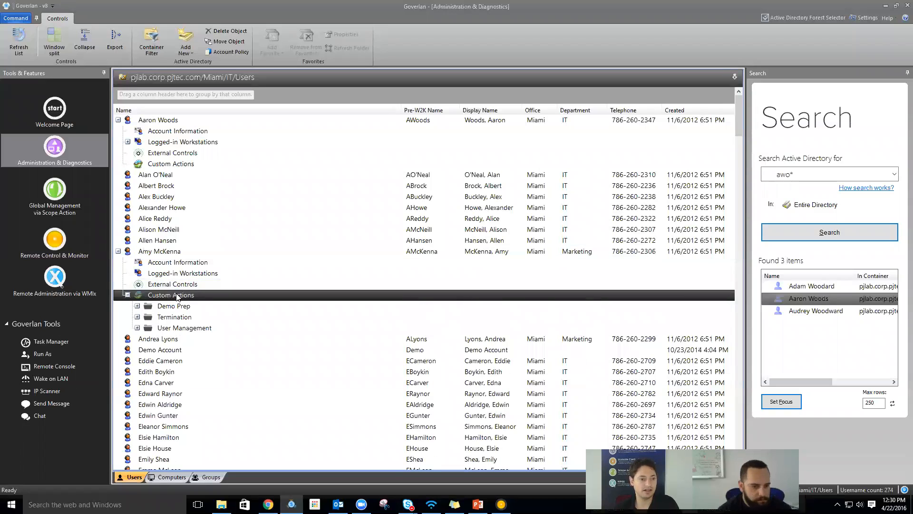
{"action": "double_click", "coordinate": [161, 316]}
{"action": "right_click", "coordinate": [189, 328]}
{"action": "left_click", "coordinate": [221, 349]}
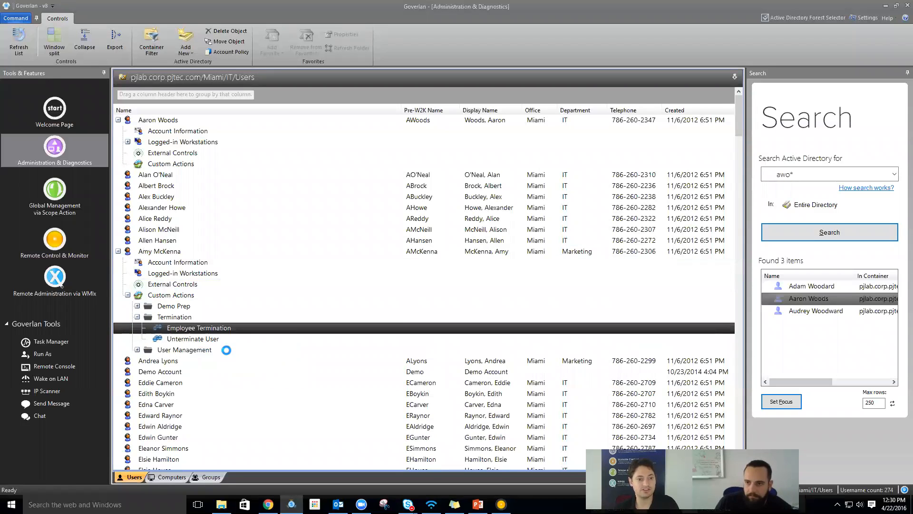
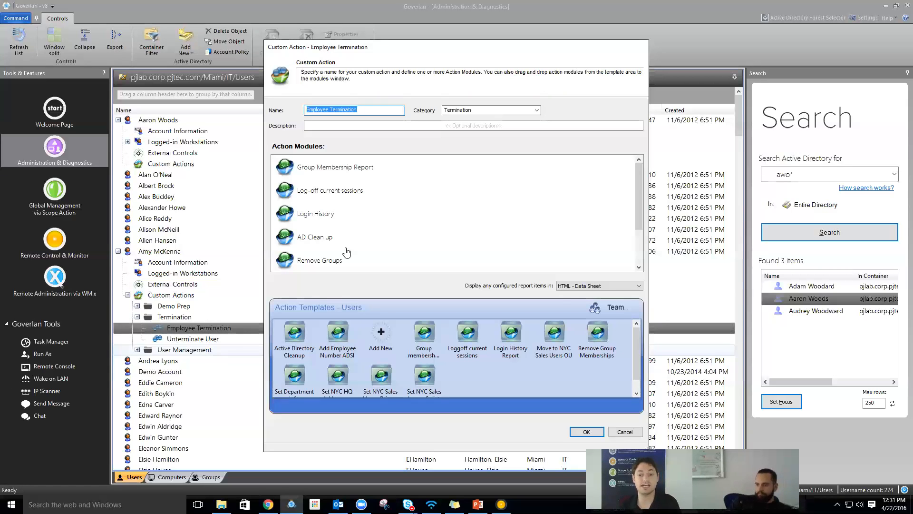
- Inspect the Group Membership Report module and its addable actions, then close it unchanged
{"action": "left_click", "coordinate": [362, 169]}
{"action": "double_click", "coordinate": [362, 169]}
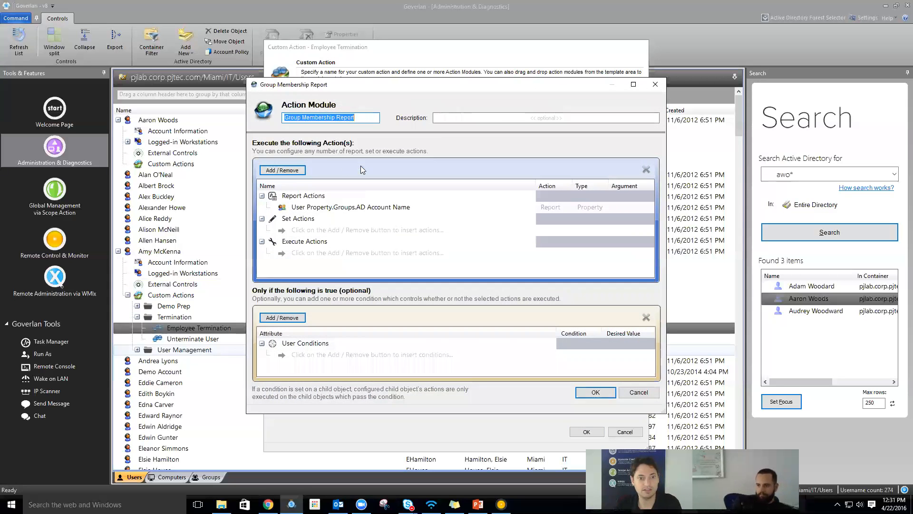
{"action": "left_click", "coordinate": [282, 171]}
{"action": "mouse_move", "coordinate": [342, 164]}
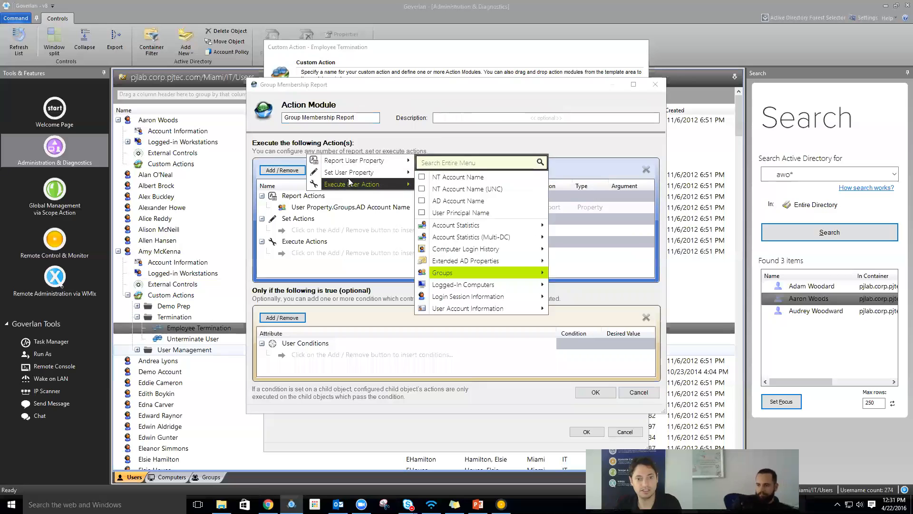
{"action": "mouse_move", "coordinate": [445, 266]}
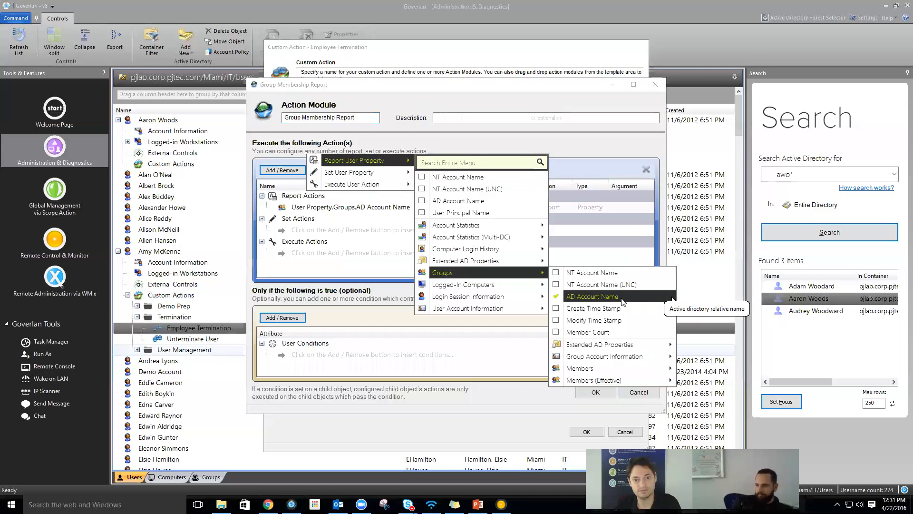
{"action": "left_click", "coordinate": [367, 241]}
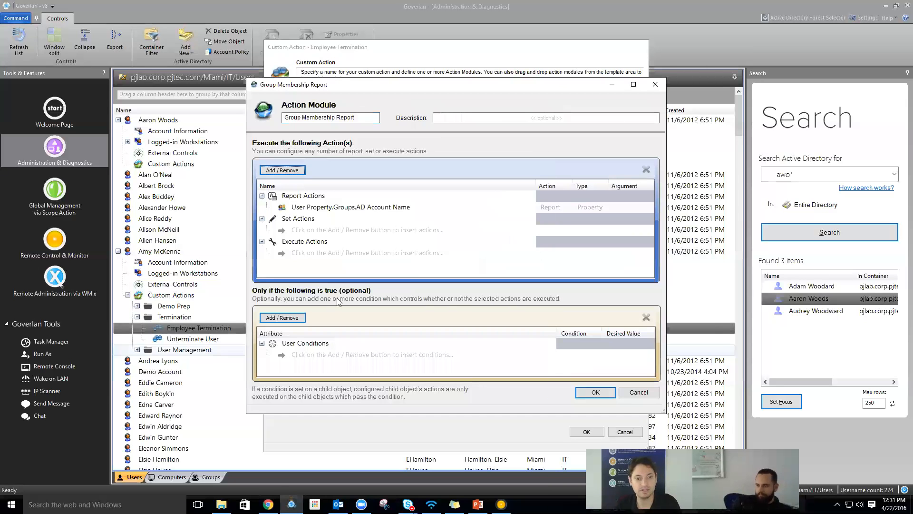
{"action": "key", "text": "Escape"}
- Review the Log-off current sessions module's Logoff console user arguments and the Login History module
{"action": "double_click", "coordinate": [326, 194]}
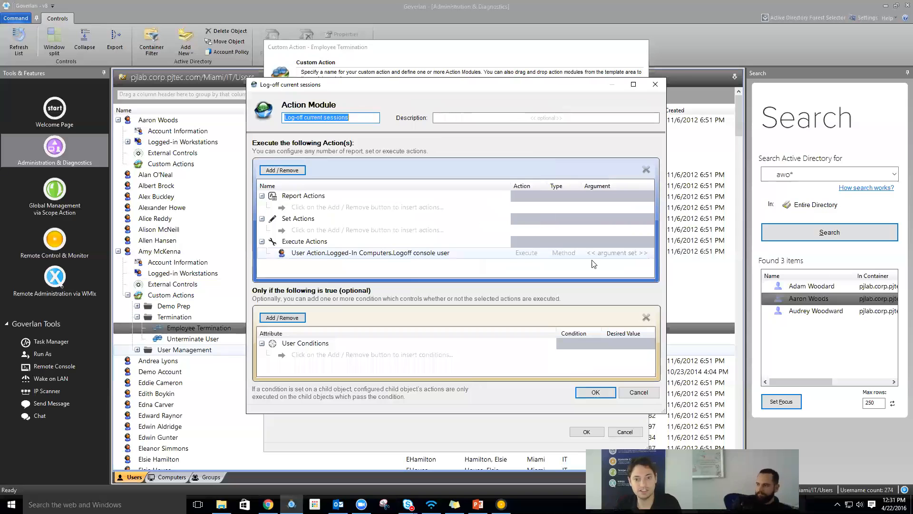
{"action": "double_click", "coordinate": [607, 253]}
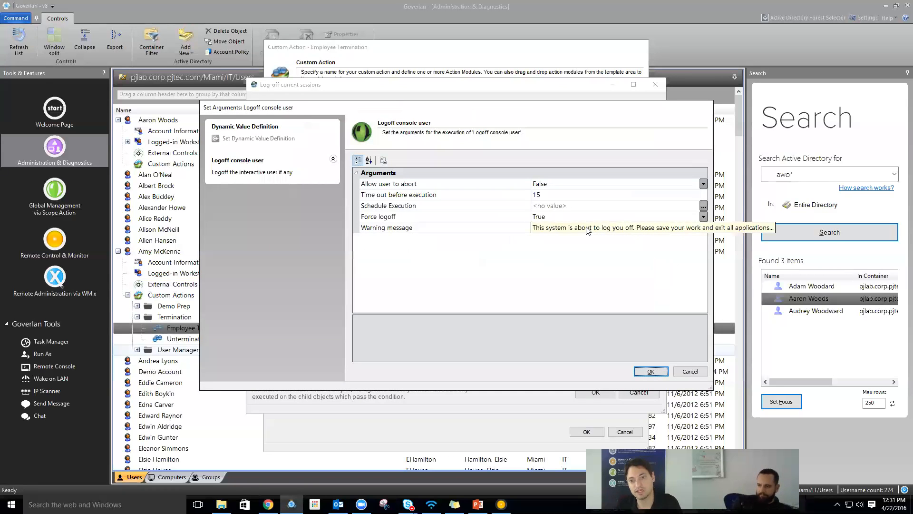
{"action": "key", "text": "Escape"}
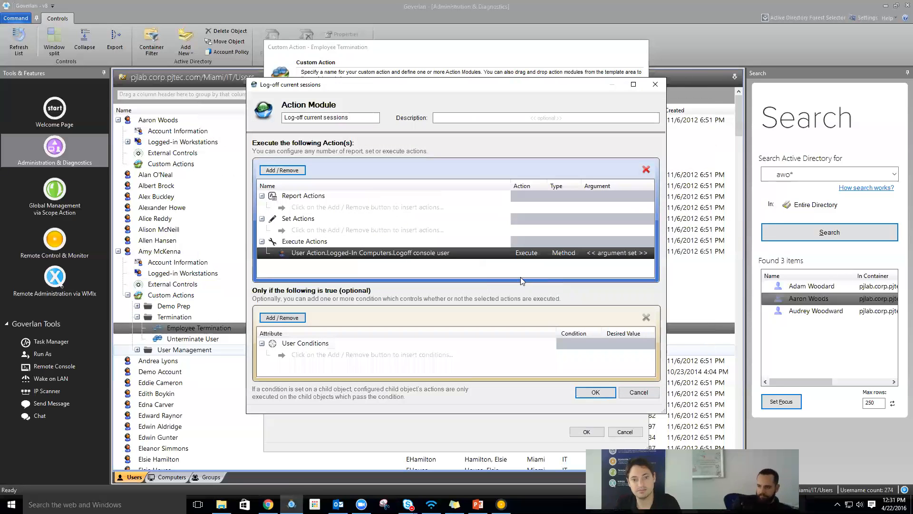
{"action": "key", "text": "Escape"}
{"action": "double_click", "coordinate": [334, 221]}
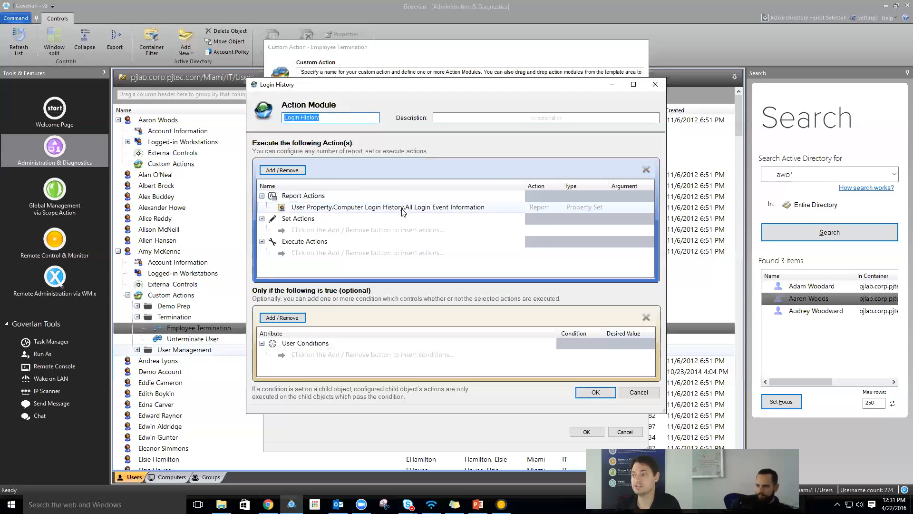
{"action": "key", "text": "Escape"}
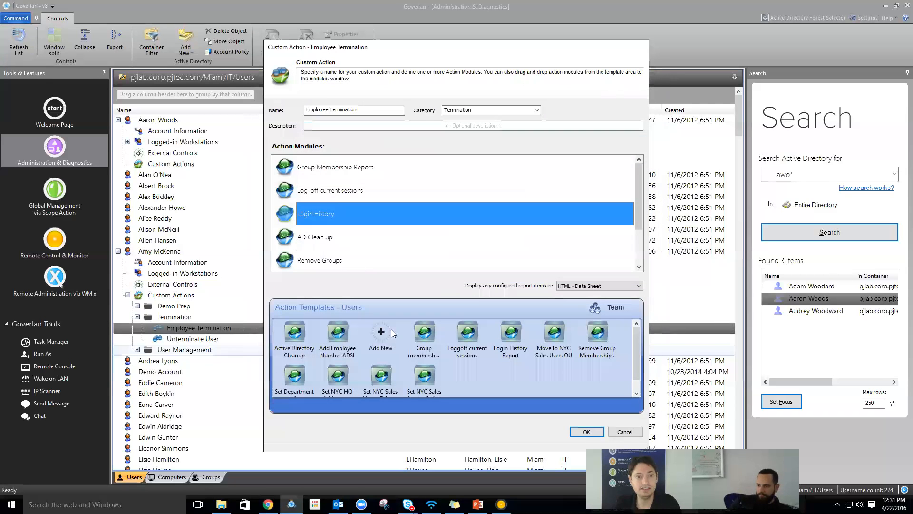
- In AD Clean up, inspect the Account Disabled, Password Expired and Move Object actions
{"action": "double_click", "coordinate": [328, 237]}
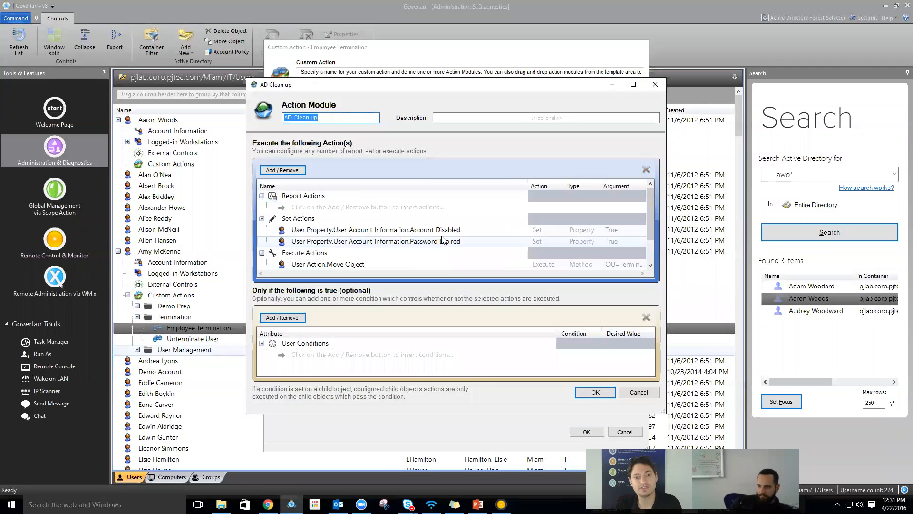
{"action": "left_click", "coordinate": [446, 231]}
{"action": "left_click", "coordinate": [455, 241]}
{"action": "scroll", "coordinate": [447, 251], "scroll_direction": "down", "scroll_amount": 1}
{"action": "left_click", "coordinate": [443, 255]}
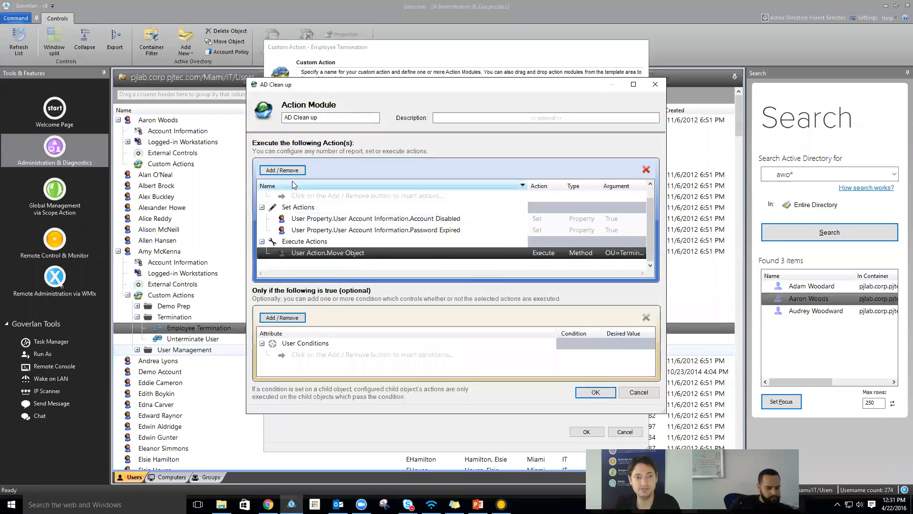
- Browse the actions available to add to AD Clean up, then close it unchanged
{"action": "left_click", "coordinate": [283, 170]}
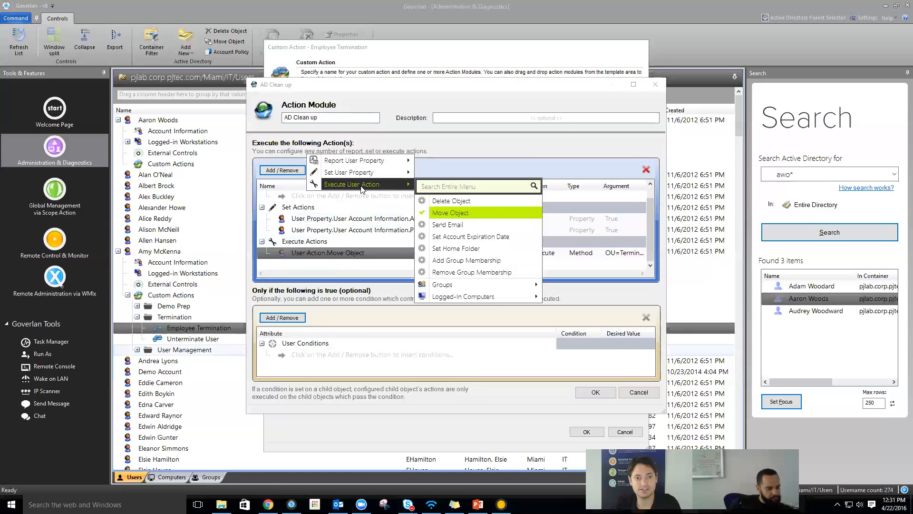
{"action": "mouse_move", "coordinate": [494, 242]}
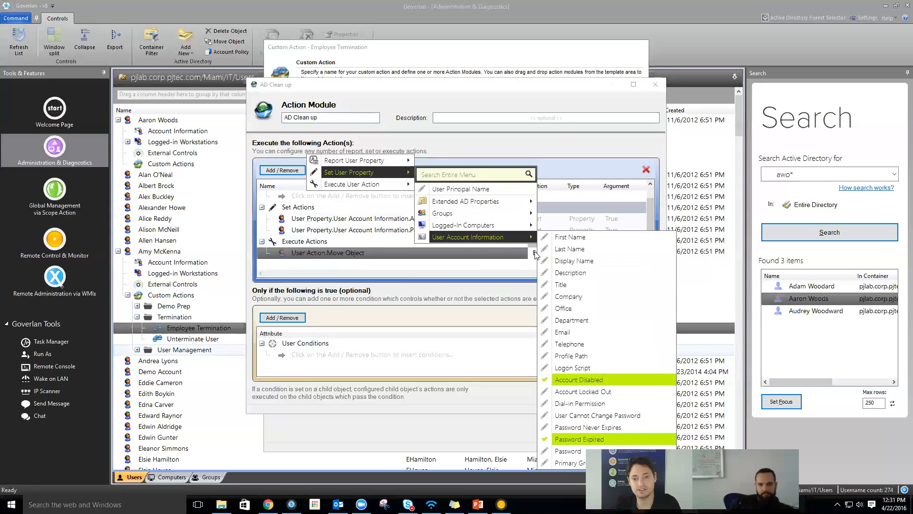
{"action": "left_click", "coordinate": [573, 379]}
{"action": "mouse_move", "coordinate": [485, 203]}
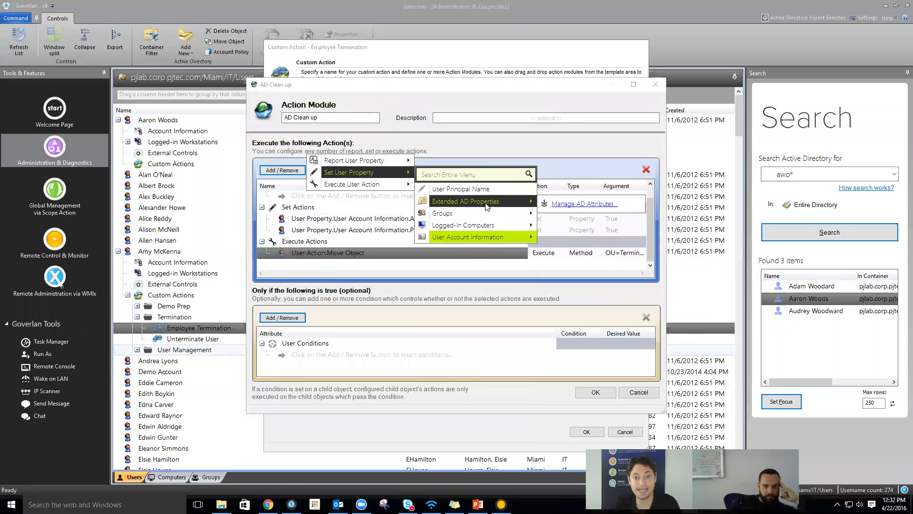
{"action": "mouse_move", "coordinate": [471, 237]}
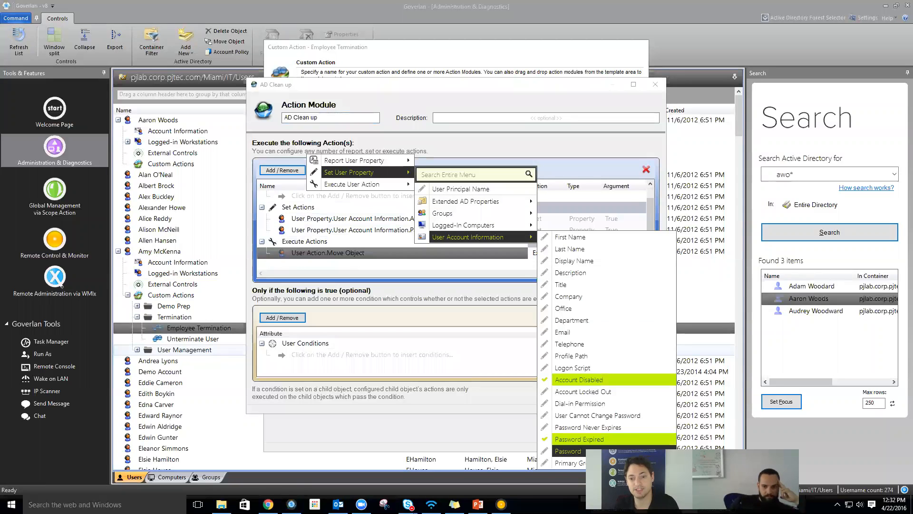
{"action": "mouse_move", "coordinate": [362, 184]}
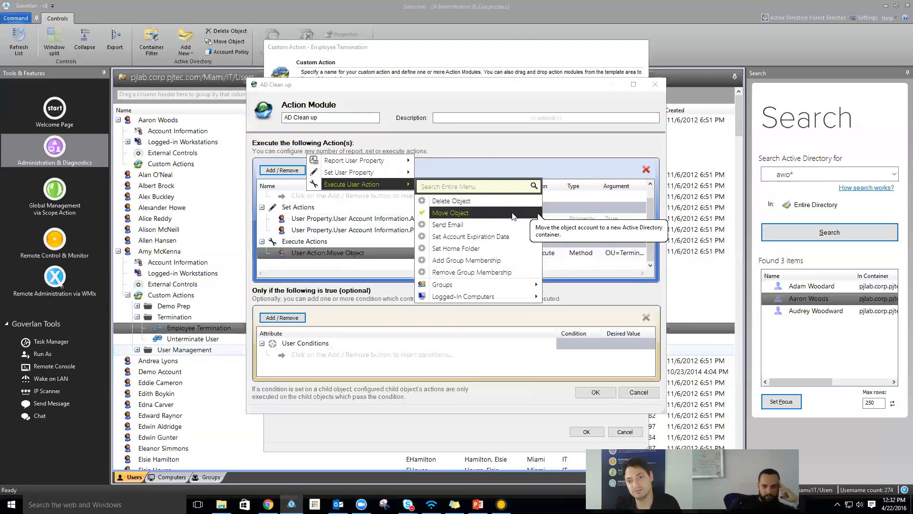
{"action": "mouse_move", "coordinate": [475, 296]}
{"action": "mouse_move", "coordinate": [582, 316]}
{"action": "left_click", "coordinate": [439, 332]}
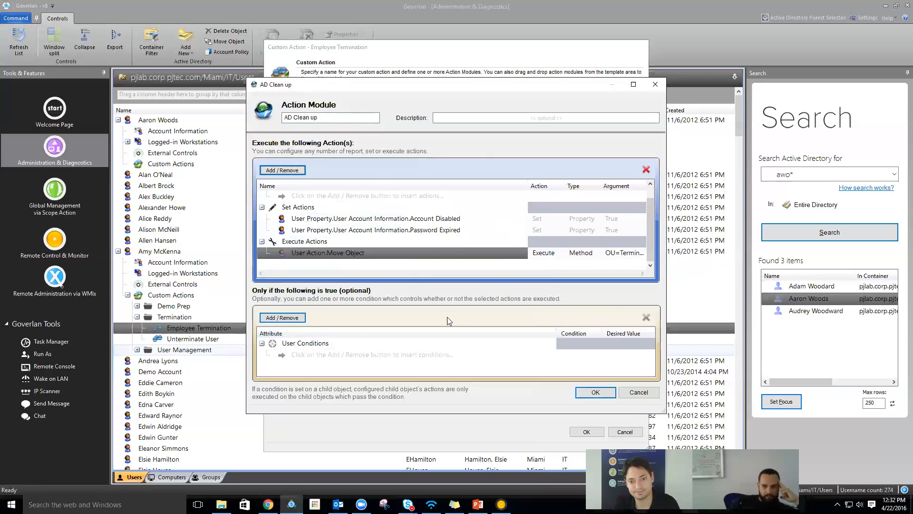
{"action": "key", "text": "Escape"}
- Select the Remove Groups module and close the Employee Termination custom action editor
{"action": "left_click", "coordinate": [341, 262]}
{"action": "scroll", "coordinate": [340, 257], "scroll_direction": "down", "scroll_amount": 2}
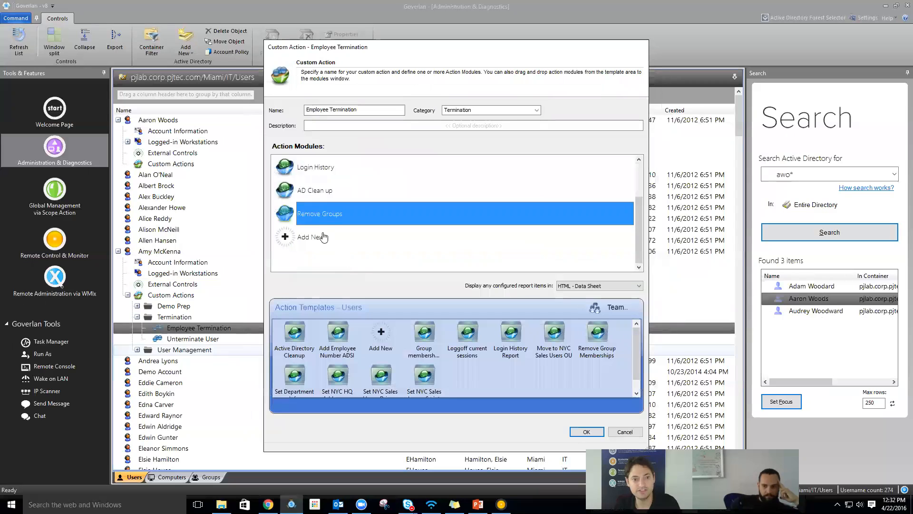
{"action": "key", "text": "Escape"}
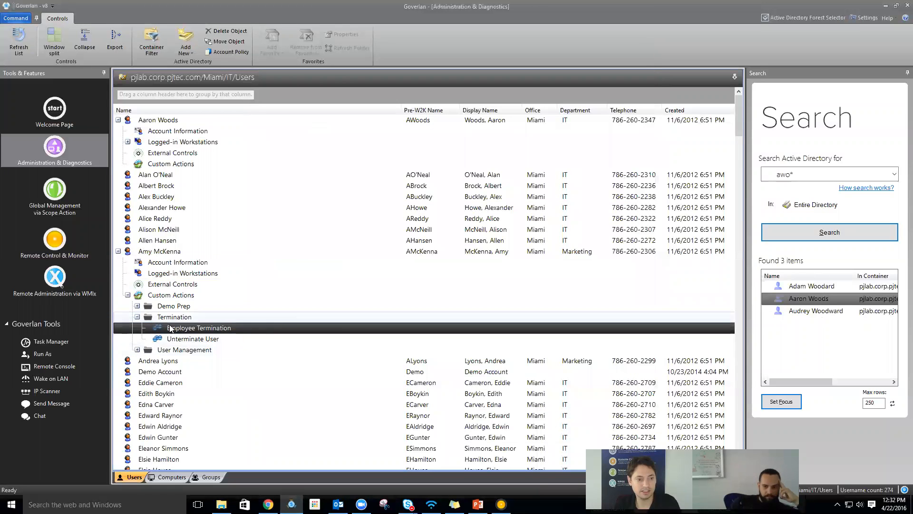
- Run Employee Termination on the selected user, confirm, and dismiss the success message
{"action": "double_click", "coordinate": [193, 329]}
{"action": "left_click", "coordinate": [477, 271]}
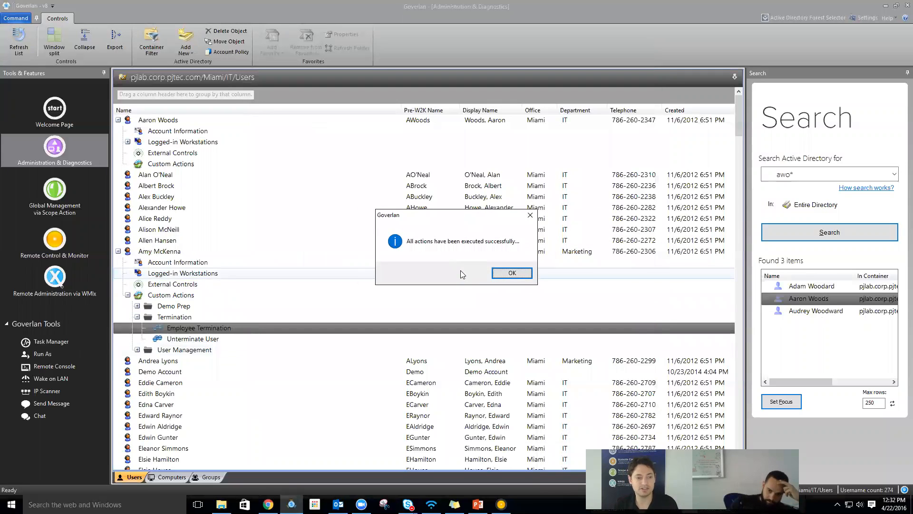
{"action": "key", "text": "Return"}
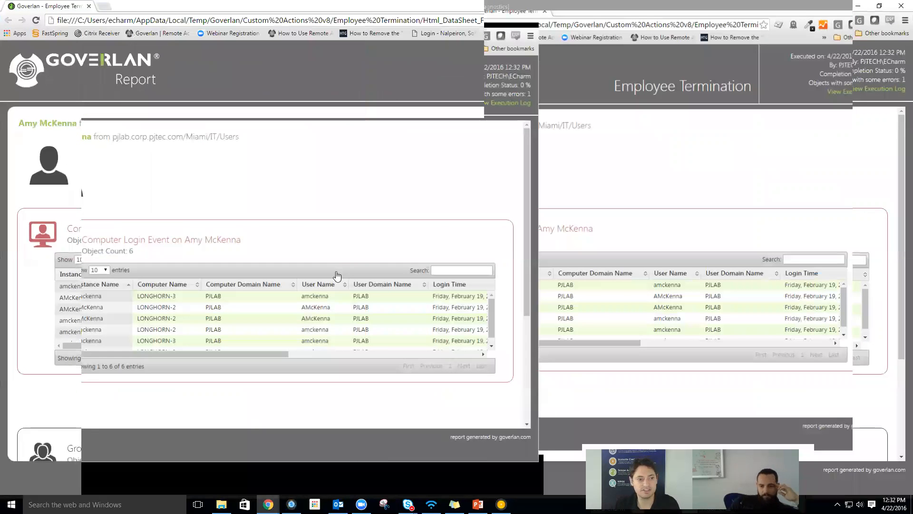
- Scroll the report to the login events and group memberships, then close the report tab
{"action": "scroll", "coordinate": [259, 373], "scroll_direction": "down", "scroll_amount": 3}
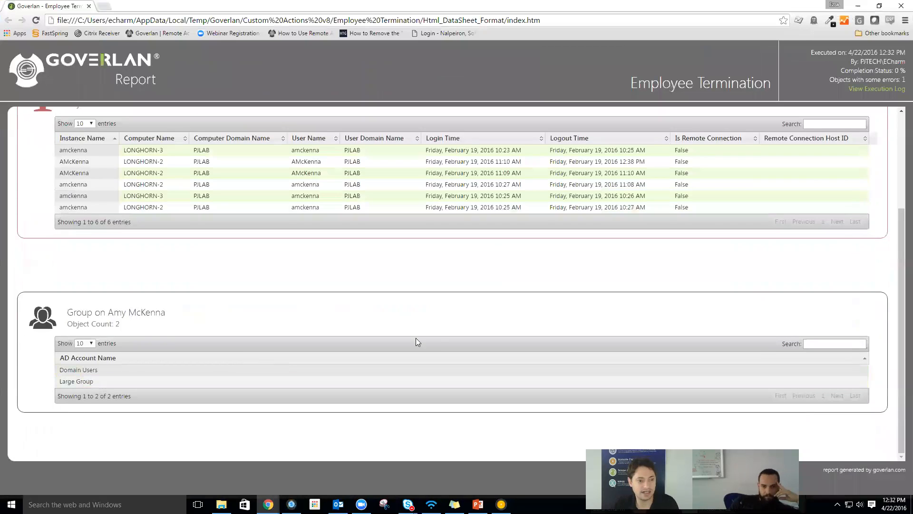
{"action": "left_click", "coordinate": [89, 6]}
- Refresh the user list, search for the terminated user, and focus on it in the Terminated container
{"action": "left_click", "coordinate": [13, 50]}
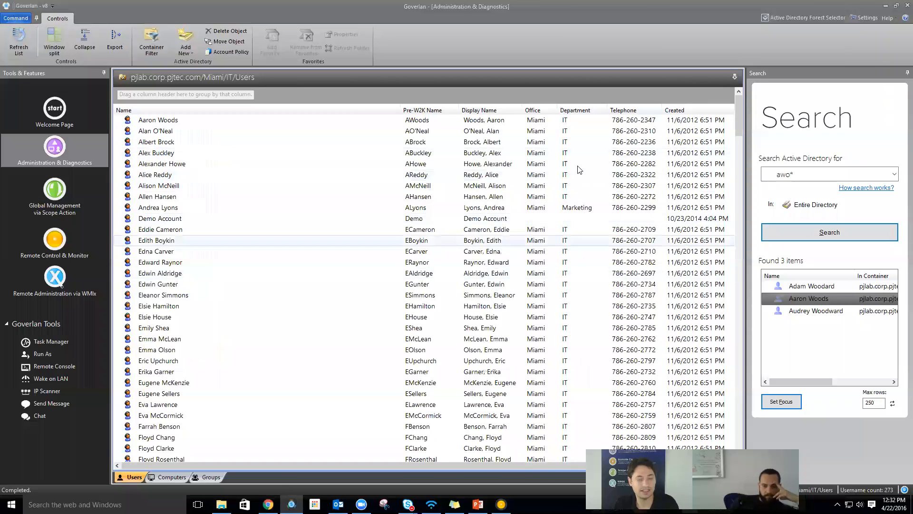
{"action": "left_click", "coordinate": [797, 173]}
{"action": "type", "text": "a"}
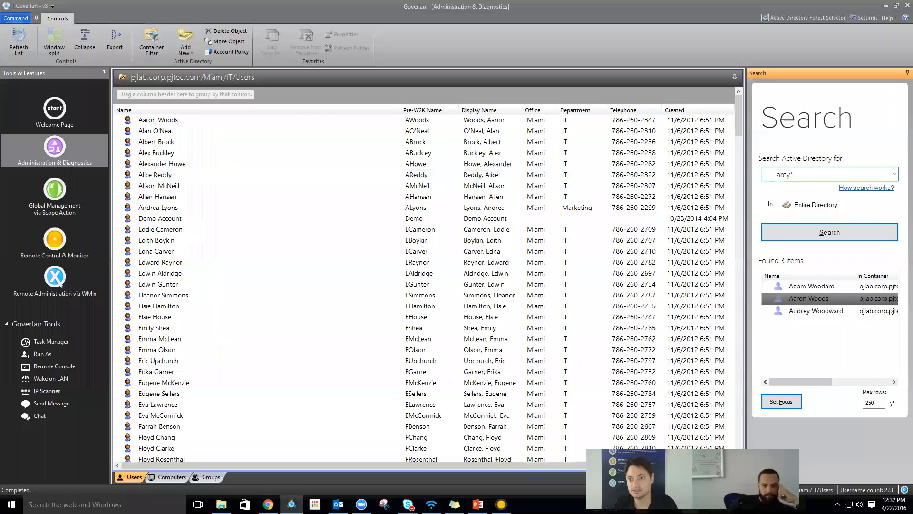
{"action": "key", "text": "Return"}
{"action": "left_click", "coordinate": [819, 337]}
{"action": "scroll", "coordinate": [819, 337], "scroll_direction": "down", "scroll_amount": 2}
{"action": "left_click", "coordinate": [824, 349]}
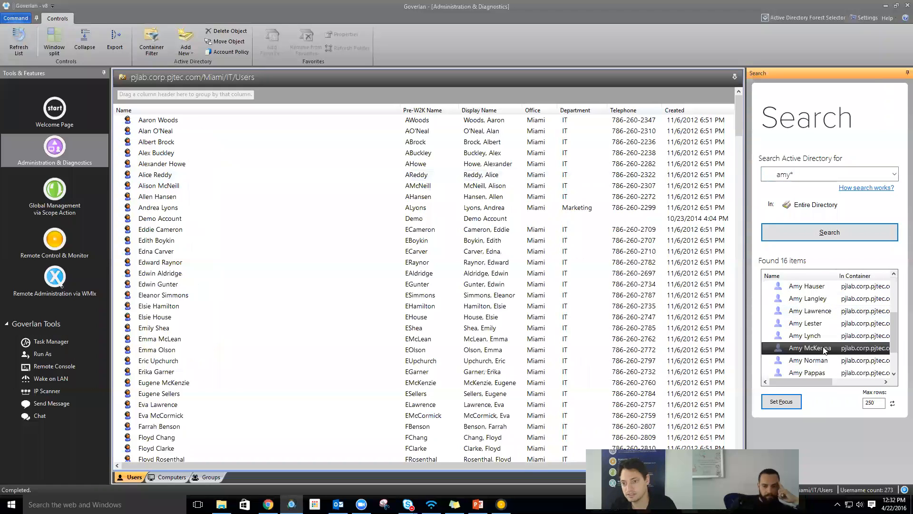
{"action": "left_click", "coordinate": [781, 401]}
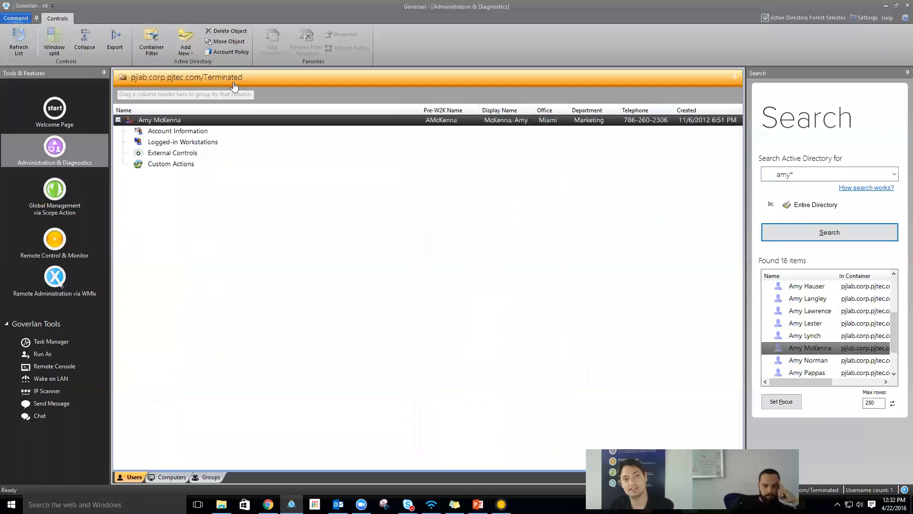
- Expand the user's Custom Actions > Termination folder and review Unterminate User's settings without changes
{"action": "left_click", "coordinate": [166, 165]}
{"action": "double_click", "coordinate": [167, 168]}
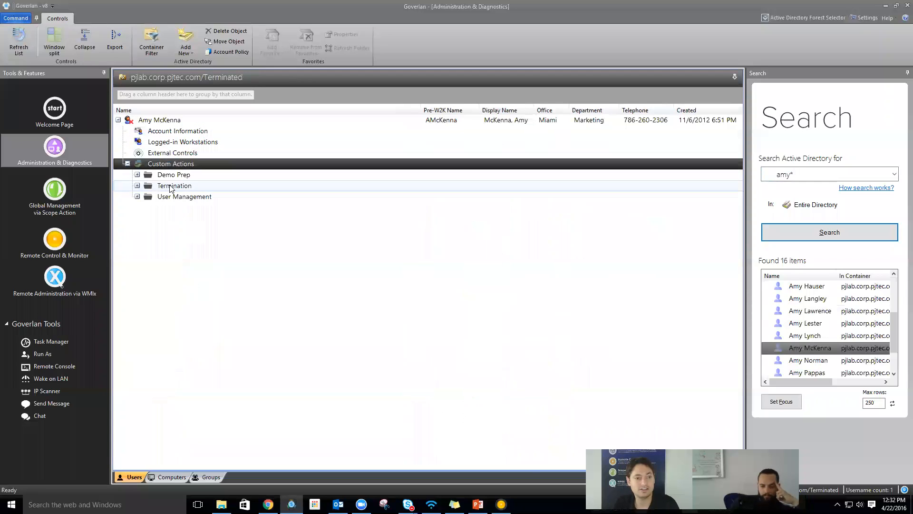
{"action": "left_click", "coordinate": [138, 185]}
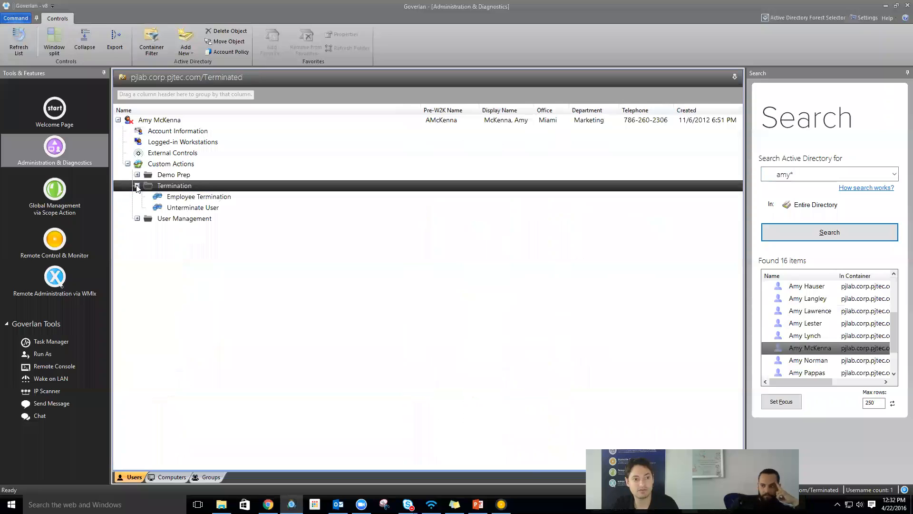
{"action": "right_click", "coordinate": [192, 212]}
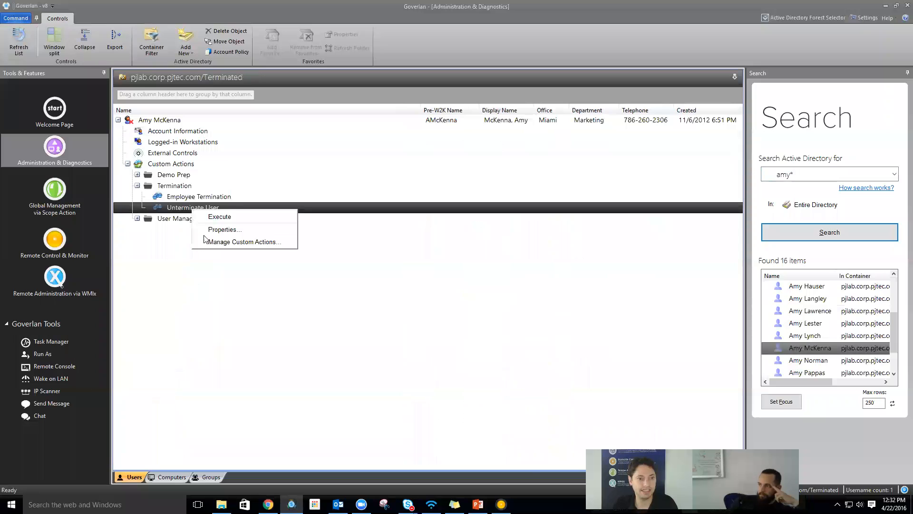
{"action": "left_click", "coordinate": [219, 228]}
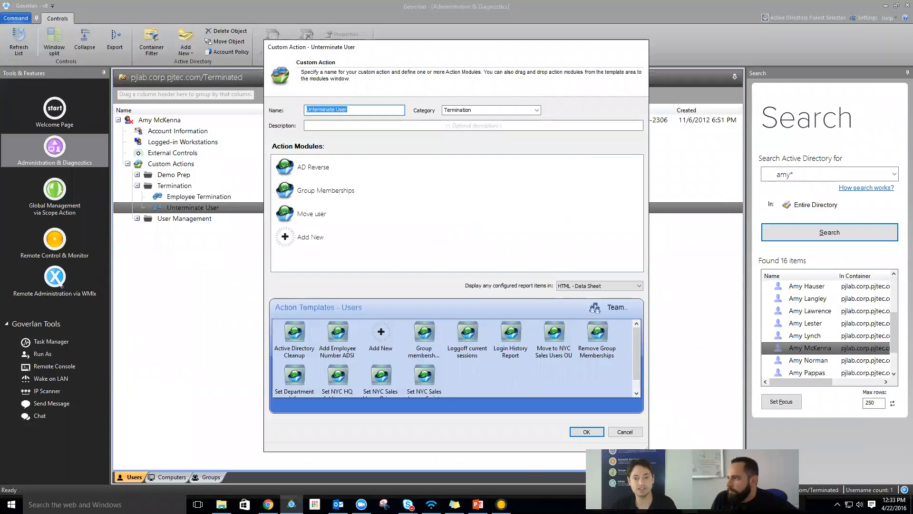
{"action": "left_click", "coordinate": [624, 432]}
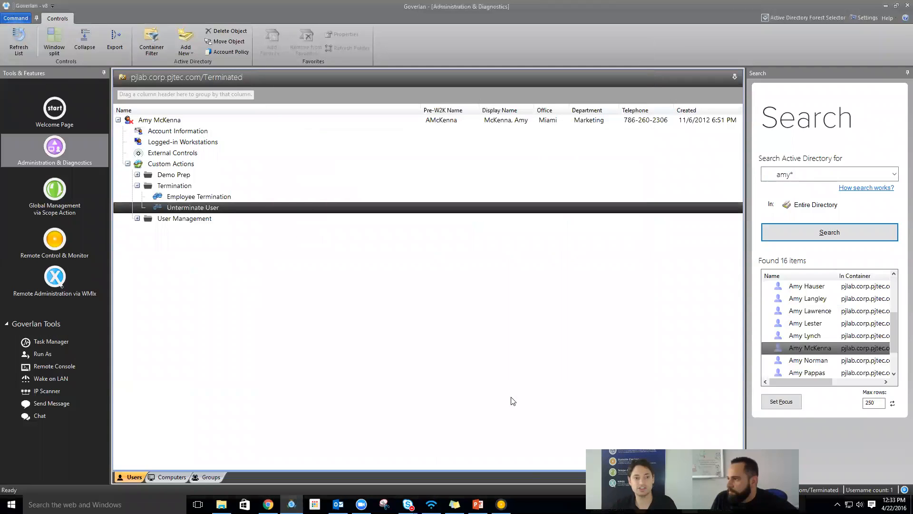
- Run Unterminate User on the user, confirm, and dismiss the success message
{"action": "double_click", "coordinate": [178, 207]}
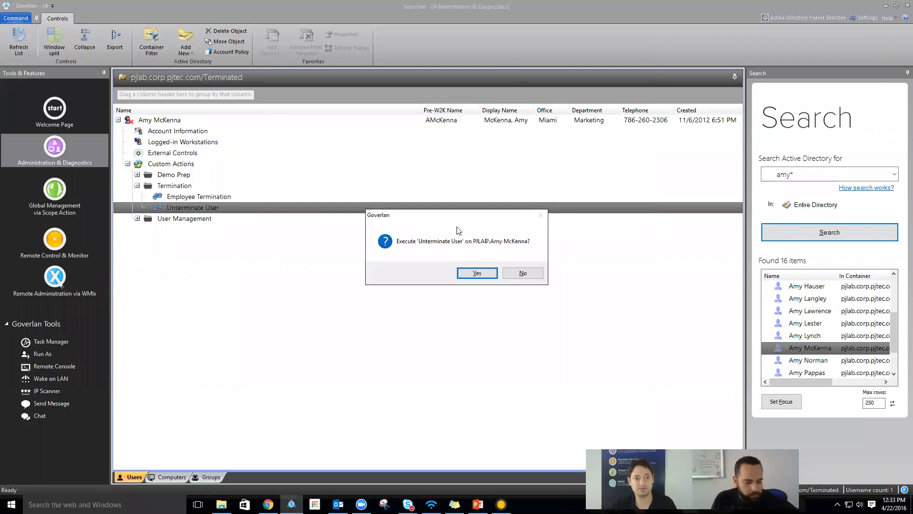
{"action": "left_click", "coordinate": [478, 273]}
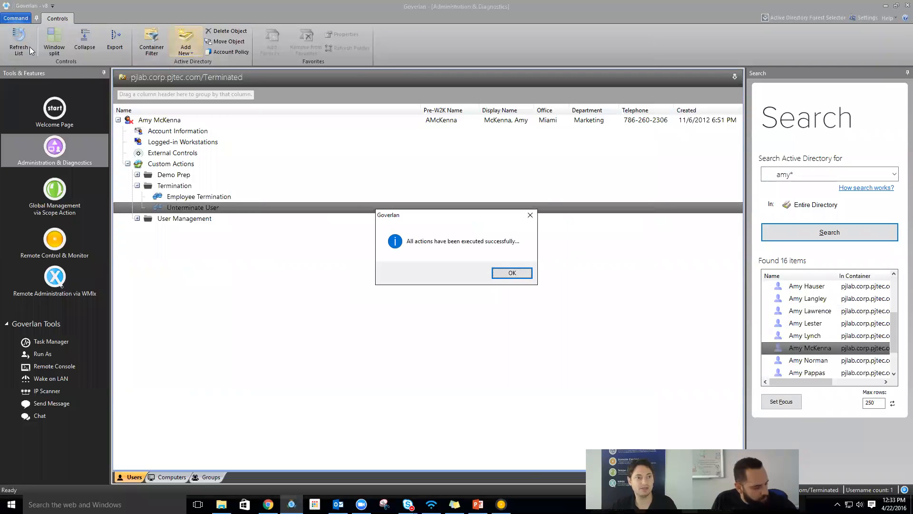
{"action": "left_click", "coordinate": [497, 274]}
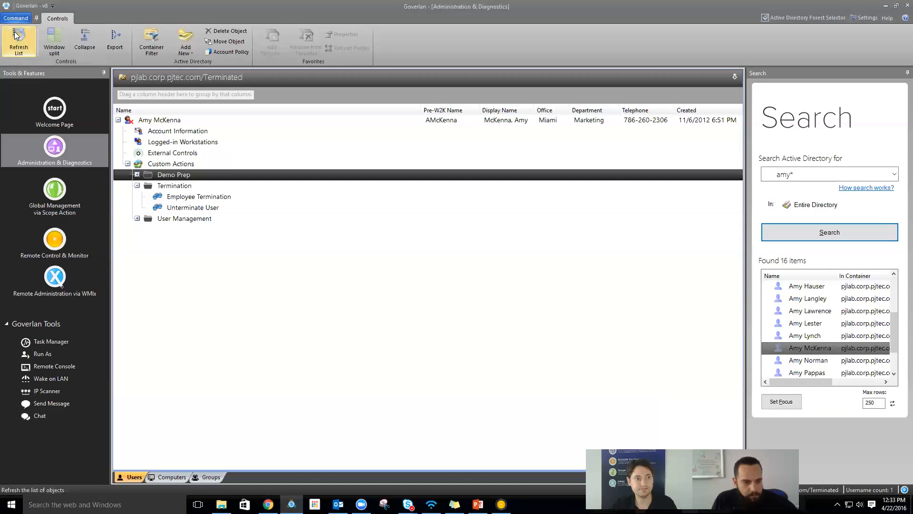
- Refresh the list, rerun the user search, and focus on the restored user in Miami IT Users
{"action": "left_click", "coordinate": [18, 39]}
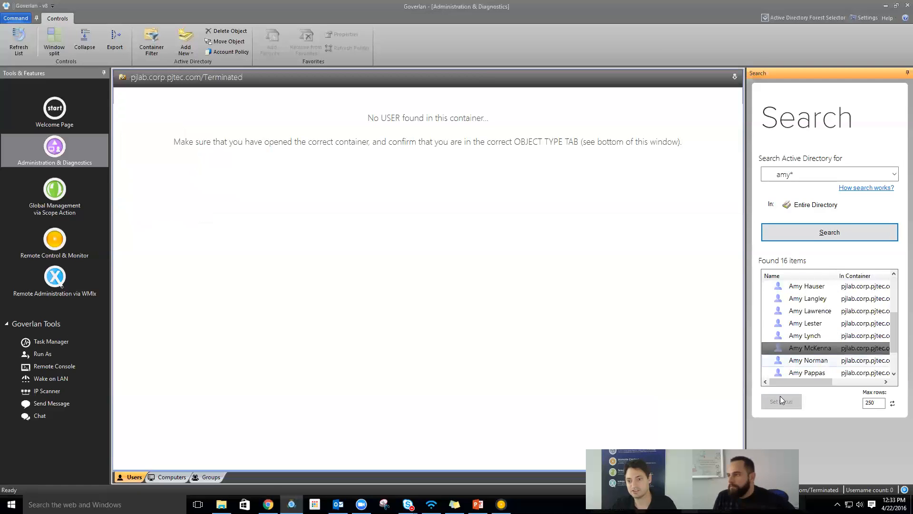
{"action": "left_click", "coordinate": [791, 348]}
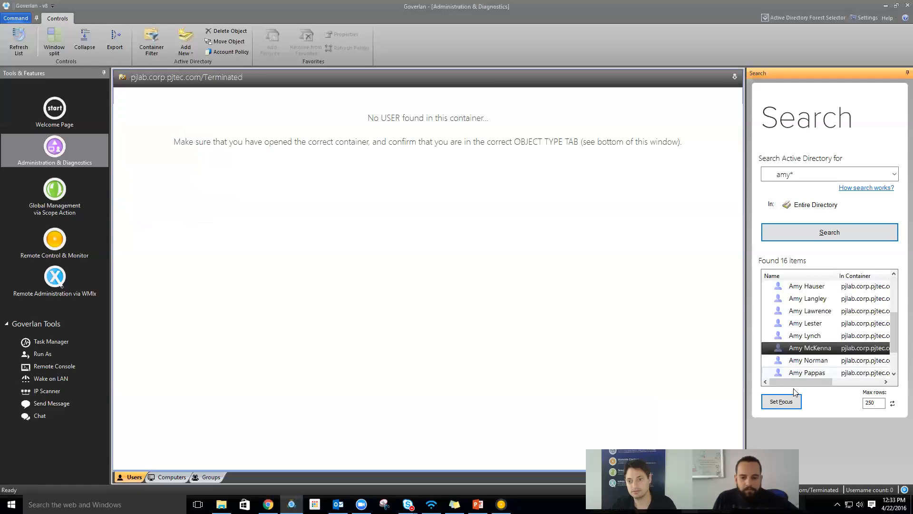
{"action": "left_click", "coordinate": [785, 402]}
{"action": "double_click", "coordinate": [786, 175]}
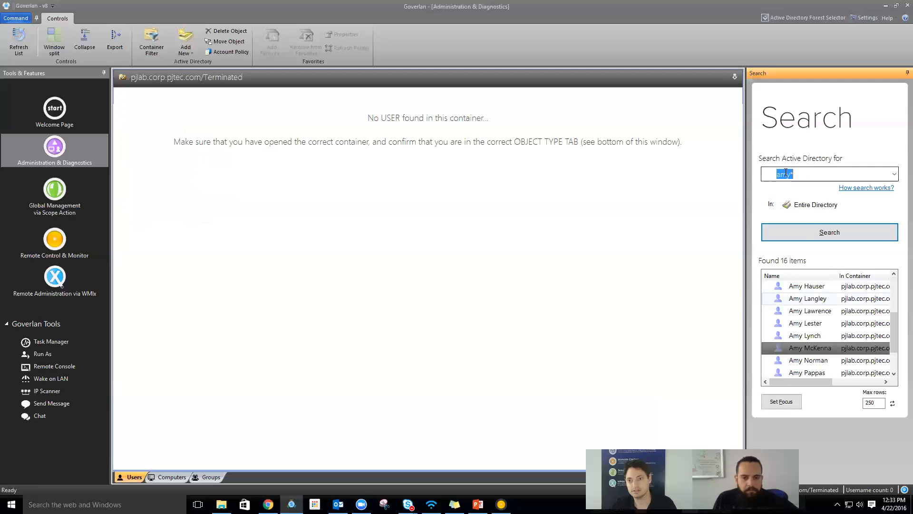
{"action": "left_click", "coordinate": [805, 232]}
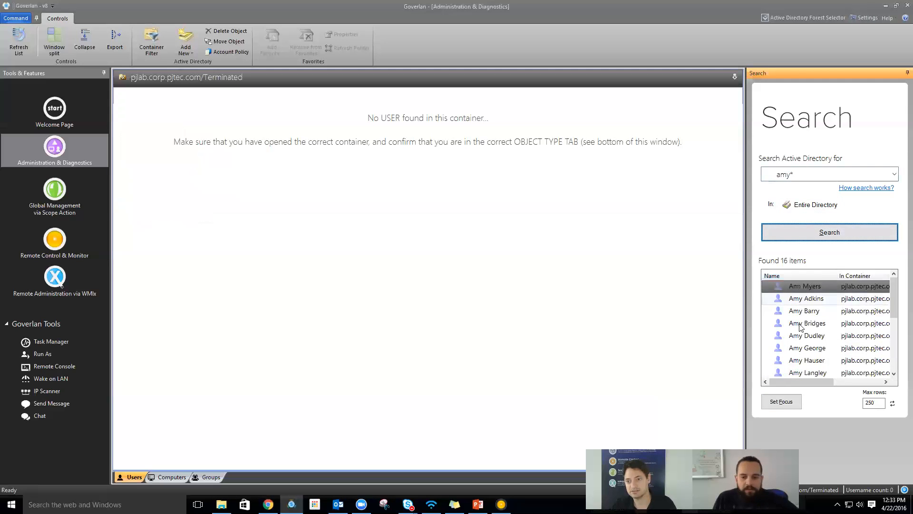
{"action": "left_click", "coordinate": [819, 364]}
{"action": "scroll", "coordinate": [819, 364], "scroll_direction": "down", "scroll_amount": 2}
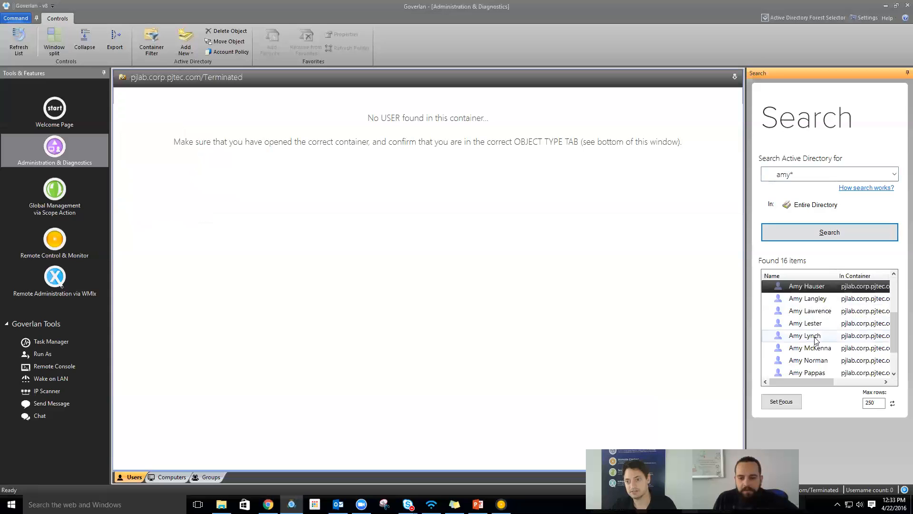
{"action": "left_click", "coordinate": [811, 351]}
{"action": "left_click", "coordinate": [782, 403]}
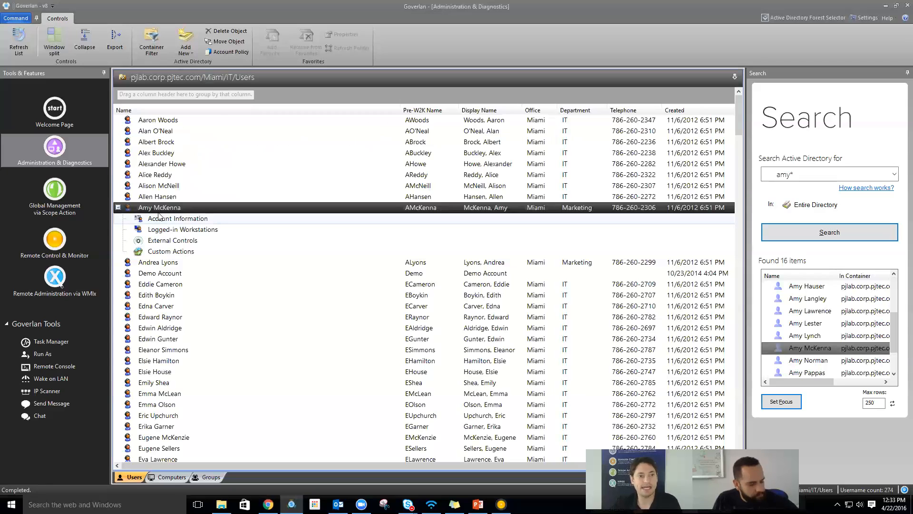
- Check the restored user's group memberships in Account Information, then close it
{"action": "double_click", "coordinate": [177, 220]}
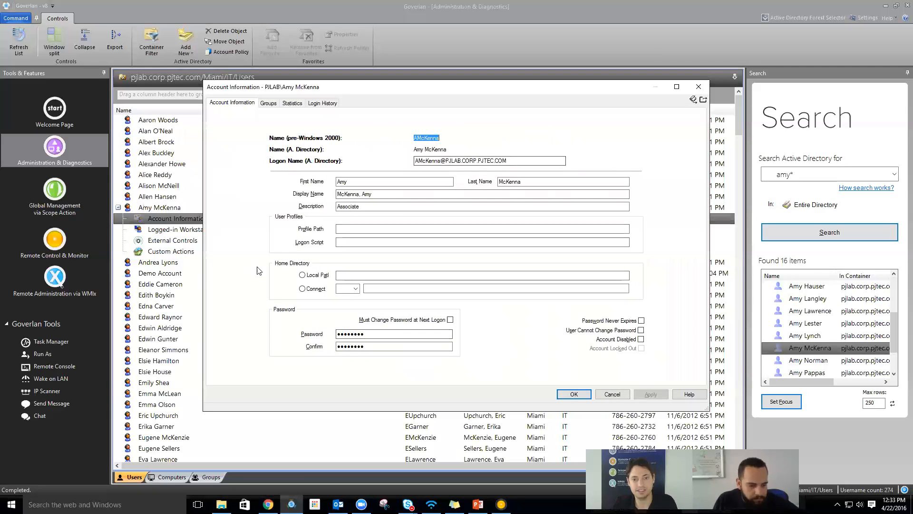
{"action": "left_click", "coordinate": [269, 103]}
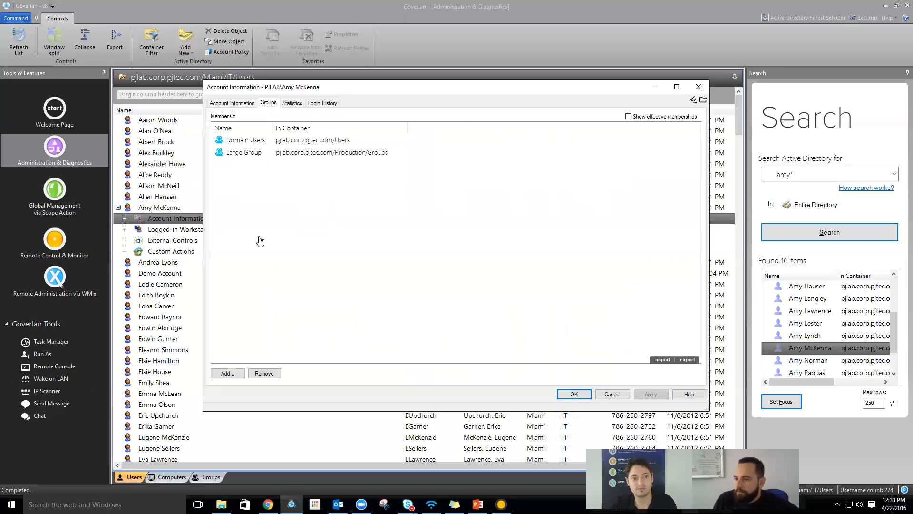
{"action": "key", "text": "Escape"}
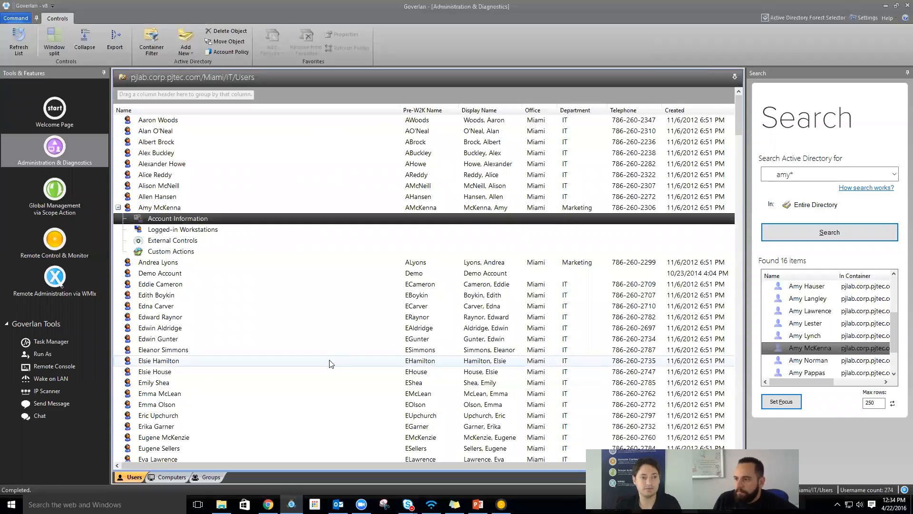
- Open Global Management via Scope Actions and start, then cancel, a new scope action
{"action": "left_click", "coordinate": [59, 204]}
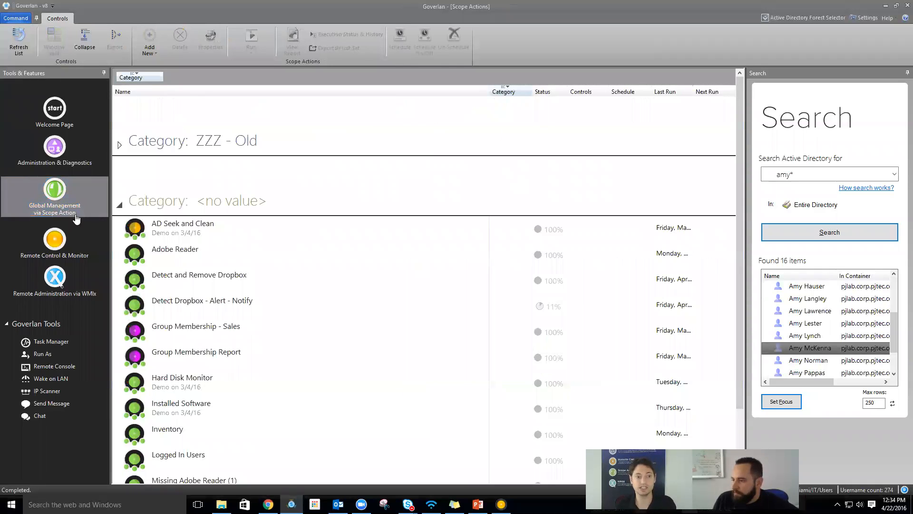
{"action": "left_click", "coordinate": [154, 29]}
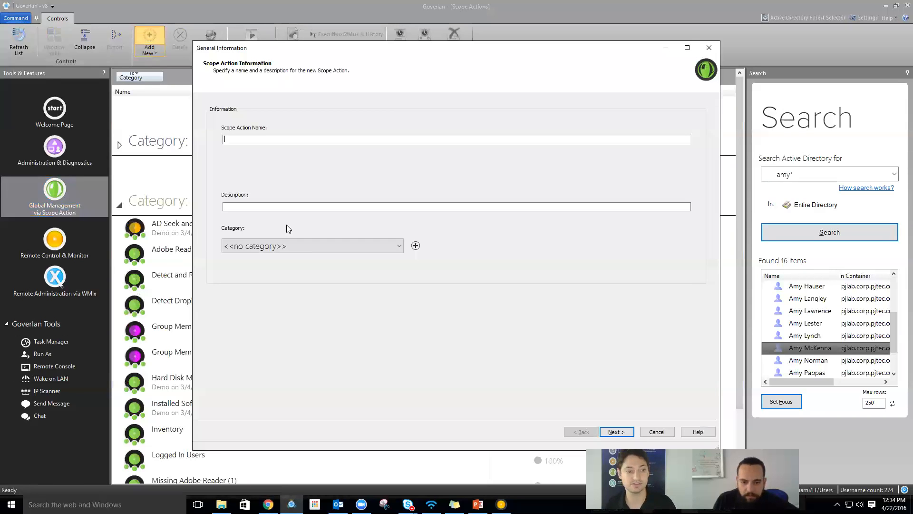
{"action": "key", "text": "Escape"}
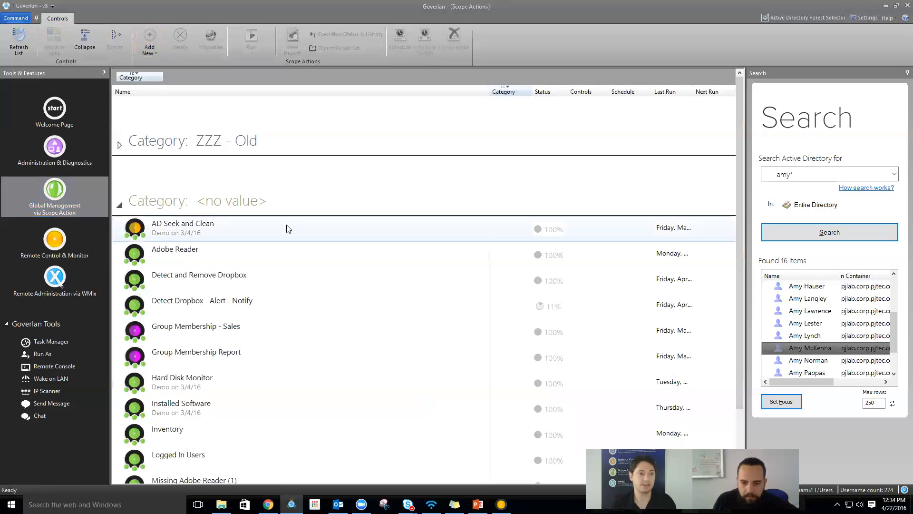
- Browse the existing scope actions and select Hard Disk Monitor
{"action": "left_click", "coordinate": [280, 258]}
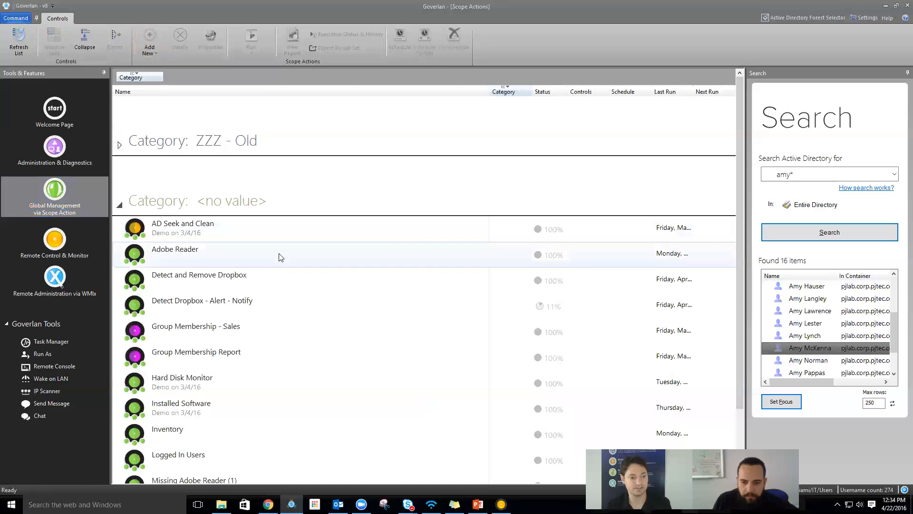
{"action": "scroll", "coordinate": [280, 257], "scroll_direction": "down", "scroll_amount": 3}
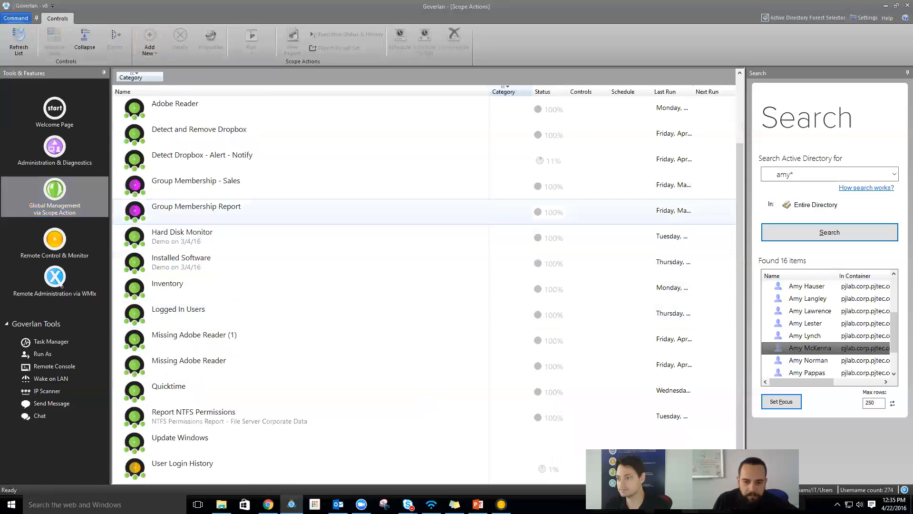
{"action": "key", "text": "alt+Tab"}
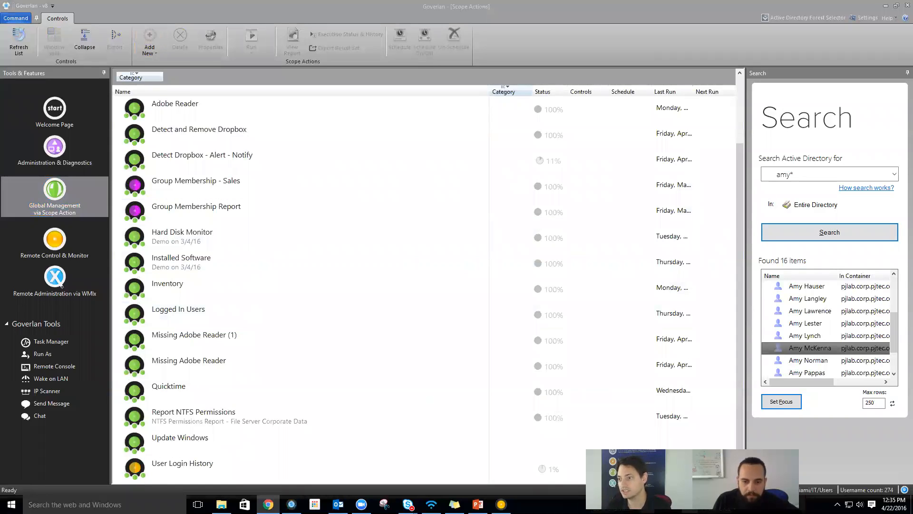
{"action": "left_click", "coordinate": [307, 247]}
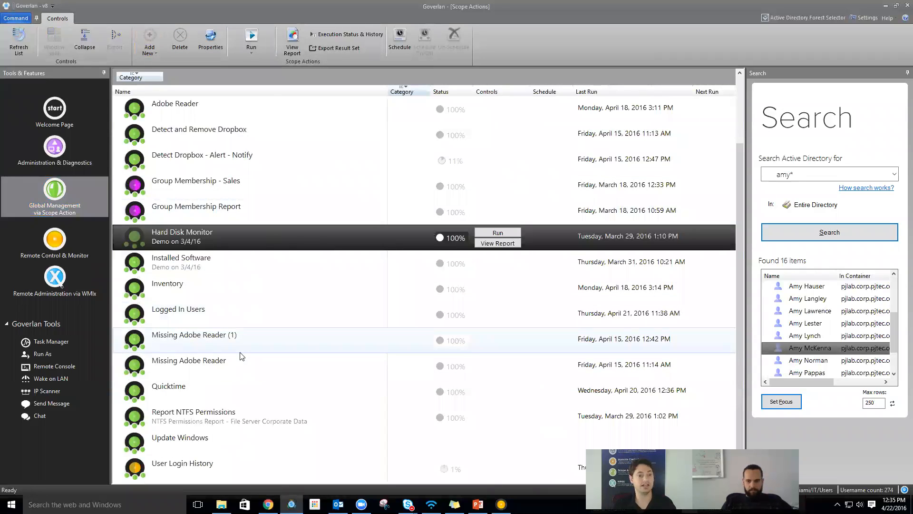
- Name a new scope action 'Deploy Quicktime' and have it target Computers
{"action": "left_click", "coordinate": [142, 38]}
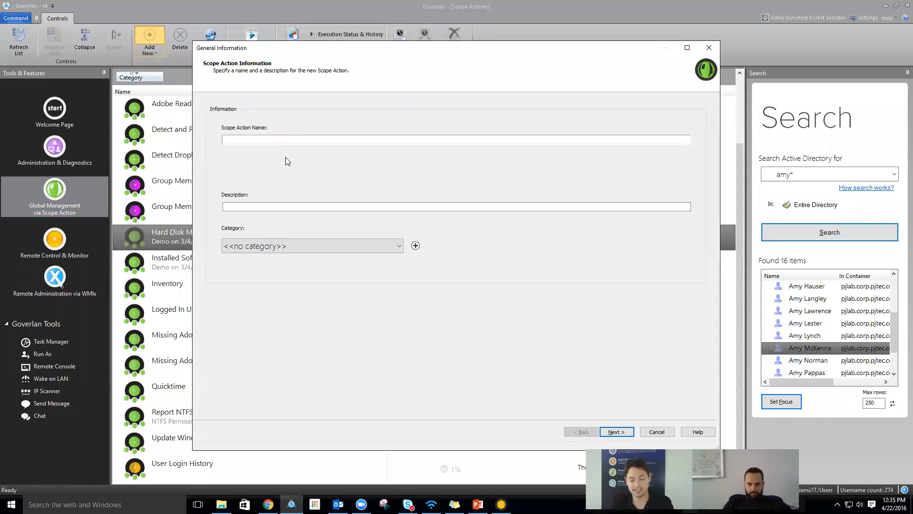
{"action": "type", "text": "Deploy Quicktime"}
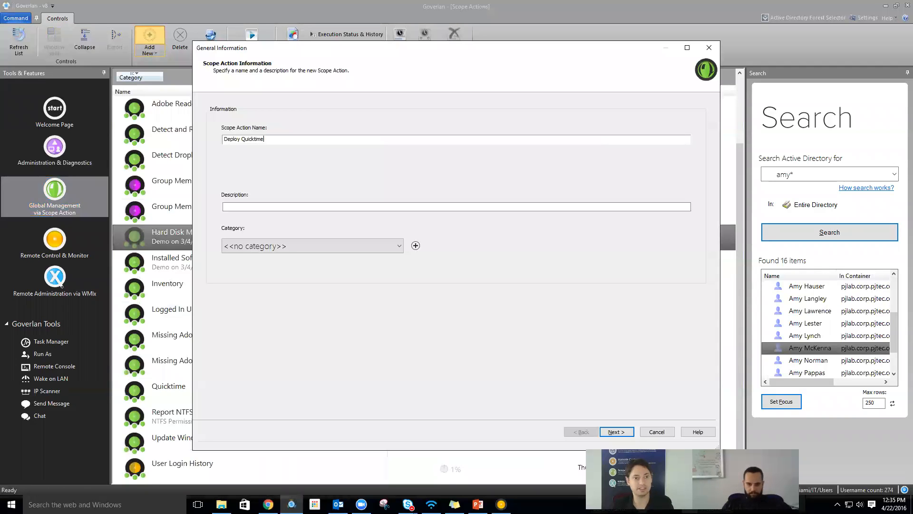
{"action": "left_click", "coordinate": [615, 432]}
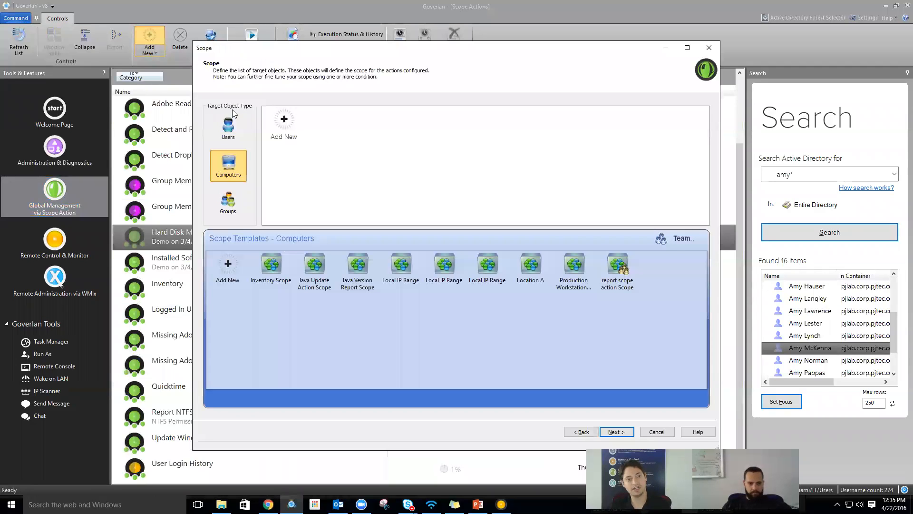
{"action": "left_click", "coordinate": [237, 172]}
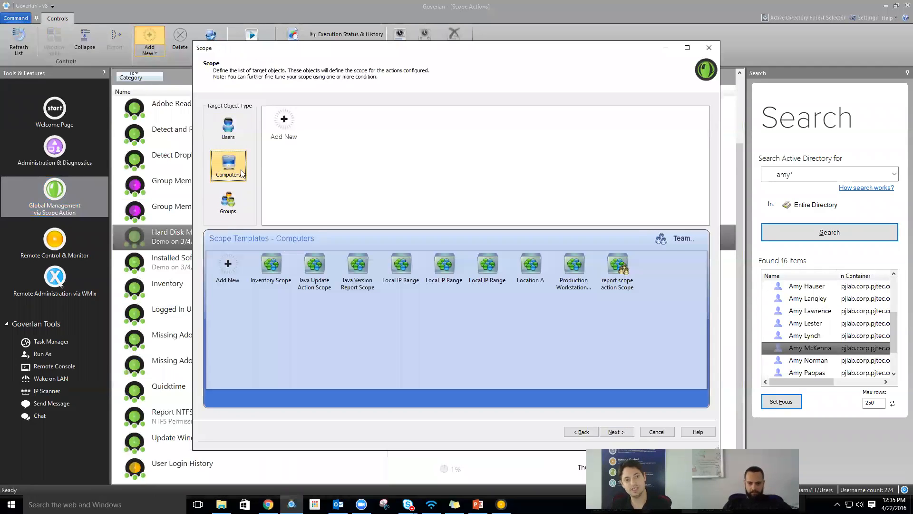
- Create the Deploy Quicktime Scope module targeting the Production > Workstations container
{"action": "double_click", "coordinate": [284, 129]}
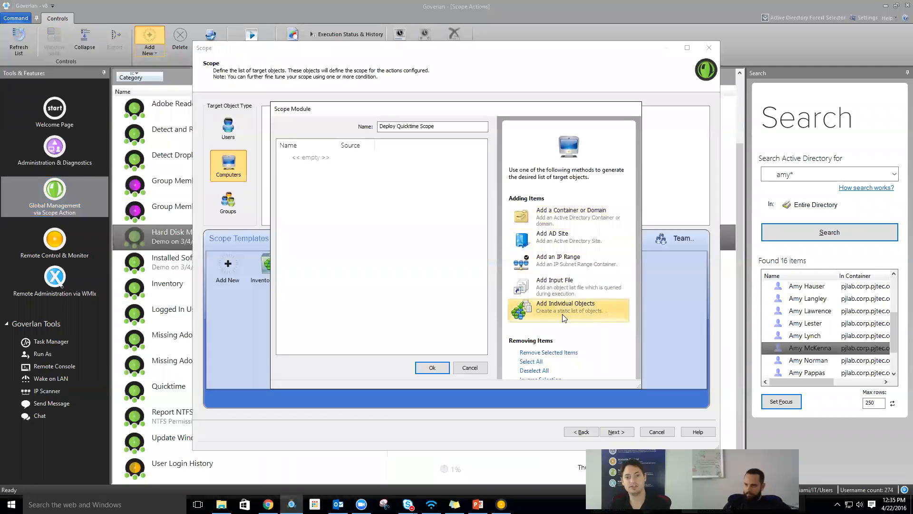
{"action": "left_click", "coordinate": [560, 228]}
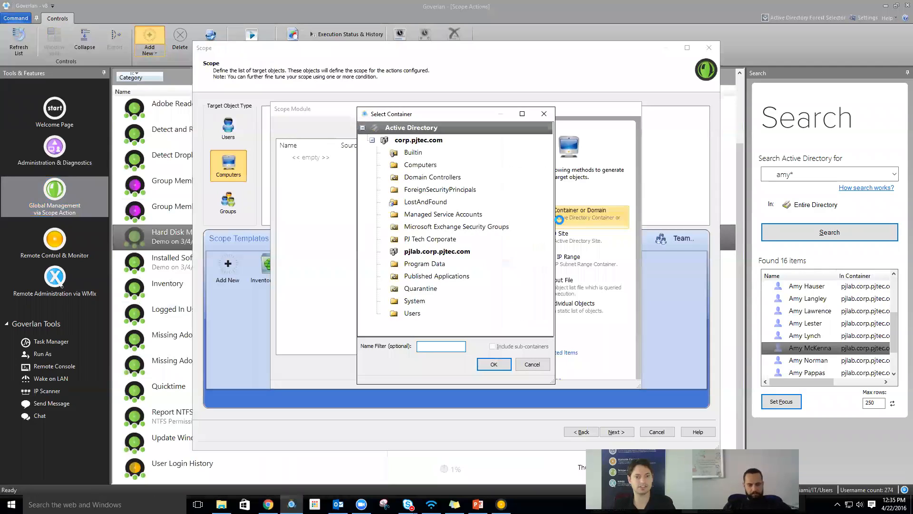
{"action": "double_click", "coordinate": [432, 252]}
{"action": "scroll", "coordinate": [432, 254], "scroll_direction": "down", "scroll_amount": 4}
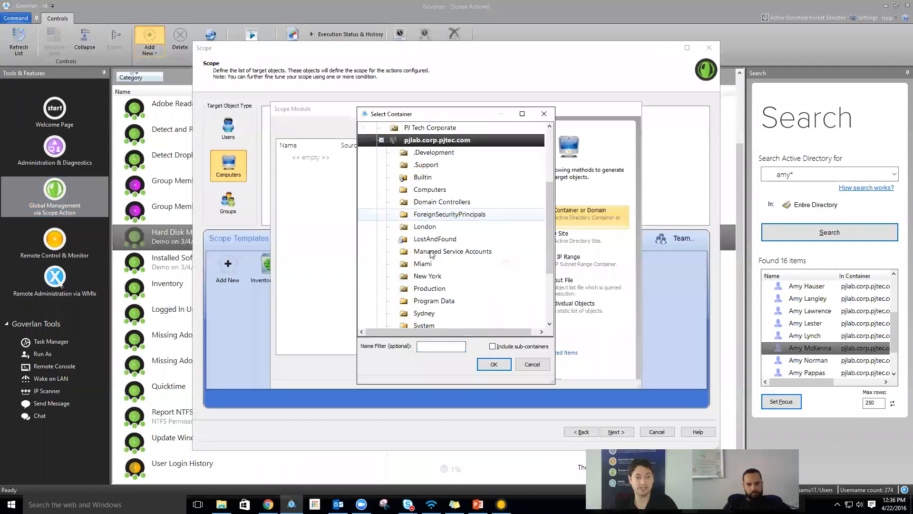
{"action": "left_click", "coordinate": [433, 257]}
{"action": "double_click", "coordinate": [434, 256]}
{"action": "left_click", "coordinate": [440, 239]}
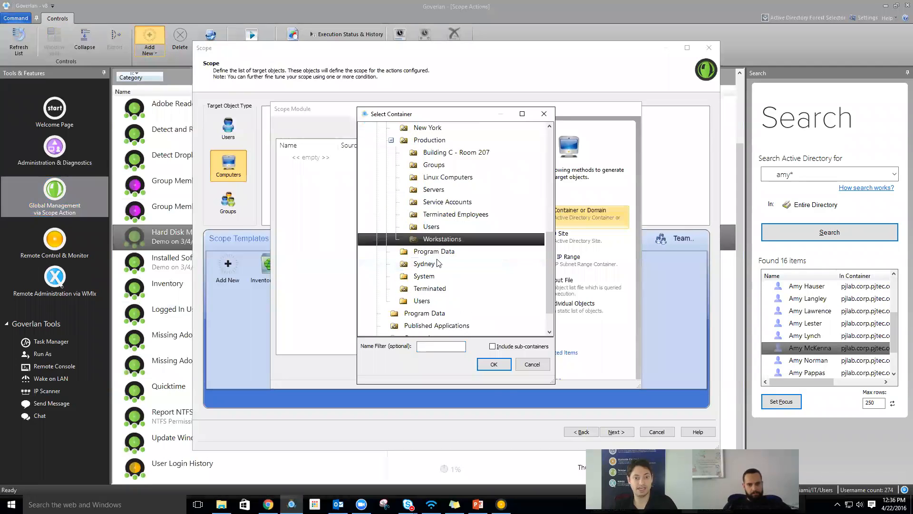
{"action": "left_click", "coordinate": [494, 364]}
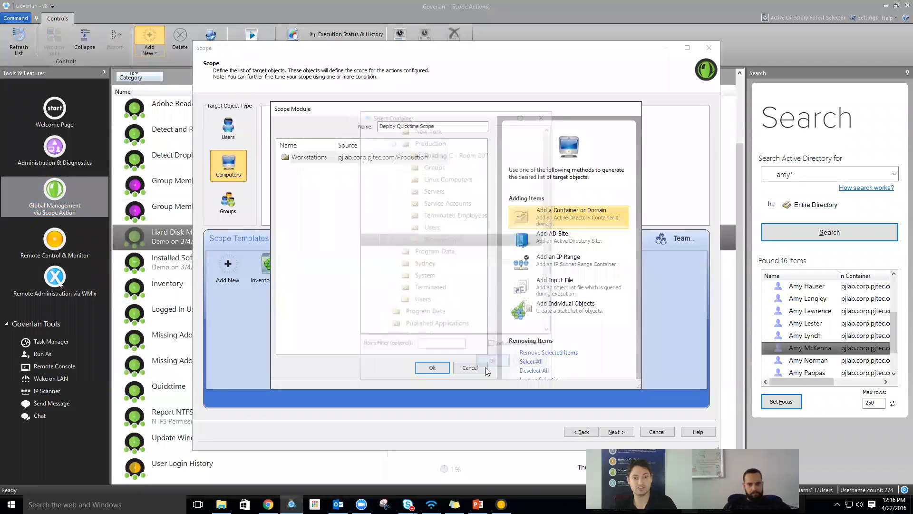
{"action": "left_click", "coordinate": [433, 368]}
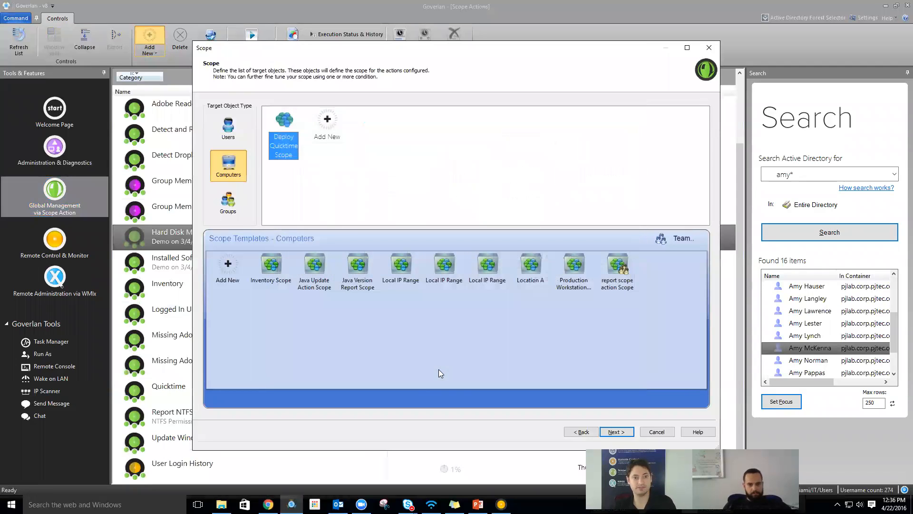
- Add a Deploy Quicktime Actions module that installs the Quicktime 7 software package
{"action": "left_click", "coordinate": [616, 432]}
{"action": "left_click", "coordinate": [231, 121]}
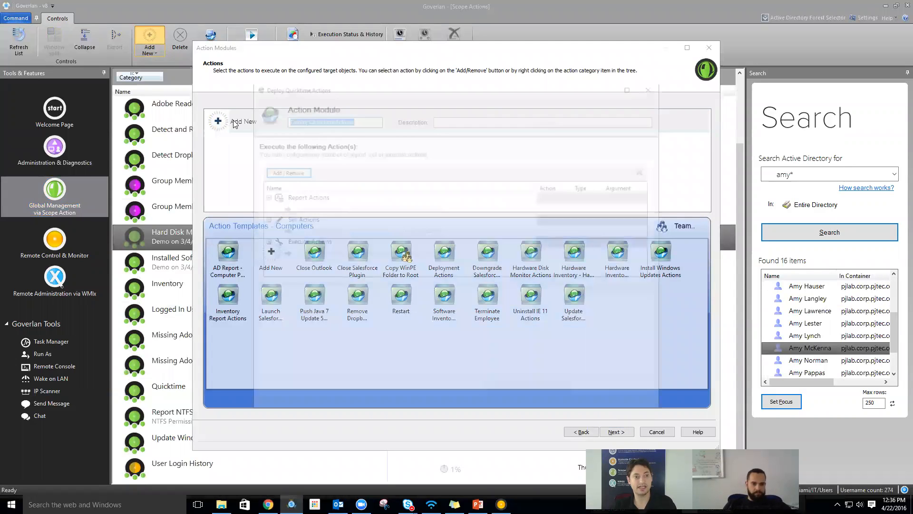
{"action": "left_click", "coordinate": [282, 170]}
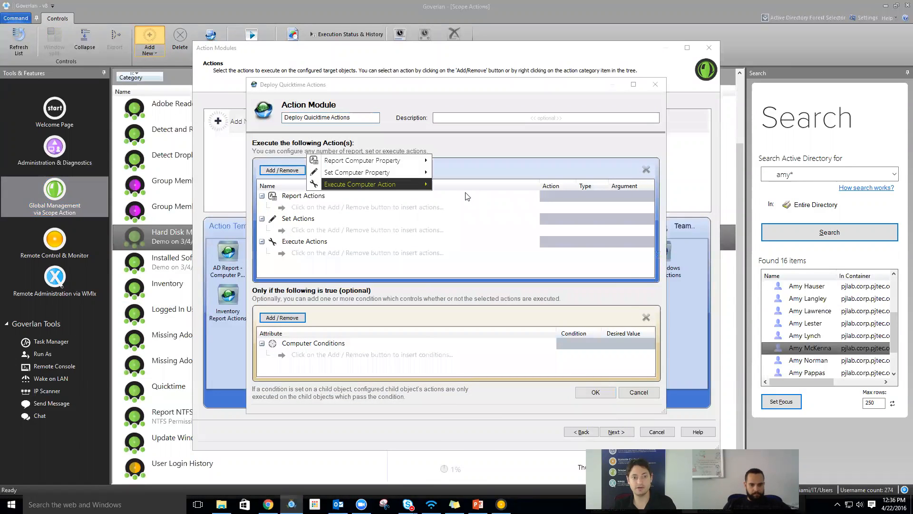
{"action": "mouse_move", "coordinate": [419, 184]}
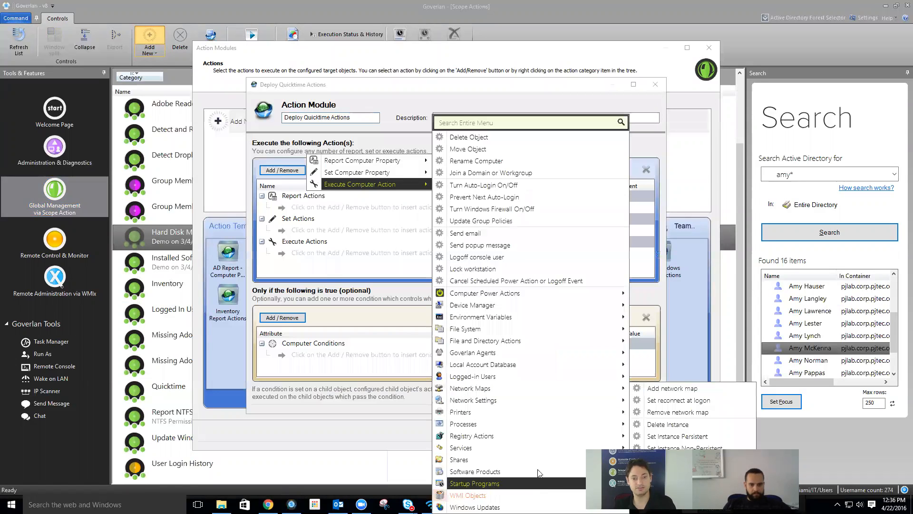
{"action": "mouse_move", "coordinate": [538, 472]}
{"action": "left_click", "coordinate": [669, 423]}
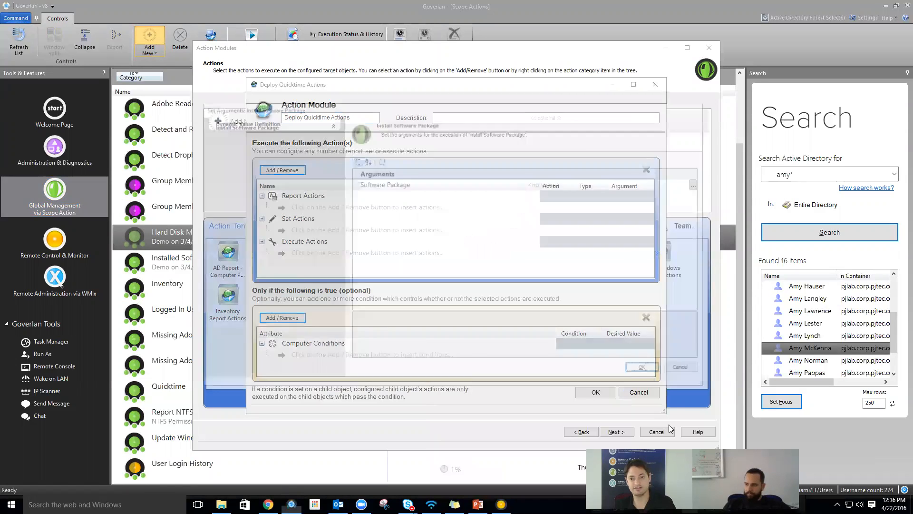
{"action": "left_click", "coordinate": [703, 184]}
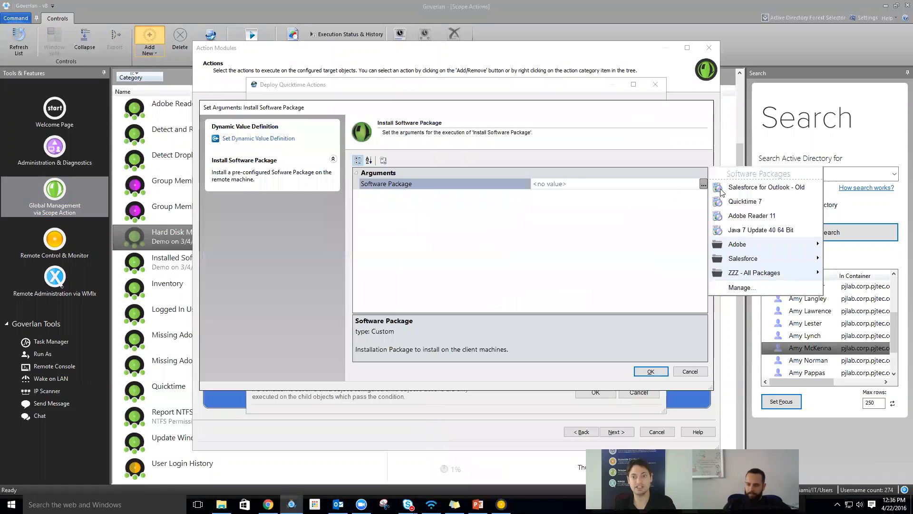
{"action": "left_click", "coordinate": [756, 202]}
{"action": "left_click", "coordinate": [650, 371]}
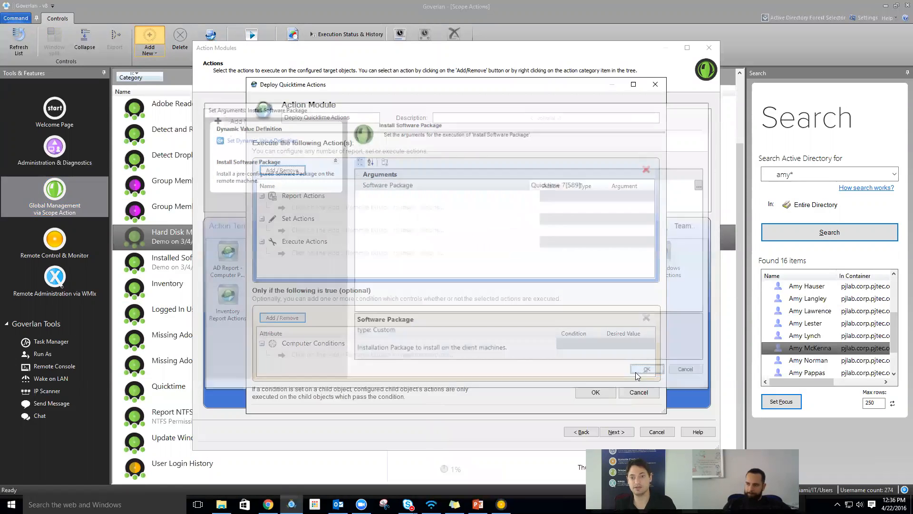
{"action": "left_click", "coordinate": [588, 391]}
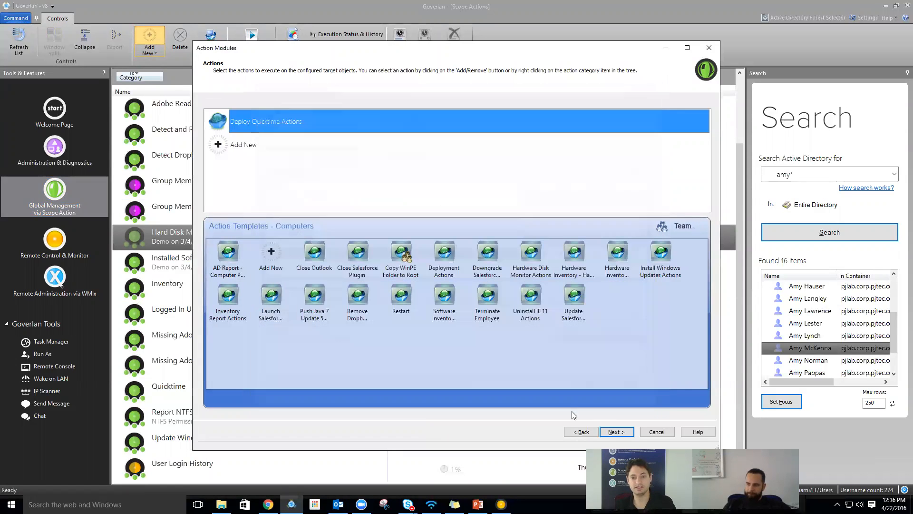
- Set the scope action to Run Later and finish the wizard
{"action": "left_click", "coordinate": [618, 432]}
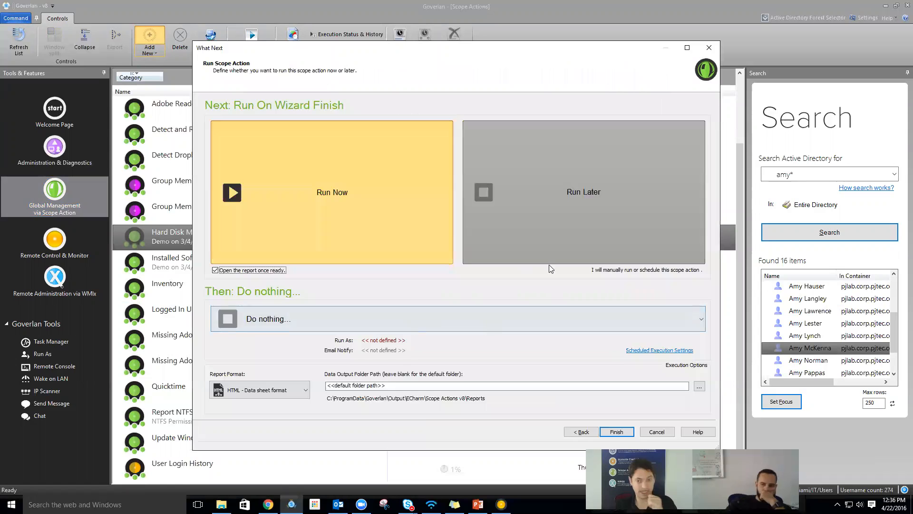
{"action": "left_click", "coordinate": [570, 159]}
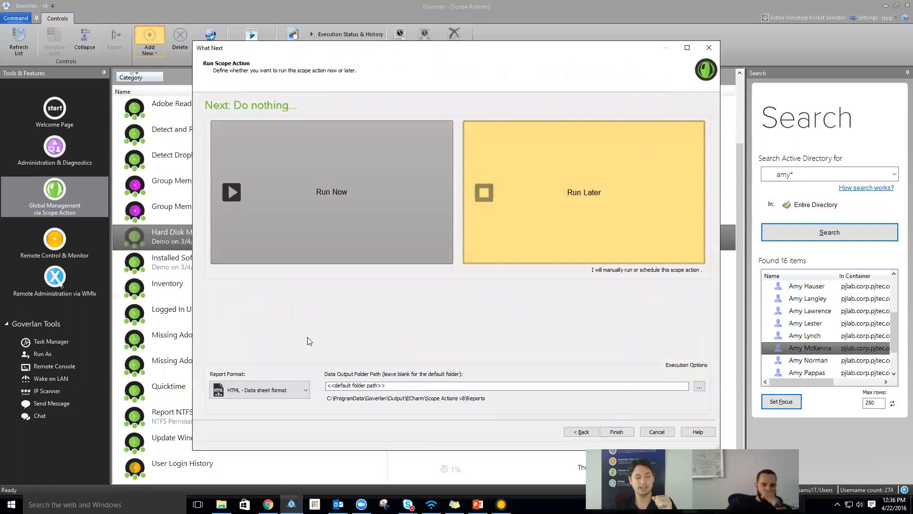
{"action": "left_click", "coordinate": [617, 430]}
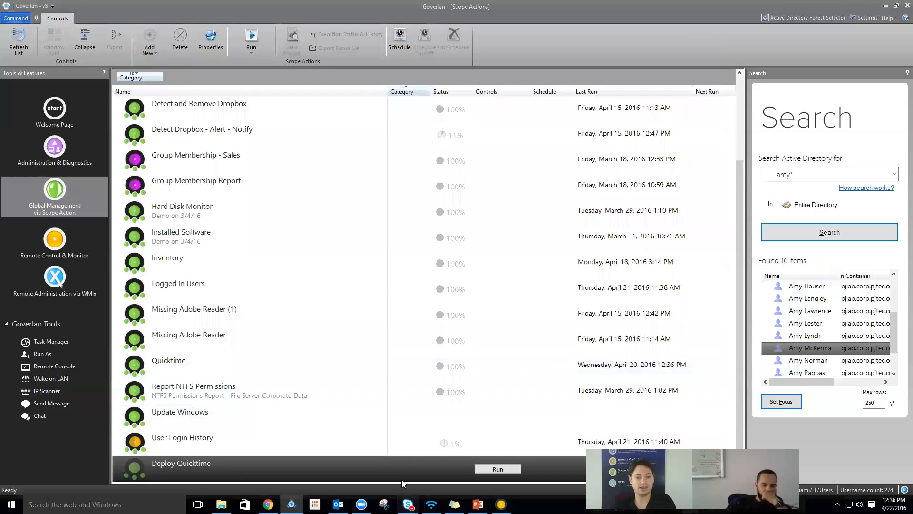
{"action": "right_click", "coordinate": [390, 461]}
{"action": "mouse_move", "coordinate": [420, 411]}
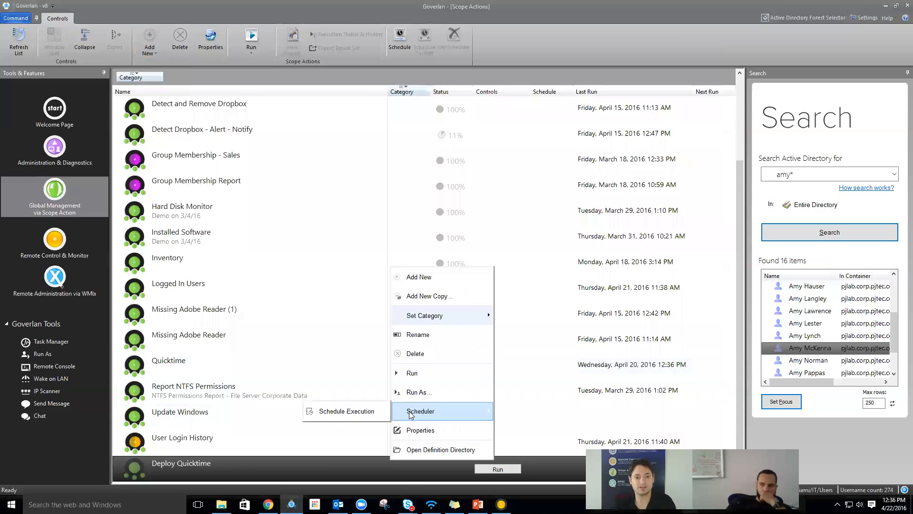
{"action": "left_click", "coordinate": [360, 417]}
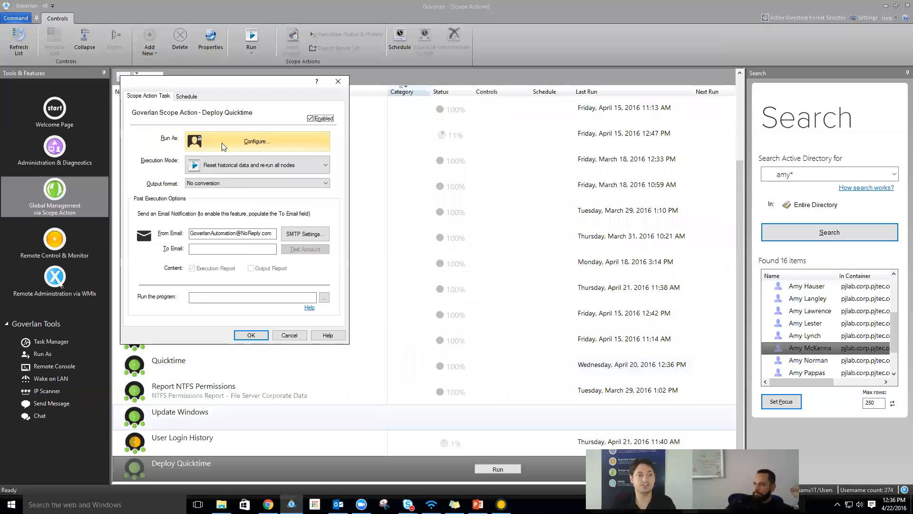
{"action": "left_click", "coordinate": [224, 171]}
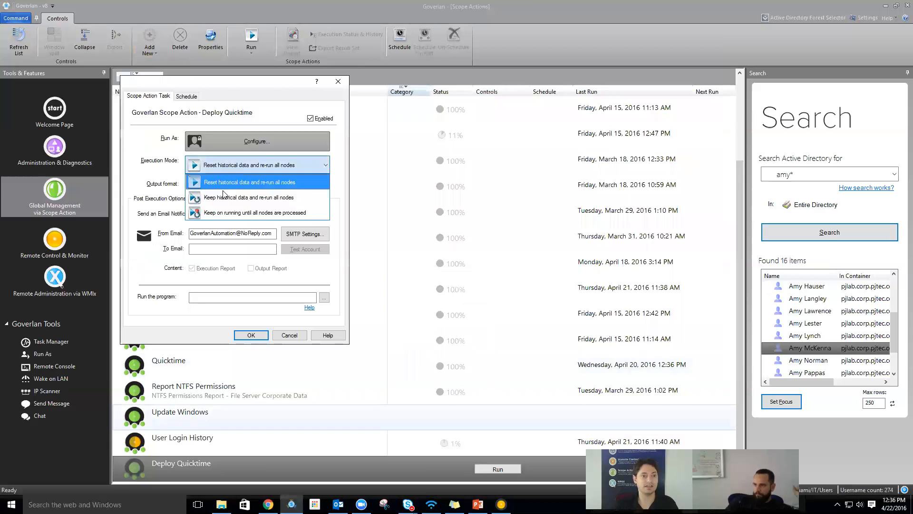
{"action": "left_click", "coordinate": [230, 214]}
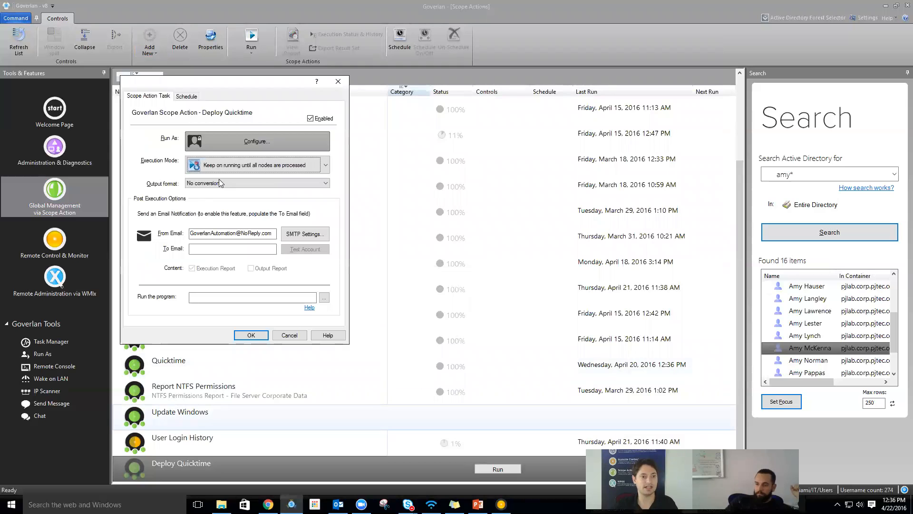
{"action": "left_click", "coordinate": [183, 98]}
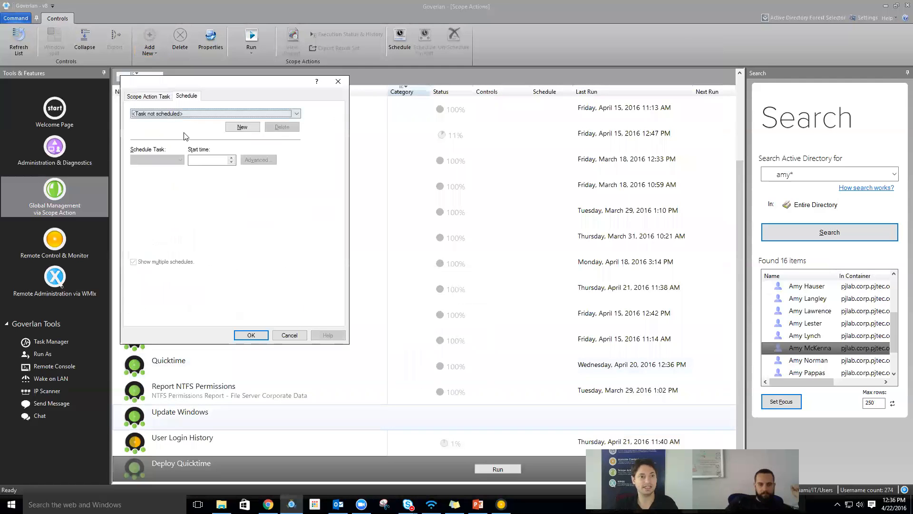
{"action": "left_click", "coordinate": [244, 128]}
{"action": "left_click", "coordinate": [259, 160]}
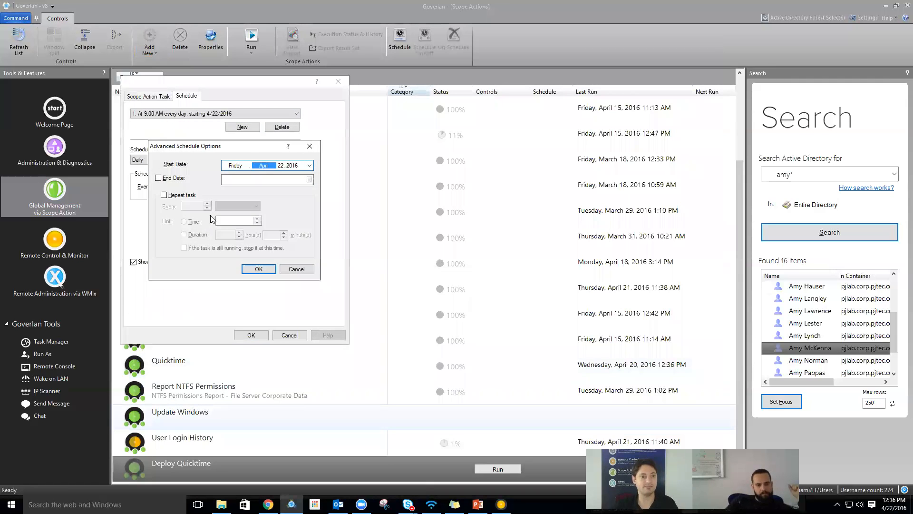
{"action": "left_click", "coordinate": [177, 198]}
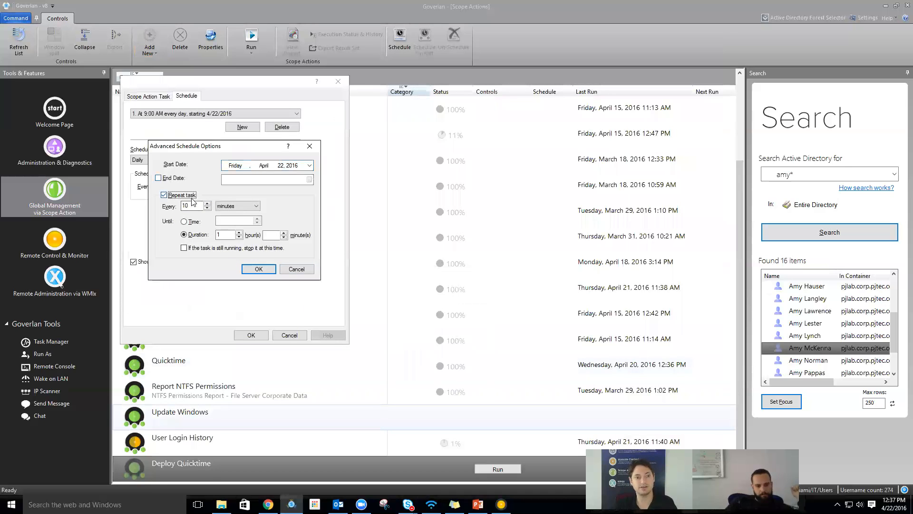
{"action": "left_click", "coordinate": [228, 206]}
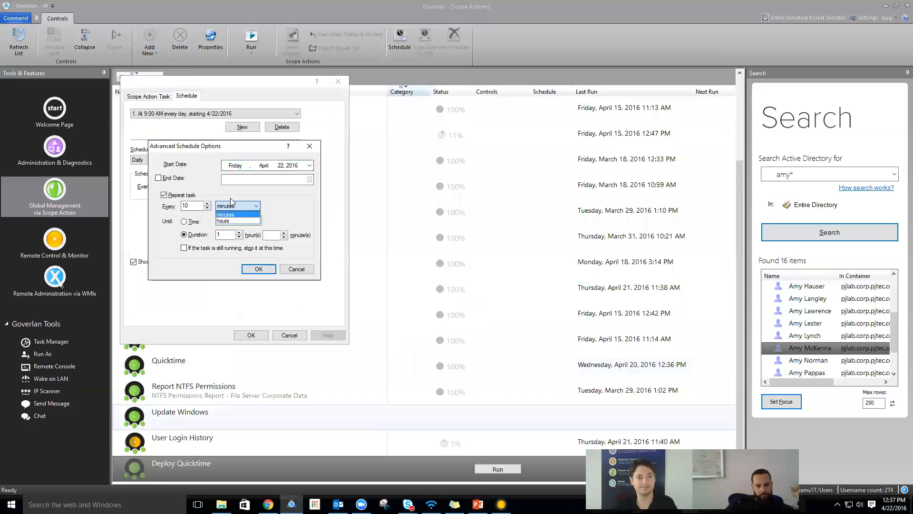
{"action": "left_click", "coordinate": [230, 199]}
{"action": "left_click", "coordinate": [296, 269]}
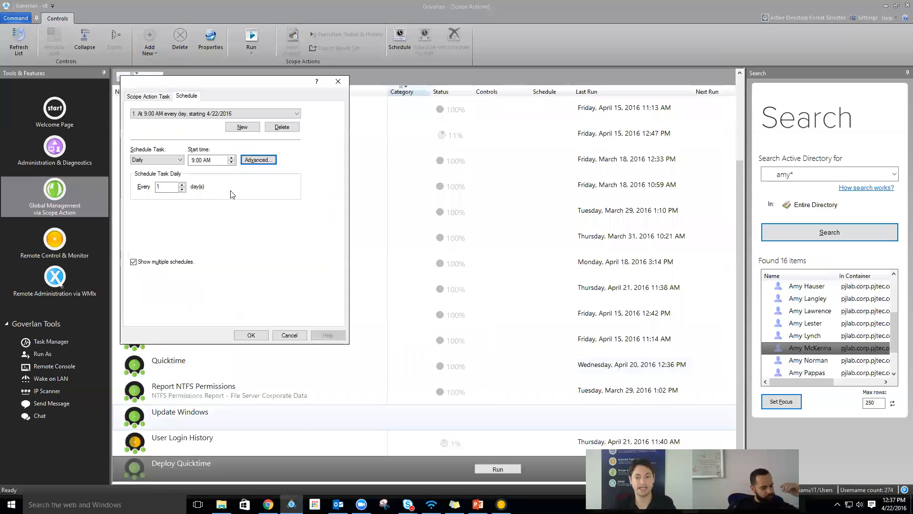
{"action": "key", "text": "Escape"}
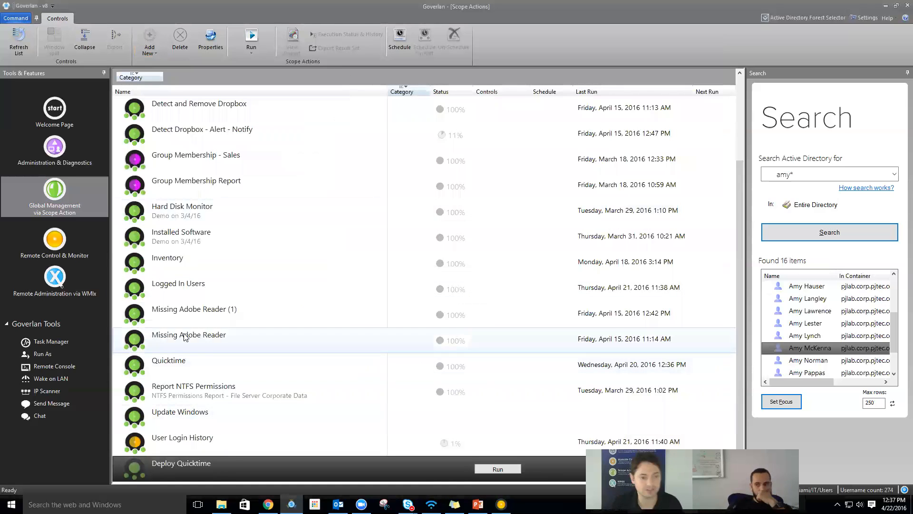
{"action": "right_click", "coordinate": [191, 358]}
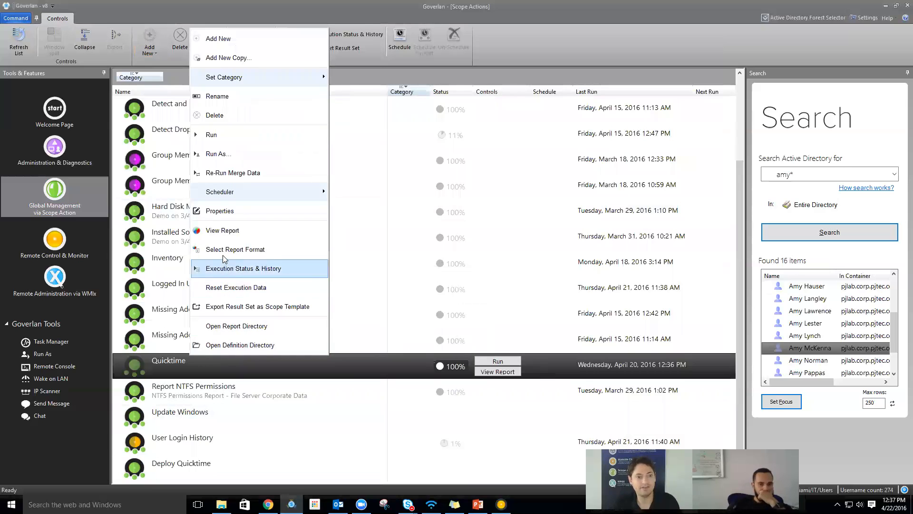
{"action": "left_click", "coordinate": [219, 211]}
{"action": "left_click", "coordinate": [260, 66]}
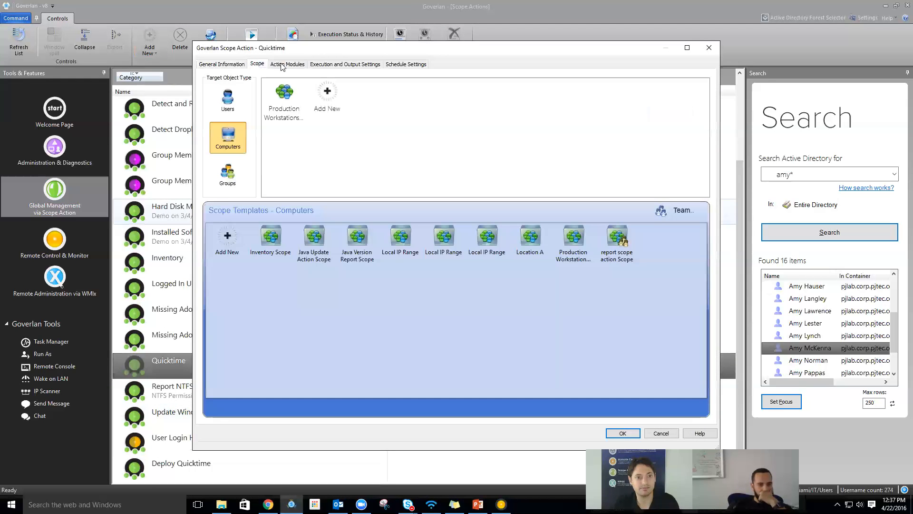
{"action": "left_click", "coordinate": [288, 64]}
{"action": "double_click", "coordinate": [257, 94]}
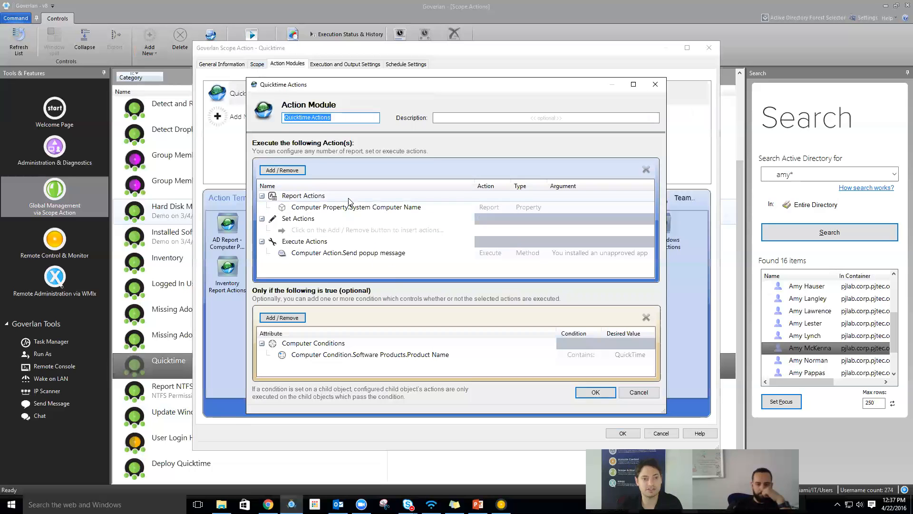
{"action": "left_click", "coordinate": [300, 172]}
{"action": "mouse_move", "coordinate": [334, 162]}
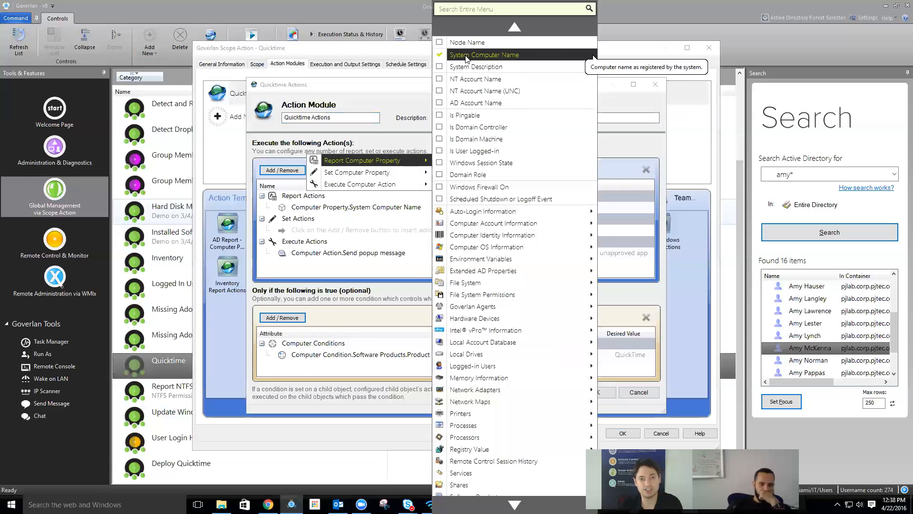
{"action": "left_click", "coordinate": [395, 107]}
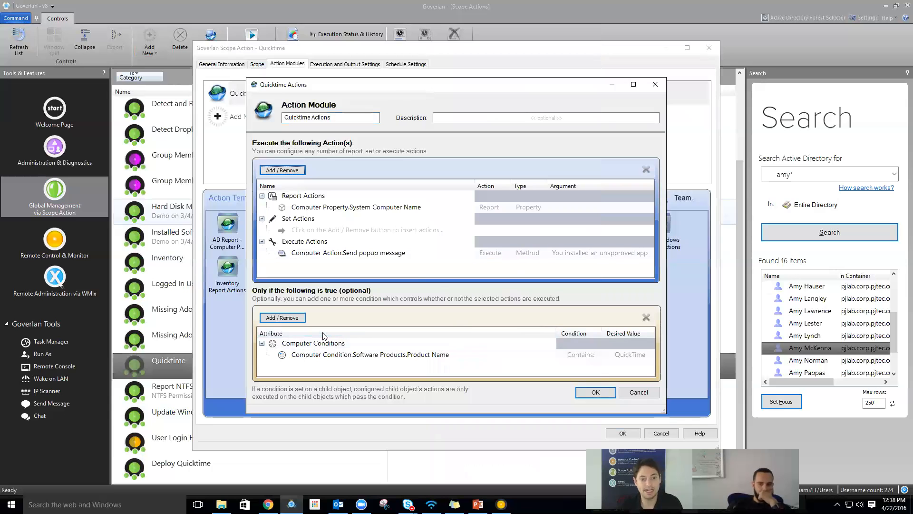
{"action": "left_click", "coordinate": [260, 318]}
{"action": "mouse_move", "coordinate": [358, 319]}
{"action": "scroll", "coordinate": [459, 478], "scroll_direction": "down", "scroll_amount": 3}
{"action": "mouse_move", "coordinate": [465, 412]}
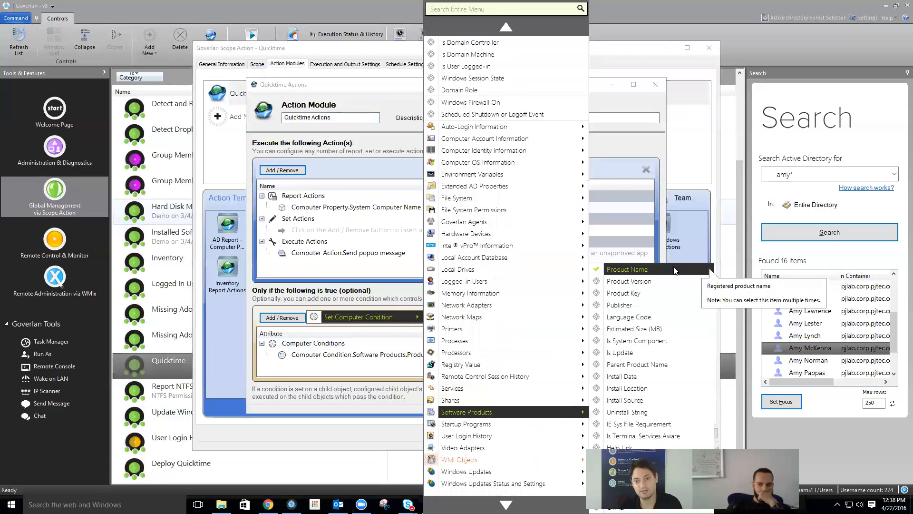
{"action": "left_click", "coordinate": [276, 370]}
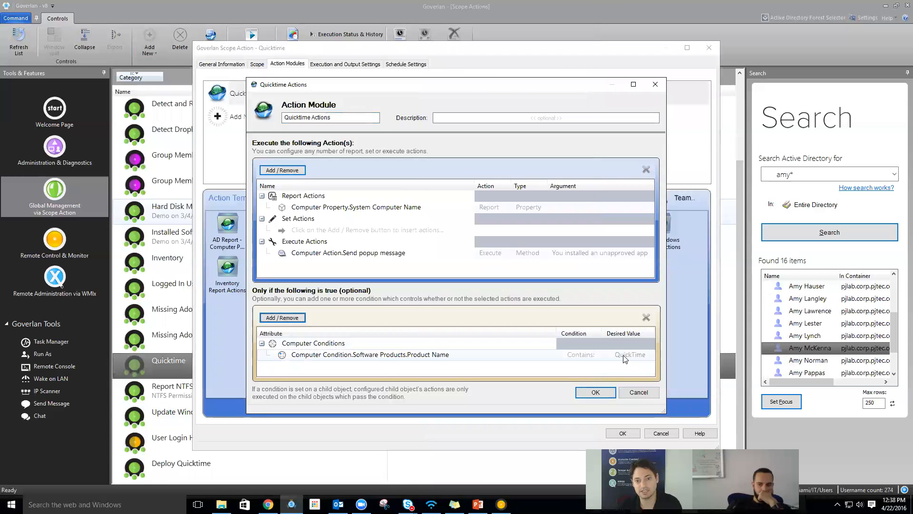
{"action": "left_click", "coordinate": [580, 256]}
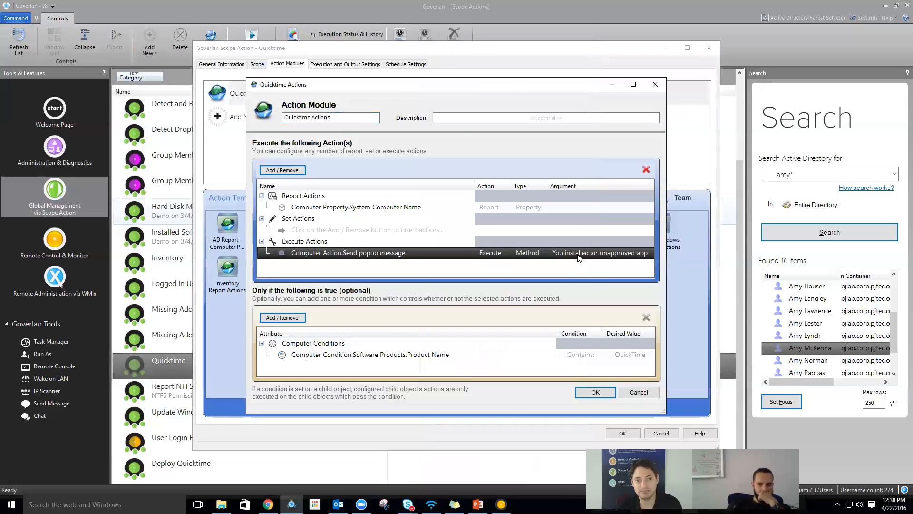
{"action": "double_click", "coordinate": [578, 257]}
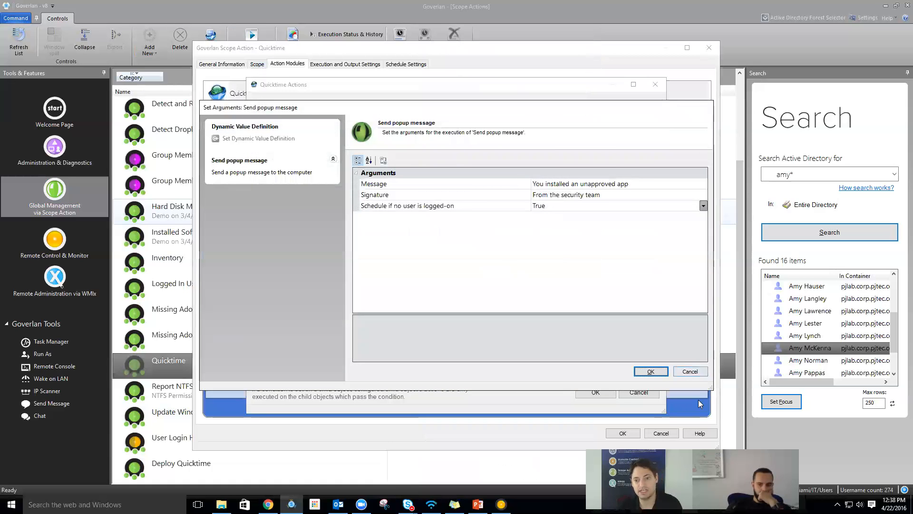
{"action": "left_click", "coordinate": [689, 371]}
{"action": "left_click", "coordinate": [633, 393]}
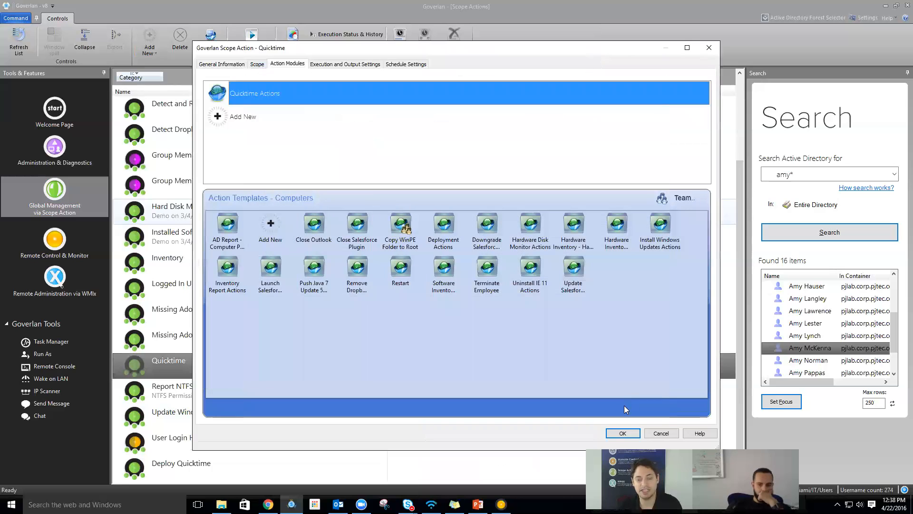
{"action": "left_click", "coordinate": [625, 431]}
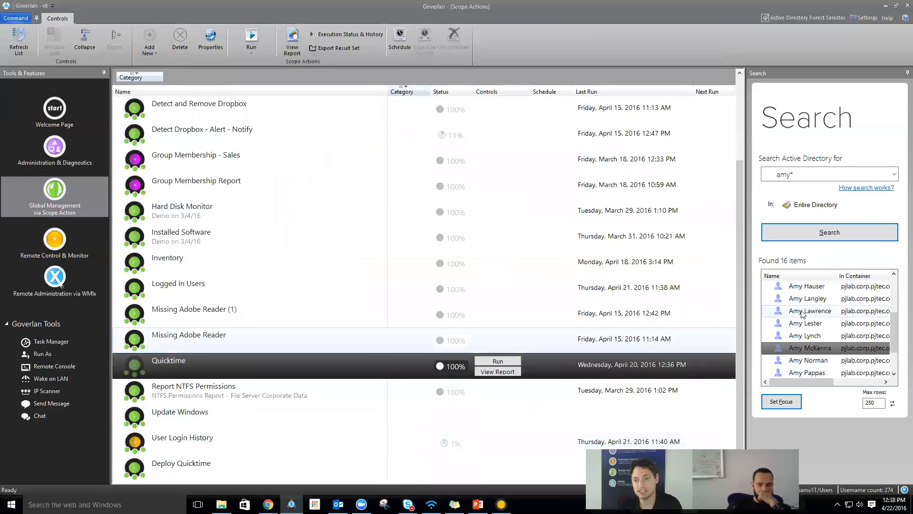
- Search the directory for long* and start a remote control session on LONGHORN-2
{"action": "double_click", "coordinate": [784, 175]}
{"action": "type", "text": "long*"}
{"action": "key", "text": "Return"}
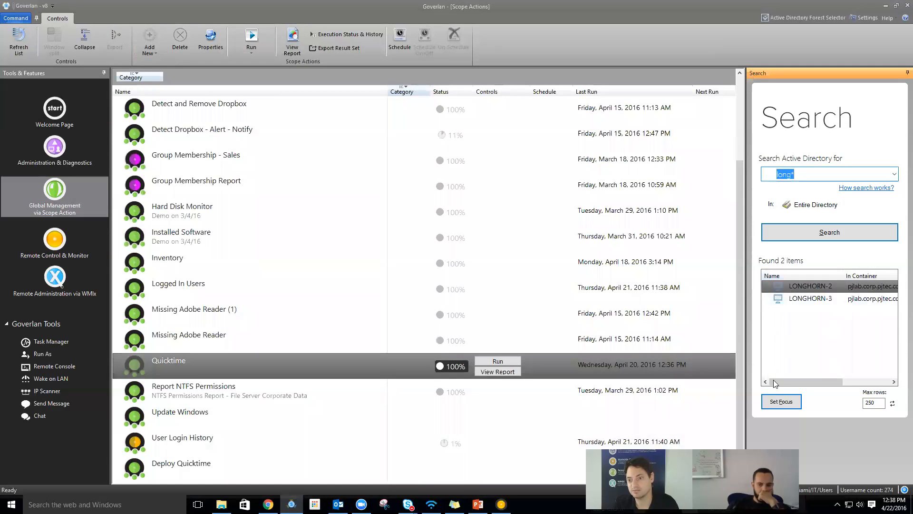
{"action": "right_click", "coordinate": [800, 285]}
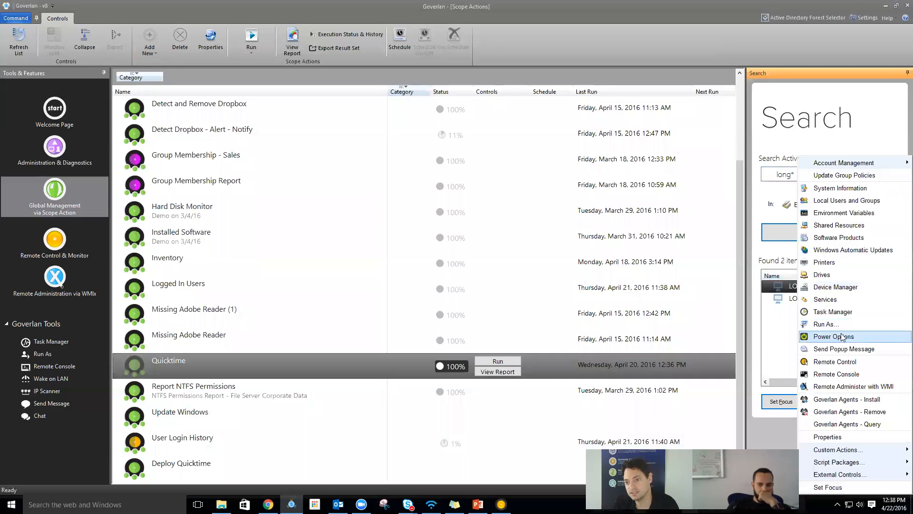
{"action": "left_click", "coordinate": [835, 361]}
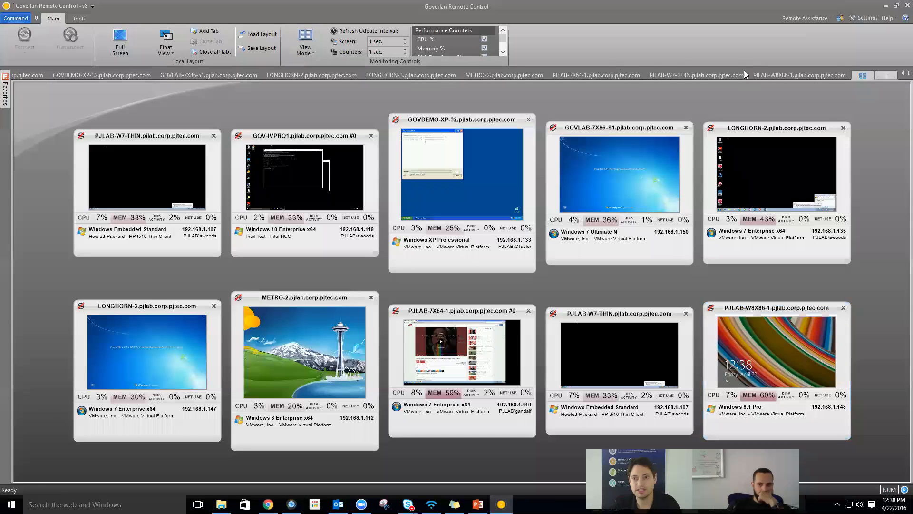
{"action": "left_click", "coordinate": [906, 5]}
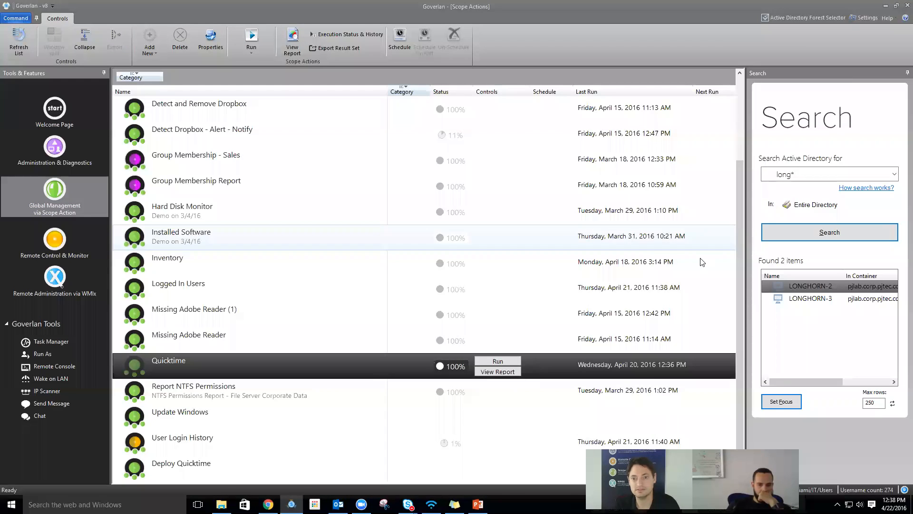
{"action": "right_click", "coordinate": [796, 292]}
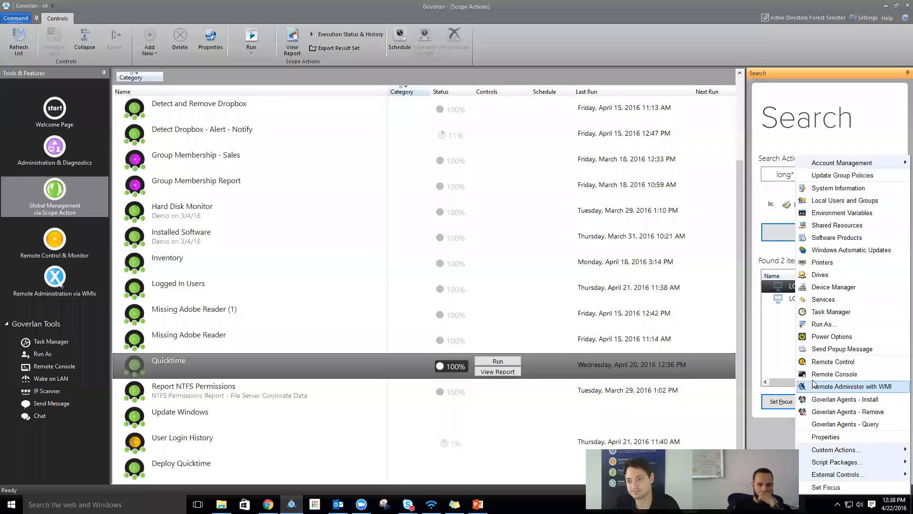
{"action": "left_click", "coordinate": [811, 364]}
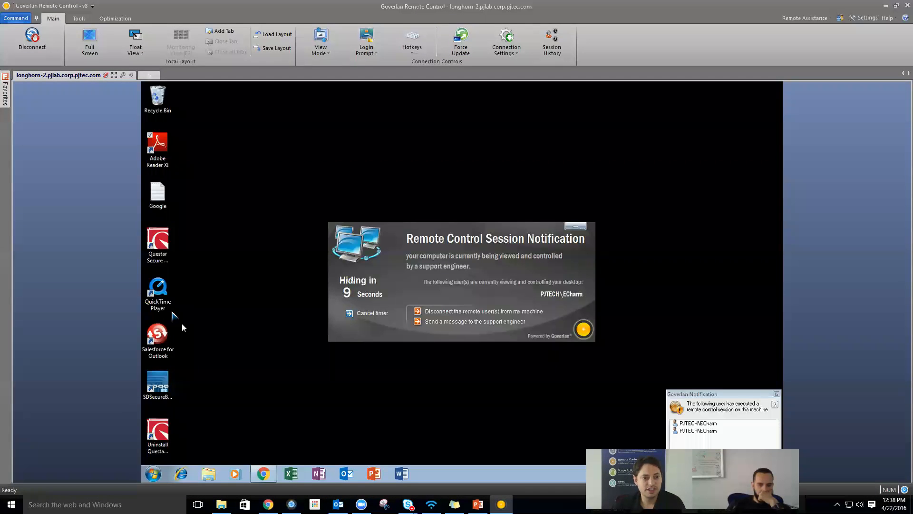
- Hide the session notification and tile the remote control and Scope Actions windows side by side
{"action": "left_click", "coordinate": [576, 226]}
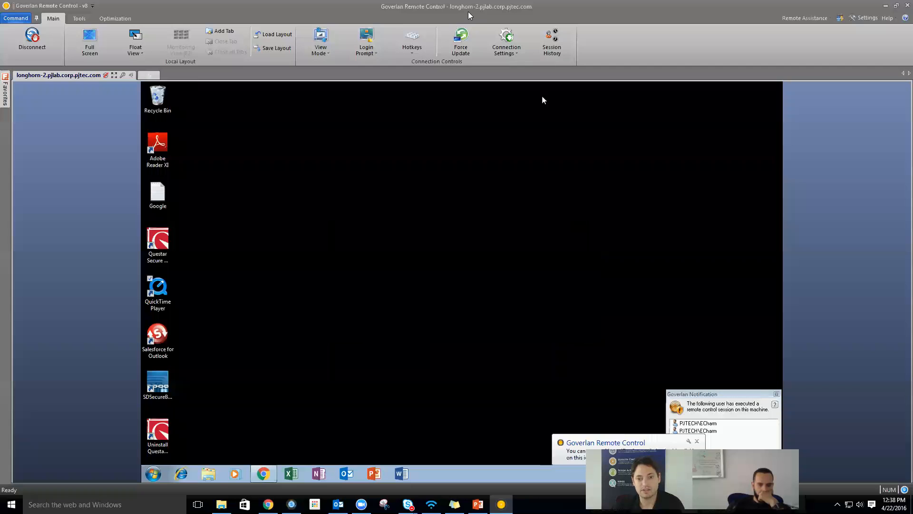
{"action": "left_click_drag", "start_coordinate": [469, 16], "coordinate": [628, 10]}
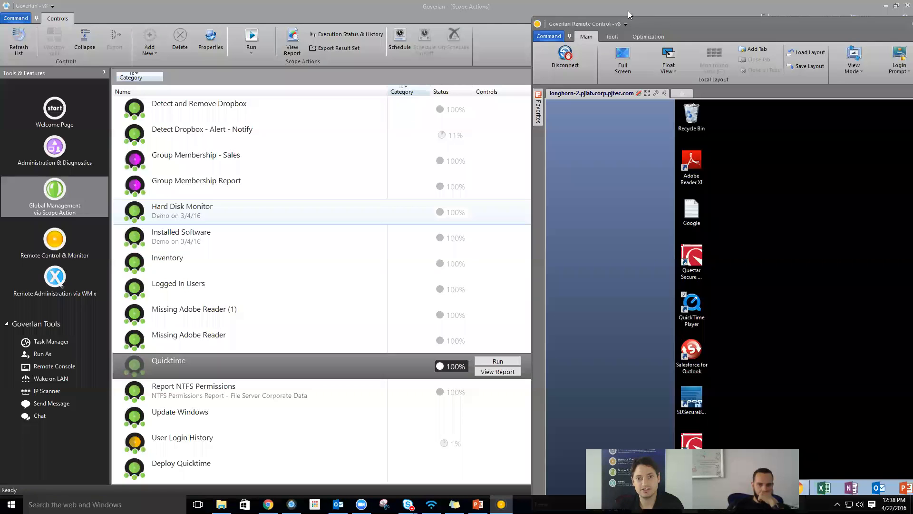
{"action": "left_click", "coordinate": [469, 4]}
{"action": "double_click", "coordinate": [29, 6]}
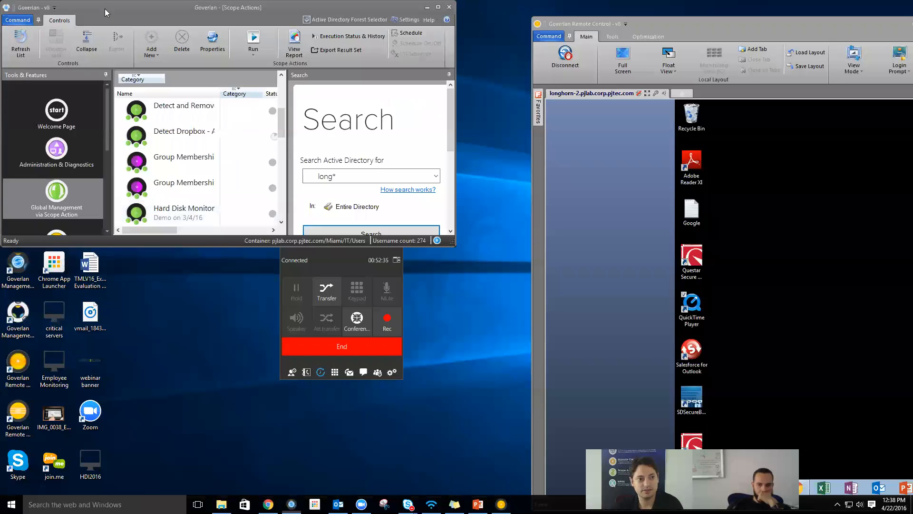
{"action": "double_click", "coordinate": [214, 245]}
{"action": "left_click", "coordinate": [680, 23]}
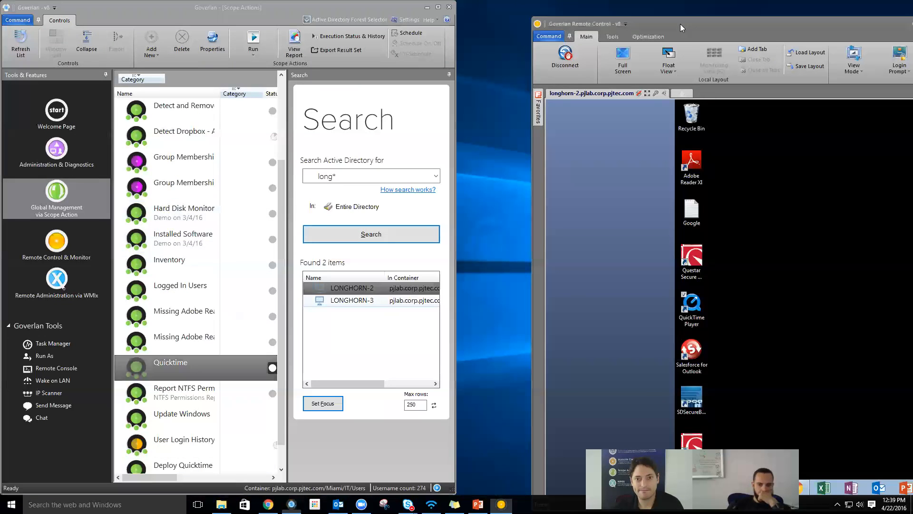
{"action": "left_click_drag", "start_coordinate": [680, 24], "coordinate": [600, 14]}
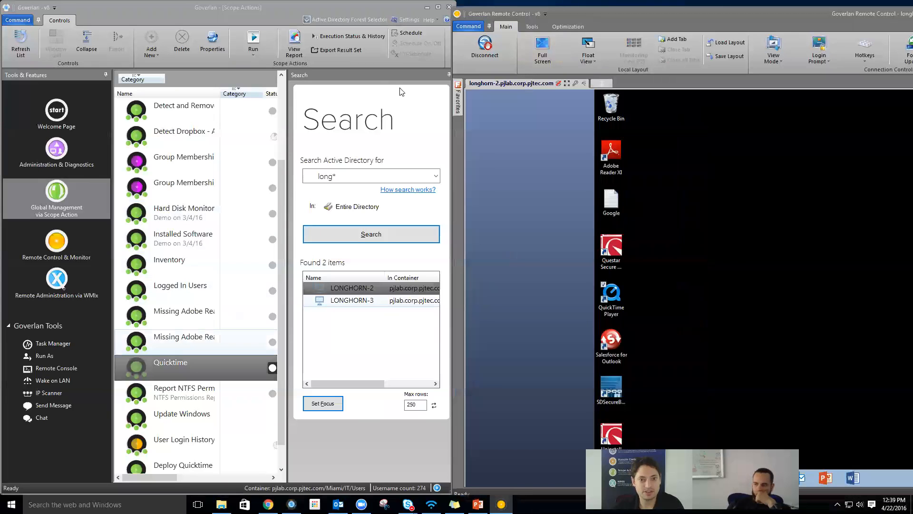
- Run the Quicktime scope action, dismiss LONGHORN-2's unapproved-app warning, and close the Quicktime browser report
{"action": "left_click", "coordinate": [445, 74]}
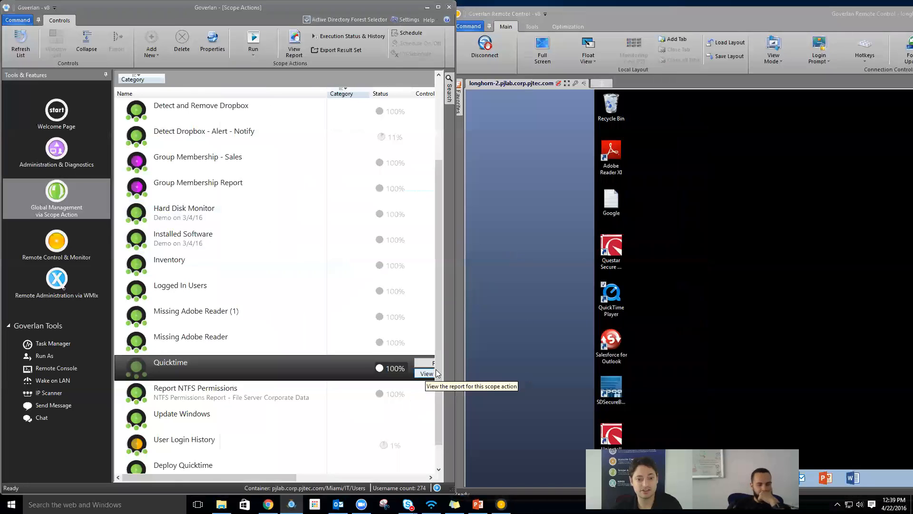
{"action": "left_click", "coordinate": [421, 363]}
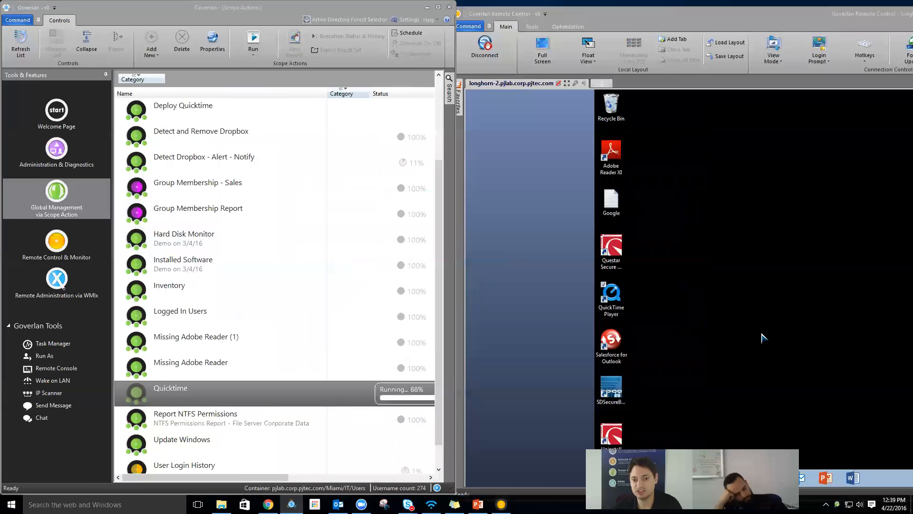
{"action": "left_click_drag", "start_coordinate": [725, 13], "coordinate": [455, 26]}
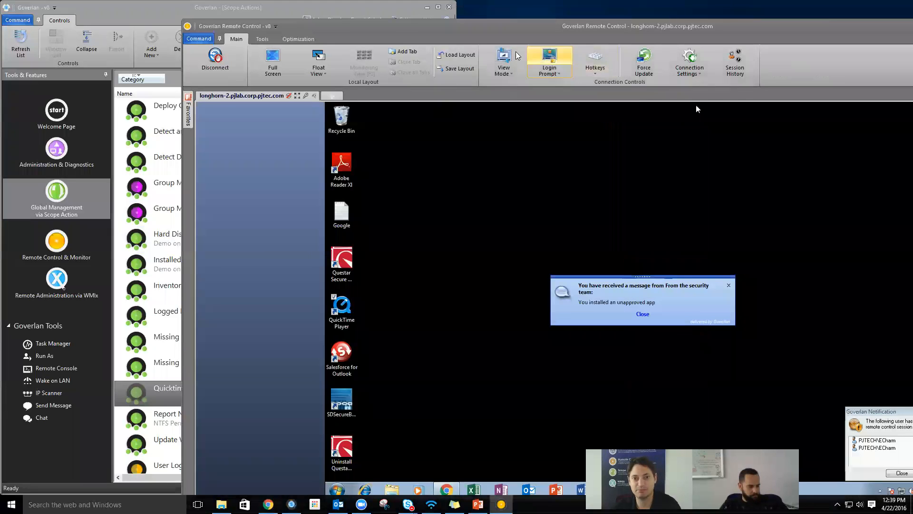
{"action": "left_click", "coordinate": [642, 314]}
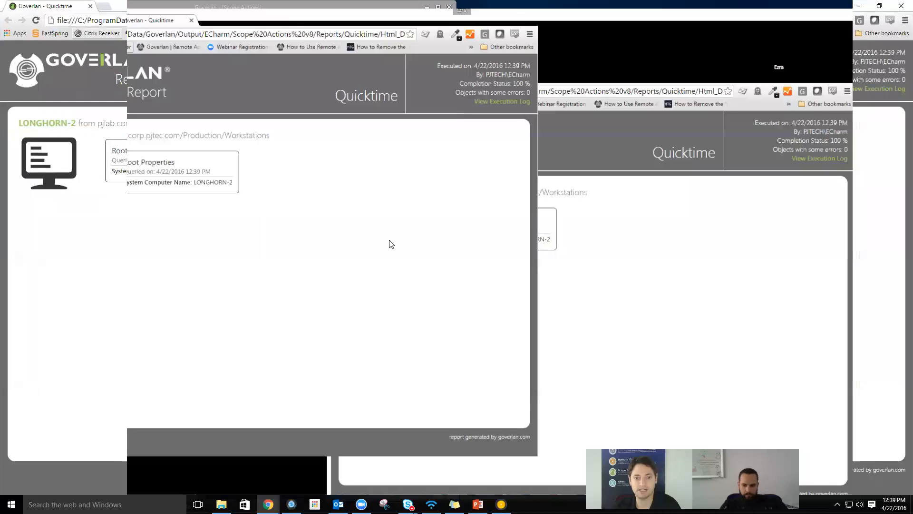
{"action": "left_click", "coordinate": [900, 7]}
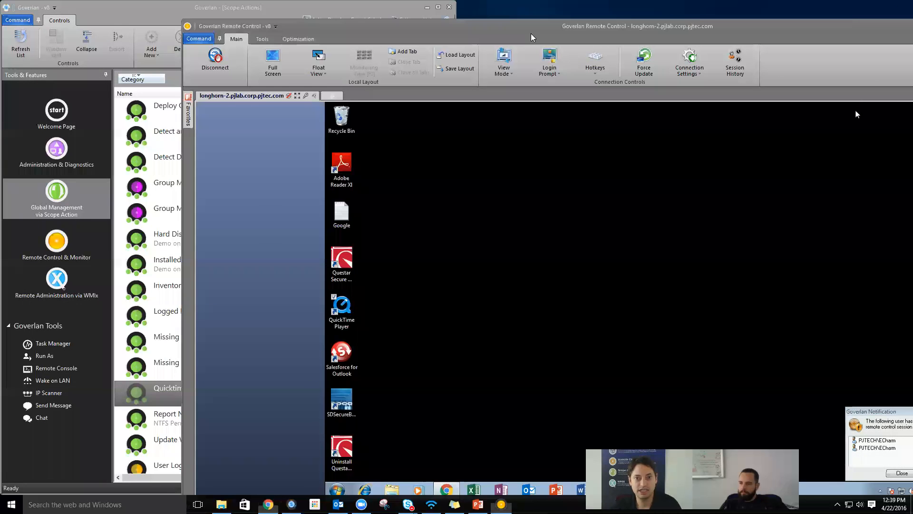
{"action": "left_click_drag", "start_coordinate": [531, 33], "coordinate": [607, 15]}
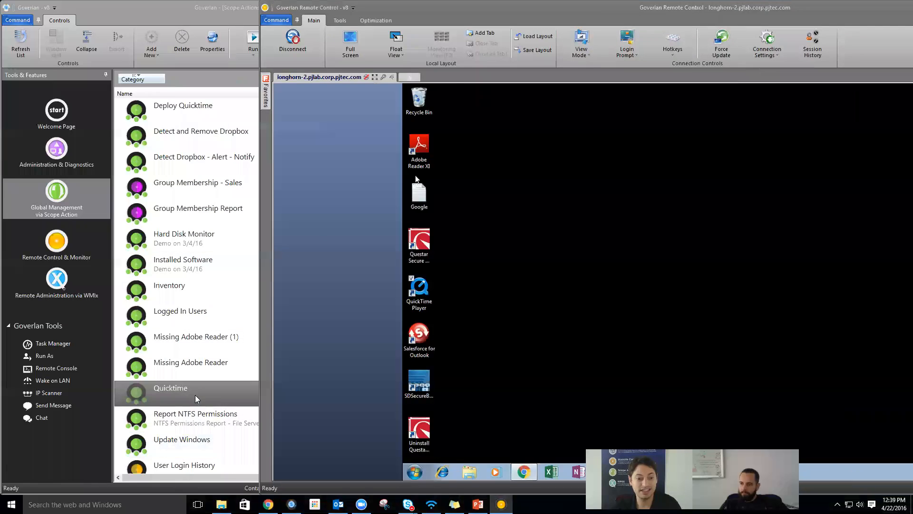
- Open the Quicktime scope action's properties on the Action Modules view
{"action": "left_click", "coordinate": [195, 395]}
{"action": "right_click", "coordinate": [195, 394]}
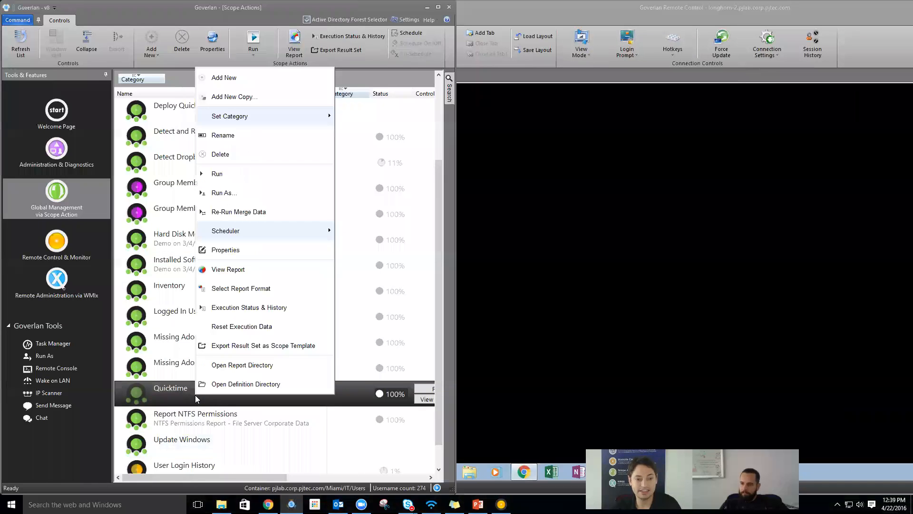
{"action": "left_click", "coordinate": [246, 258]}
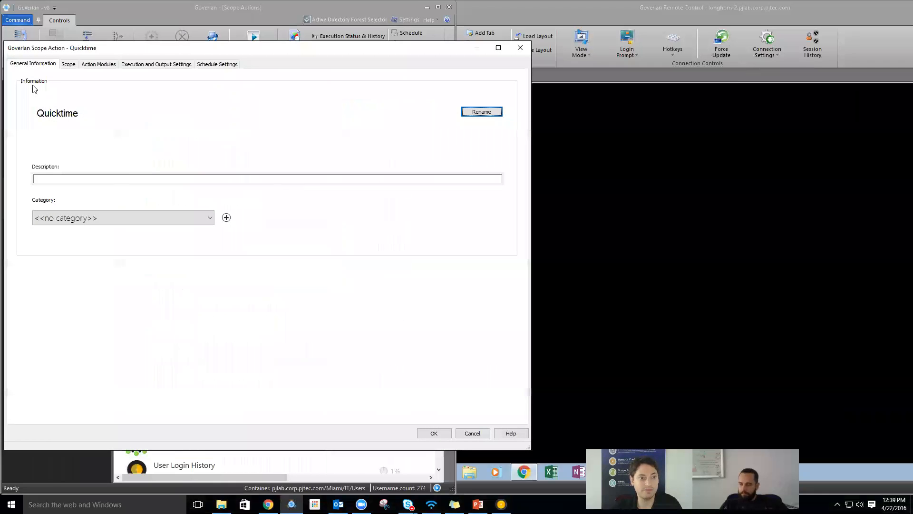
{"action": "left_click", "coordinate": [85, 66]}
- Inspect the Quicktime Actions module's Add / Remove action list, then close it unchanged
{"action": "double_click", "coordinate": [75, 93]}
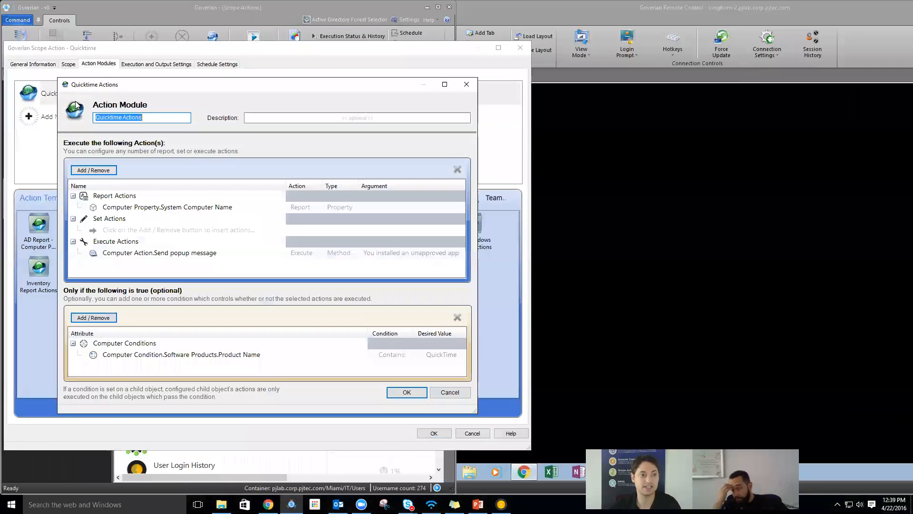
{"action": "left_click", "coordinate": [92, 172]}
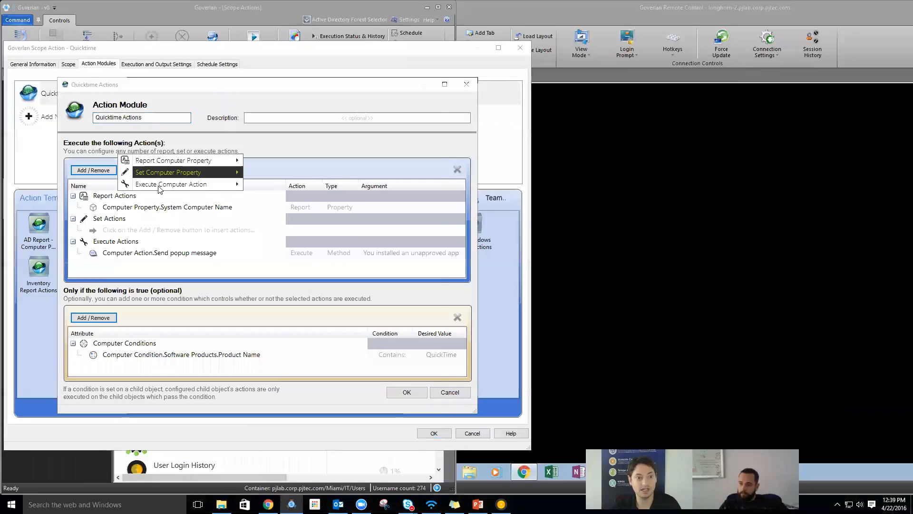
{"action": "mouse_move", "coordinate": [159, 189]}
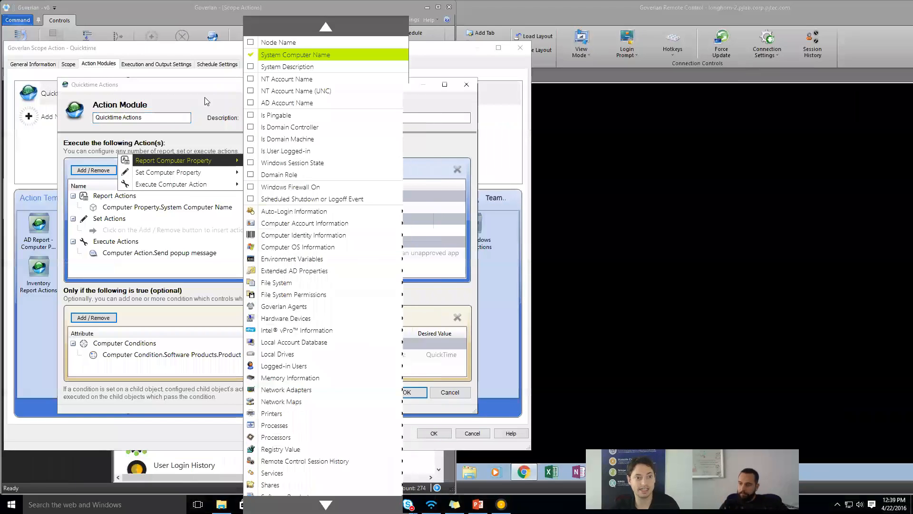
{"action": "left_click", "coordinate": [206, 100]}
{"action": "key", "text": "Escape"}
- Create an 'Uninstall Quicktime' action module with a software un-install instance action
{"action": "double_click", "coordinate": [55, 119]}
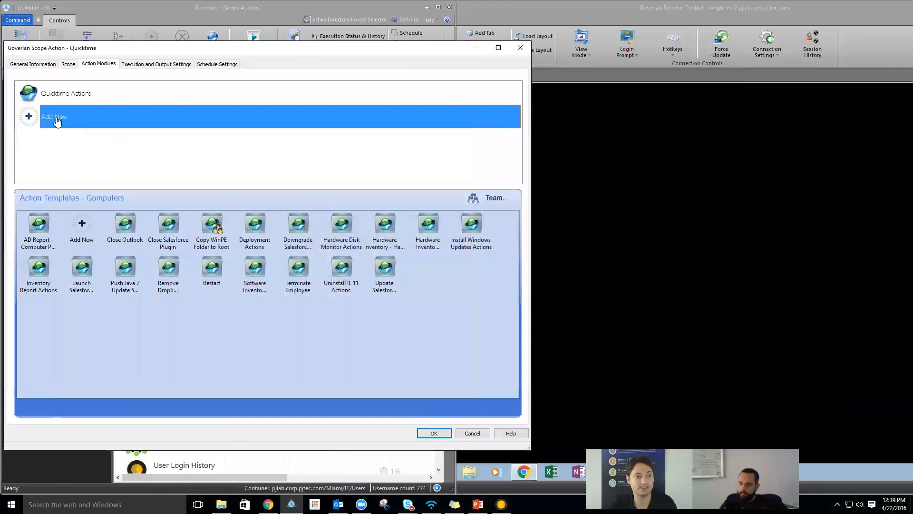
{"action": "type", "text": "U"}
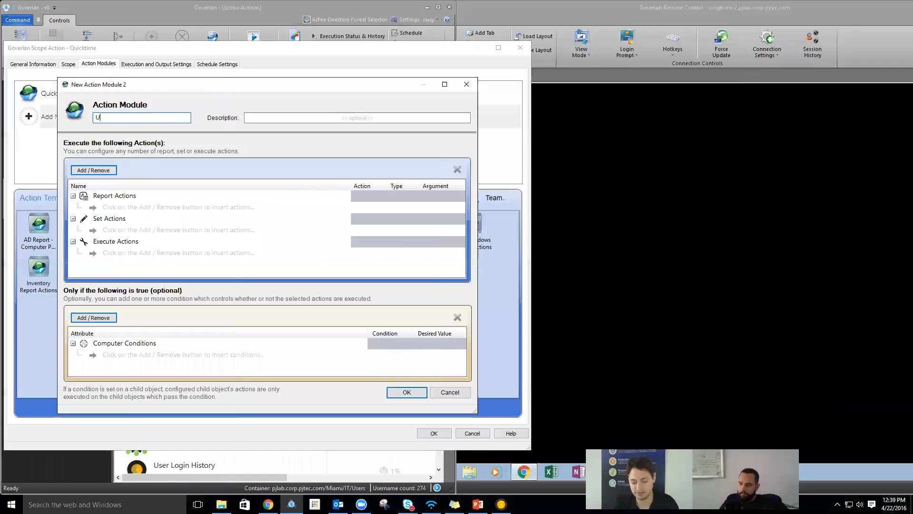
{"action": "type", "text": "ninstall "}
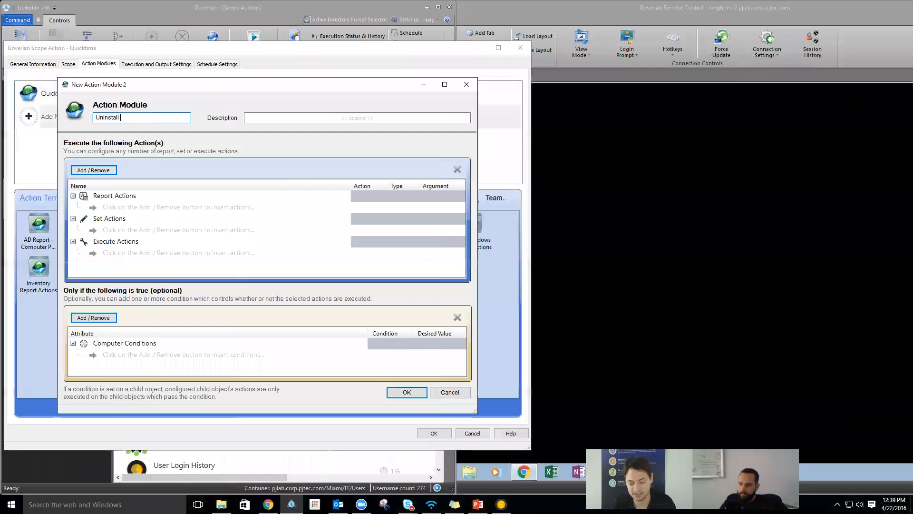
{"action": "type", "text": "Quicktime"}
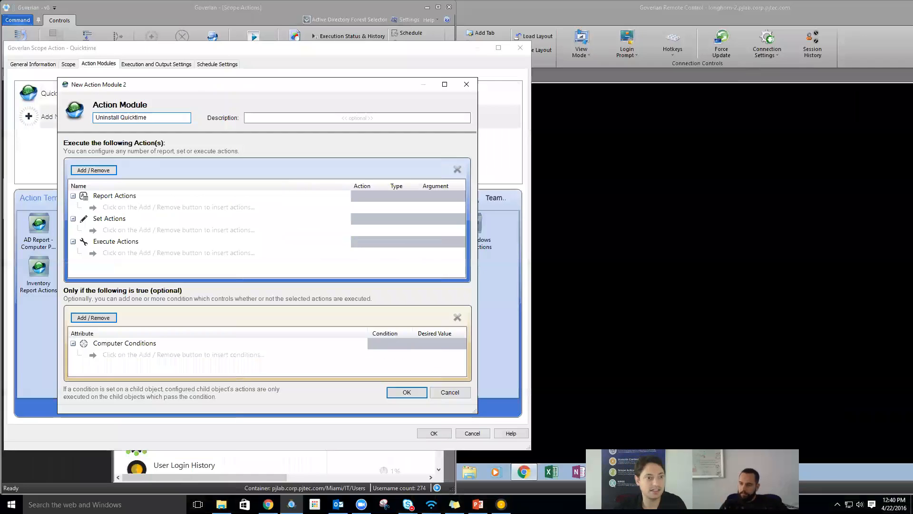
{"action": "left_click", "coordinate": [81, 171]}
{"action": "mouse_move", "coordinate": [171, 184]}
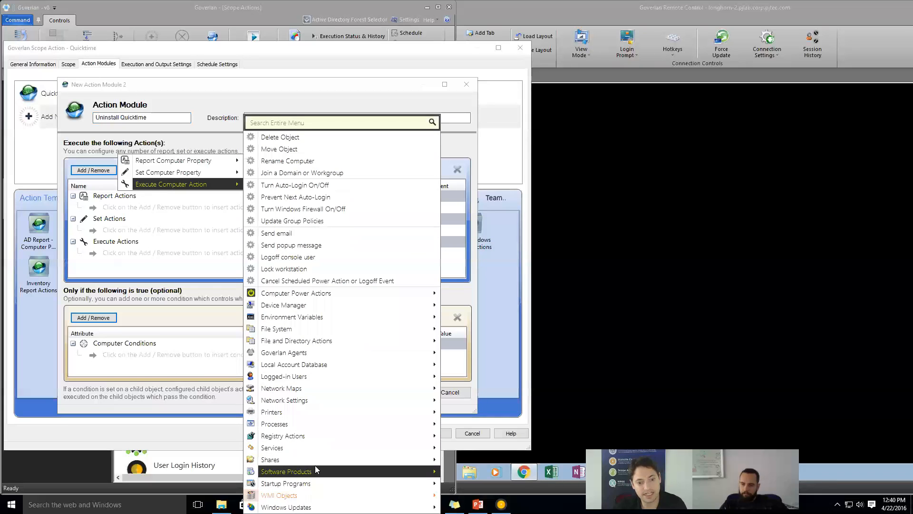
{"action": "mouse_move", "coordinate": [317, 471]}
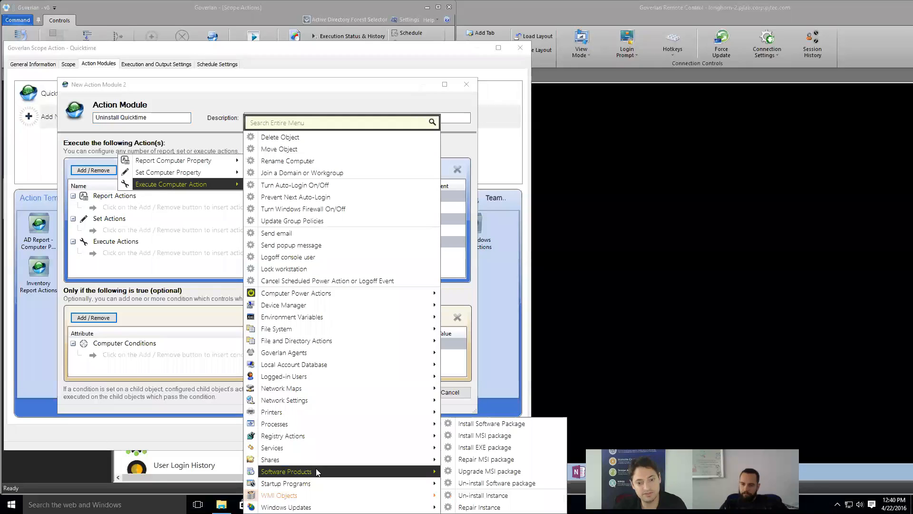
{"action": "left_click", "coordinate": [495, 497]}
- Add a Product Name Contains 'Quicktime' condition, then save the module and scope action
{"action": "left_click", "coordinate": [99, 318]}
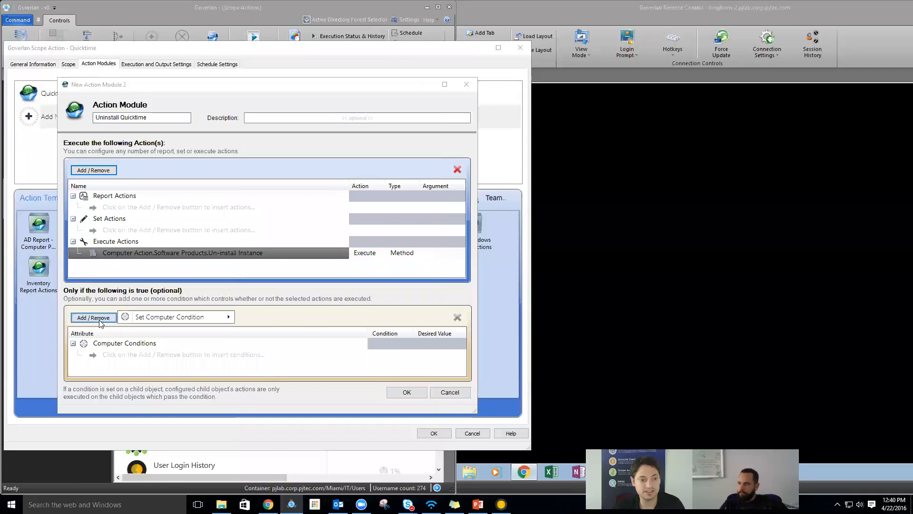
{"action": "mouse_move", "coordinate": [143, 317]}
{"action": "mouse_move", "coordinate": [282, 469]}
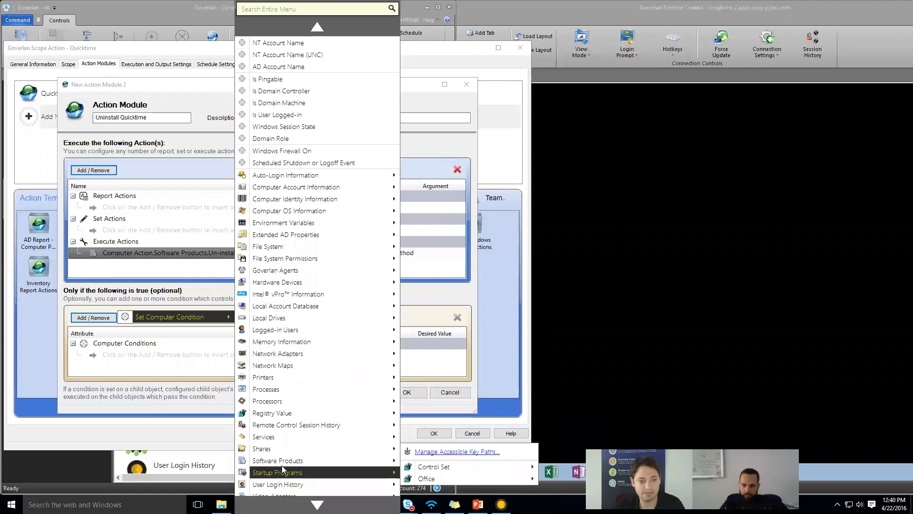
{"action": "left_click", "coordinate": [444, 270]}
{"action": "left_click", "coordinate": [372, 356]}
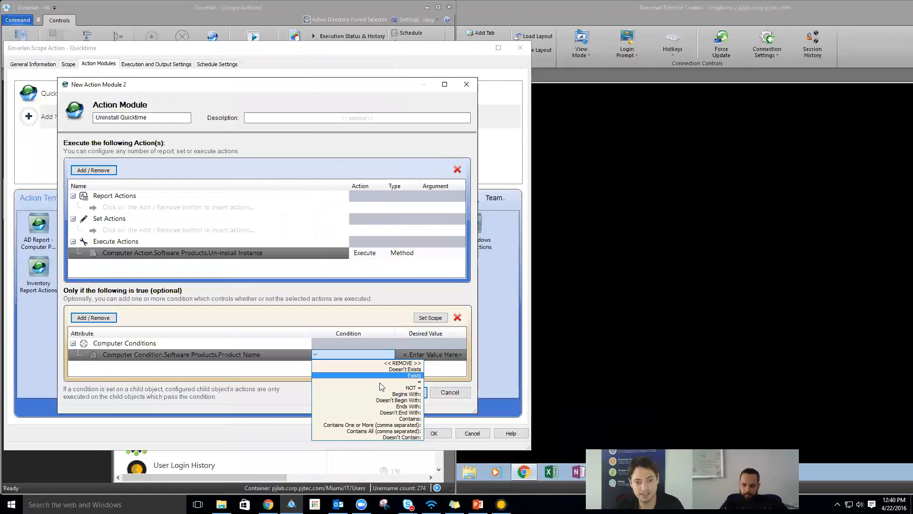
{"action": "left_click", "coordinate": [404, 419]}
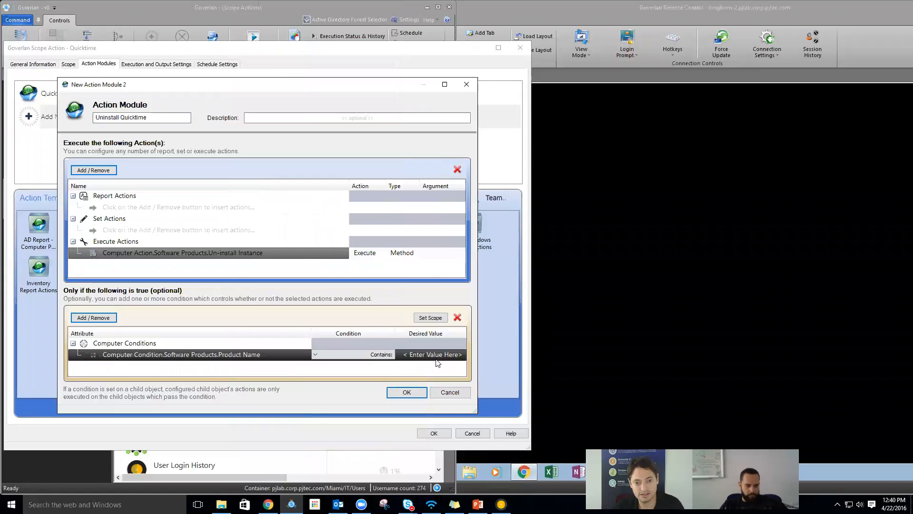
{"action": "left_click", "coordinate": [437, 357]}
{"action": "left_click", "coordinate": [416, 183]}
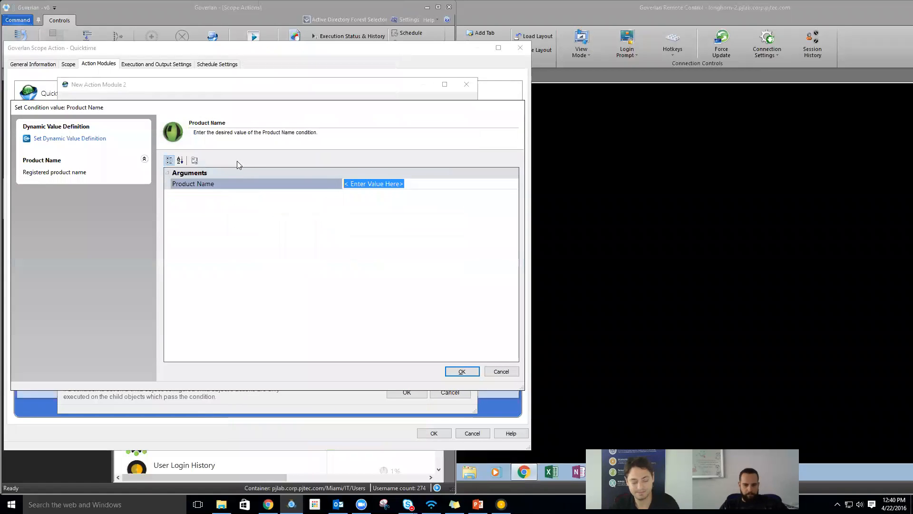
{"action": "type", "text": "Quicktime"}
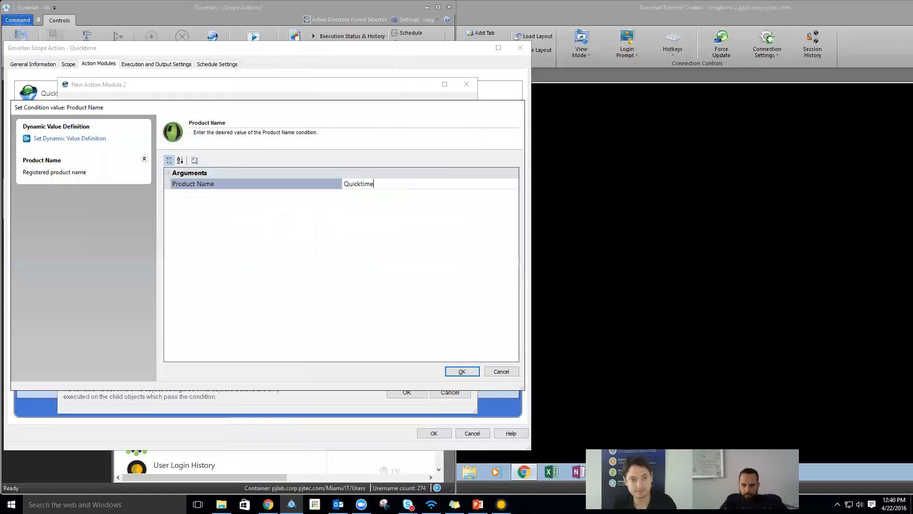
{"action": "left_click", "coordinate": [449, 370]}
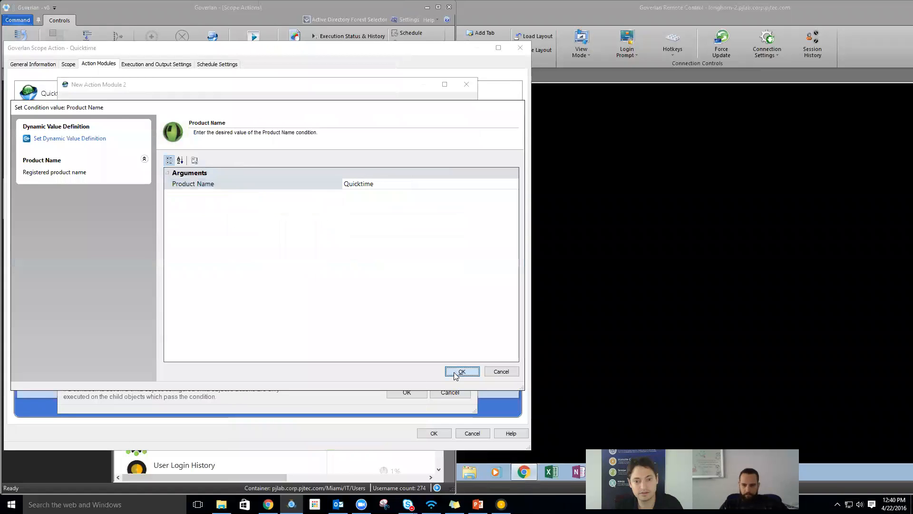
{"action": "left_click", "coordinate": [402, 392]}
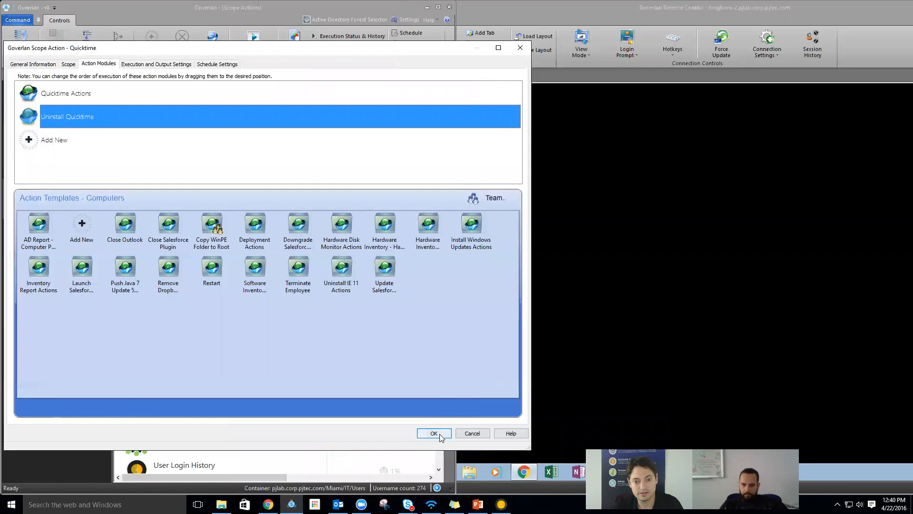
{"action": "left_click", "coordinate": [434, 433]}
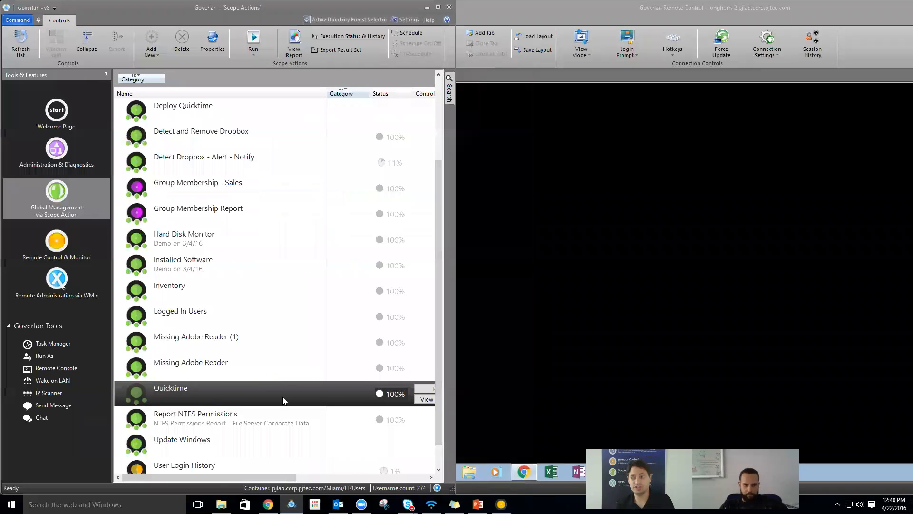
- Rerun the Quicktime scope action and dismiss the security message on LONGHORN-2's desktop
{"action": "left_click", "coordinate": [506, 325]}
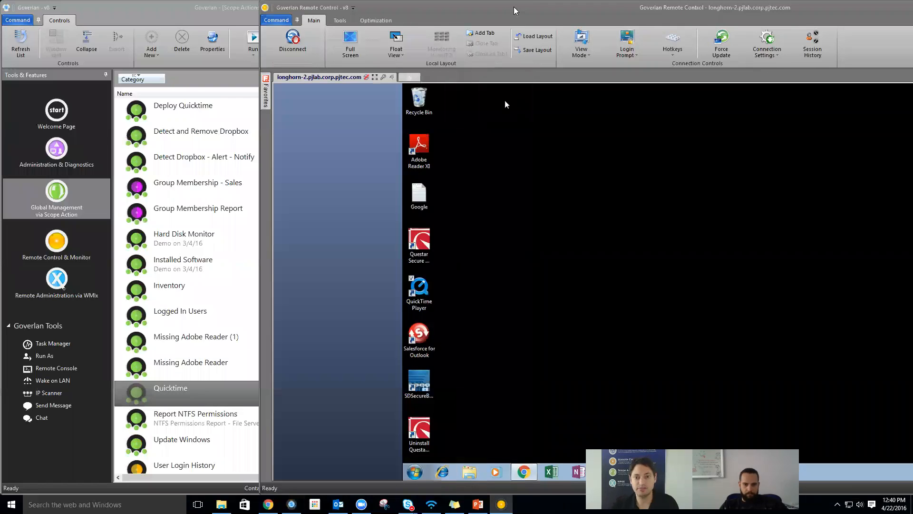
{"action": "double_click", "coordinate": [514, 10]}
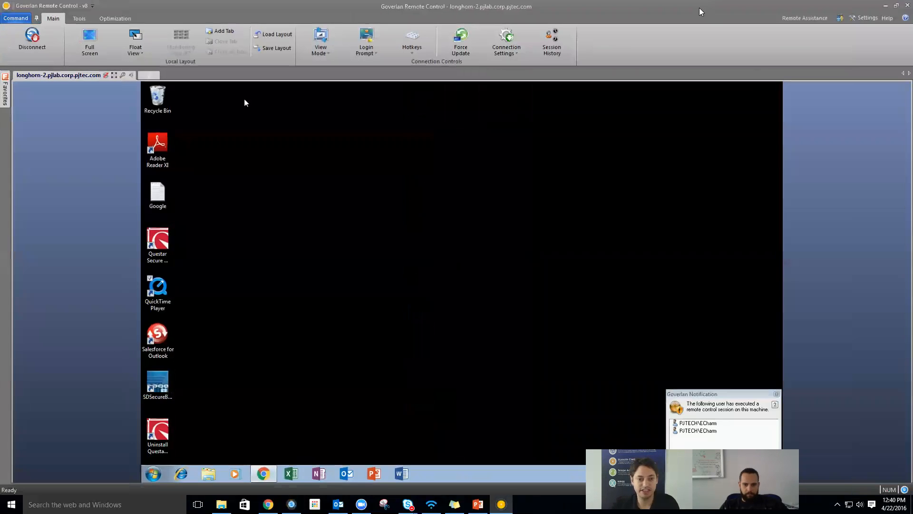
{"action": "double_click", "coordinate": [484, 10]}
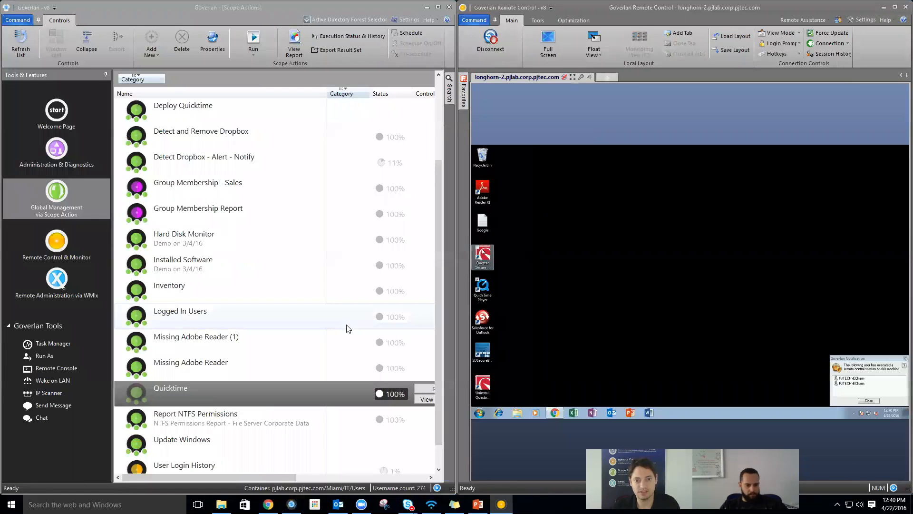
{"action": "left_click", "coordinate": [315, 401]}
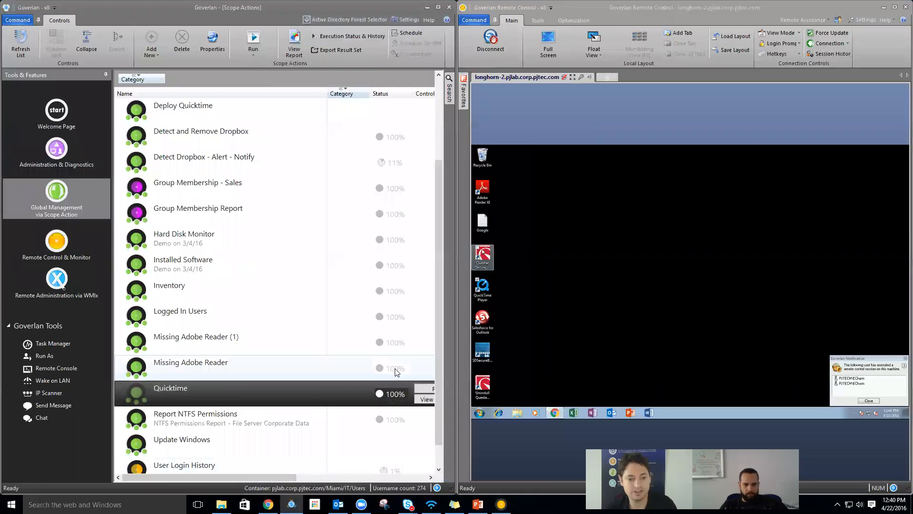
{"action": "left_click", "coordinate": [423, 389]}
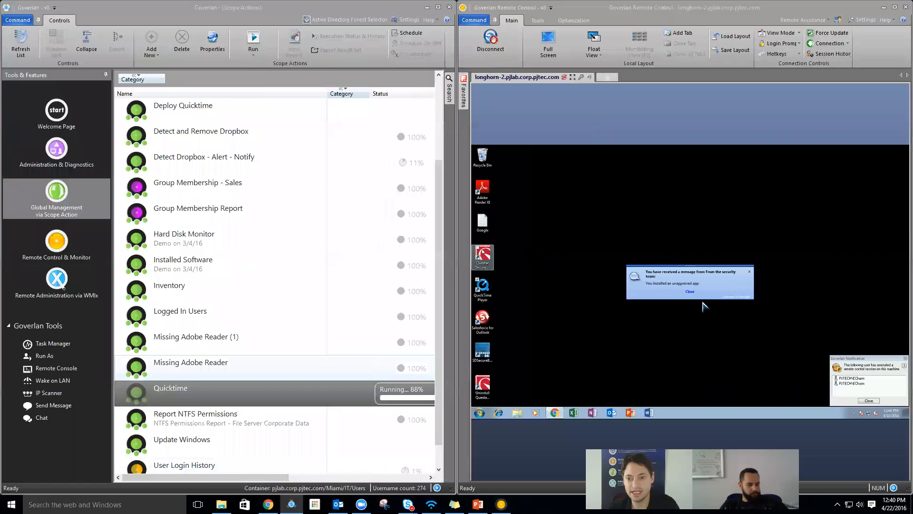
{"action": "left_click", "coordinate": [689, 293]}
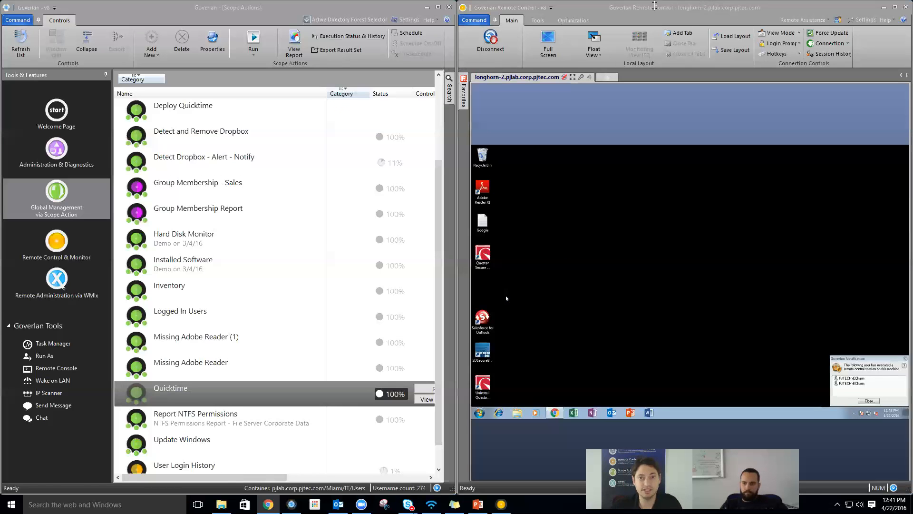
- Push the remote session aside, maximise Scope Actions, and select the Missing Adobe Reader row
{"action": "left_click_drag", "start_coordinate": [657, 9], "coordinate": [912, 106]}
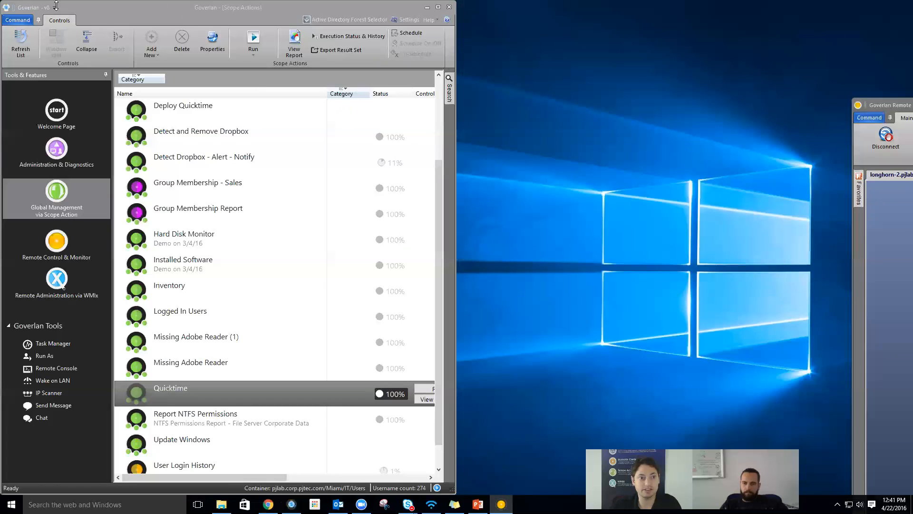
{"action": "double_click", "coordinate": [110, 10]}
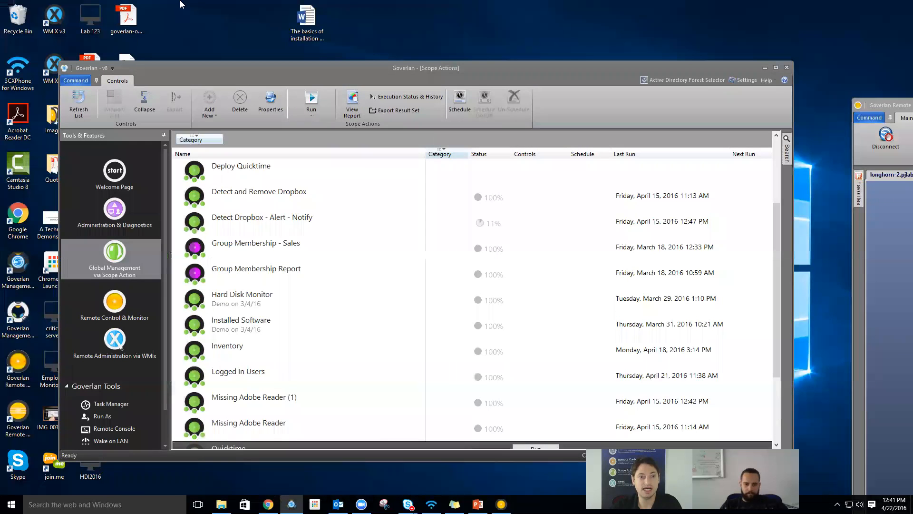
{"action": "double_click", "coordinate": [178, 69]}
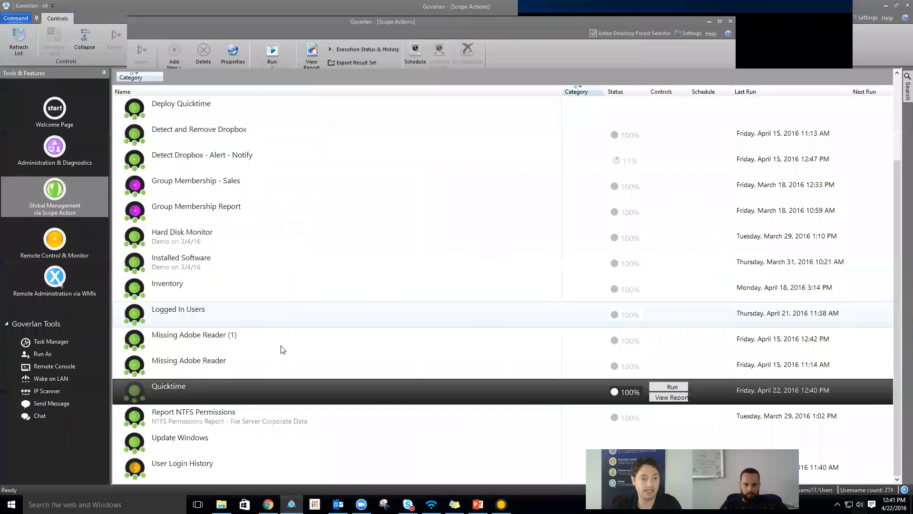
{"action": "right_click", "coordinate": [278, 386]}
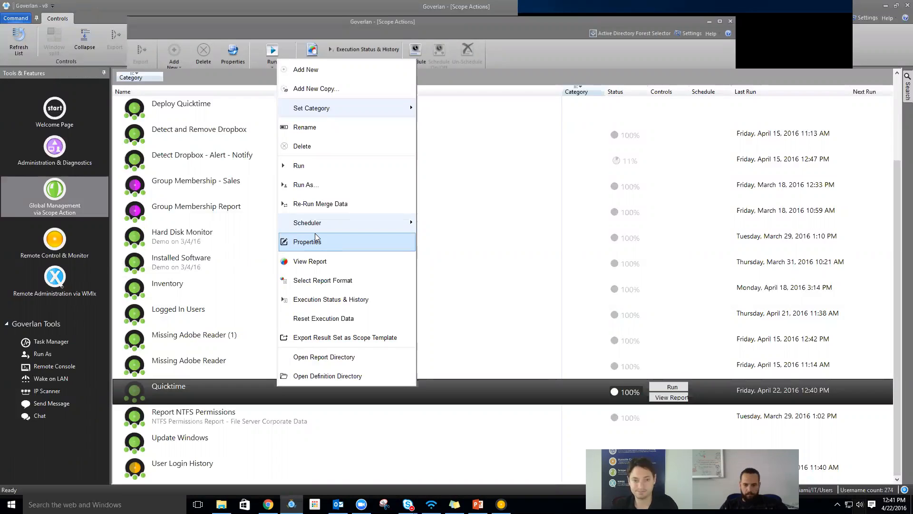
{"action": "left_click", "coordinate": [186, 360]}
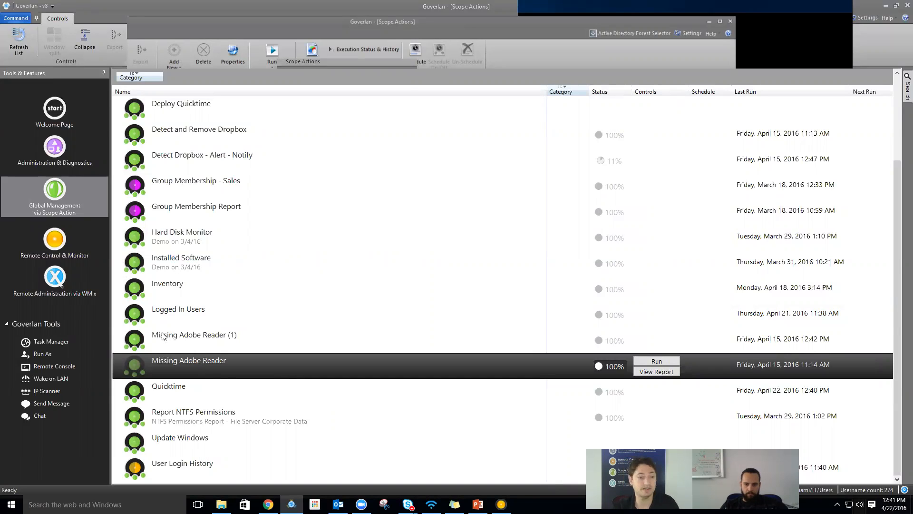
- Open Missing Adobe Reader's properties and glance at its action modules and execution/output settings
{"action": "right_click", "coordinate": [210, 371]}
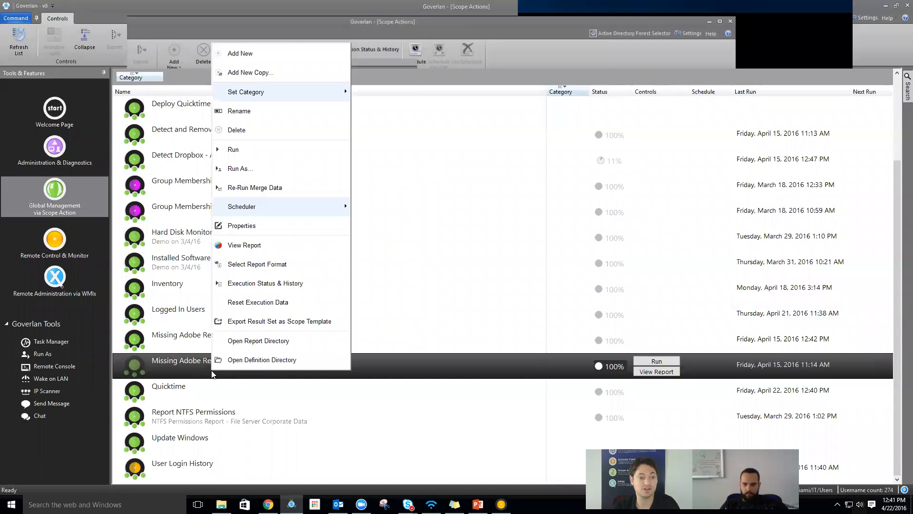
{"action": "left_click", "coordinate": [256, 227]}
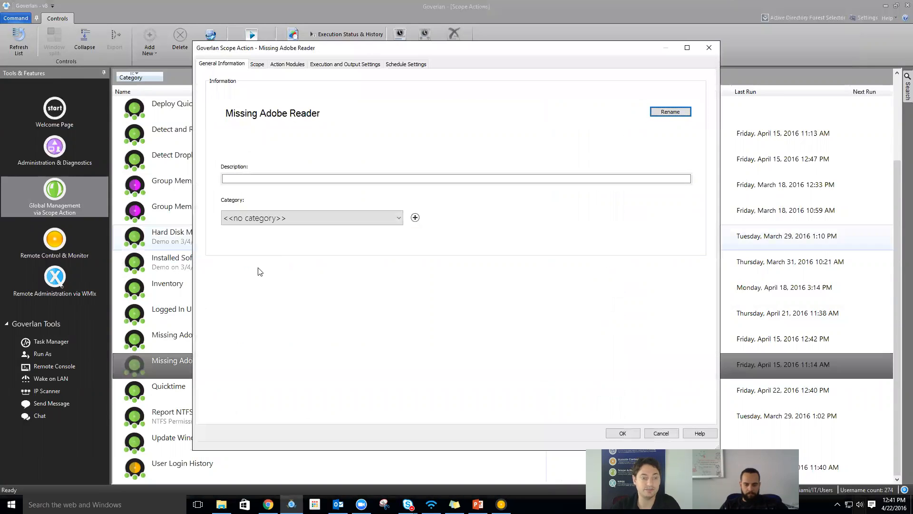
{"action": "left_click", "coordinate": [298, 64]}
{"action": "left_click", "coordinate": [317, 65]}
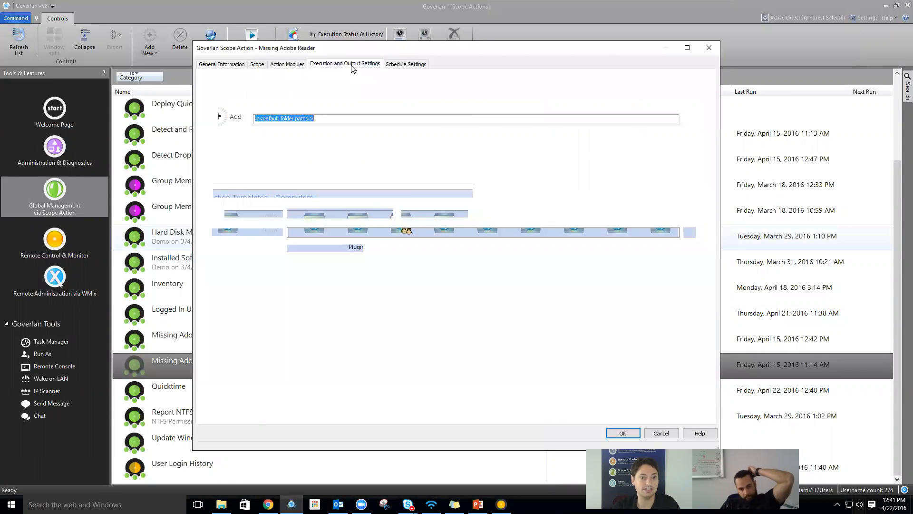
{"action": "left_click", "coordinate": [299, 65]}
- Review the module's Computer Name report and Product Name condition scope, cancel out, and run it
{"action": "double_click", "coordinate": [274, 100]}
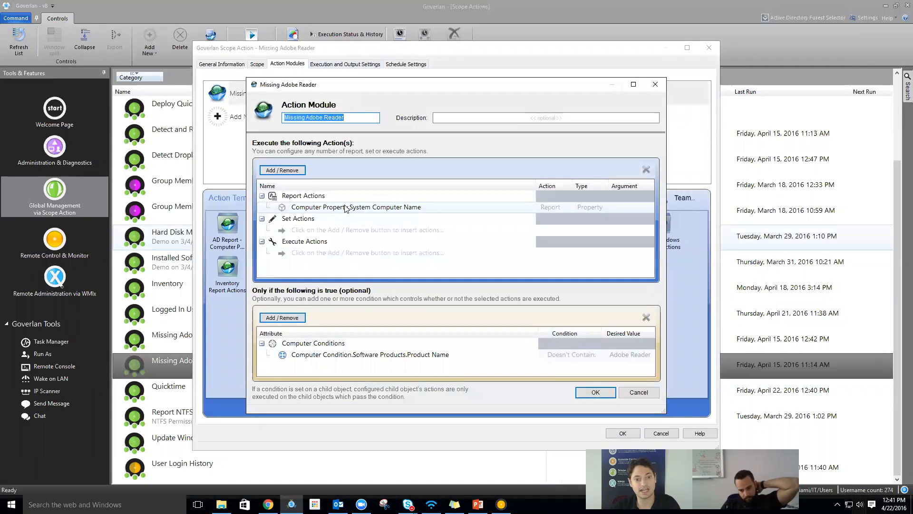
{"action": "left_click", "coordinate": [349, 207]}
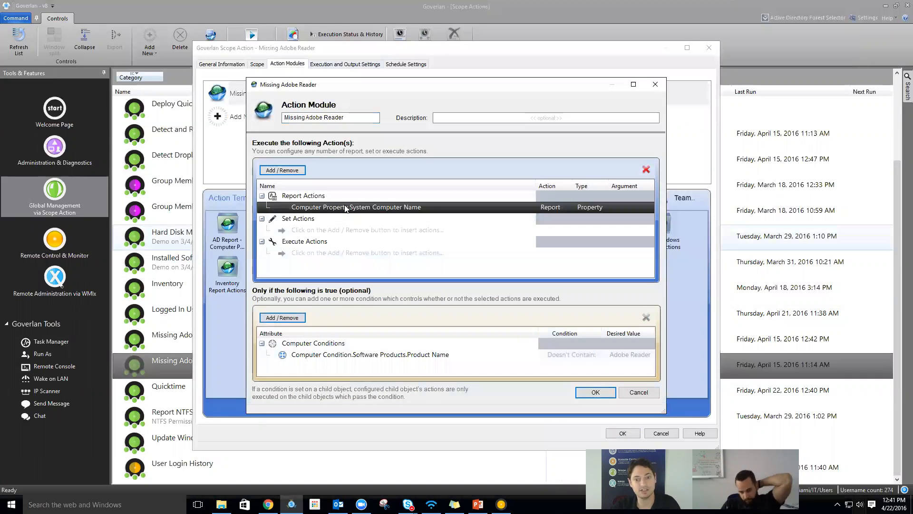
{"action": "left_click", "coordinate": [373, 353]}
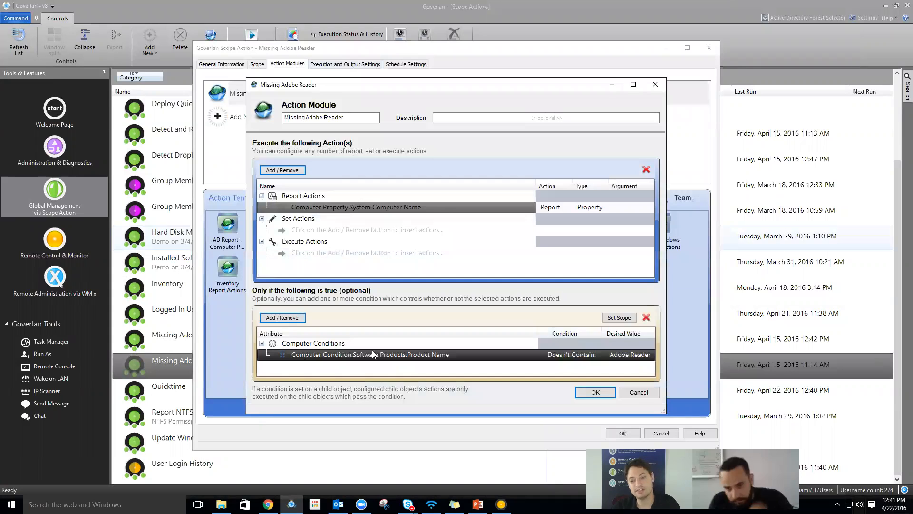
{"action": "left_click", "coordinate": [615, 318]}
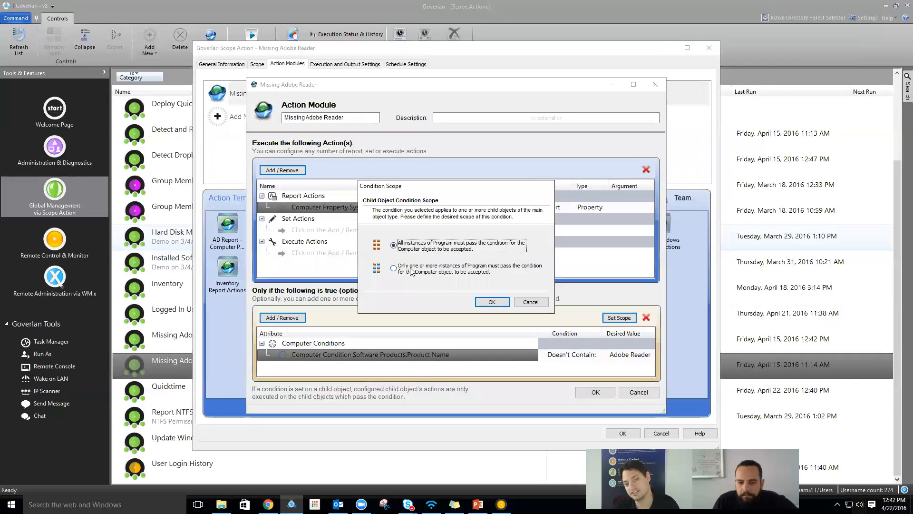
{"action": "left_click", "coordinate": [531, 302]}
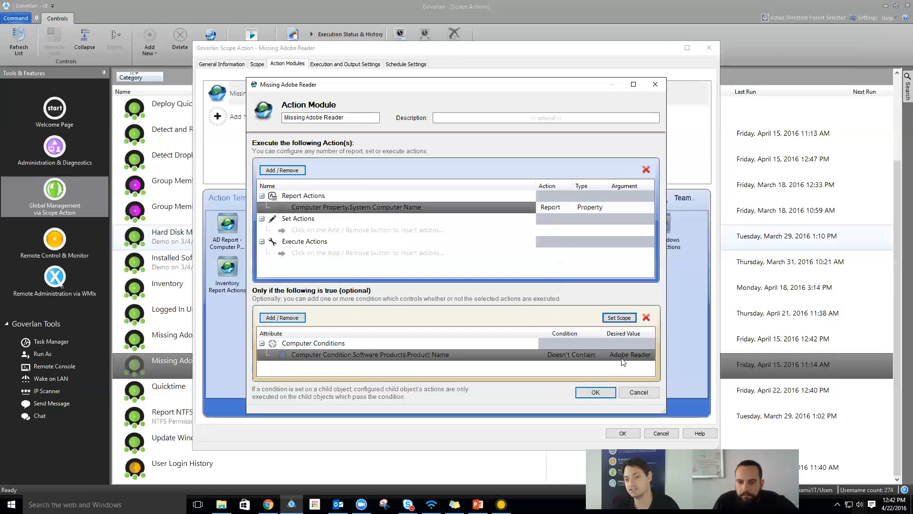
{"action": "left_click", "coordinate": [638, 393]}
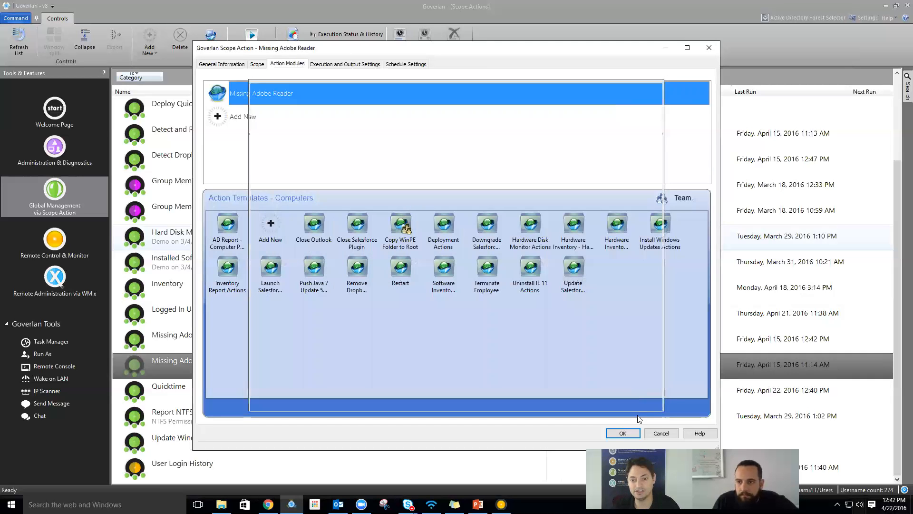
{"action": "left_click", "coordinate": [661, 433]}
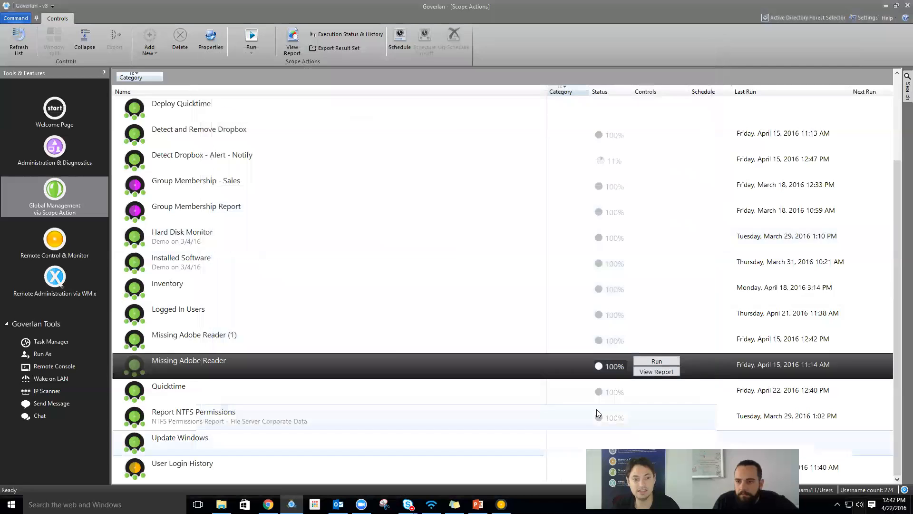
{"action": "left_click", "coordinate": [648, 358]}
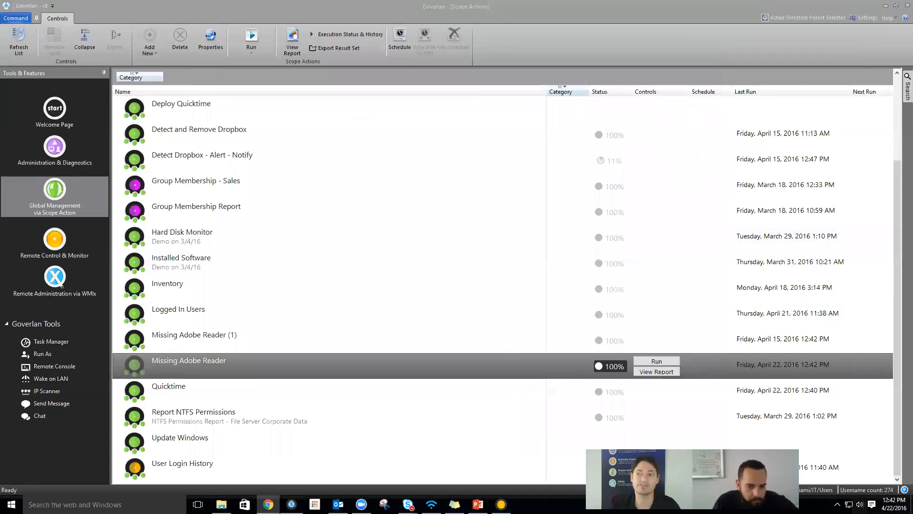
- Bring the Missing Adobe Reader report listing LONGHORN-3 and PJLAB-W7-THIN into view
{"action": "left_click_drag", "start_coordinate": [904, 33], "coordinate": [364, 58]}
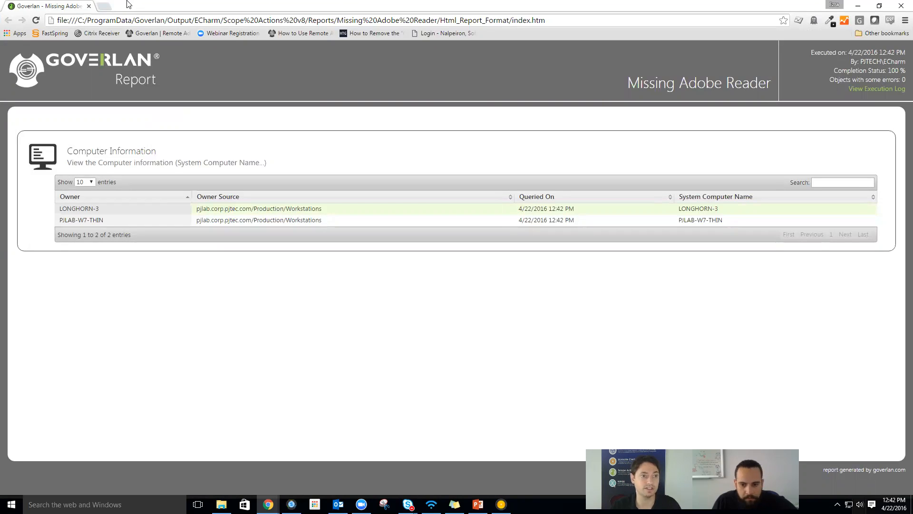
- Close the Missing Adobe Reader report tab in Chrome
{"action": "left_click", "coordinate": [89, 5]}
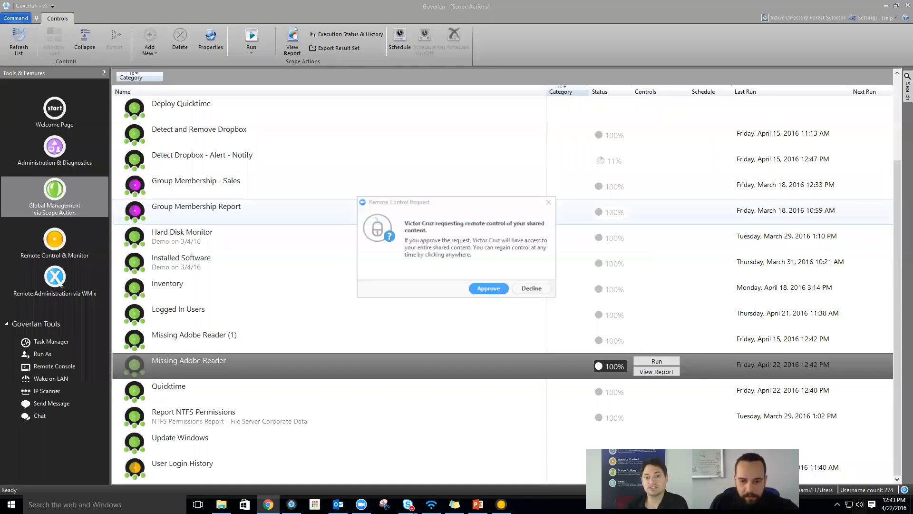
- Dismiss the remote control prompt and reopen the Missing Adobe Reader action module for editing
{"action": "left_click", "coordinate": [488, 288]}
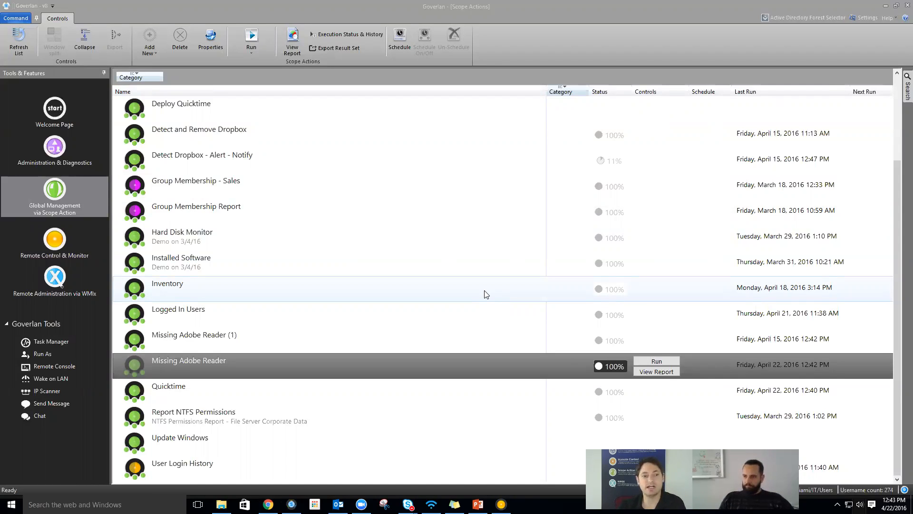
{"action": "right_click", "coordinate": [309, 355]}
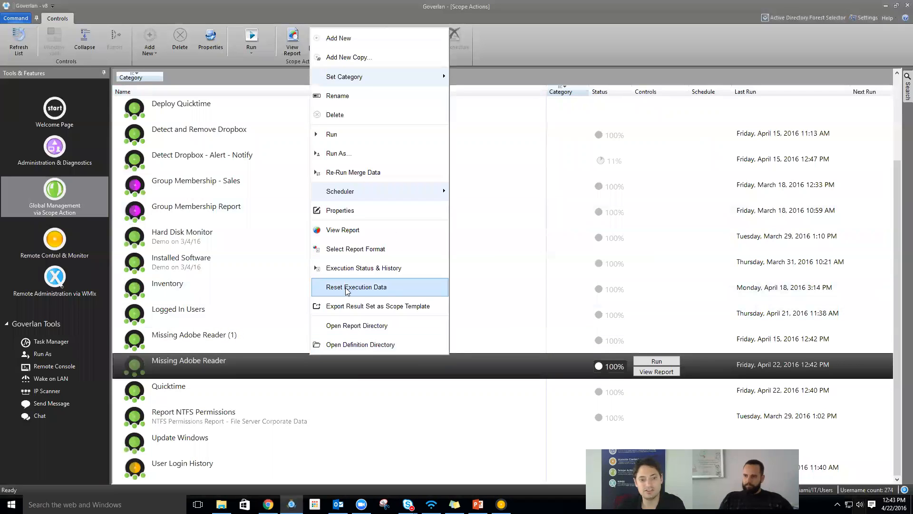
{"action": "left_click", "coordinate": [346, 209]}
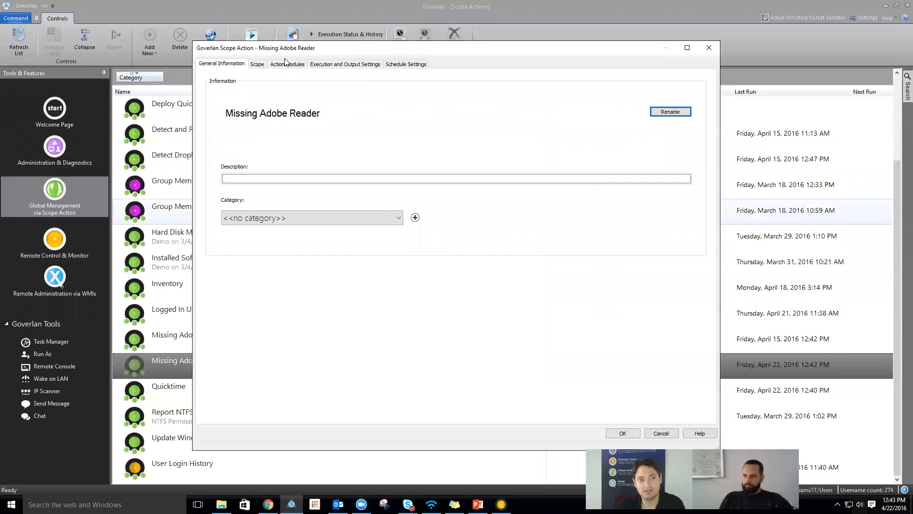
{"action": "left_click", "coordinate": [286, 64]}
{"action": "left_click", "coordinate": [263, 93]}
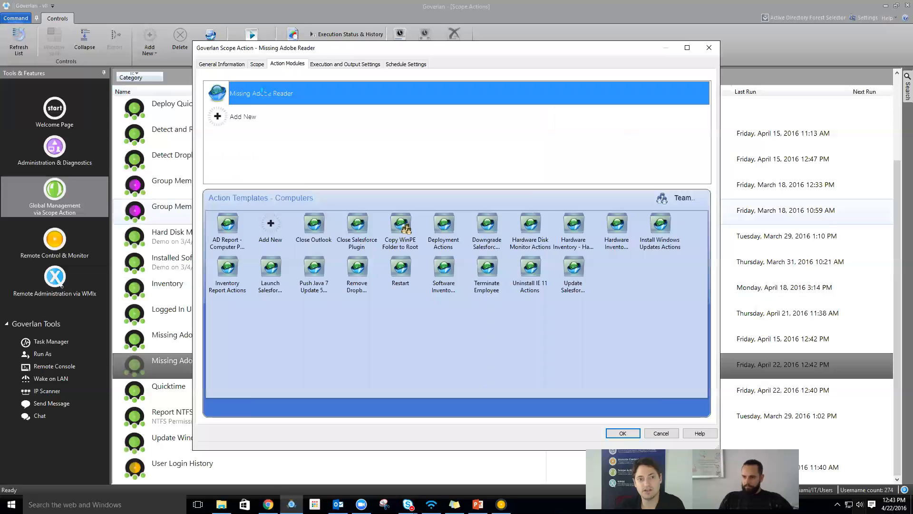
{"action": "double_click", "coordinate": [263, 92]}
- Browse the Add / Remove Execute Computer Action submenus, such as File and Directory Actions
{"action": "left_click", "coordinate": [282, 170]}
{"action": "mouse_move", "coordinate": [371, 163]}
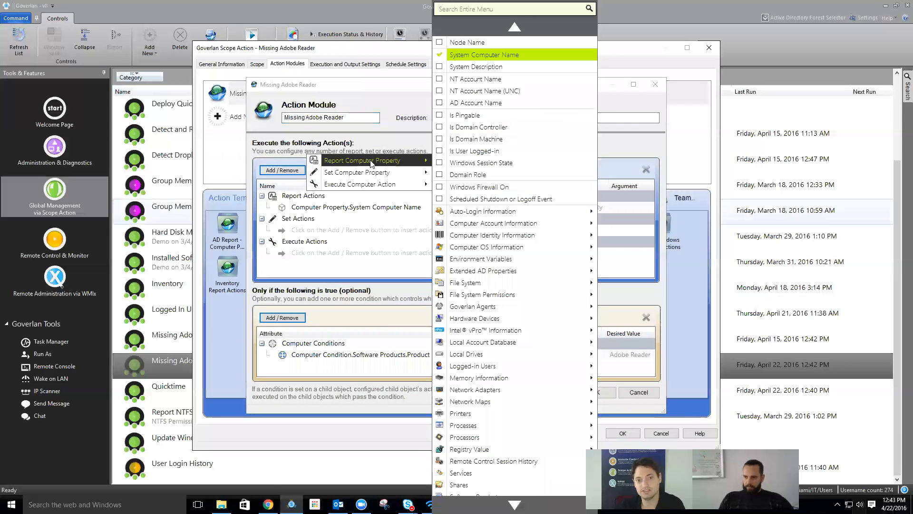
{"action": "scroll", "coordinate": [475, 473], "scroll_direction": "down", "scroll_amount": 1}
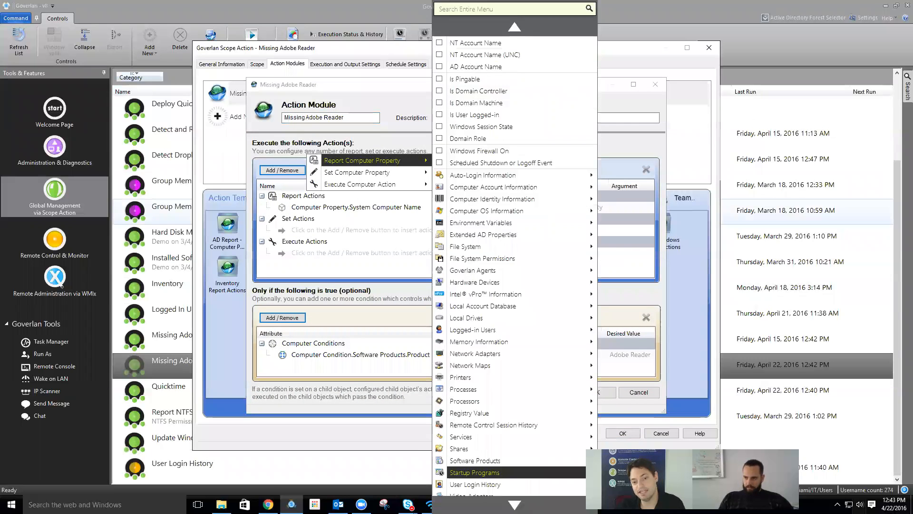
{"action": "scroll", "coordinate": [490, 461], "scroll_direction": "down", "scroll_amount": 1}
{"action": "mouse_move", "coordinate": [491, 461]}
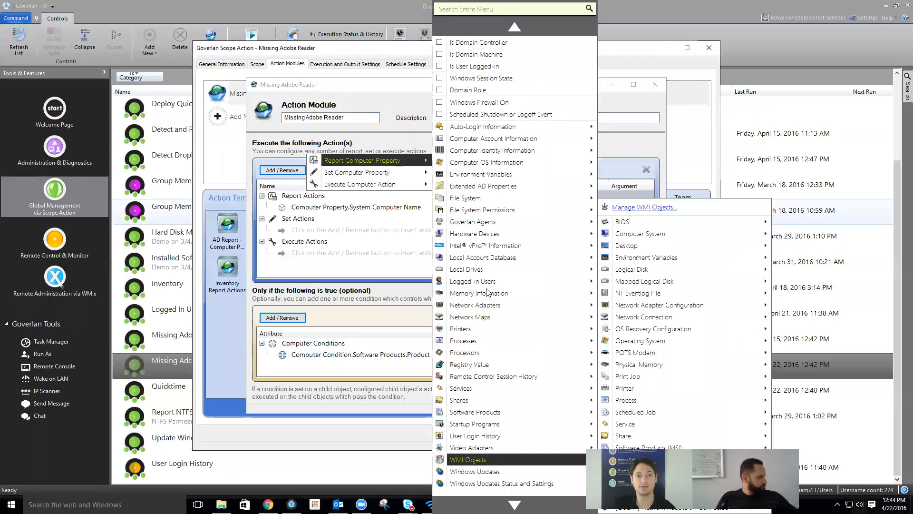
{"action": "mouse_move", "coordinate": [496, 345]}
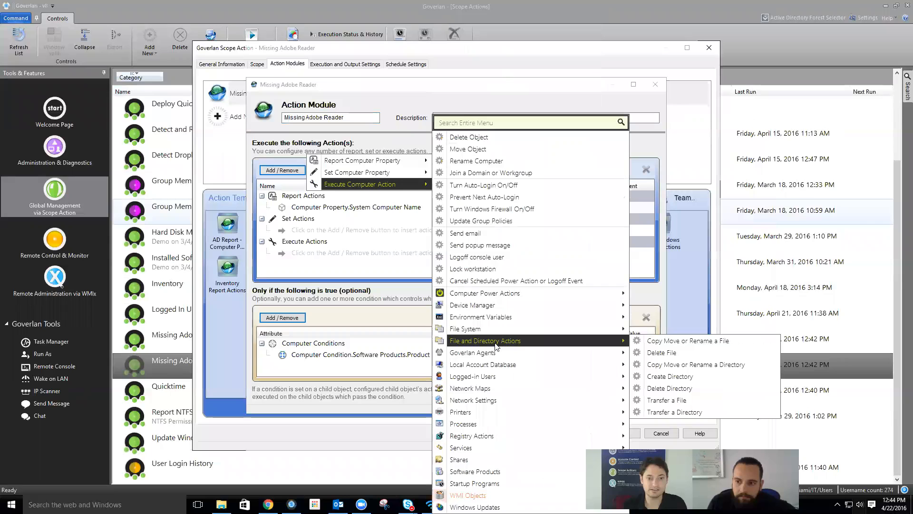
- Close the Missing Adobe Reader module and properties unchanged, then select the Logged In Users scope action
{"action": "left_click", "coordinate": [244, 351]}
{"action": "key", "text": "Escape"}
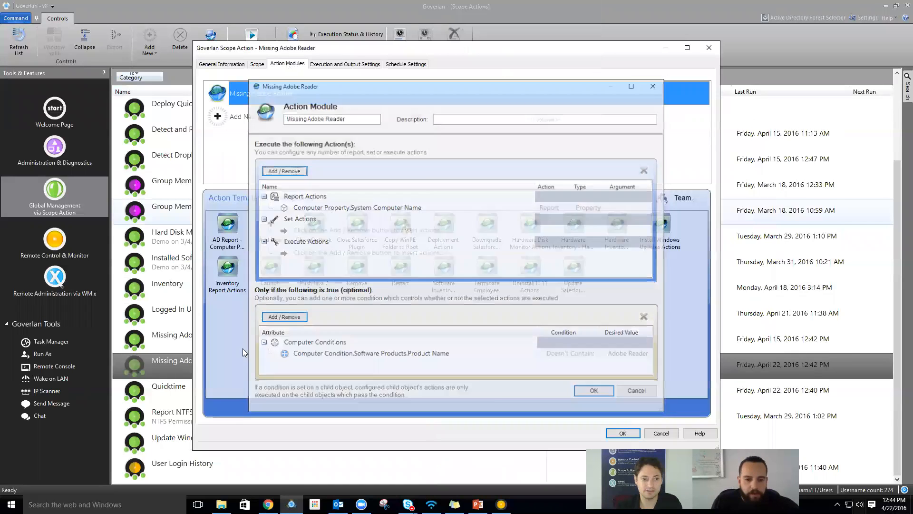
{"action": "key", "text": "Escape"}
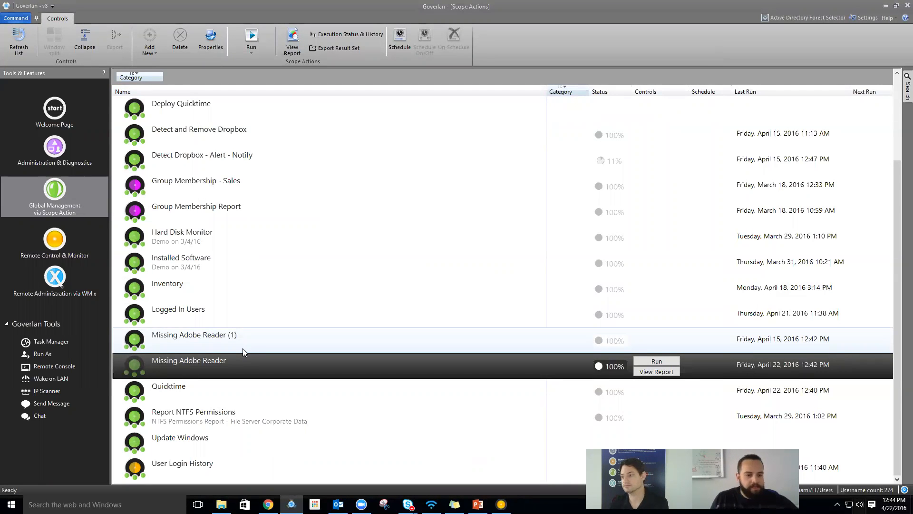
{"action": "left_click", "coordinate": [243, 351]}
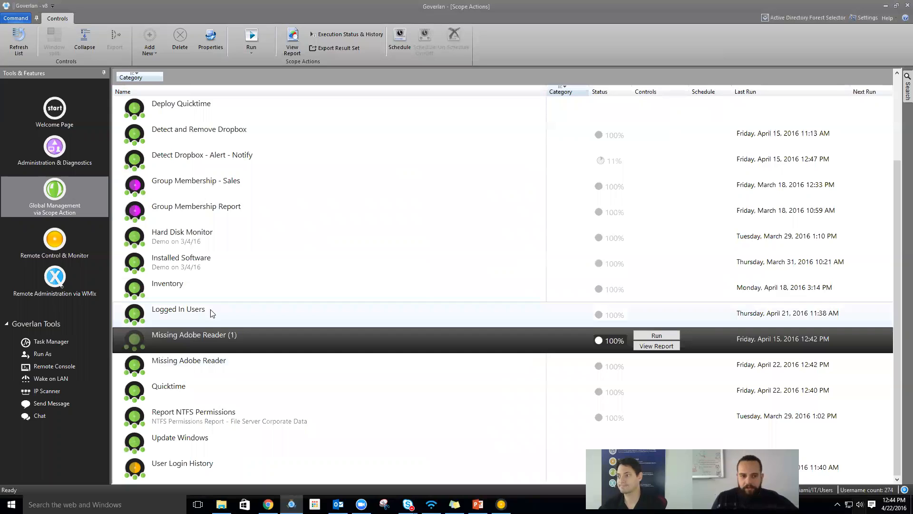
{"action": "left_click", "coordinate": [201, 314]}
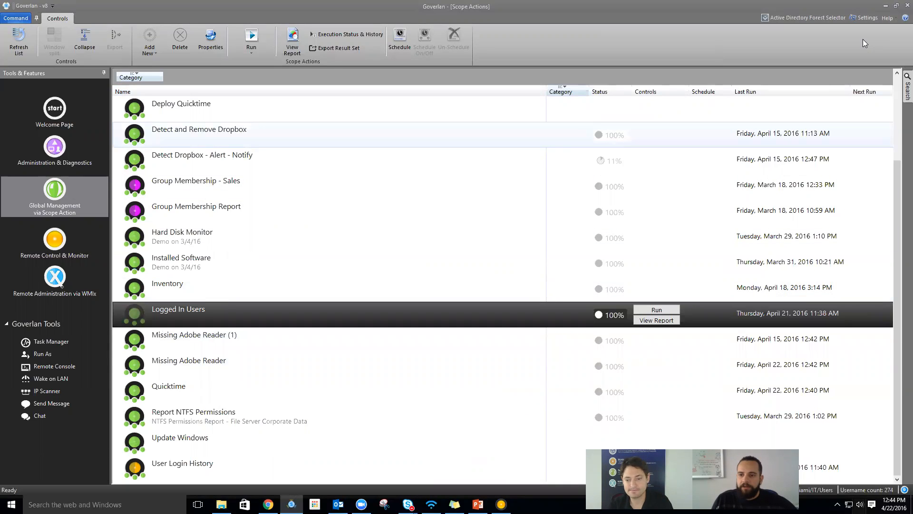
- Search the directory for 'LA' and set focus on LAB-SRV-2K12 in Administration & Diagnostics
{"action": "left_click", "coordinate": [906, 90]}
{"action": "double_click", "coordinate": [812, 174]}
{"action": "type", "text": "LAB*"}
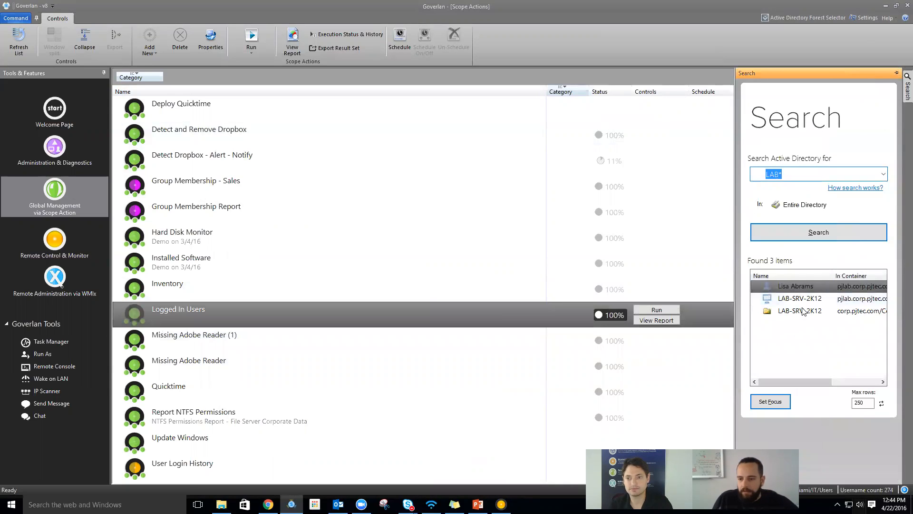
{"action": "left_click", "coordinate": [810, 298]}
{"action": "left_click", "coordinate": [764, 397]}
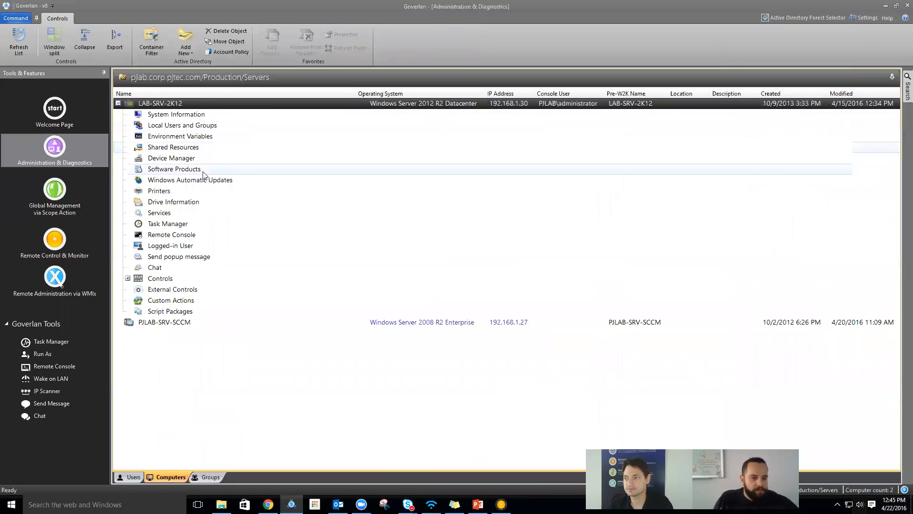
- Open the services list on LAB-SRV-2K12 and scroll to Goverlan Central Server
{"action": "right_click", "coordinate": [175, 106]}
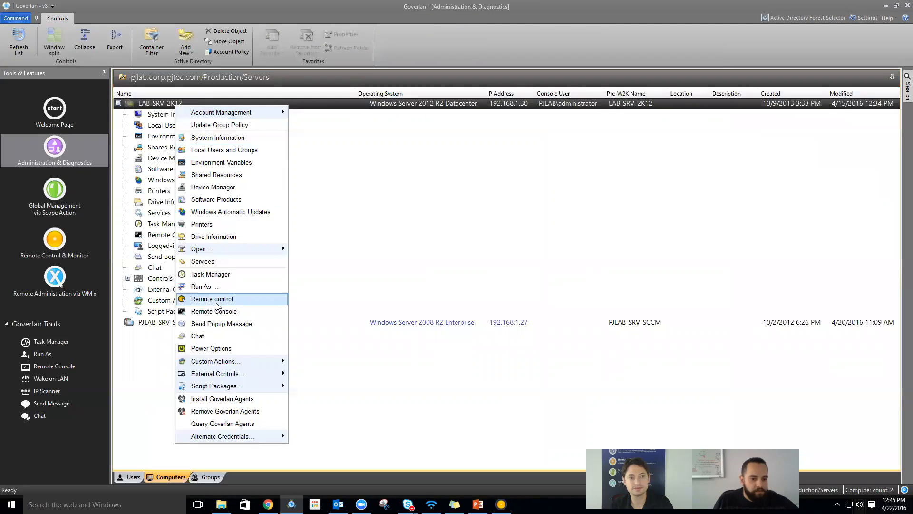
{"action": "left_click", "coordinate": [155, 204]}
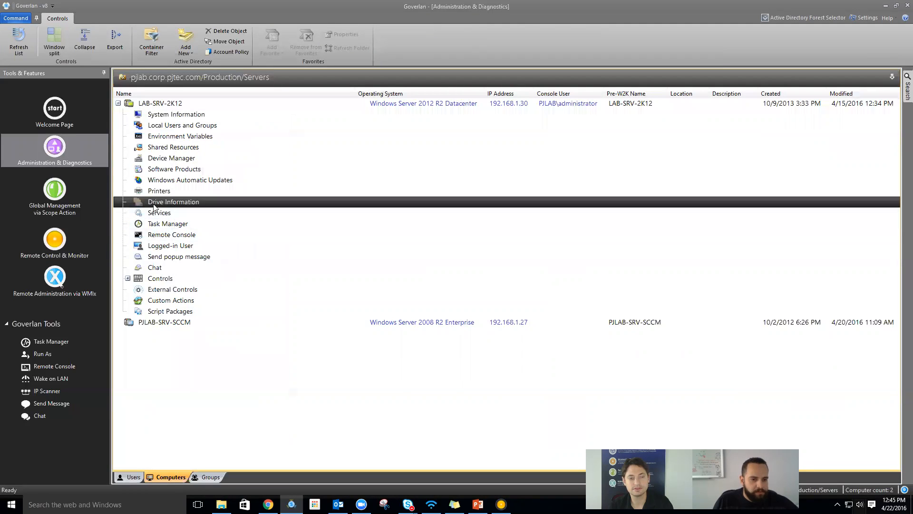
{"action": "double_click", "coordinate": [150, 211]}
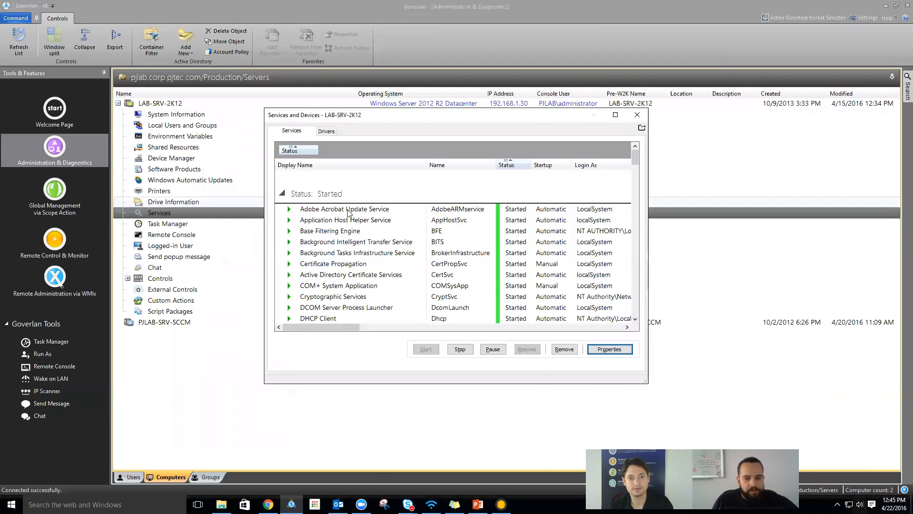
{"action": "left_click_drag", "start_coordinate": [332, 164], "coordinate": [304, 151]}
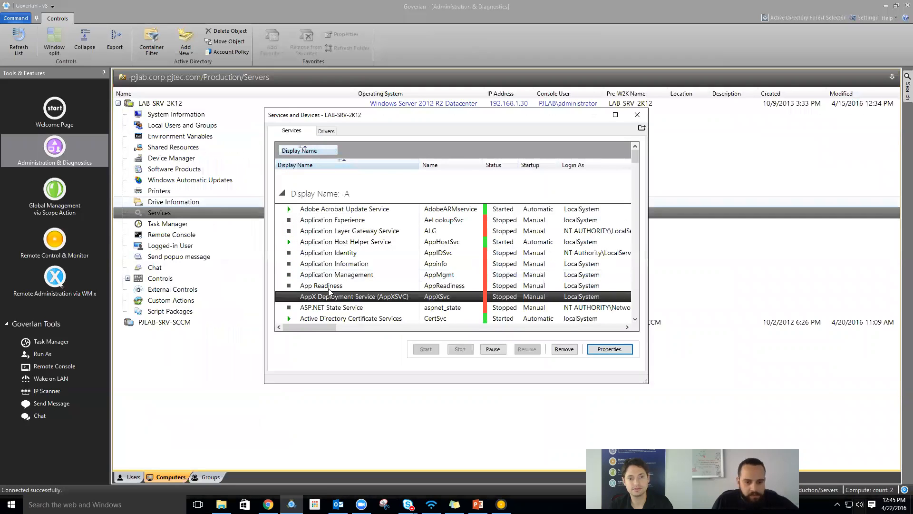
{"action": "scroll", "coordinate": [328, 293], "scroll_direction": "down", "scroll_amount": 5}
{"action": "scroll", "coordinate": [328, 292], "scroll_direction": "down", "scroll_amount": 8}
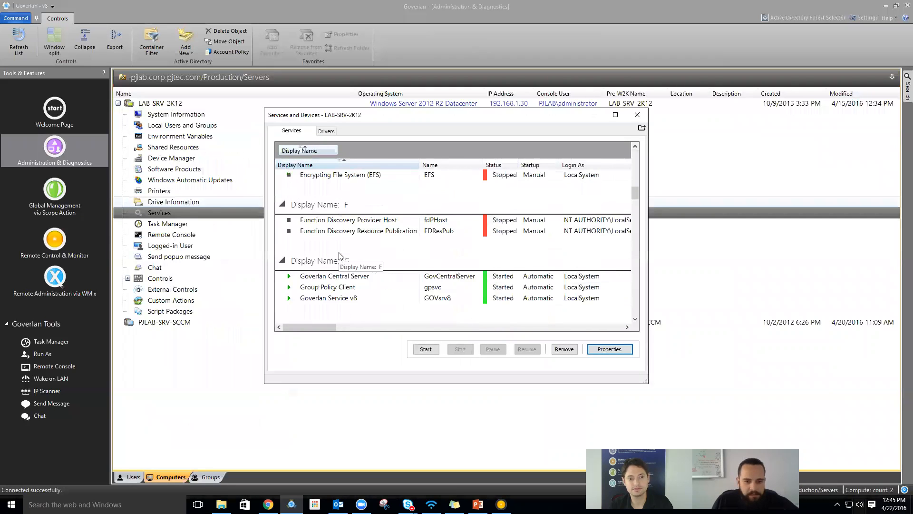
{"action": "scroll", "coordinate": [340, 263], "scroll_direction": "down", "scroll_amount": 2}
- Confirm Goverlan Central Server is started and automatic, then return to Scope Actions
{"action": "left_click", "coordinate": [351, 222]}
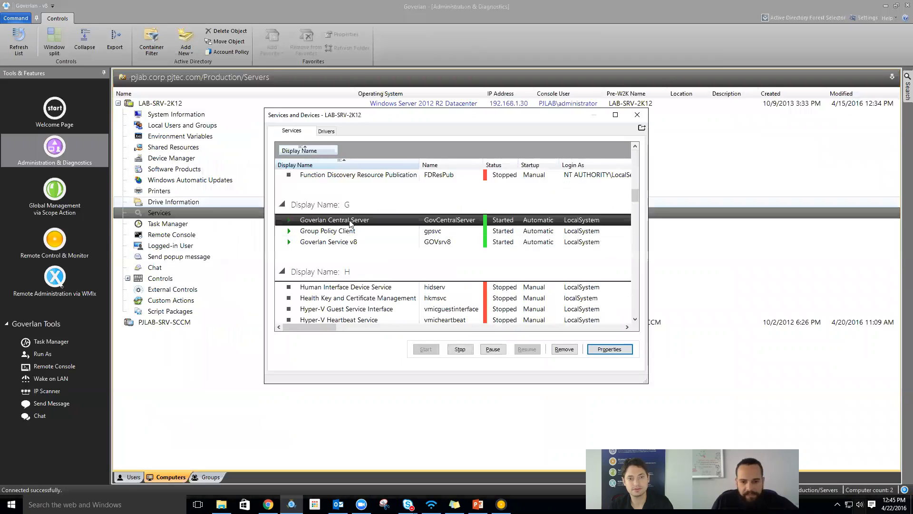
{"action": "double_click", "coordinate": [344, 221]}
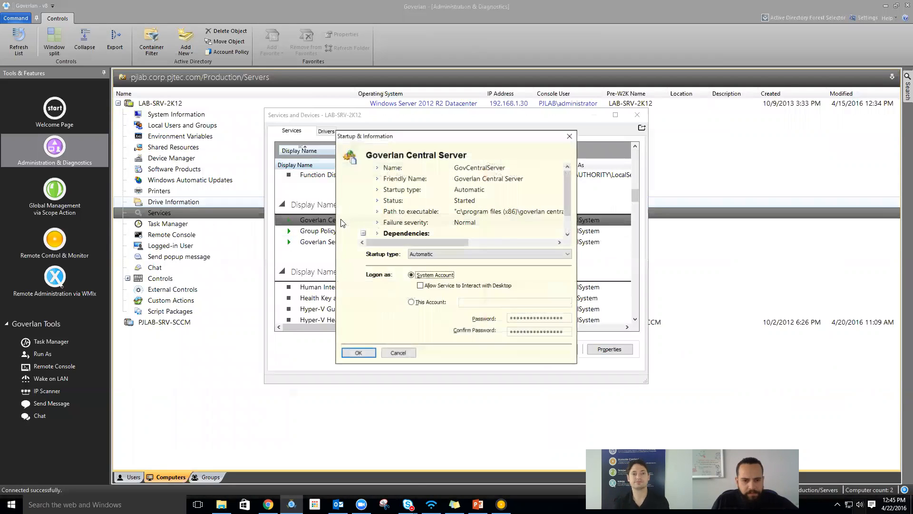
{"action": "left_click", "coordinate": [432, 170]}
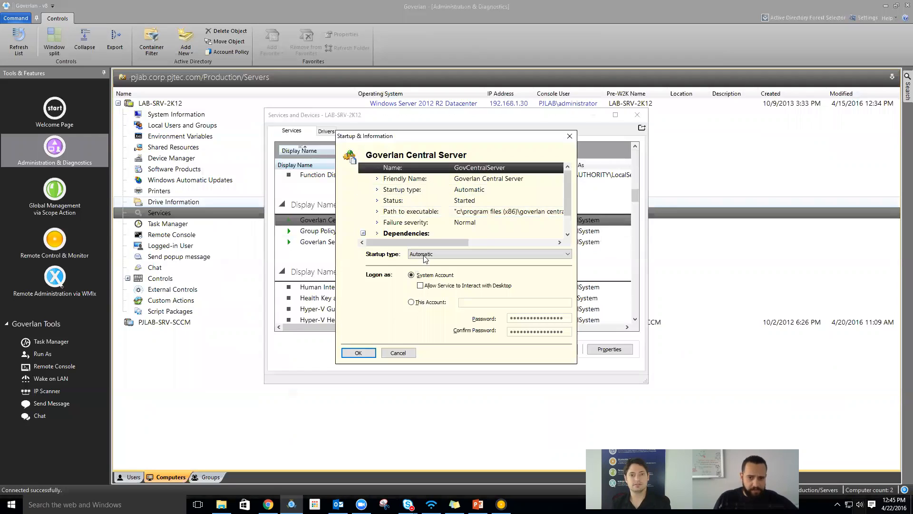
{"action": "left_click", "coordinate": [359, 353]}
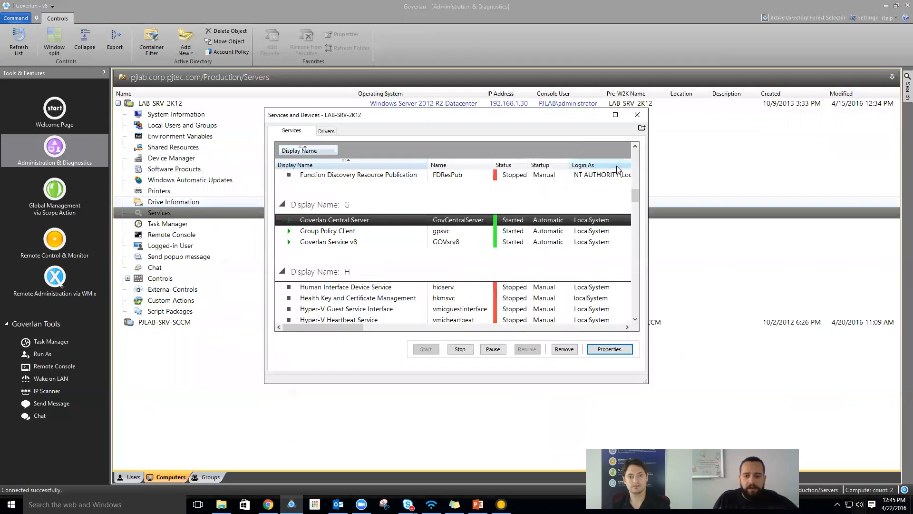
{"action": "left_click", "coordinate": [638, 116]}
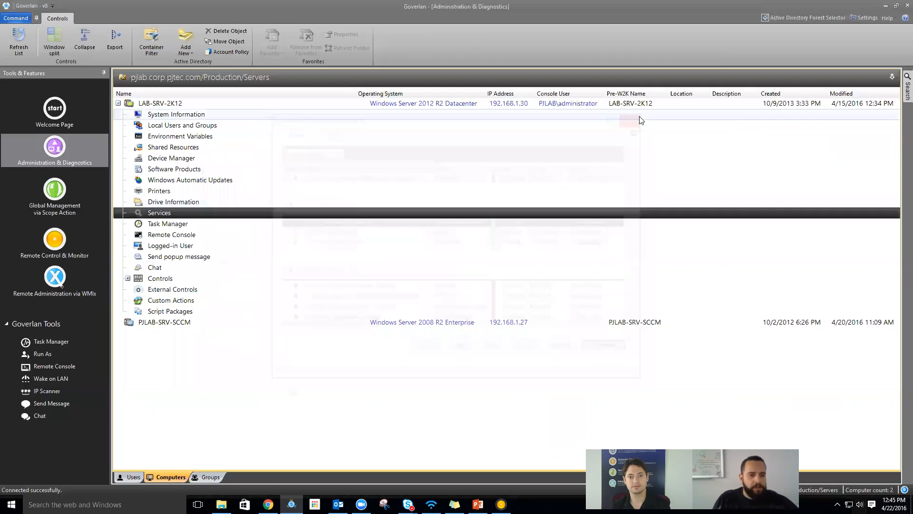
{"action": "left_click", "coordinate": [54, 192]}
- Name the new scope action 'Monitor Goverlan Central Server Service' in a new Monitoring category
{"action": "left_click", "coordinate": [138, 39]}
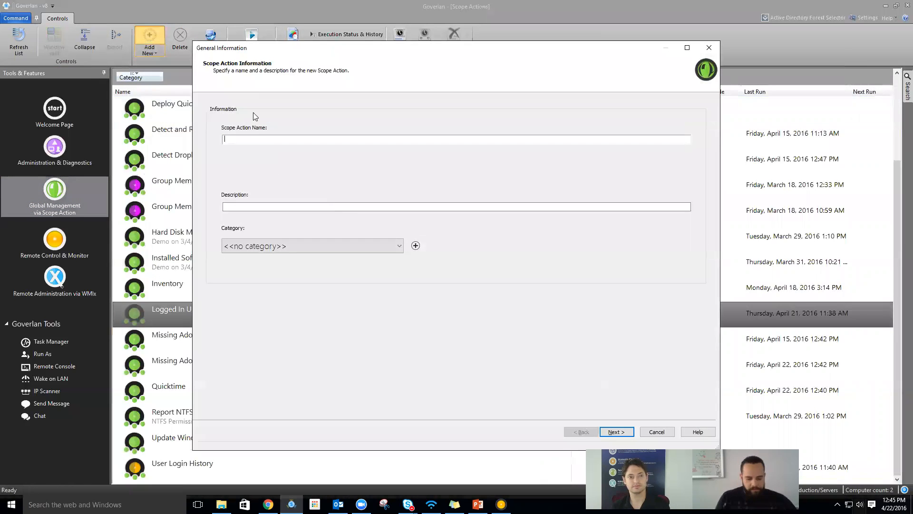
{"action": "type", "text": "Monitor Govlerlan Central Server Service"}
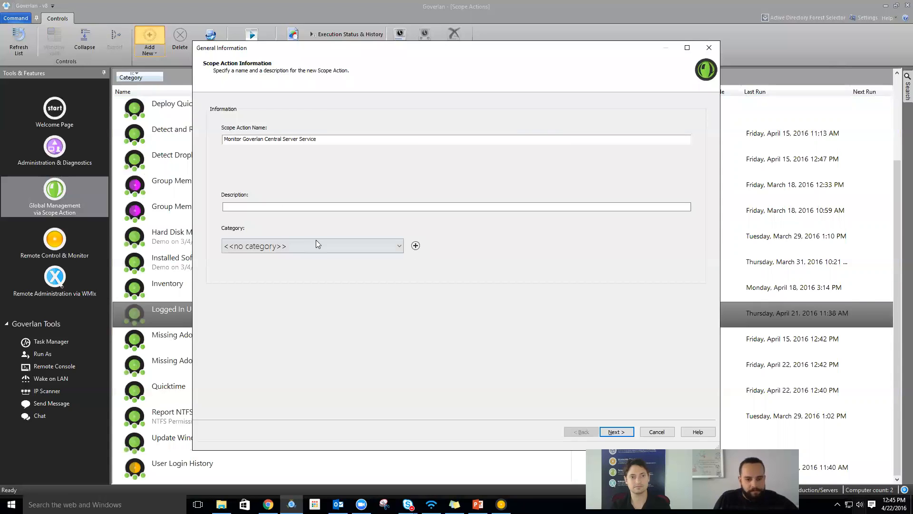
{"action": "left_click", "coordinate": [356, 248]}
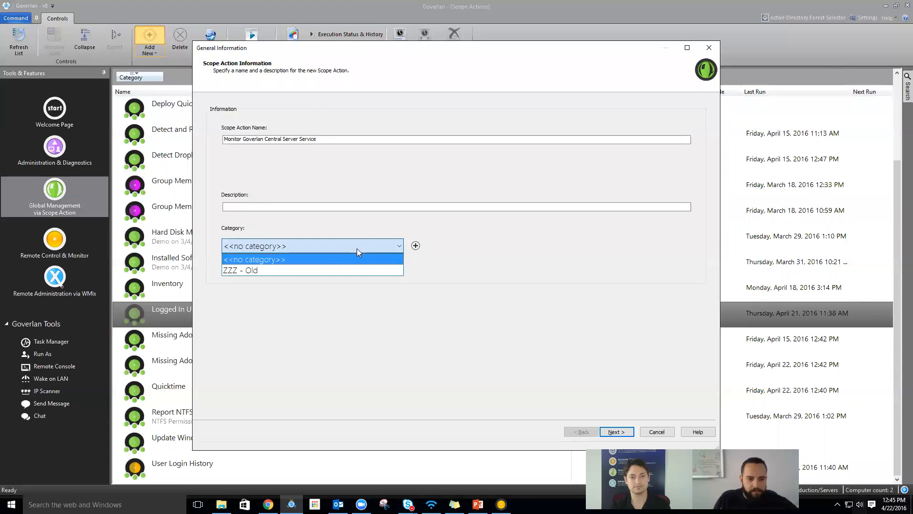
{"action": "left_click", "coordinate": [415, 245]}
{"action": "left_click", "coordinate": [416, 245]}
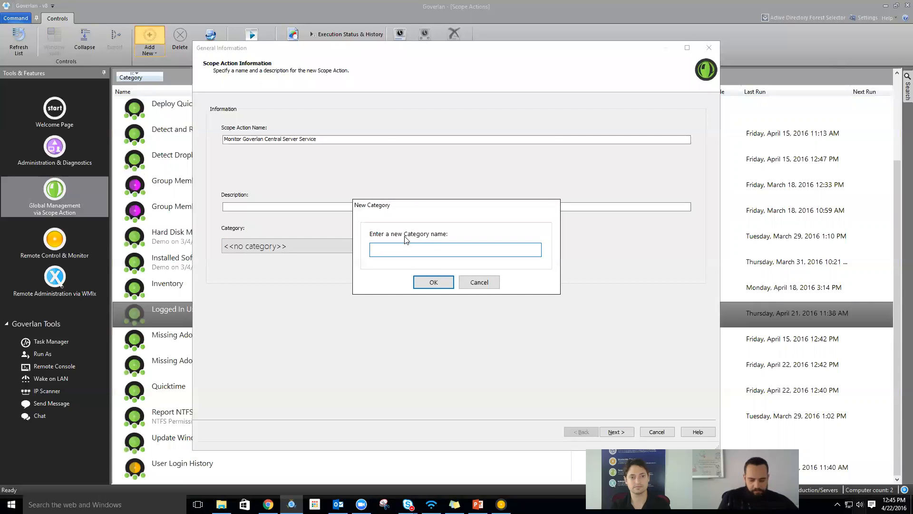
{"action": "type", "text": "Monitoring"}
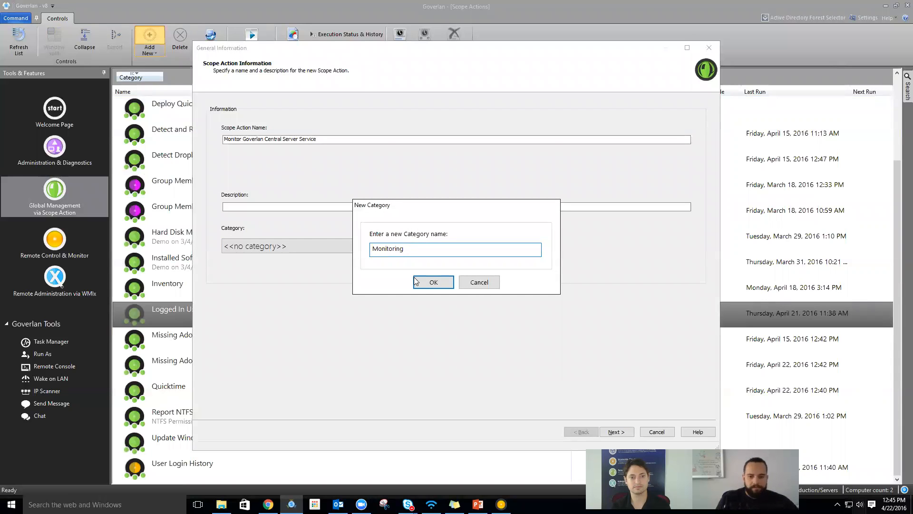
{"action": "left_click", "coordinate": [431, 283]}
{"action": "left_click", "coordinate": [625, 433]}
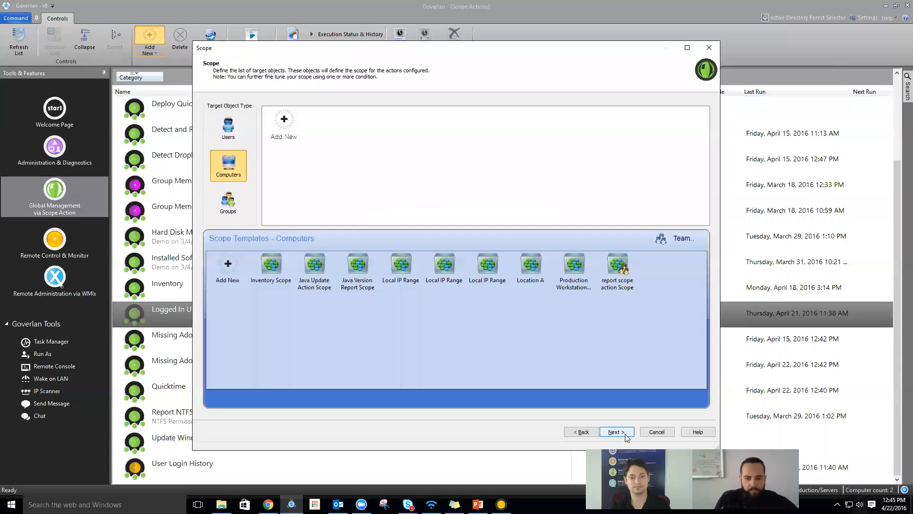
- Add a scope containing LAB-SRV-2K12, found by searching lab*
{"action": "left_click", "coordinate": [282, 125]}
{"action": "left_click", "coordinate": [570, 309]}
{"action": "type", "text": "lab"}
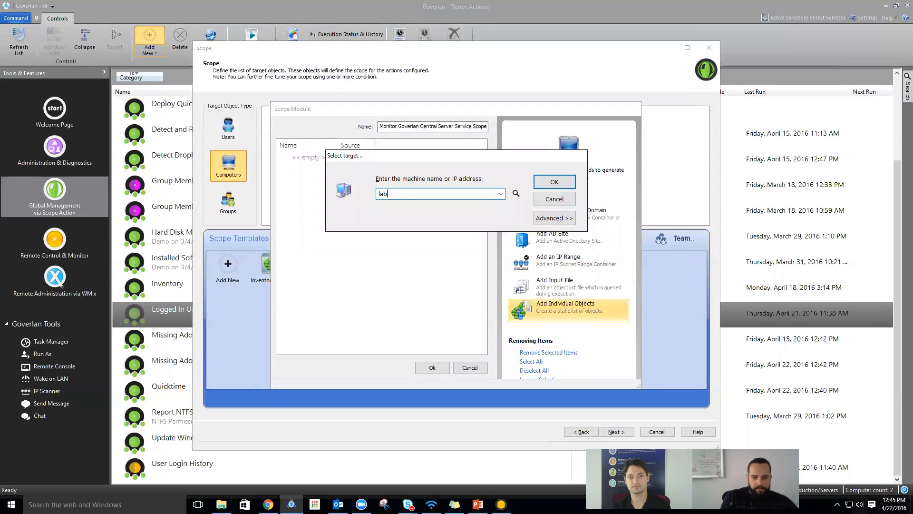
{"action": "type", "text": "*"}
{"action": "key", "text": "Return"}
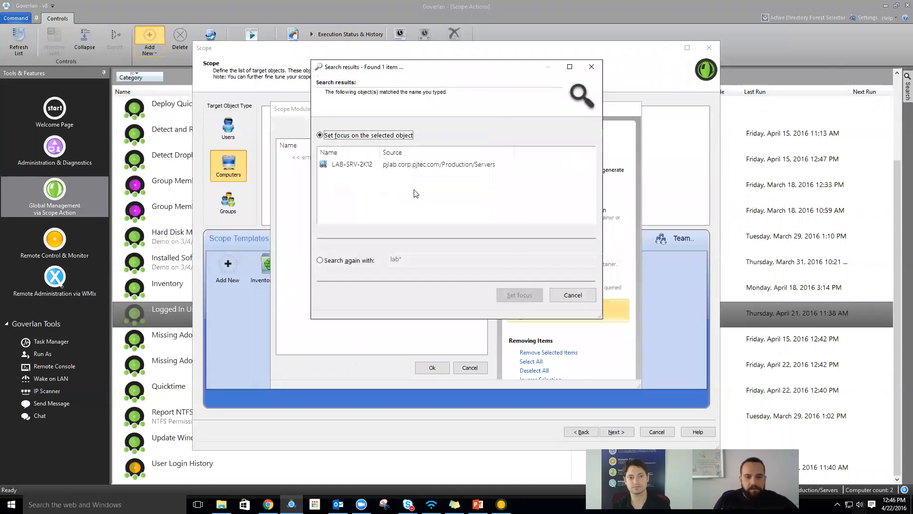
{"action": "double_click", "coordinate": [443, 165]}
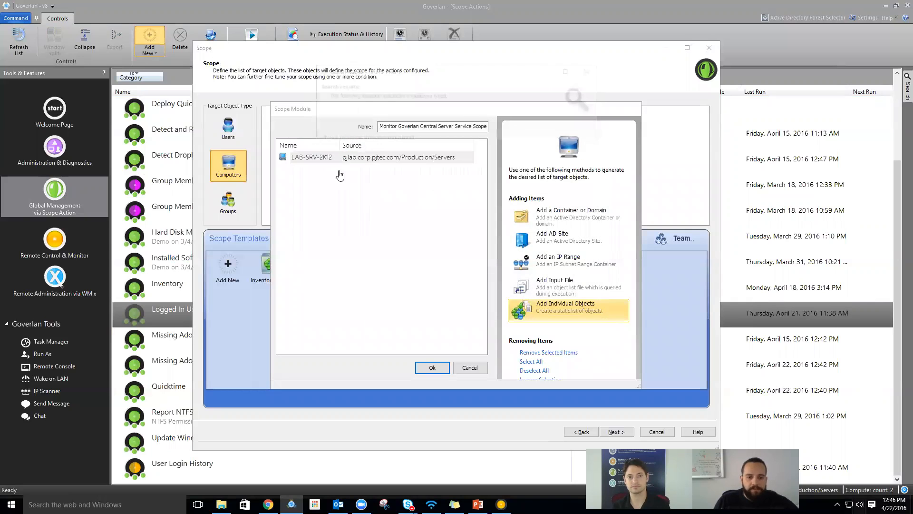
{"action": "left_click", "coordinate": [442, 367]}
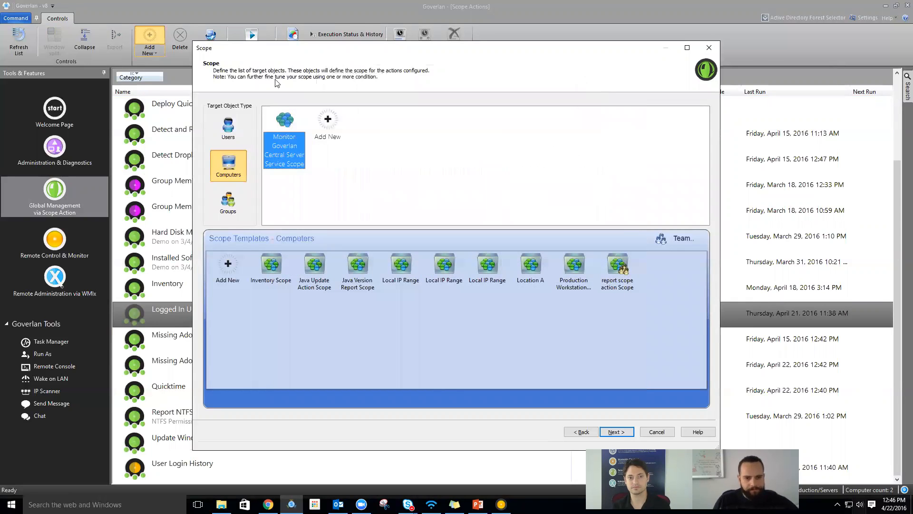
{"action": "left_click", "coordinate": [614, 431]}
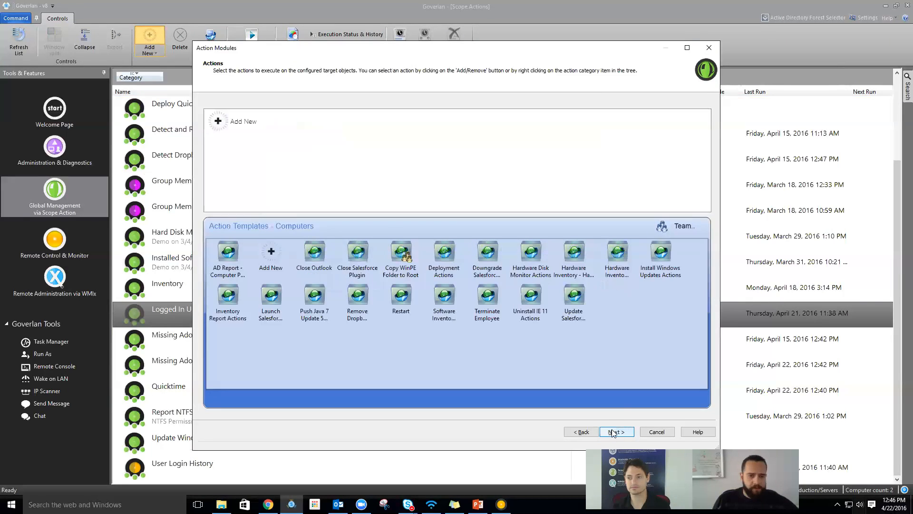
- Create a new action module for the scope action
{"action": "left_click", "coordinate": [237, 125]}
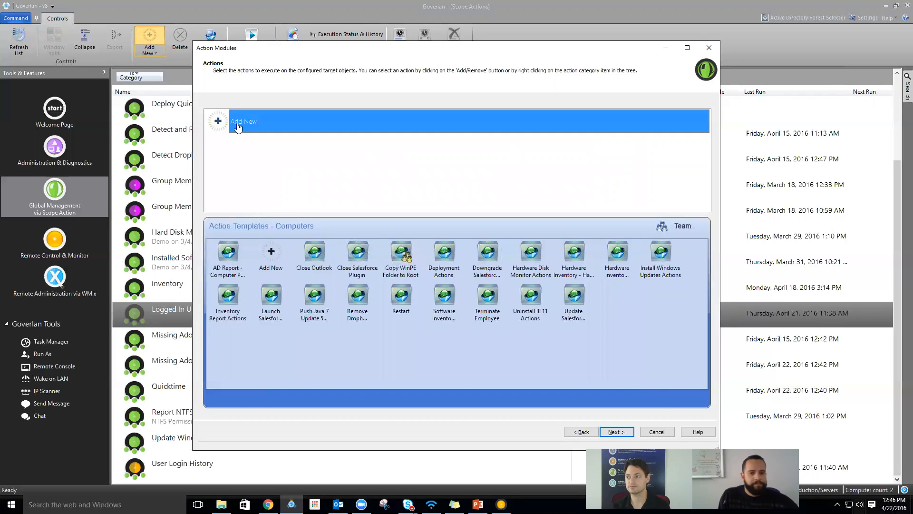
{"action": "double_click", "coordinate": [237, 123]}
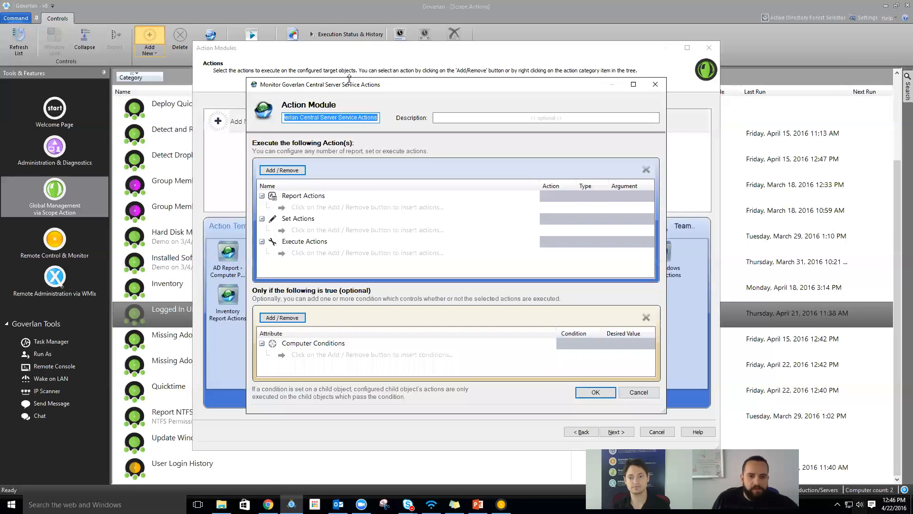
{"action": "left_click_drag", "start_coordinate": [352, 87], "coordinate": [352, 82]}
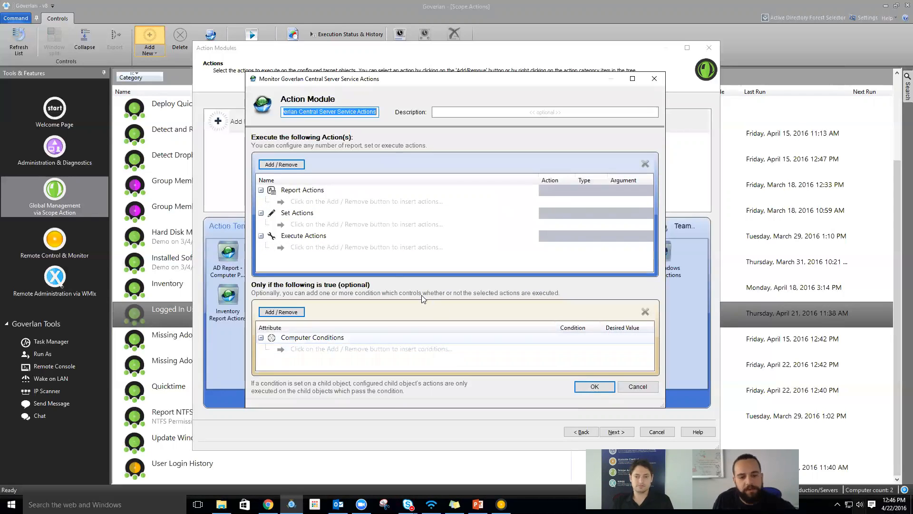
- Add a Services condition requiring the service Name to equal GovCentralServer
{"action": "left_click", "coordinate": [299, 313]}
{"action": "mouse_move", "coordinate": [320, 315]}
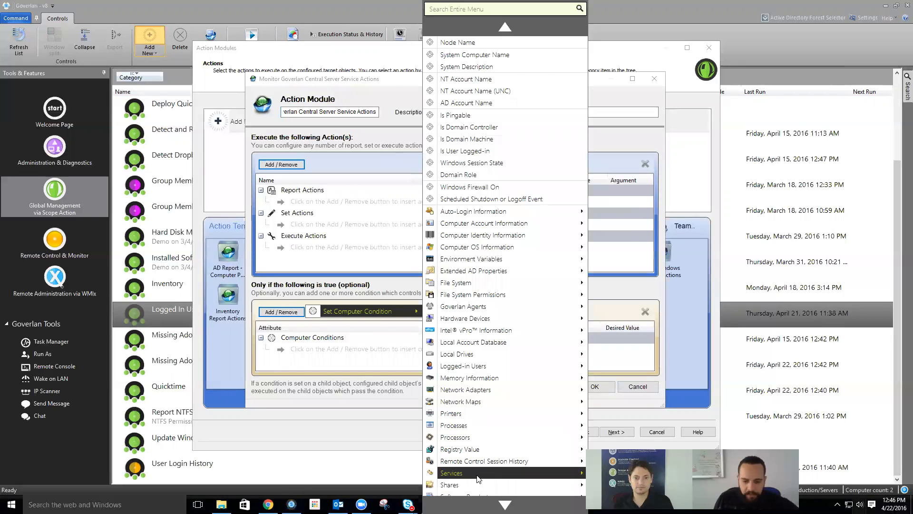
{"action": "mouse_move", "coordinate": [523, 473]}
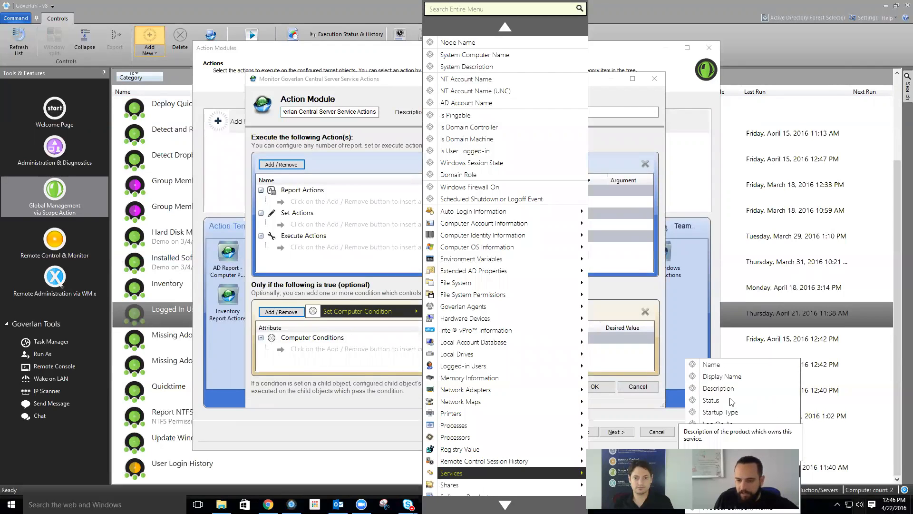
{"action": "left_click", "coordinate": [724, 365]}
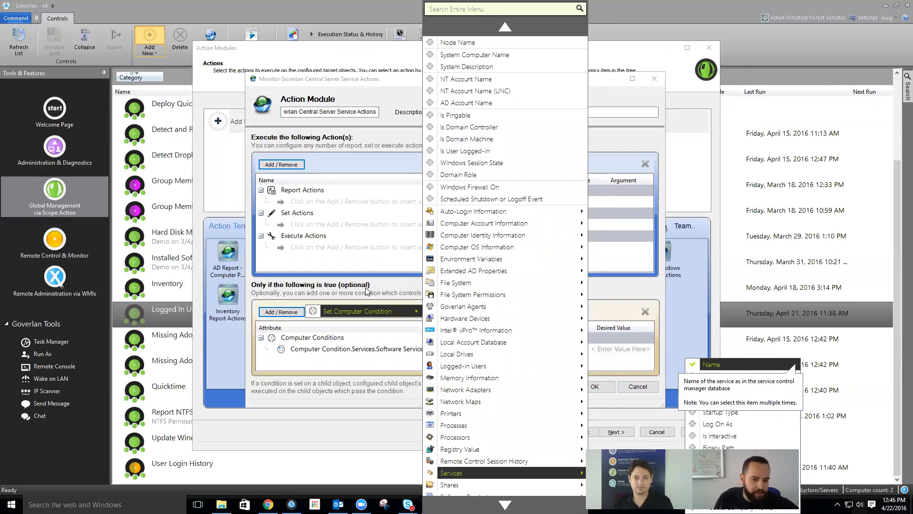
{"action": "left_click", "coordinate": [366, 291]}
{"action": "left_click", "coordinate": [380, 353]}
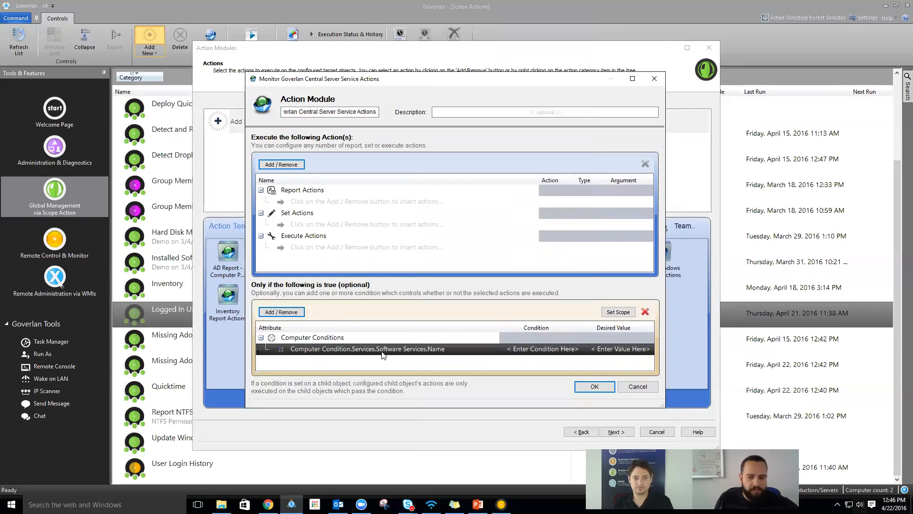
{"action": "left_click", "coordinate": [522, 351]}
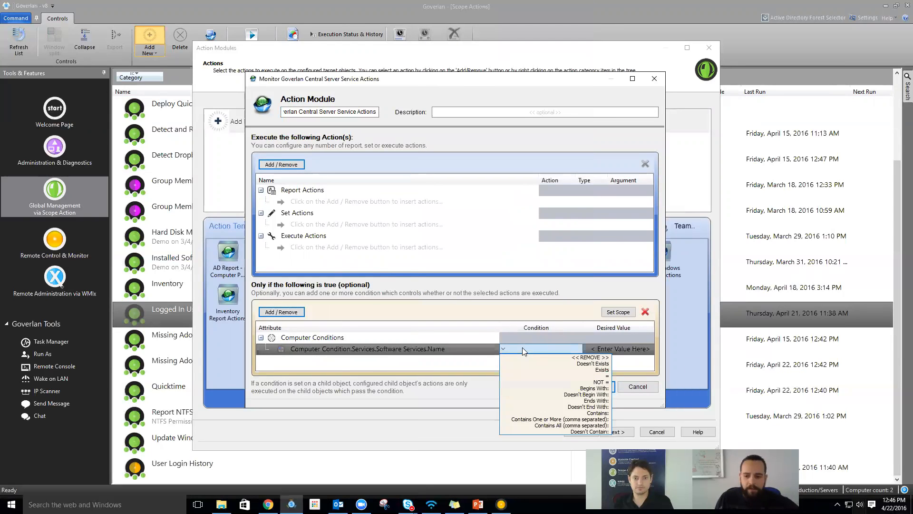
{"action": "left_click", "coordinate": [598, 376]}
{"action": "left_click", "coordinate": [625, 354]}
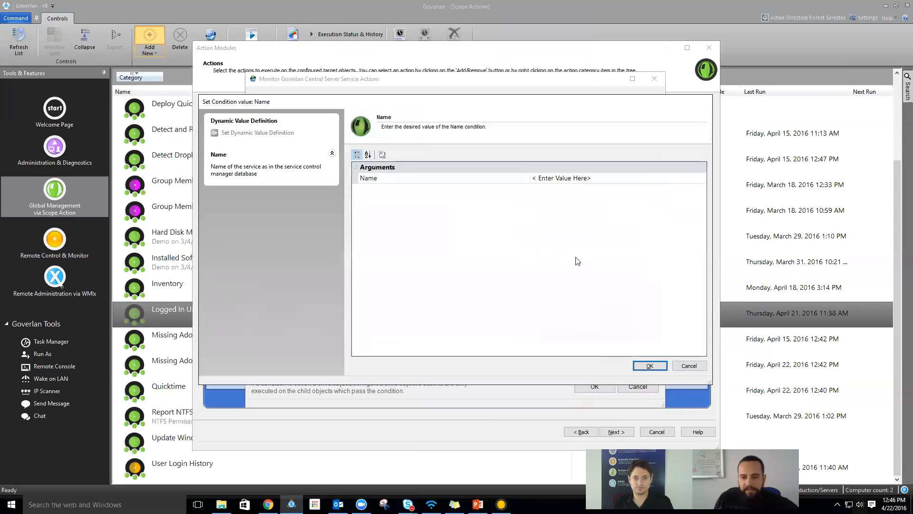
{"action": "left_click_drag", "start_coordinate": [595, 179], "coordinate": [544, 183]}
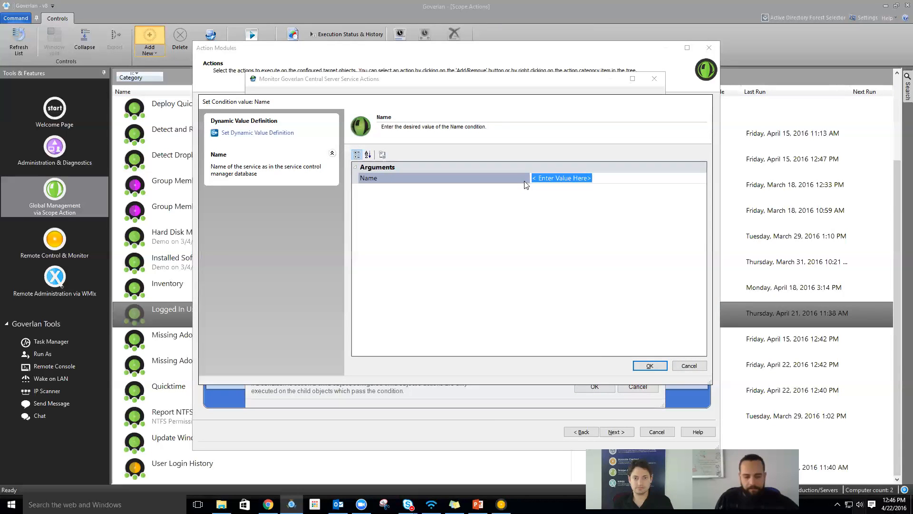
{"action": "type", "text": "GovCenrtralS"}
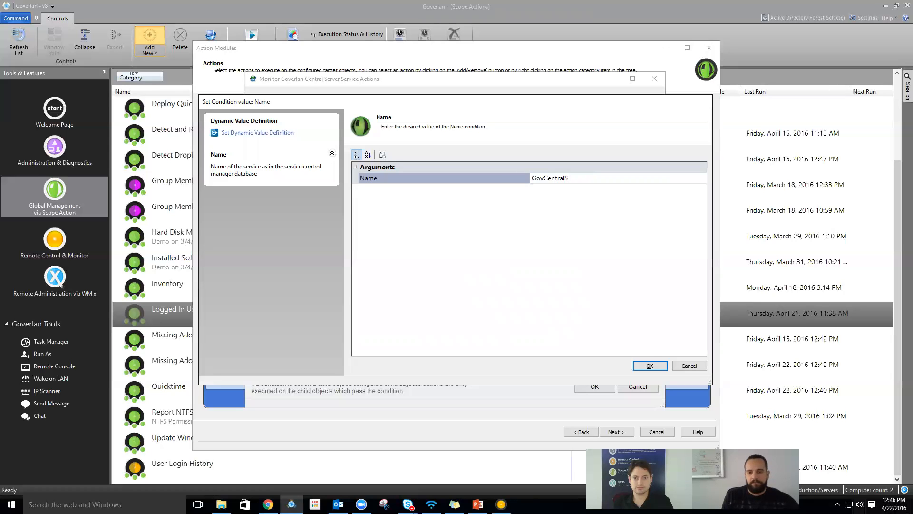
{"action": "type", "text": "r"}
{"action": "left_click", "coordinate": [650, 365]}
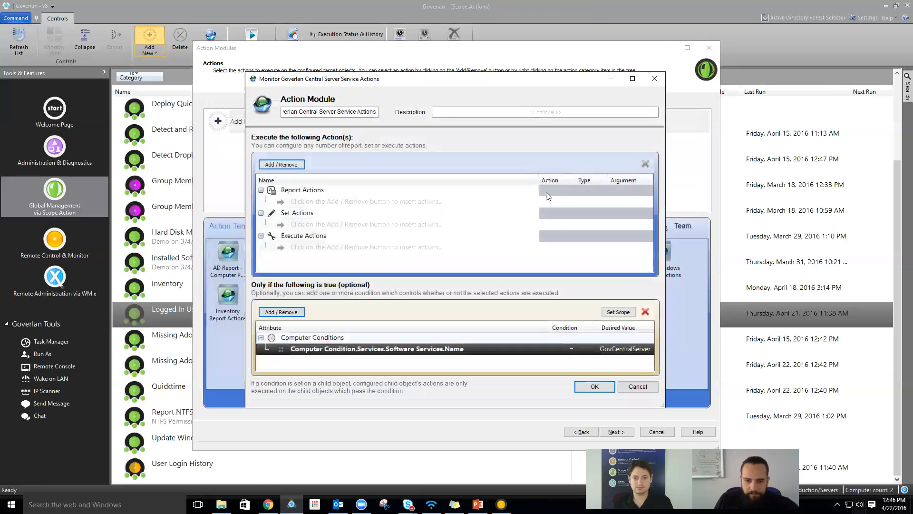
{"action": "left_click", "coordinate": [294, 312]}
- Add a Services Status condition set to NOT = Started
{"action": "mouse_move", "coordinate": [350, 314]}
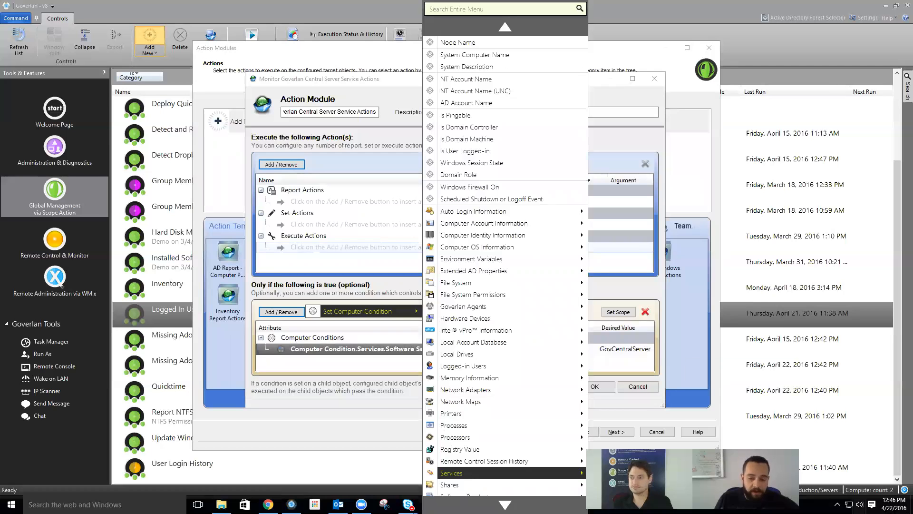
{"action": "mouse_move", "coordinate": [463, 476]}
{"action": "left_click", "coordinate": [711, 400]}
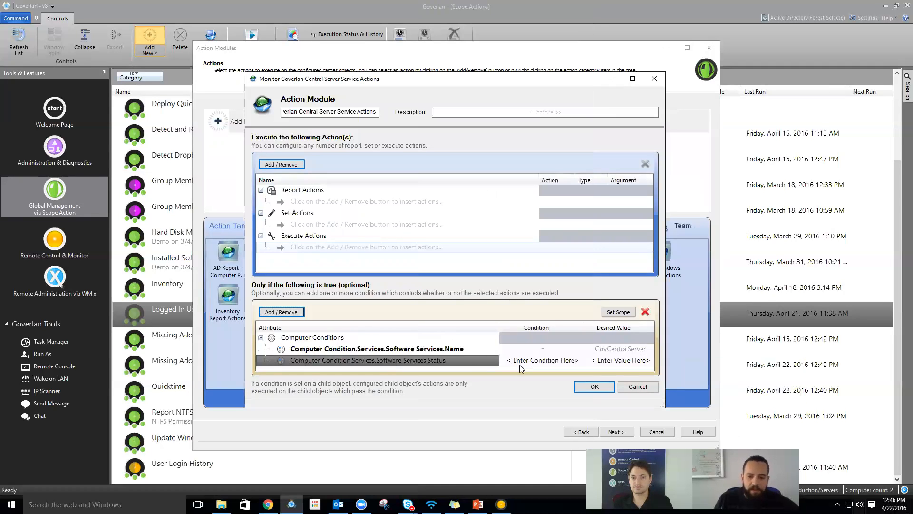
{"action": "left_click", "coordinate": [535, 360]}
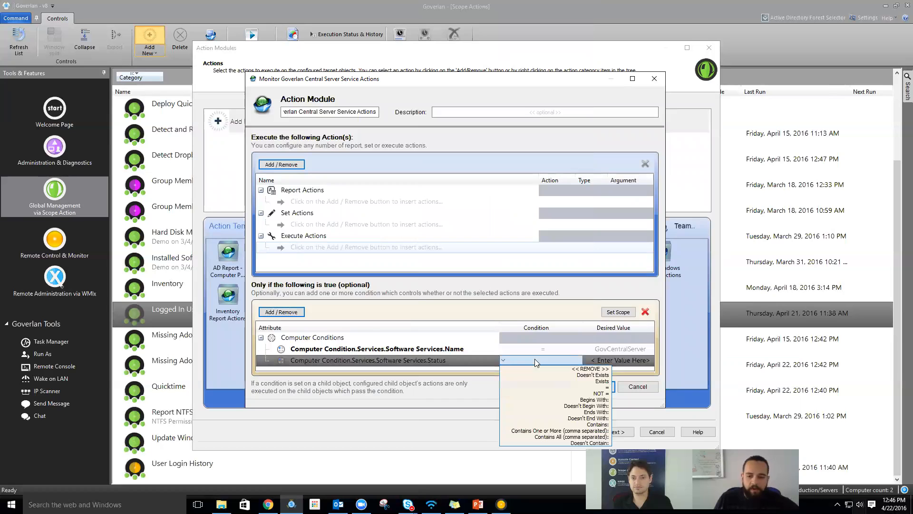
{"action": "left_click", "coordinate": [593, 394]}
{"action": "left_click", "coordinate": [630, 361]}
{"action": "key", "text": "ctrl+a"}
{"action": "key", "text": "BackSpace"}
{"action": "type", "text": "Starter"}
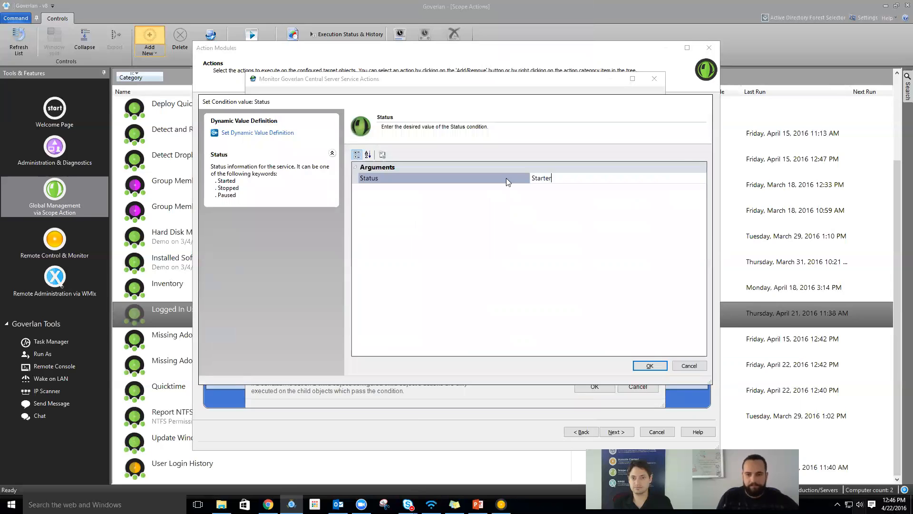
{"action": "key", "text": "BackSpace"}
{"action": "type", "text": "d"}
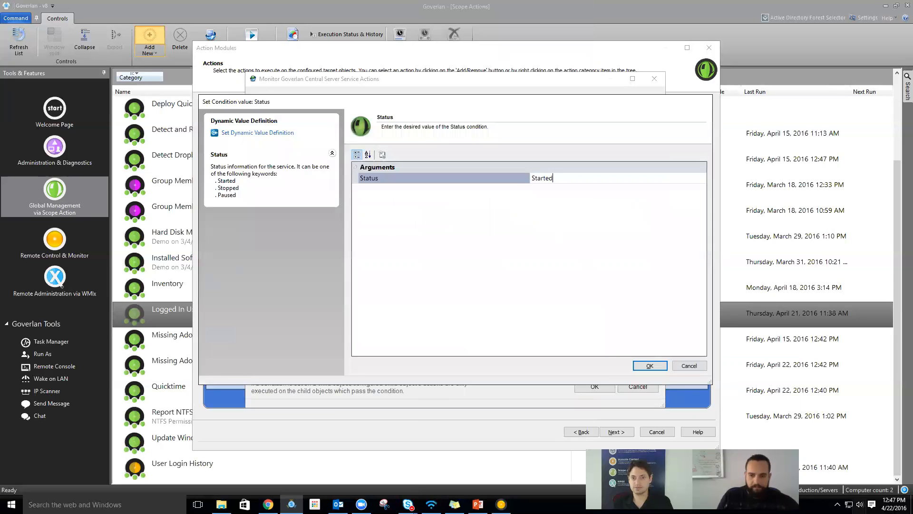
{"action": "left_click", "coordinate": [650, 365]}
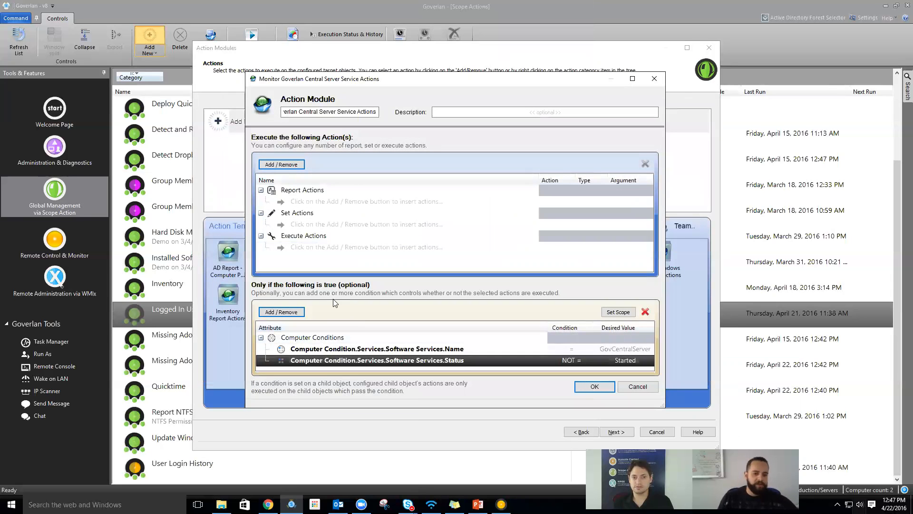
- Review the Name and Status conditions in the action module
{"action": "left_click", "coordinate": [470, 352]}
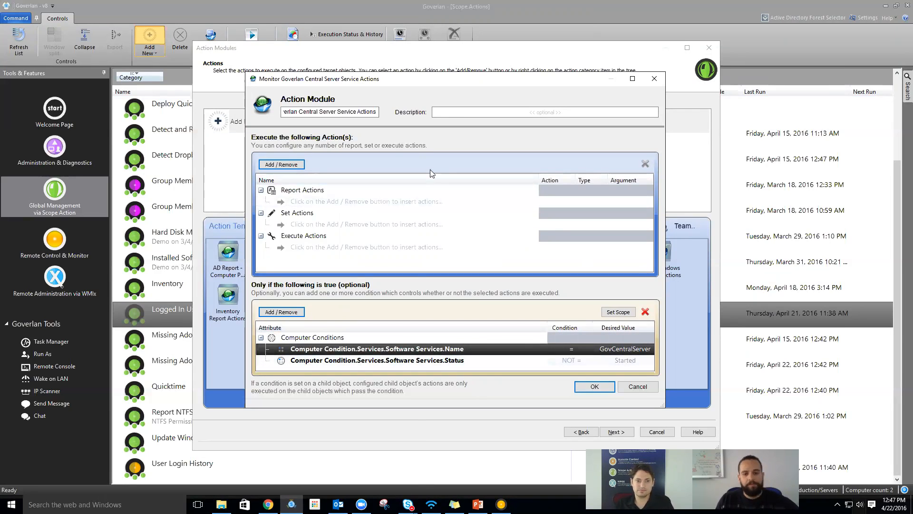
{"action": "left_click_drag", "start_coordinate": [397, 80], "coordinate": [398, 75]}
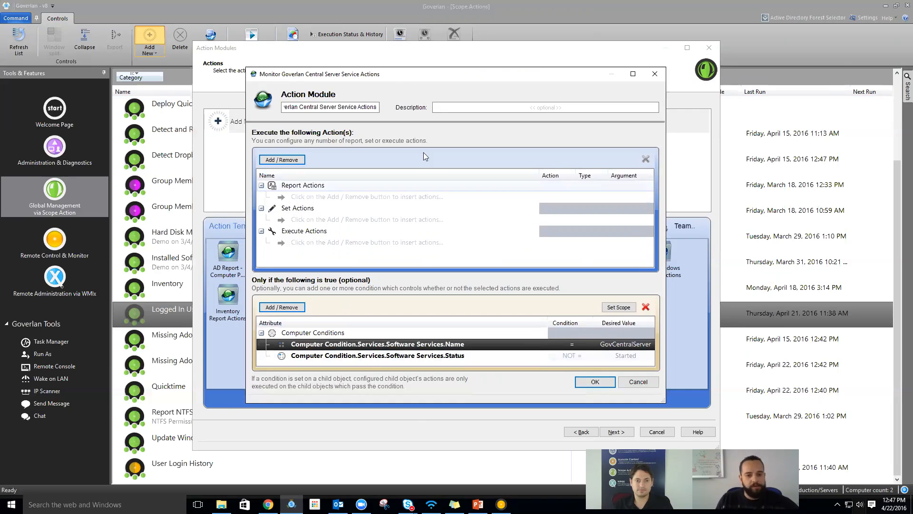
{"action": "left_click", "coordinate": [403, 198]}
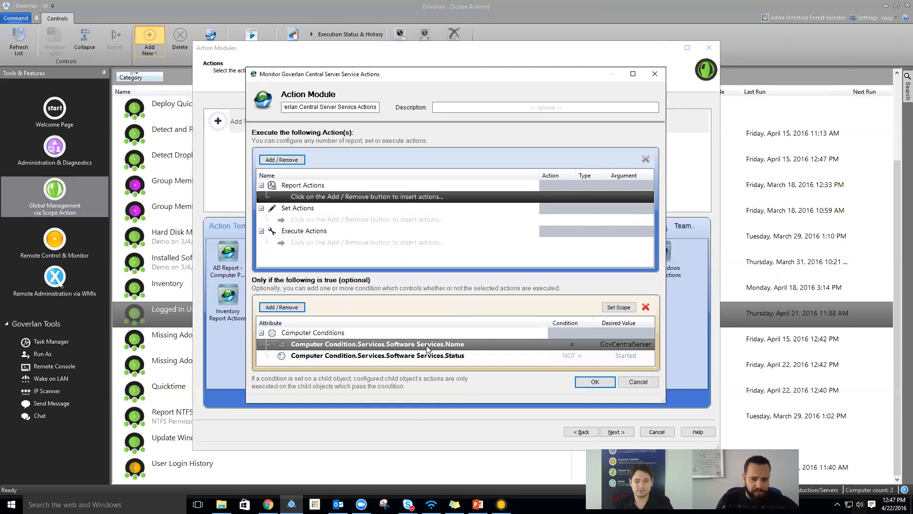
{"action": "left_click", "coordinate": [409, 355]}
{"action": "left_click", "coordinate": [365, 345]}
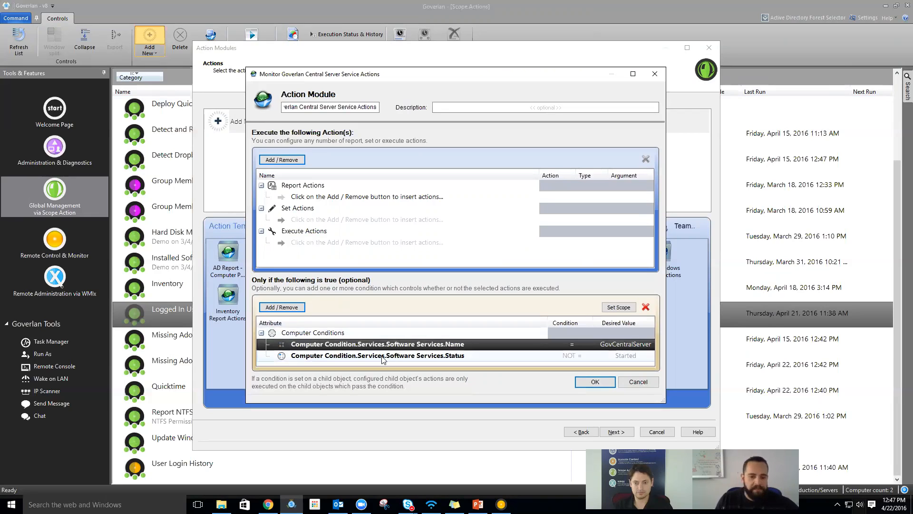
{"action": "left_click", "coordinate": [465, 357]}
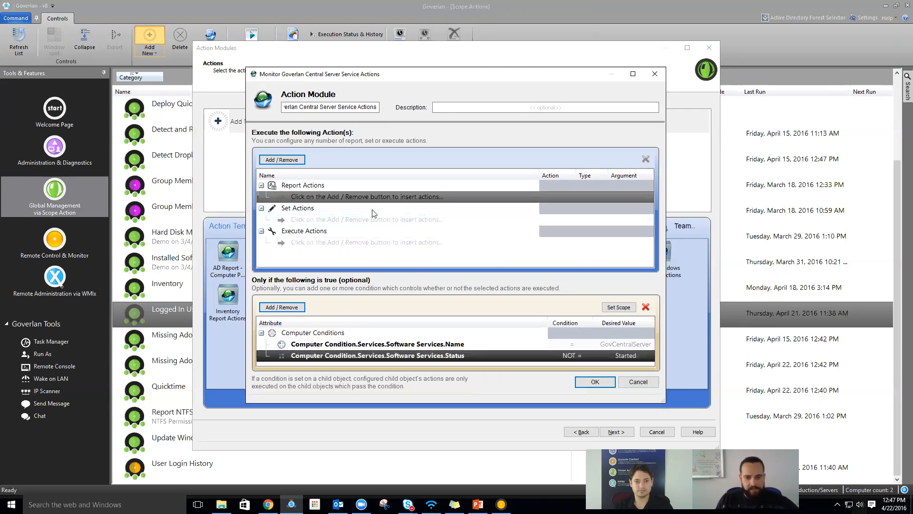
- Add a Send email action from Execute Computer Action
{"action": "left_click", "coordinate": [276, 161]}
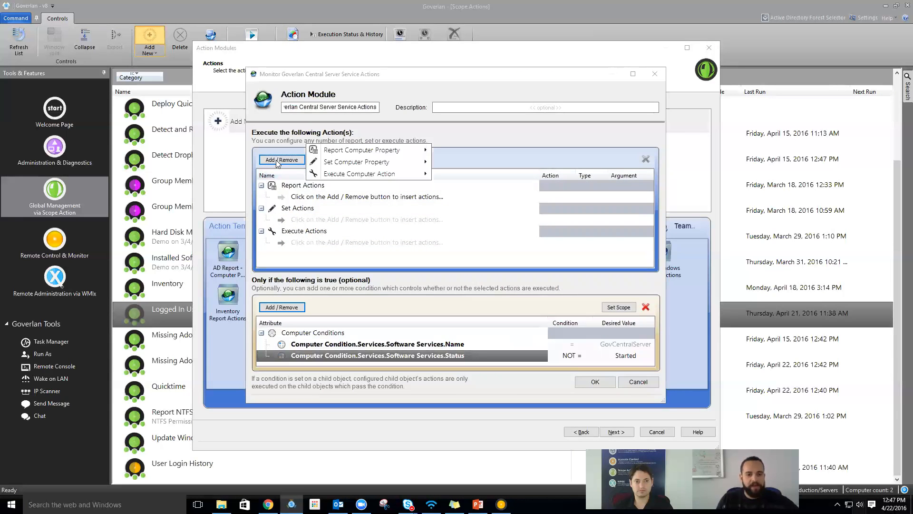
{"action": "mouse_move", "coordinate": [366, 176]}
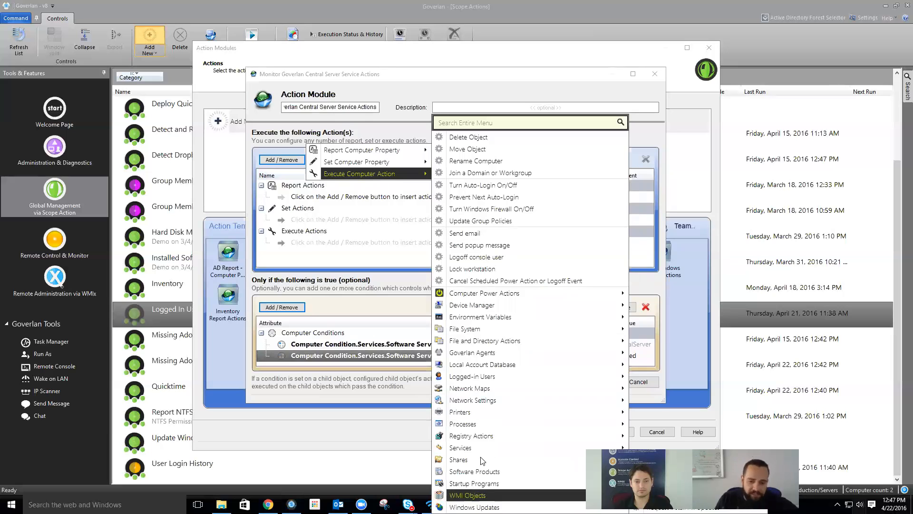
{"action": "left_click", "coordinate": [478, 234]}
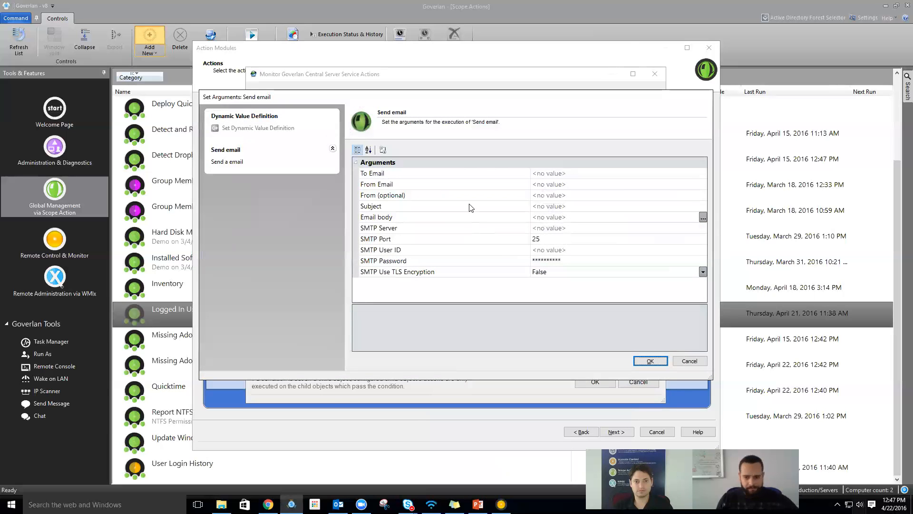
- Enter the recipient and sender email addresses in the Send email arguments
{"action": "left_click", "coordinate": [463, 162]}
{"action": "left_click", "coordinate": [558, 173]}
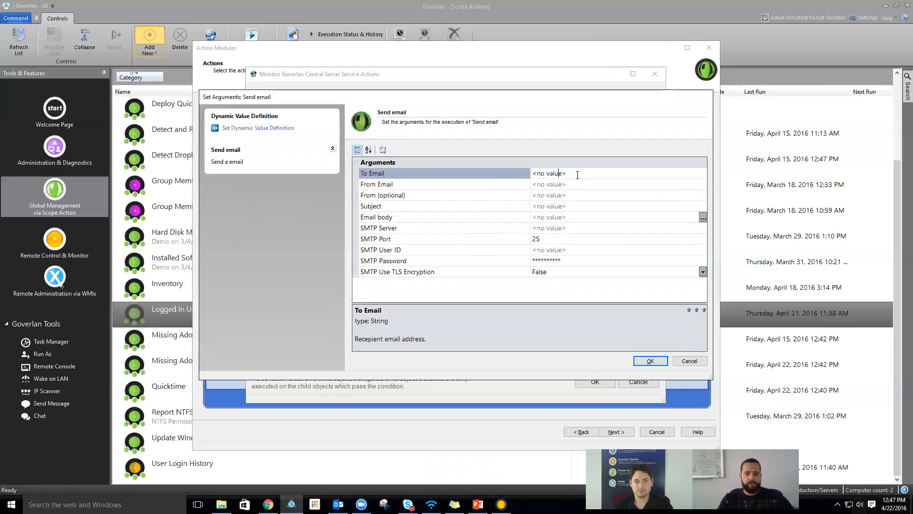
{"action": "left_click", "coordinate": [557, 172]}
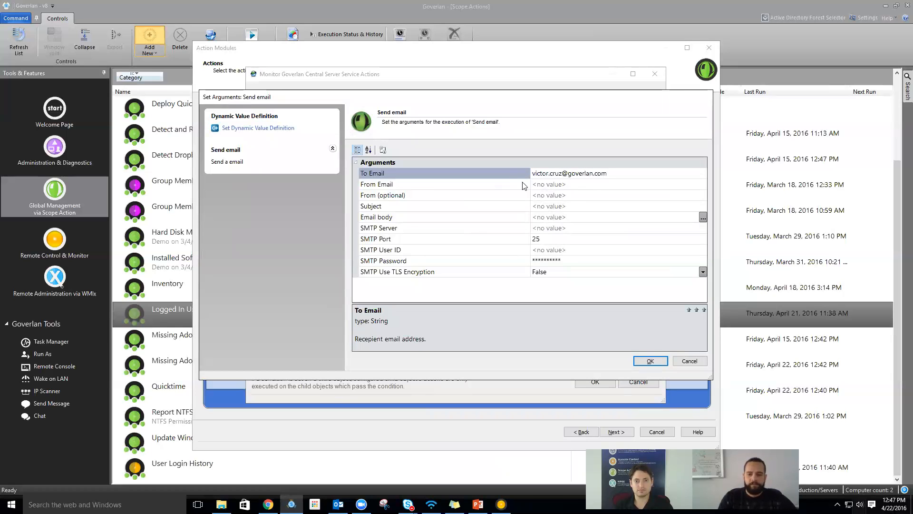
{"action": "left_click", "coordinate": [577, 196]}
{"action": "left_click", "coordinate": [582, 185]}
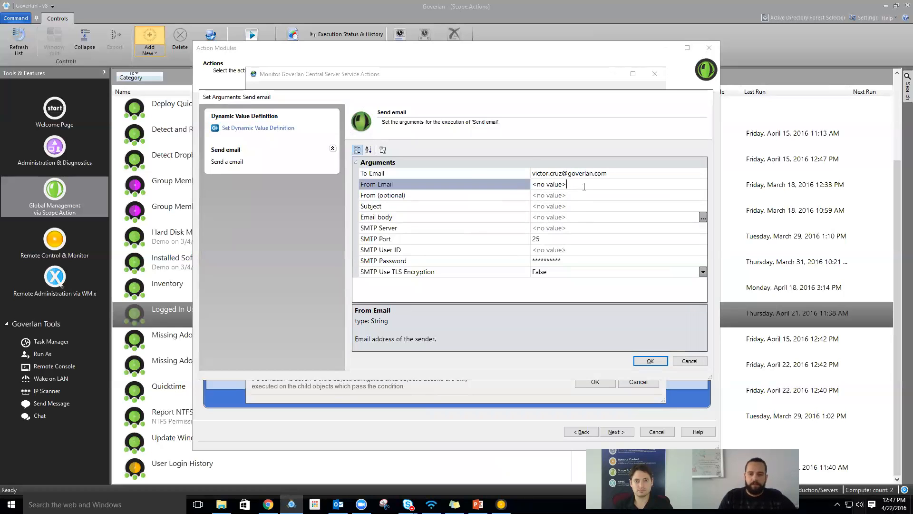
{"action": "type", "text": "Goverlan "}
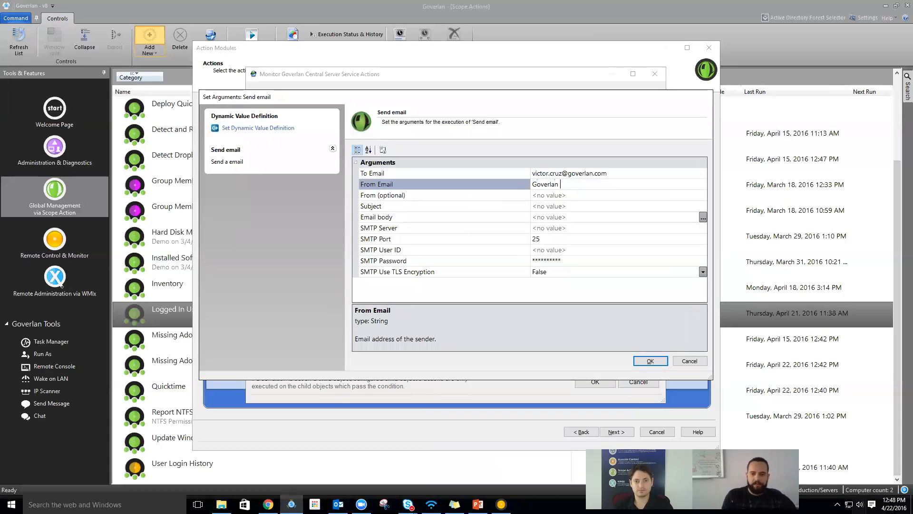
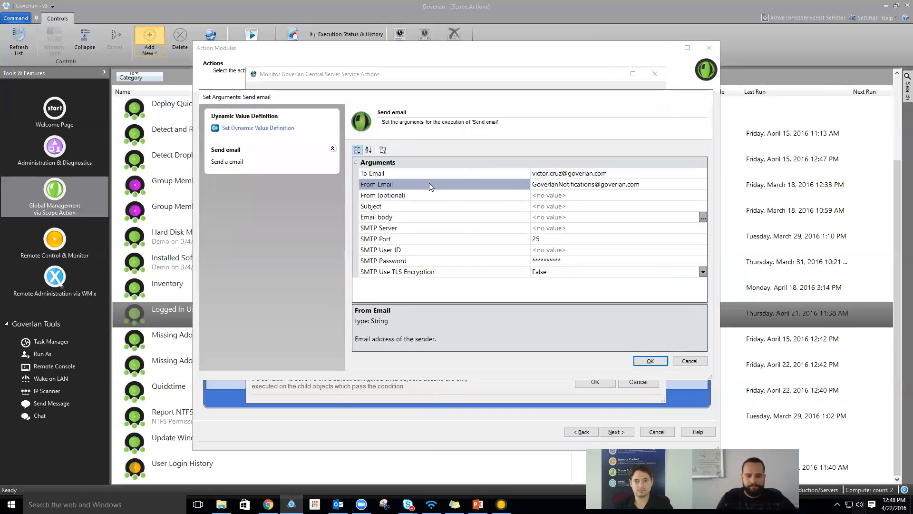
{"action": "left_click", "coordinate": [418, 205]}
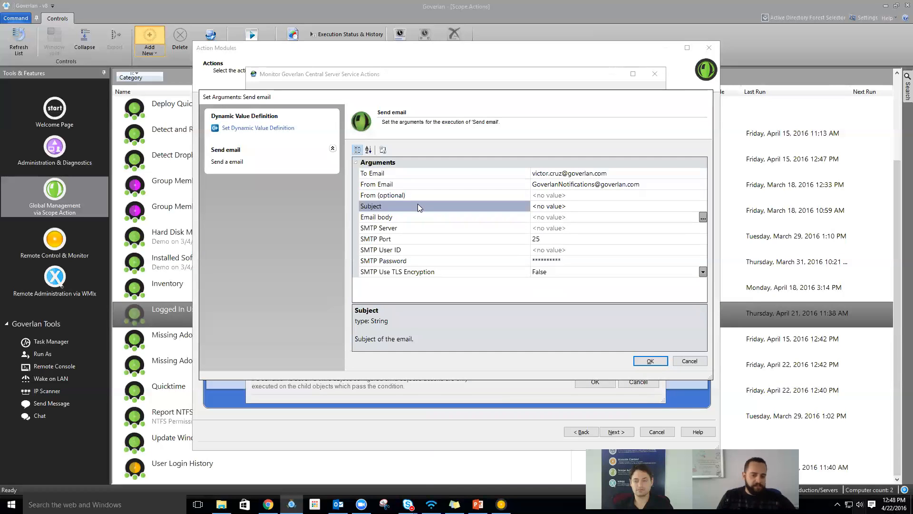
{"action": "left_click", "coordinate": [601, 204]}
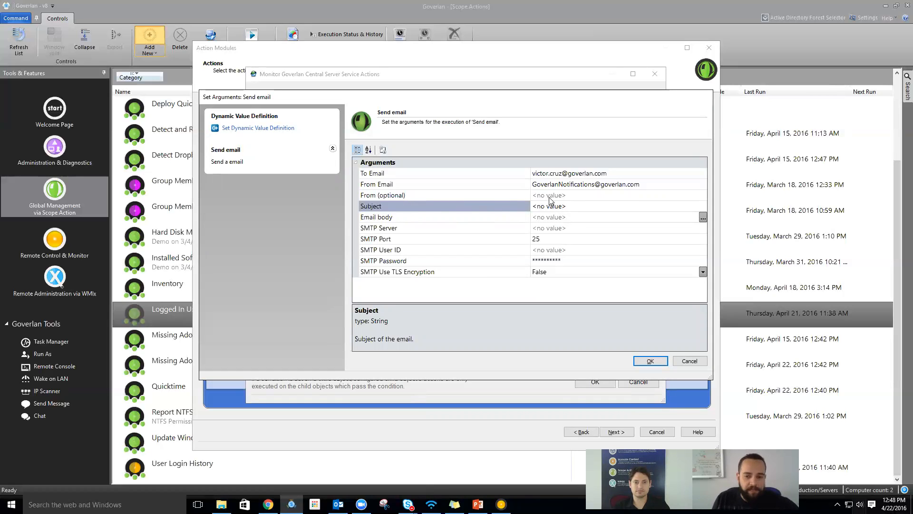
- Set the subject to a WARNING that the Central Server service changed from Started, plus NT Account Name
{"action": "left_click", "coordinate": [243, 131]}
{"action": "left_click_drag", "start_coordinate": [395, 178], "coordinate": [381, 186]}
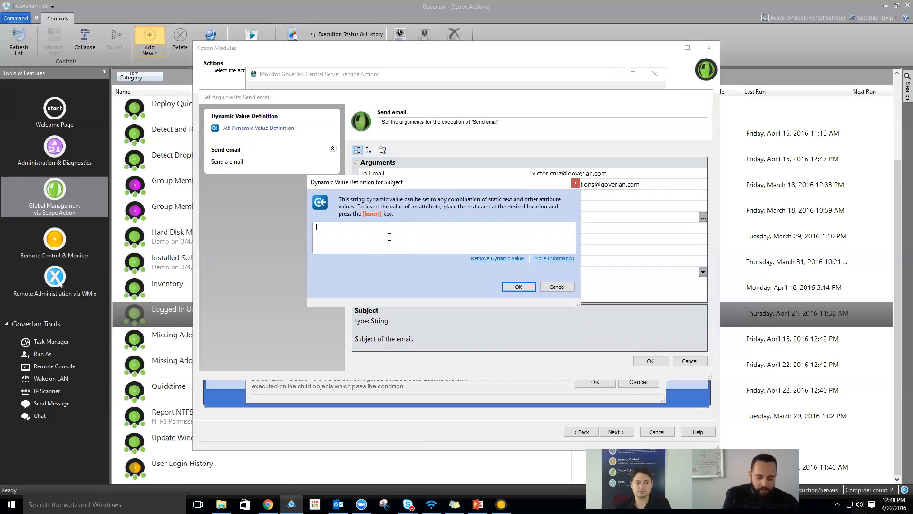
{"action": "type", "text": "WAER"}
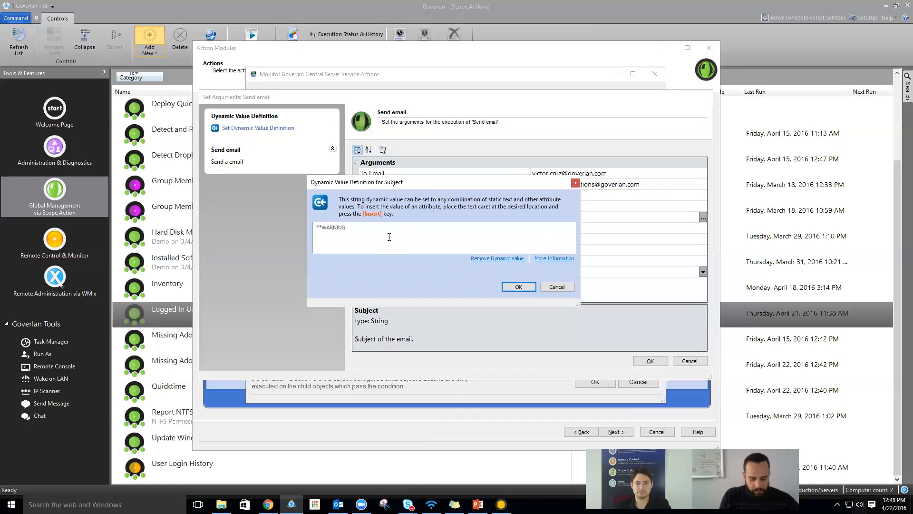
{"action": "type", "text": " The Goverlan Central Server service"}
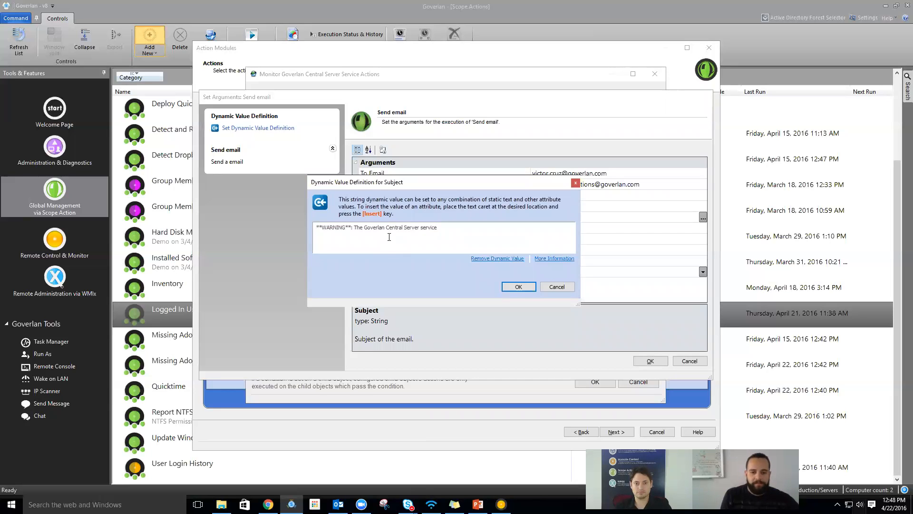
{"action": "type", "text": " has changed from Started on"}
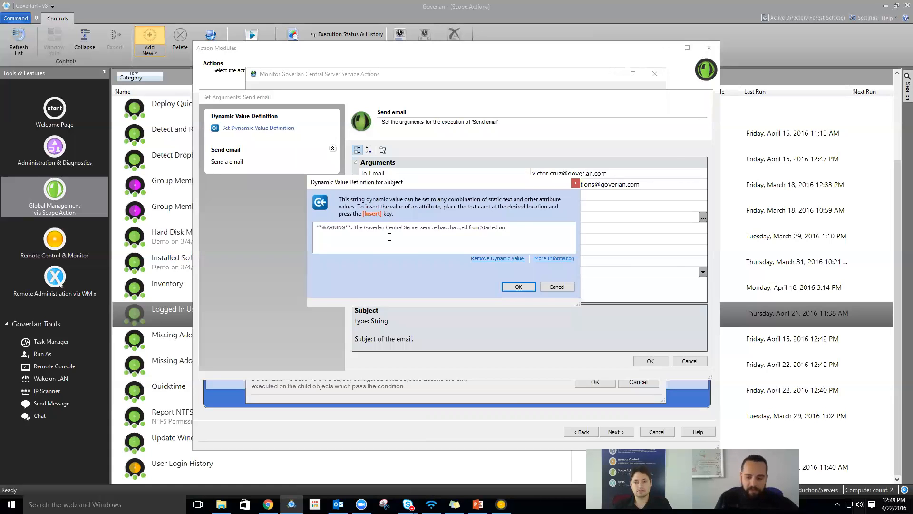
{"action": "key", "text": "Insert"}
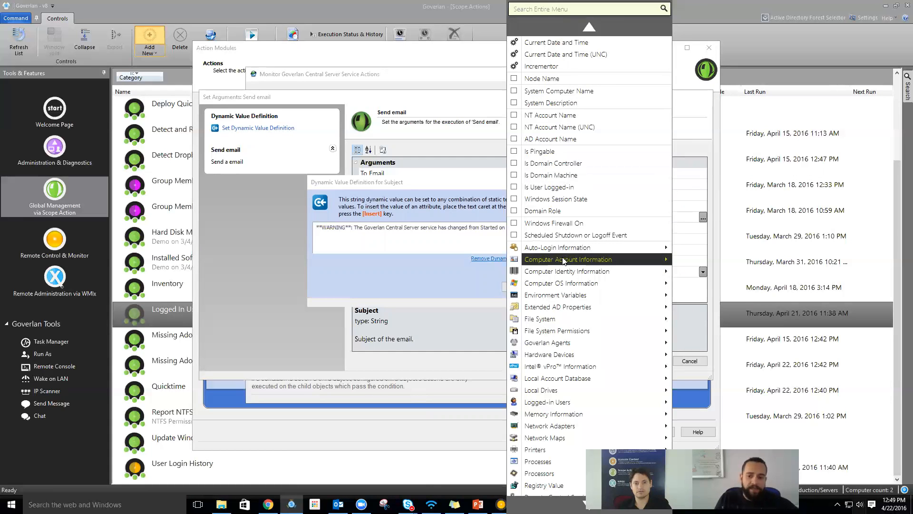
{"action": "scroll", "coordinate": [557, 476], "scroll_direction": "down", "scroll_amount": 1}
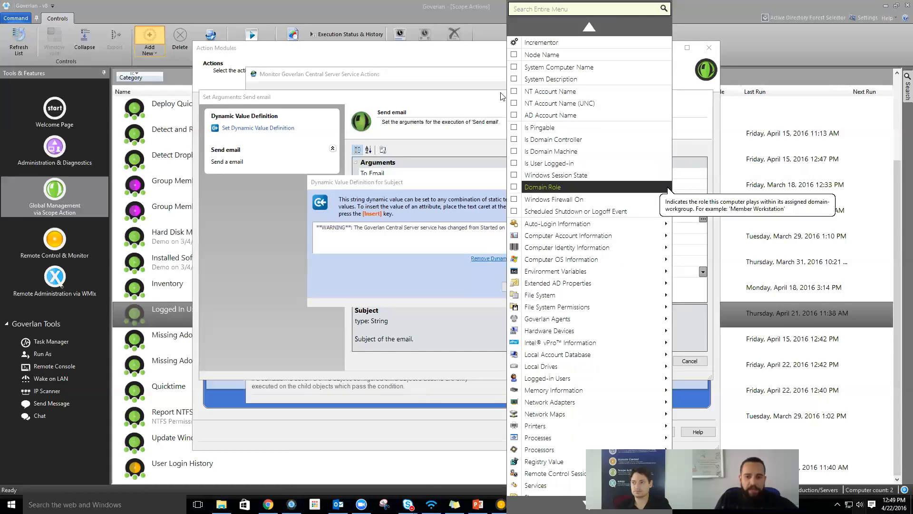
{"action": "left_click", "coordinate": [554, 91]}
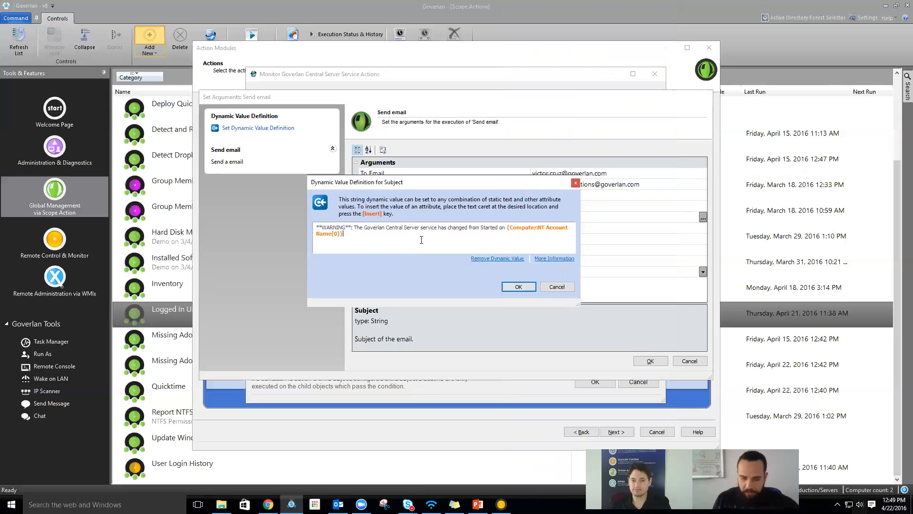
{"action": "left_click", "coordinate": [517, 287]}
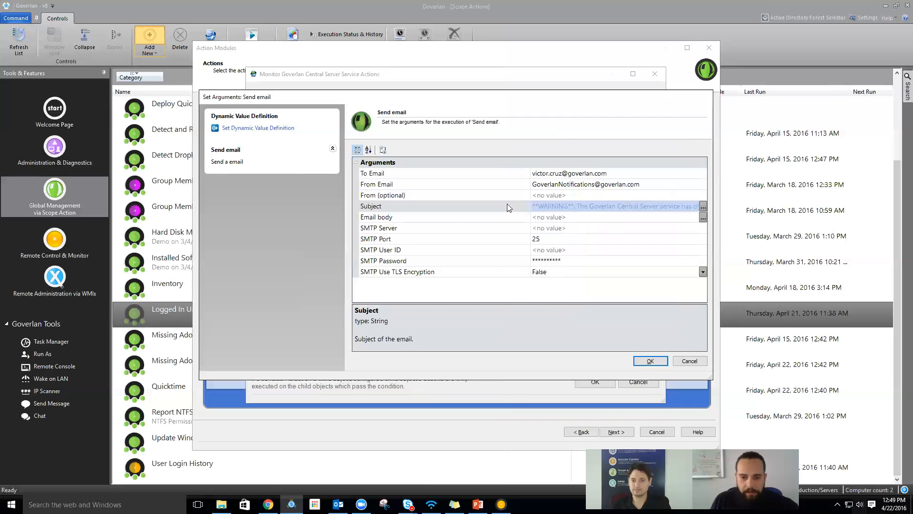
- Set the email body to 'Please check the server ASAP.'
{"action": "left_click", "coordinate": [435, 219]}
{"action": "left_click", "coordinate": [703, 217]}
{"action": "left_click", "coordinate": [459, 206]}
{"action": "type", "text": "Please check"}
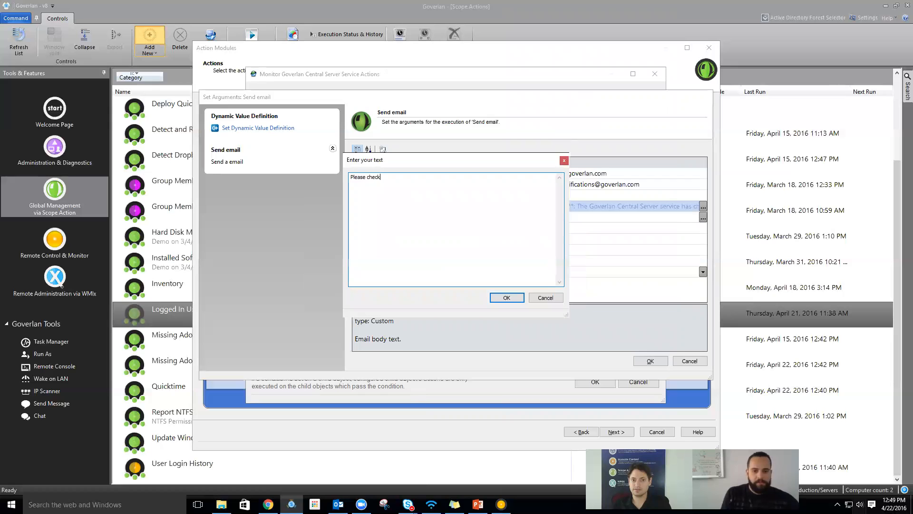
{"action": "type", "text": " the server ASAP."}
{"action": "left_click", "coordinate": [506, 298]}
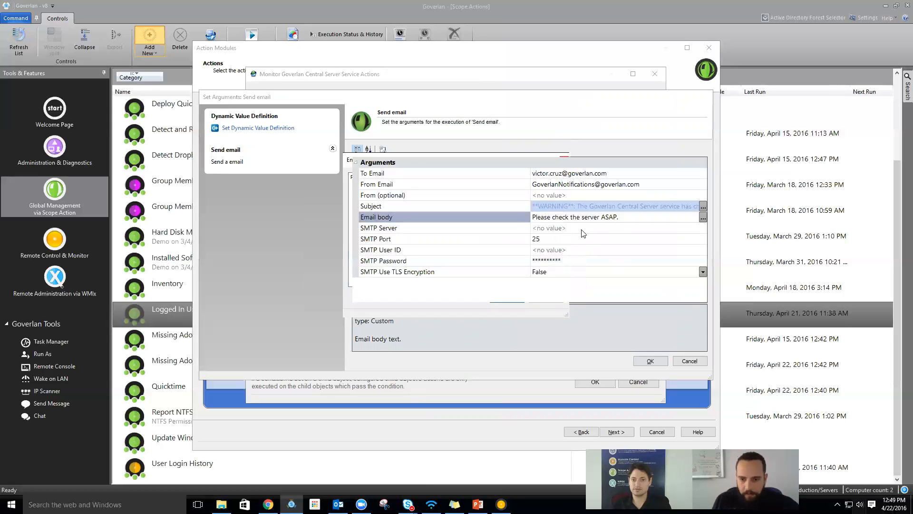
- Set SMTP server smtp.goverlan.com, enter the SMTP user ID and password, and confirm the arguments
{"action": "left_click", "coordinate": [586, 228]}
{"action": "type", "text": "smt"}
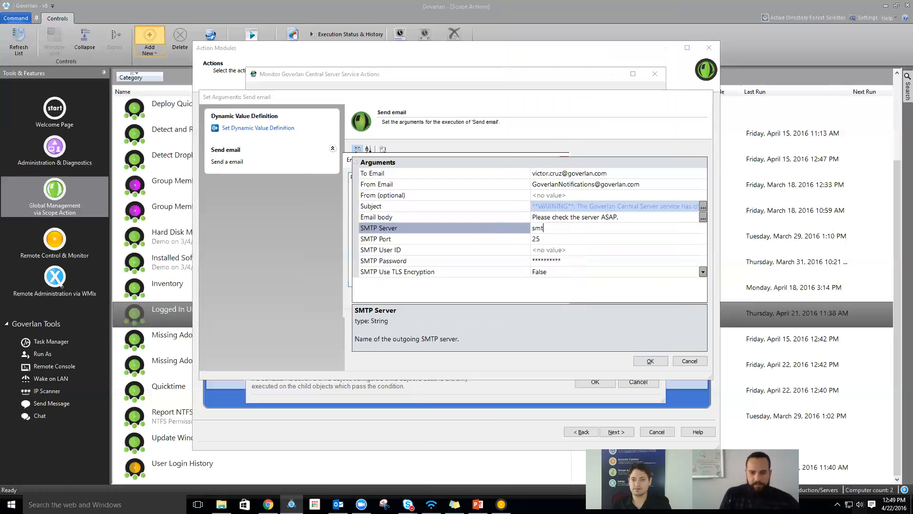
{"action": "type", "text": "p.goverlan.com"}
{"action": "key", "text": "Tab"}
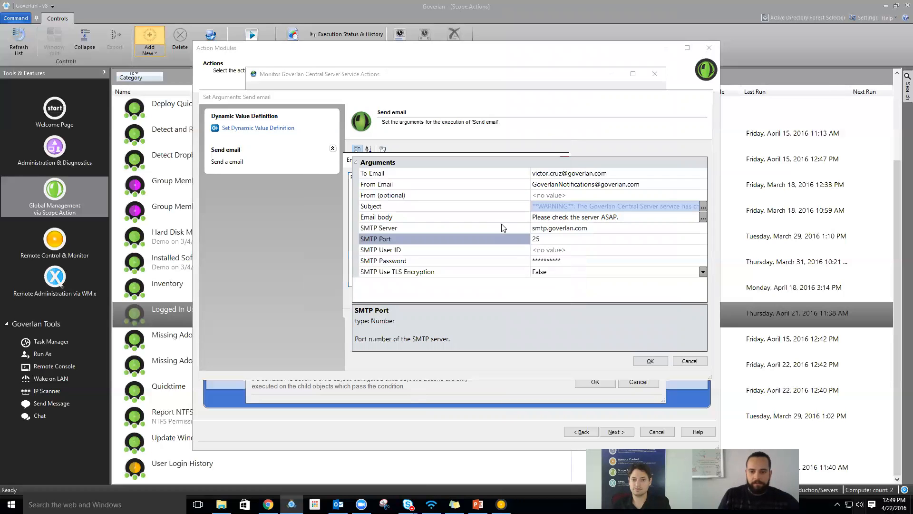
{"action": "left_click", "coordinate": [583, 251]}
{"action": "key", "text": "ctrl+a"}
{"action": "type", "text": "support"}
{"action": "key", "text": "Tab"}
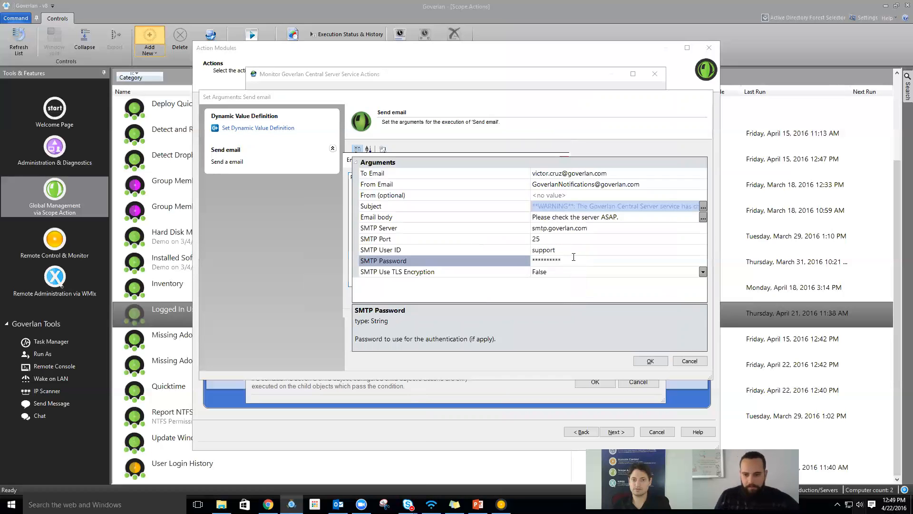
{"action": "left_click_drag", "start_coordinate": [573, 257], "coordinate": [515, 261]}
{"action": "type", "text": "*********"}
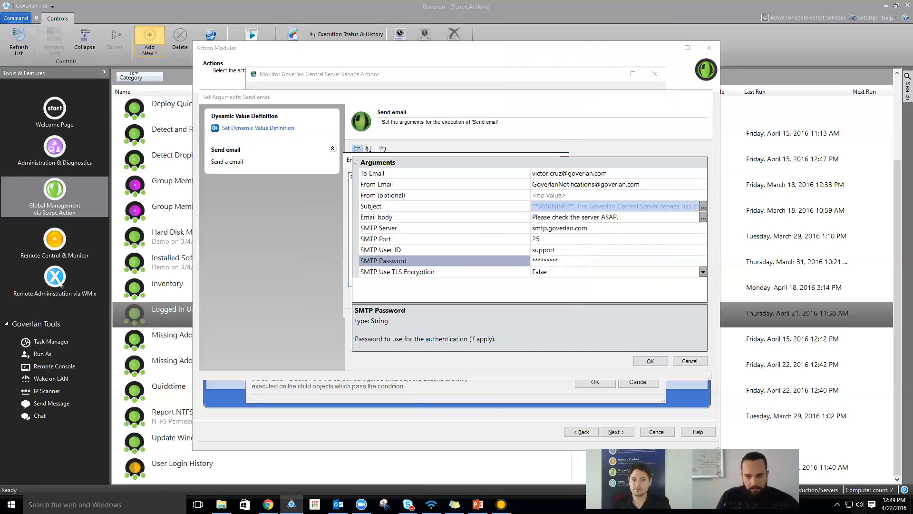
{"action": "left_click", "coordinate": [448, 272]}
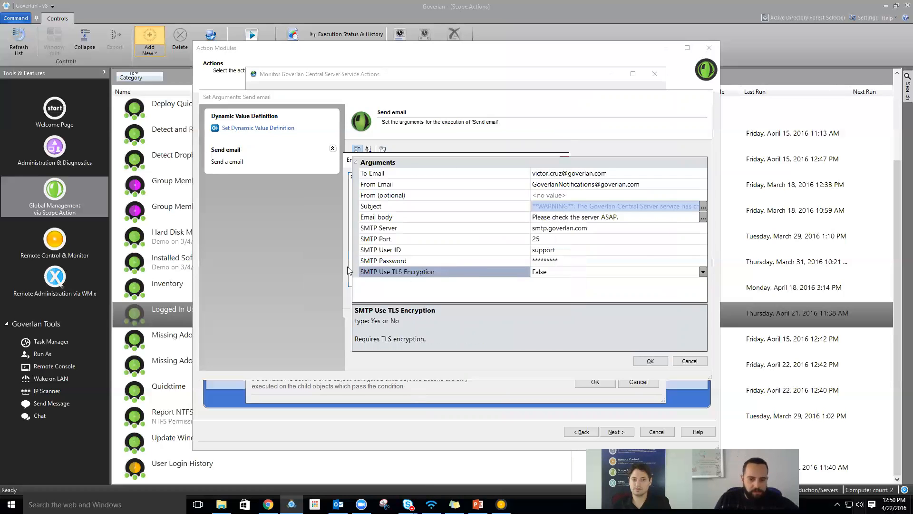
{"action": "left_click", "coordinate": [422, 262]}
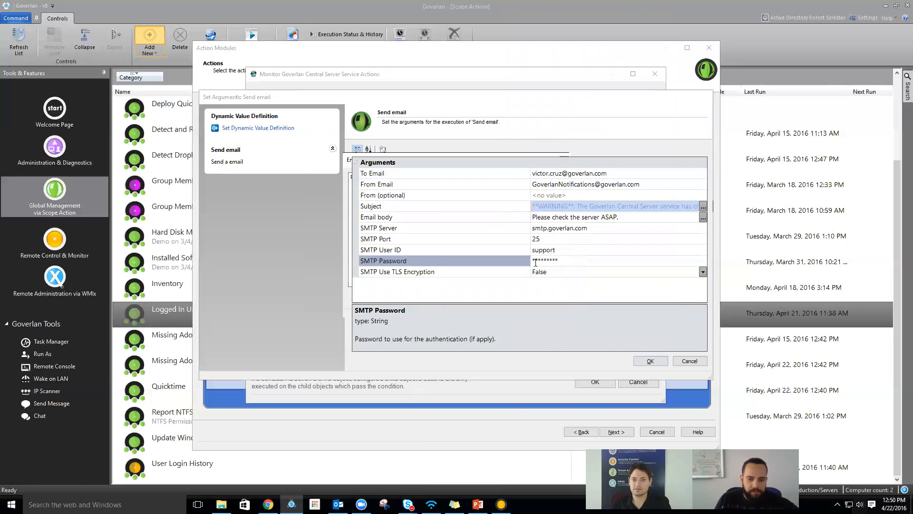
{"action": "left_click", "coordinate": [416, 242]}
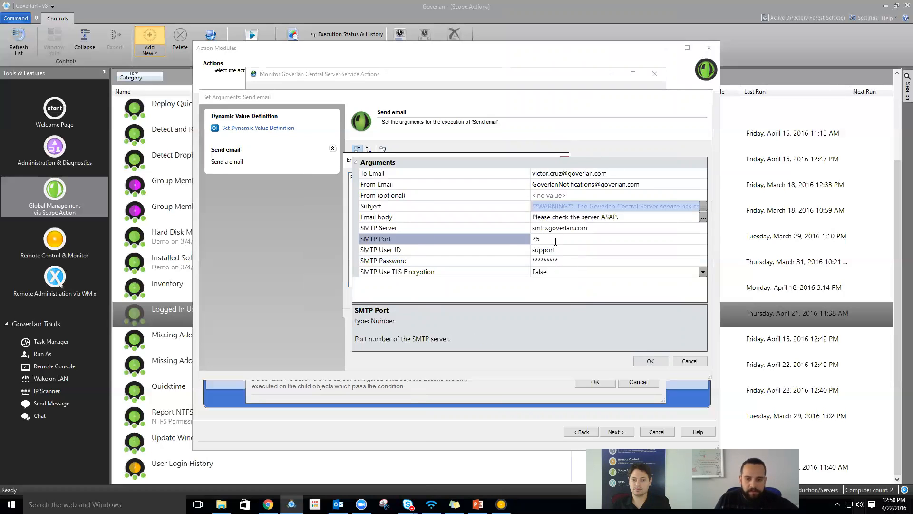
{"action": "left_click", "coordinate": [424, 276]}
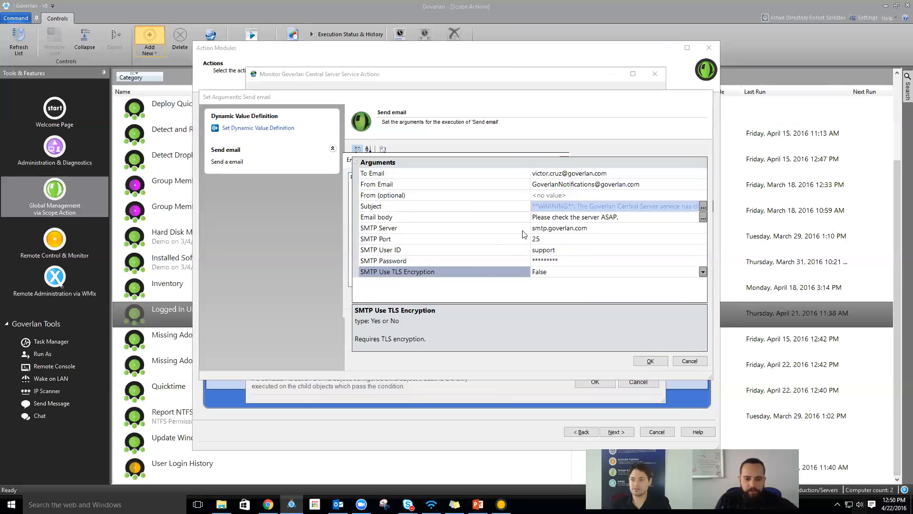
{"action": "left_click", "coordinate": [650, 361]}
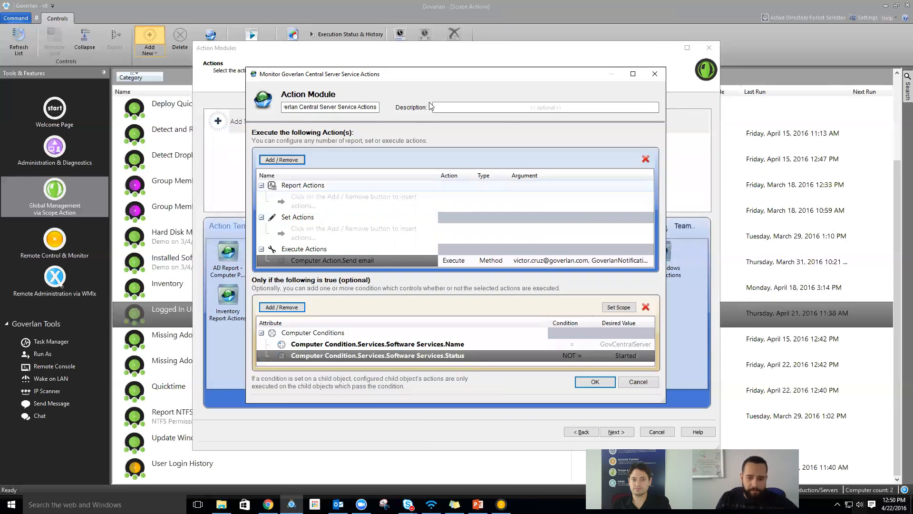
- Accept the action module and finish the wizard with Run Later selected
{"action": "left_click", "coordinate": [603, 384]}
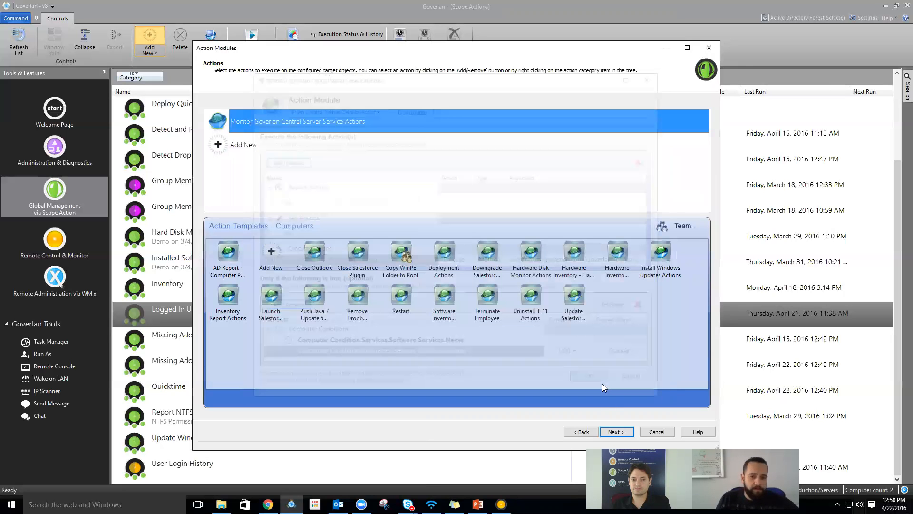
{"action": "left_click", "coordinate": [617, 432]}
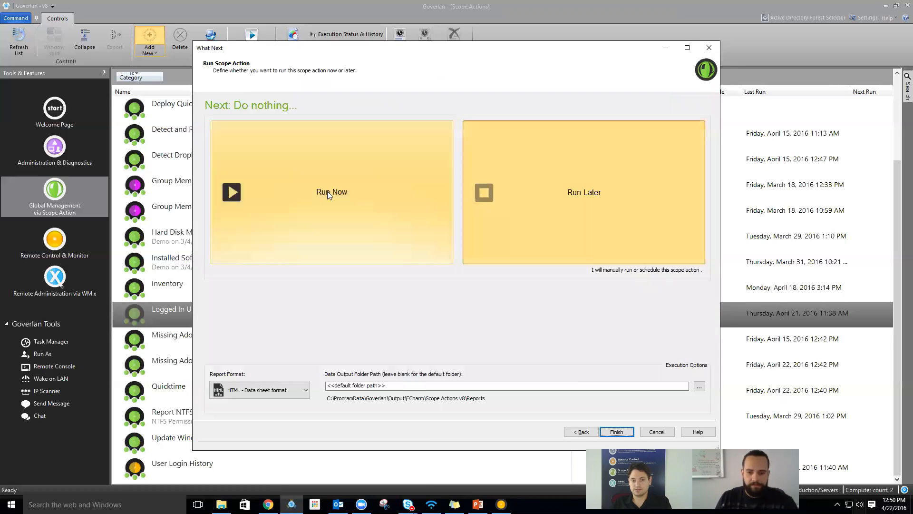
{"action": "left_click", "coordinate": [330, 191]}
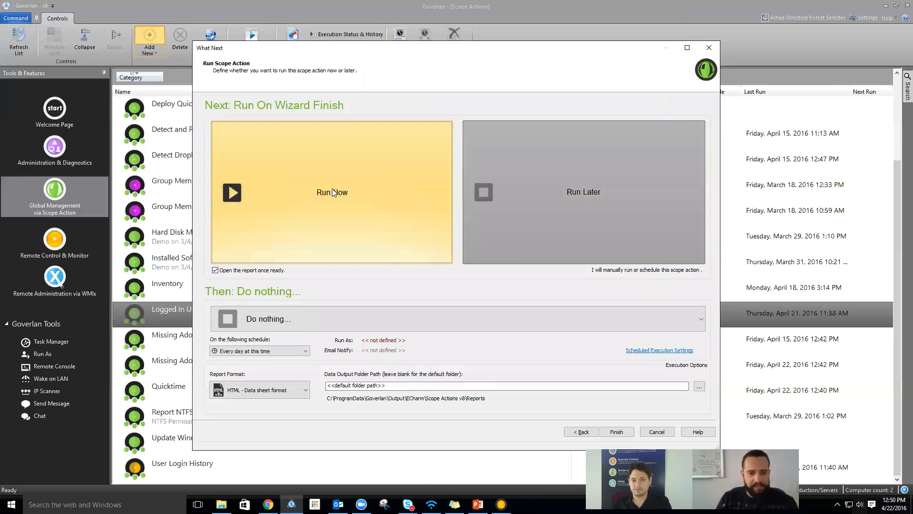
{"action": "left_click", "coordinate": [547, 215]}
{"action": "left_click", "coordinate": [616, 432]}
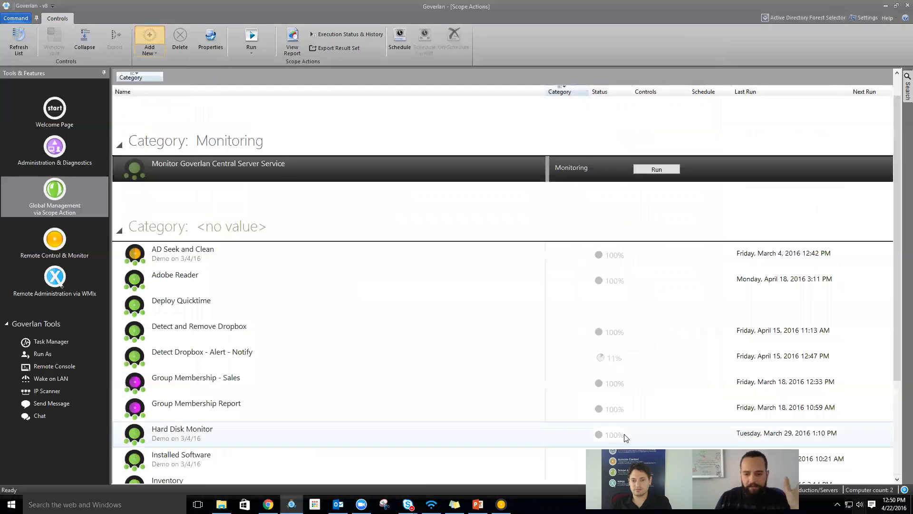
- Open Schedule Execution for the Central Server monitor and set the Run As account password
{"action": "right_click", "coordinate": [263, 167]}
{"action": "mouse_move", "coordinate": [308, 314]}
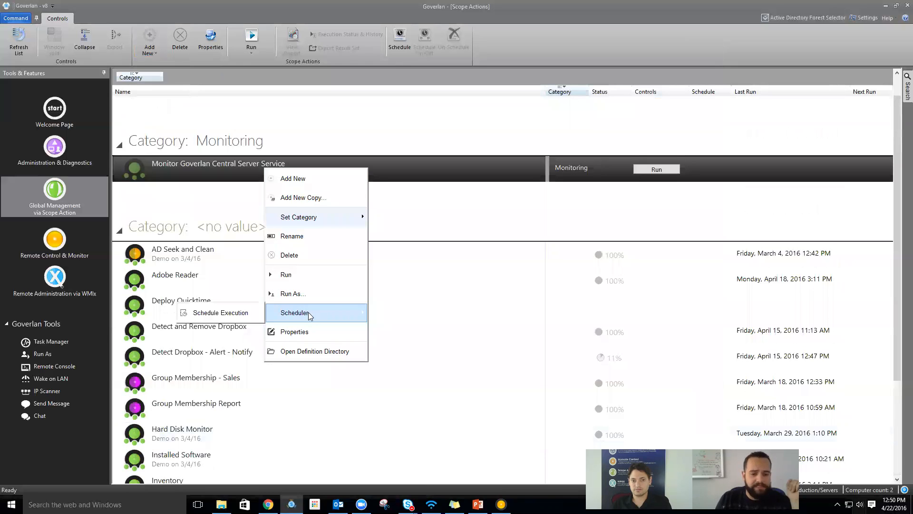
{"action": "left_click", "coordinate": [243, 316]}
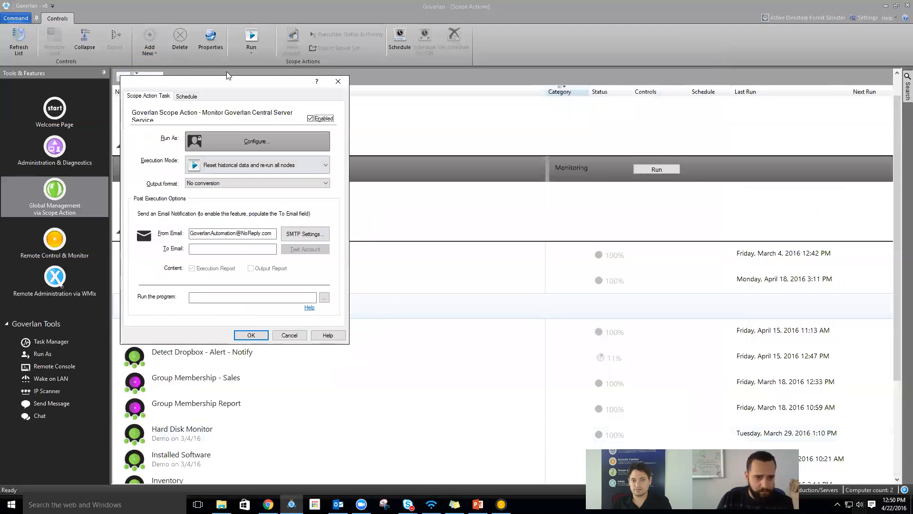
{"action": "left_click_drag", "start_coordinate": [227, 76], "coordinate": [263, 79]}
{"action": "left_click", "coordinate": [274, 138]}
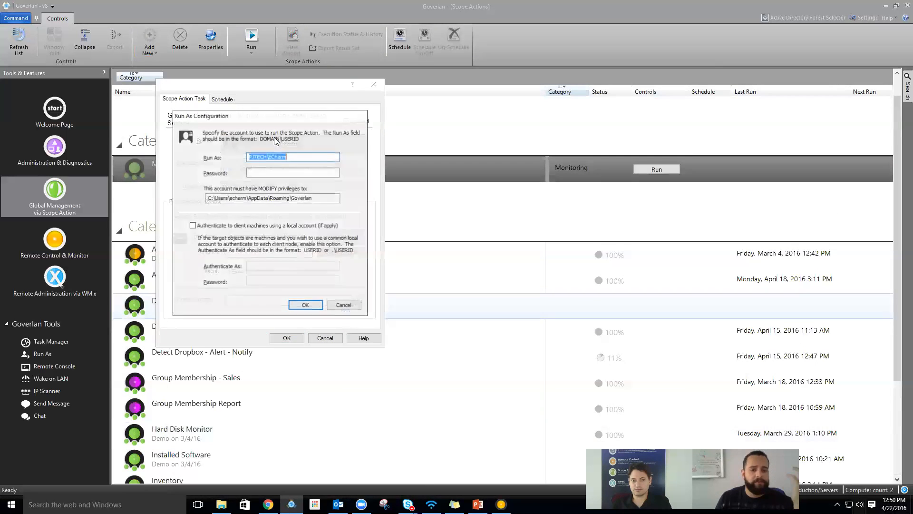
{"action": "left_click", "coordinate": [299, 158]}
{"action": "left_click", "coordinate": [298, 172]}
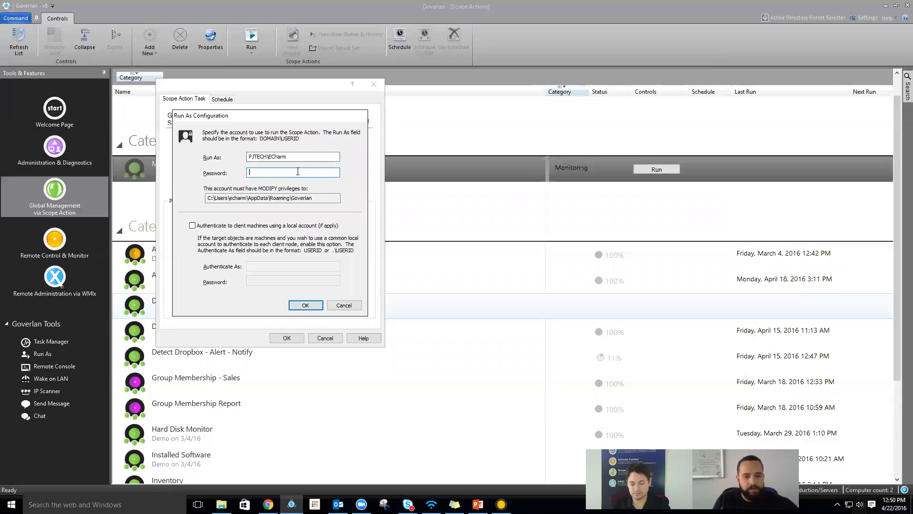
{"action": "type", "text": "•••"}
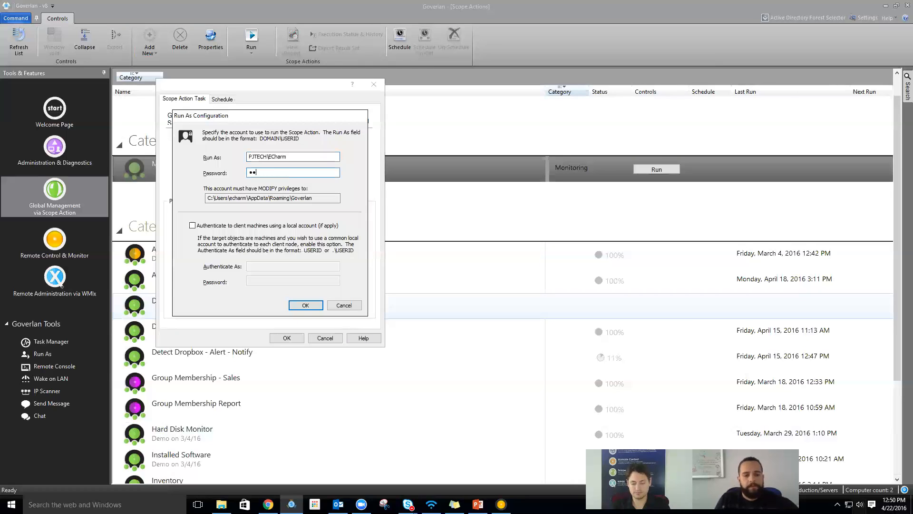
{"action": "type", "text": "••••"}
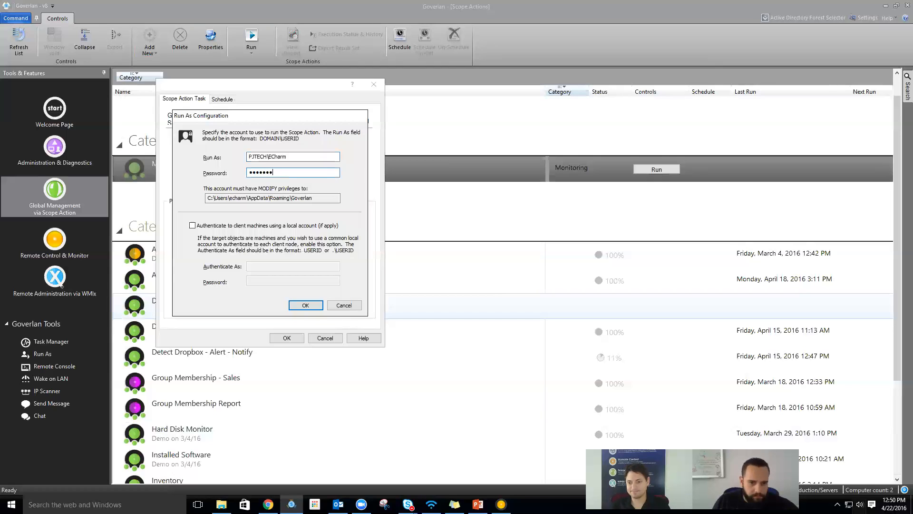
{"action": "key", "text": "BackSpace"}
{"action": "key", "text": "BackSpace"}
{"action": "key", "text": "BackSpace"}
{"action": "key", "text": "BackSpace"}
{"action": "key", "text": "BackSpace"}
{"action": "key", "text": "BackSpace"}
{"action": "key", "text": "BackSpace"}
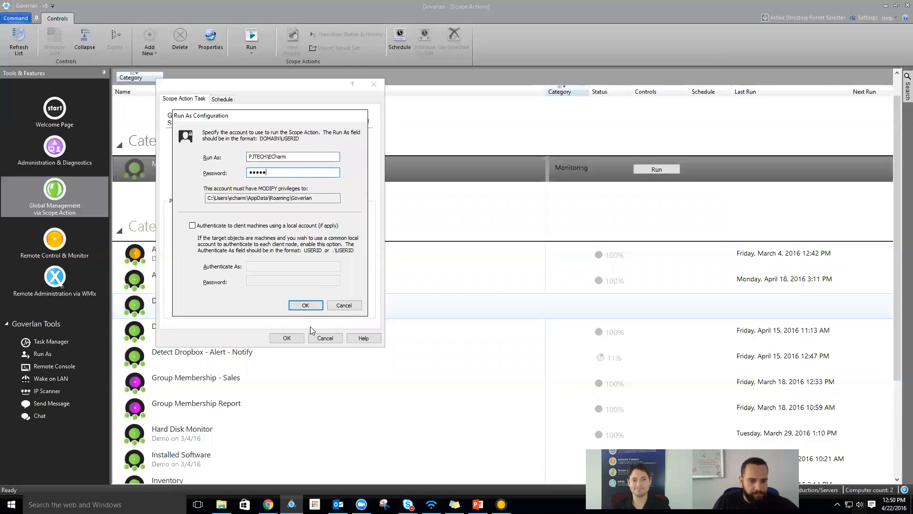
{"action": "type", "text": "•"}
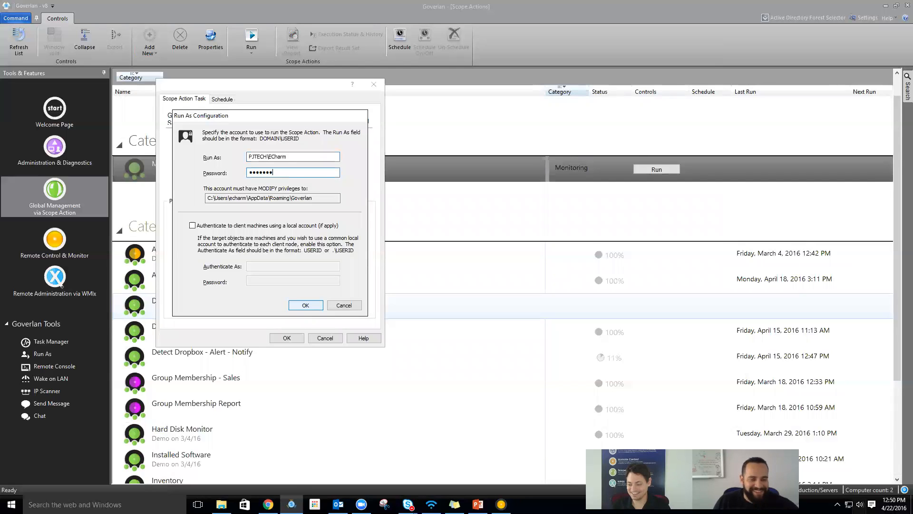
{"action": "type", "text": "•••••••"}
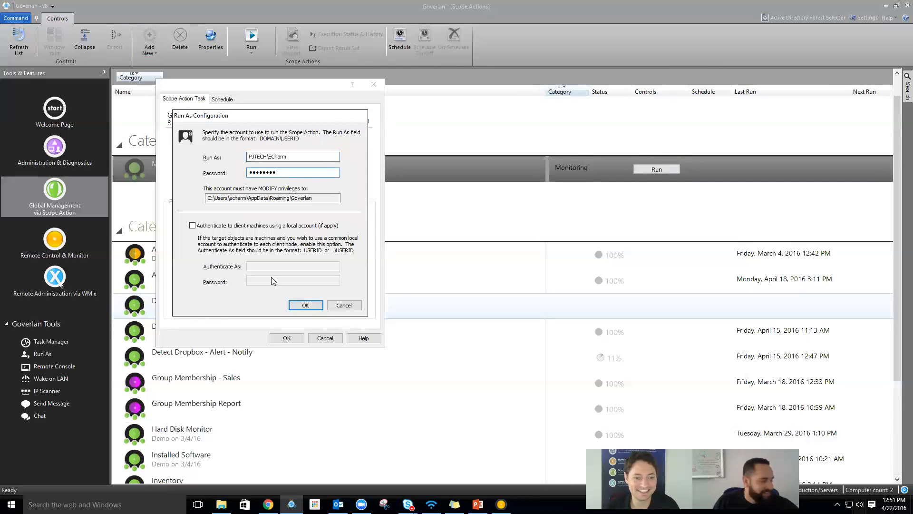
{"action": "left_click", "coordinate": [300, 302]}
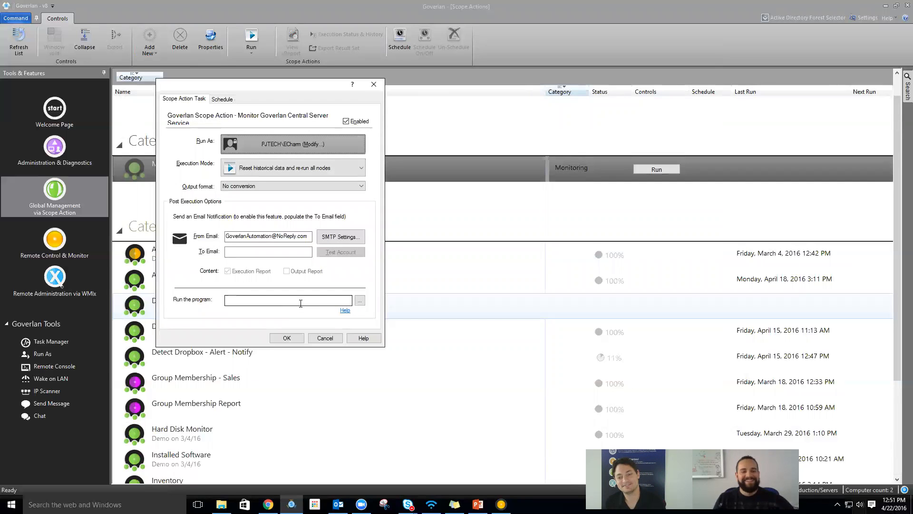
- Set the Execution Mode to 'Keep historical data and re-run all nodes'
{"action": "left_click", "coordinate": [260, 169]}
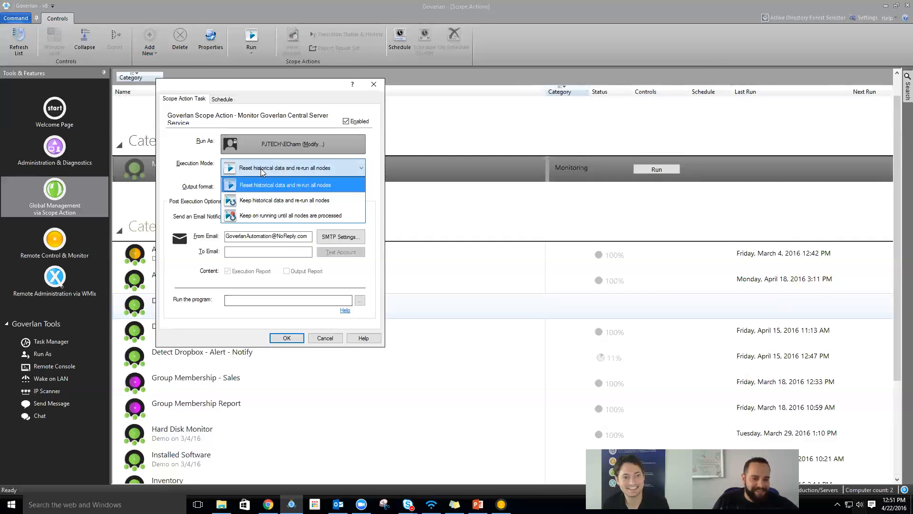
{"action": "left_click", "coordinate": [261, 169]}
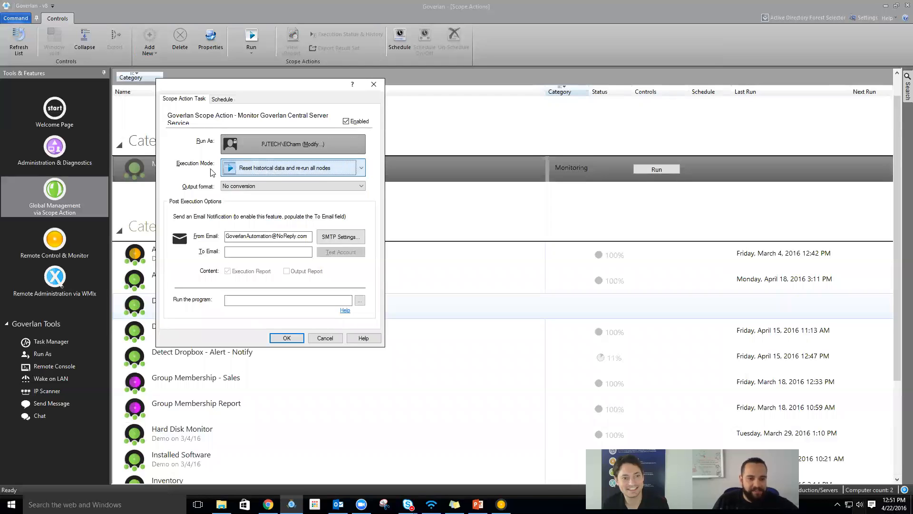
{"action": "left_click", "coordinate": [295, 170]}
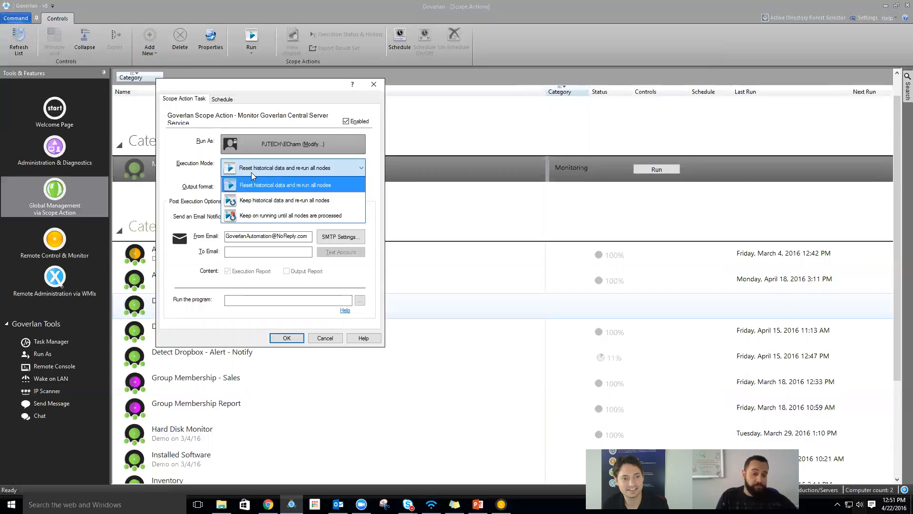
{"action": "left_click", "coordinate": [306, 203]}
{"action": "left_click", "coordinate": [301, 171]}
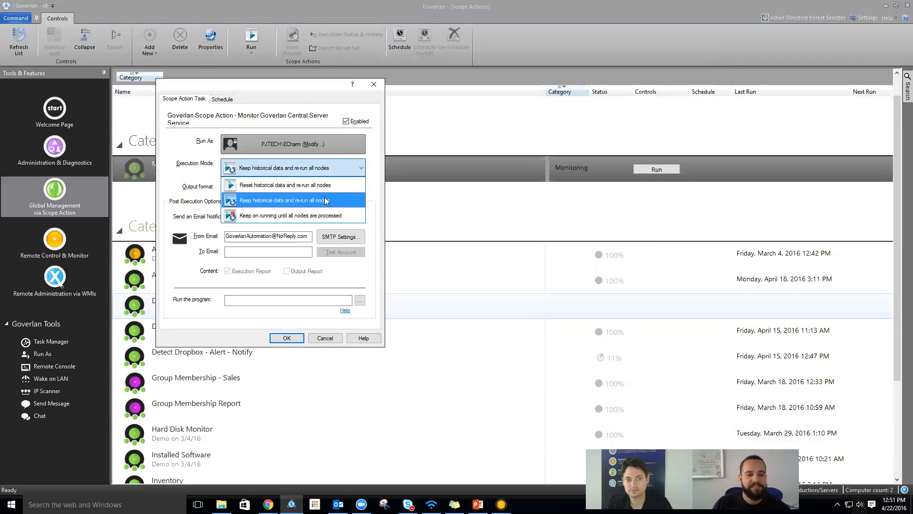
{"action": "left_click", "coordinate": [270, 200]}
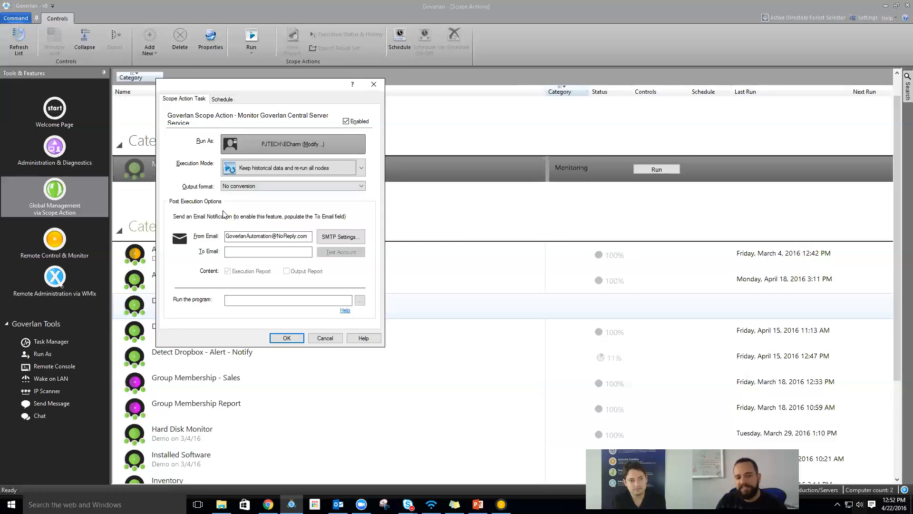
{"action": "left_click", "coordinate": [288, 236]}
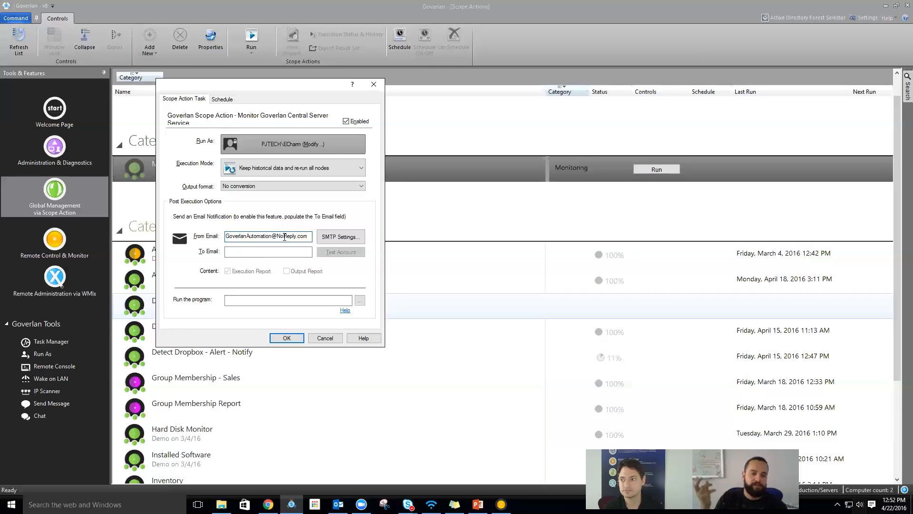
- Create a new daily schedule for the monitor action
{"action": "left_click", "coordinate": [223, 99]}
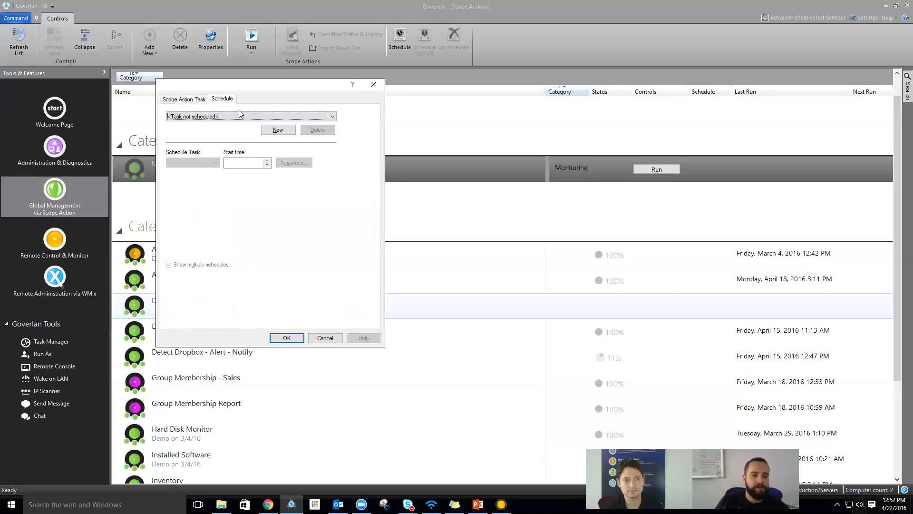
{"action": "left_click", "coordinate": [288, 131]}
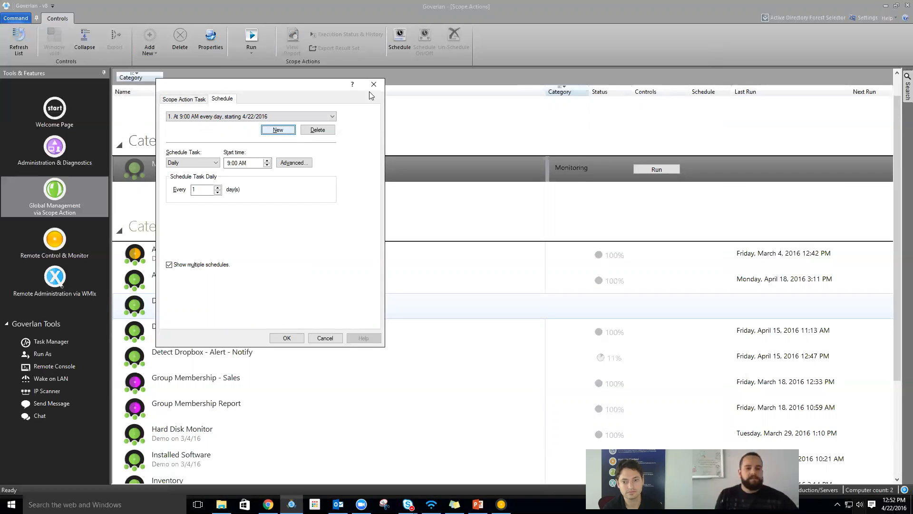
{"action": "left_click", "coordinate": [203, 163]}
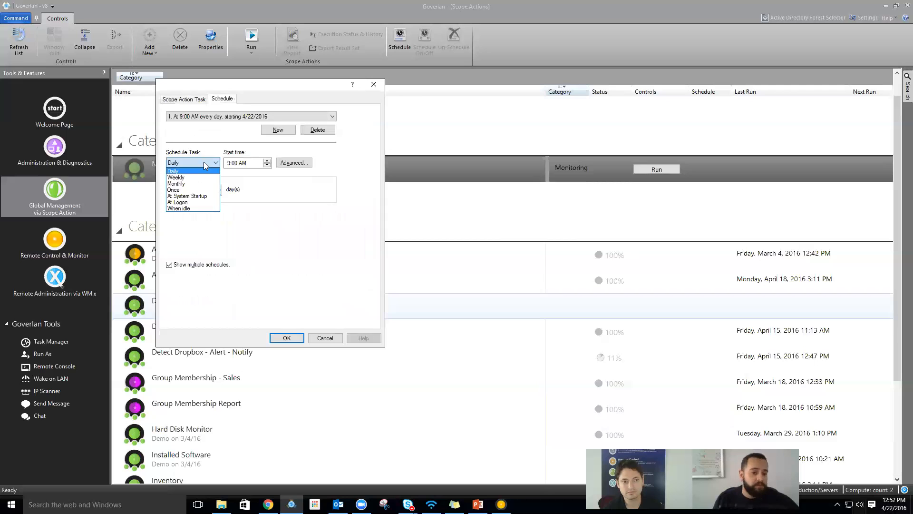
{"action": "left_click", "coordinate": [205, 171]}
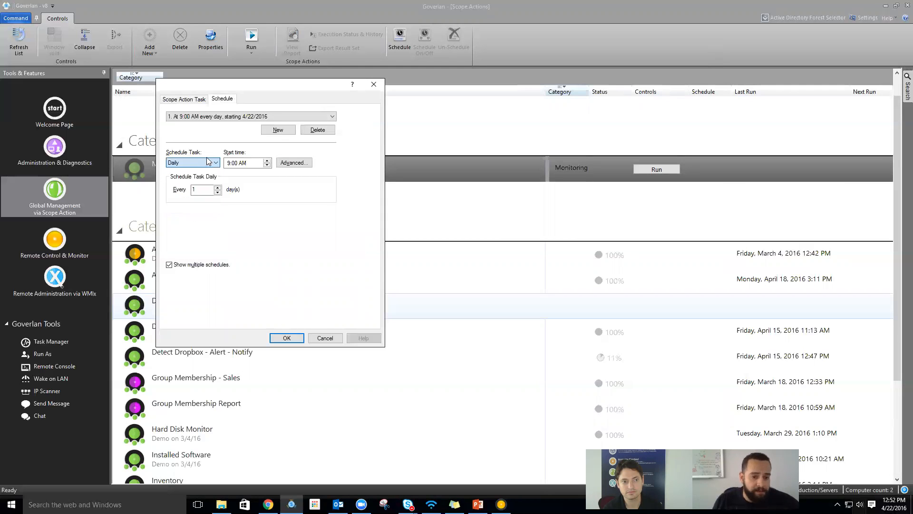
- Turn on task repetition every 5 minutes for a duration of 15 minutes
{"action": "left_click", "coordinate": [294, 163]}
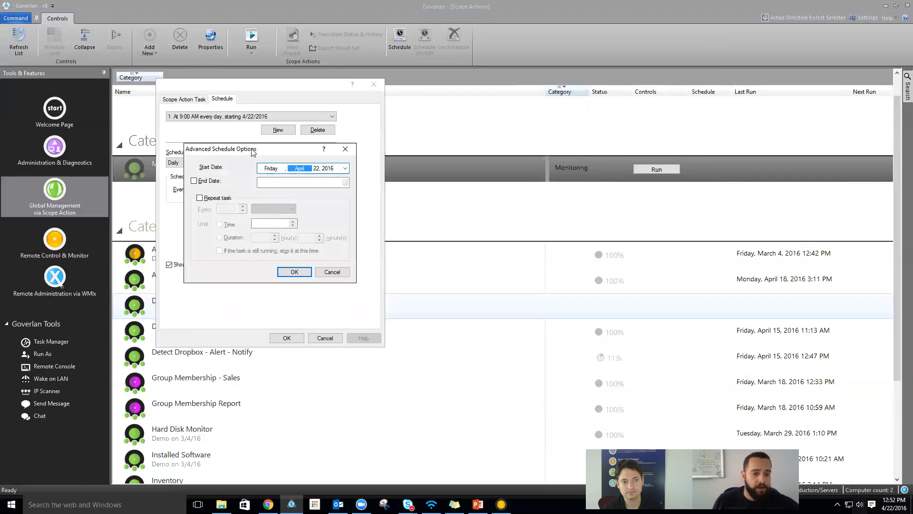
{"action": "left_click", "coordinate": [200, 197]}
{"action": "key", "text": "Tab"}
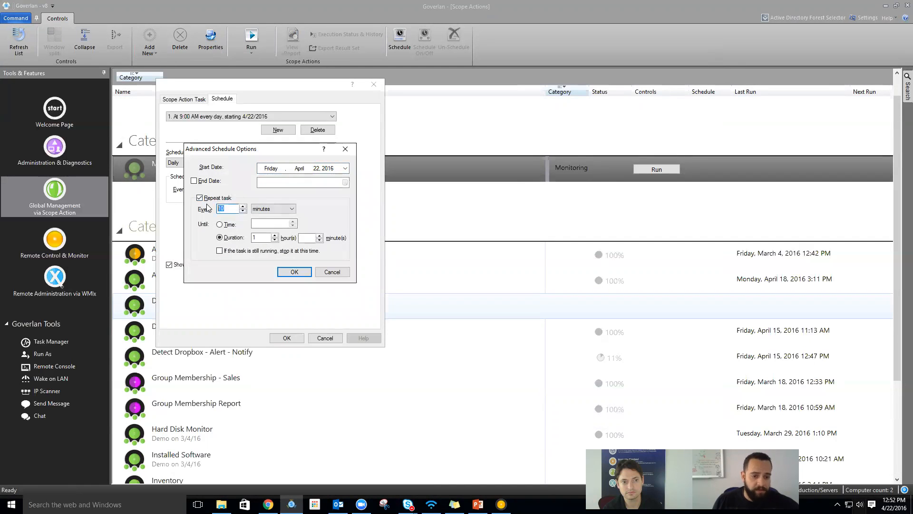
{"action": "type", "text": "5"}
{"action": "left_click", "coordinate": [240, 223]}
{"action": "left_click", "coordinate": [227, 237]}
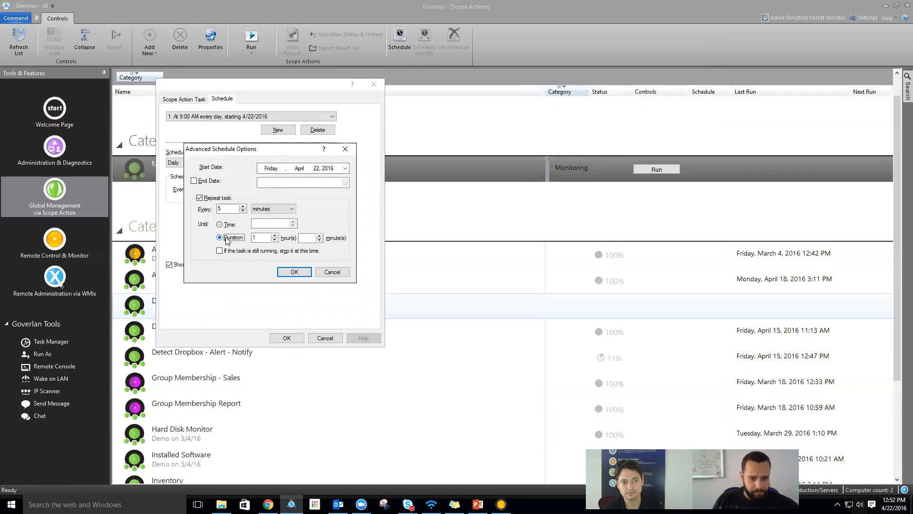
{"action": "double_click", "coordinate": [264, 239]}
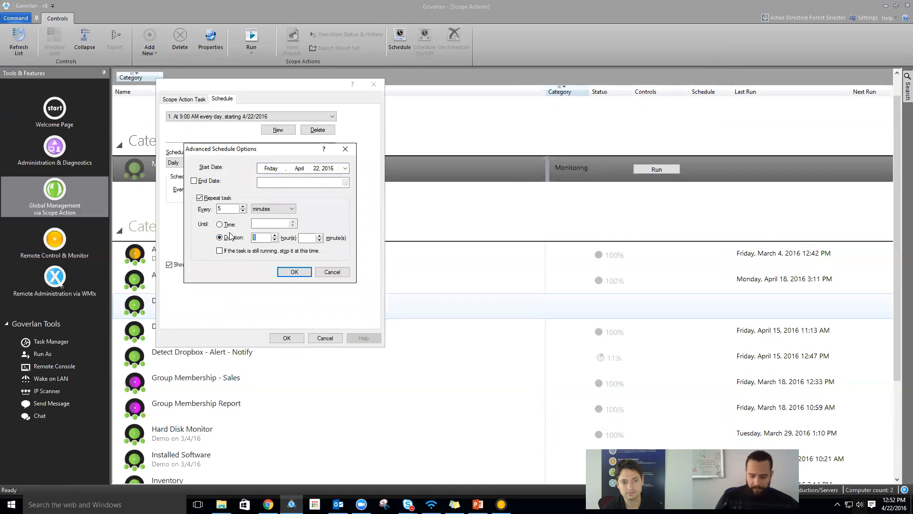
{"action": "key", "text": "BackSpace"}
{"action": "left_click", "coordinate": [309, 238]}
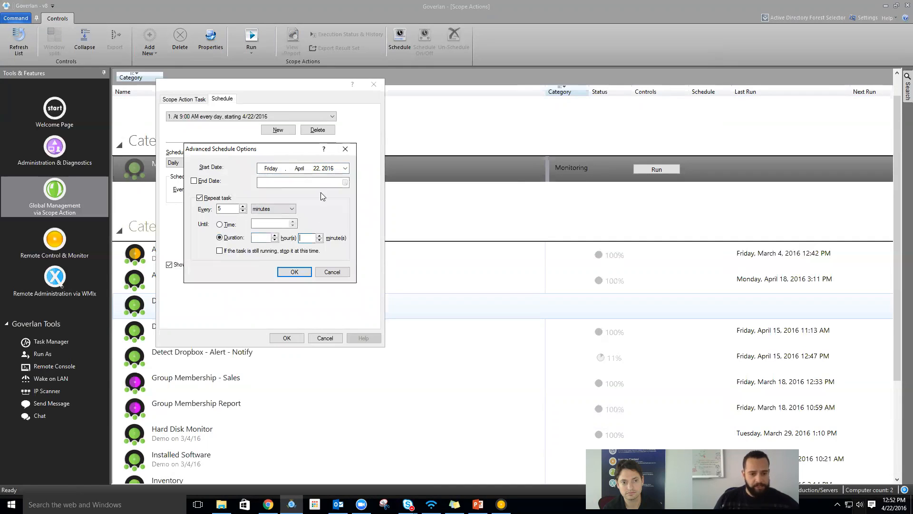
{"action": "type", "text": "15"}
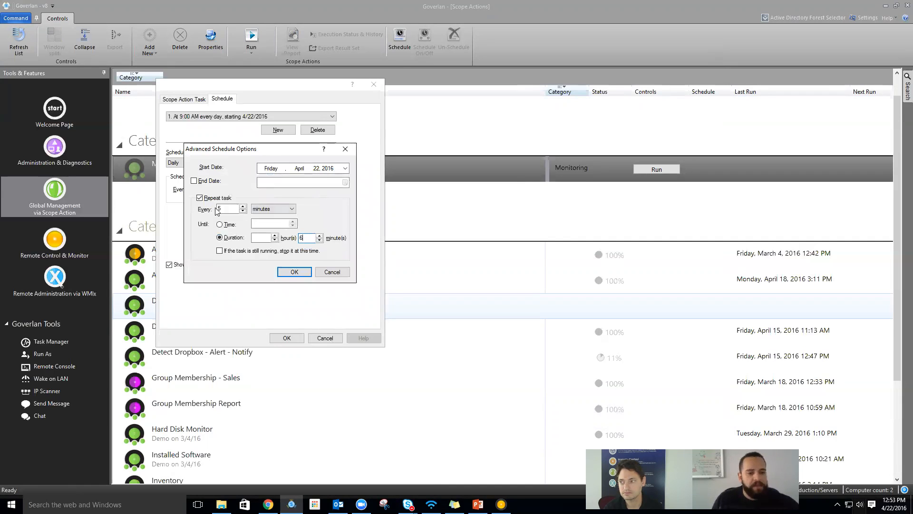
{"action": "left_click", "coordinate": [294, 271]}
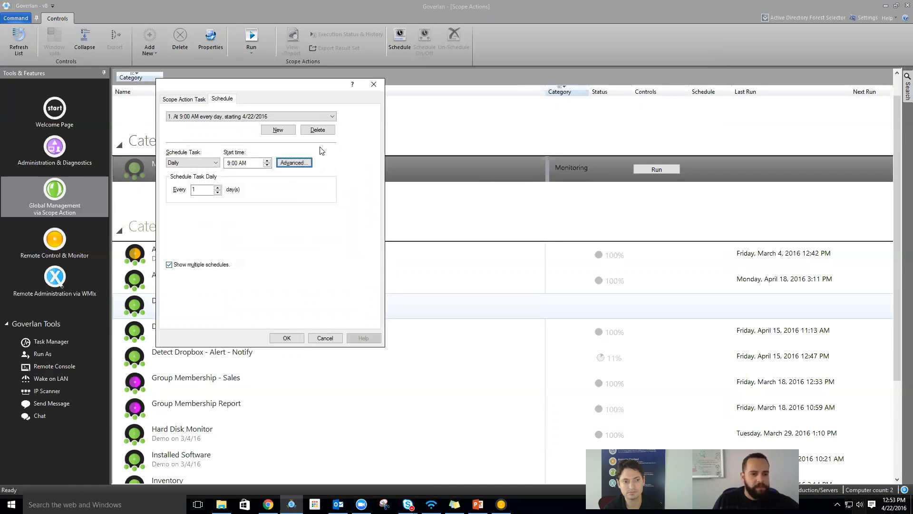
- Change the repetition to every 1 minute for 3 minutes and save the daily schedule
{"action": "left_click", "coordinate": [294, 162]}
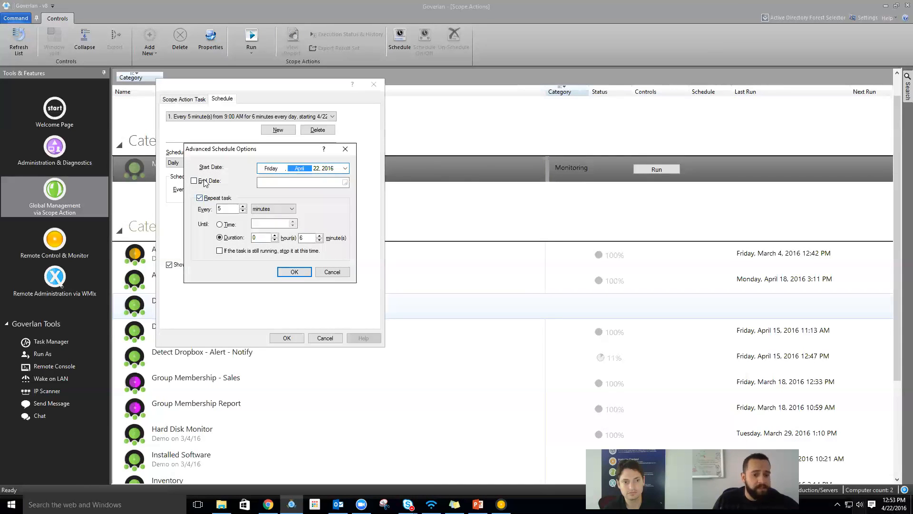
{"action": "left_click_drag", "start_coordinate": [224, 209], "coordinate": [211, 206]}
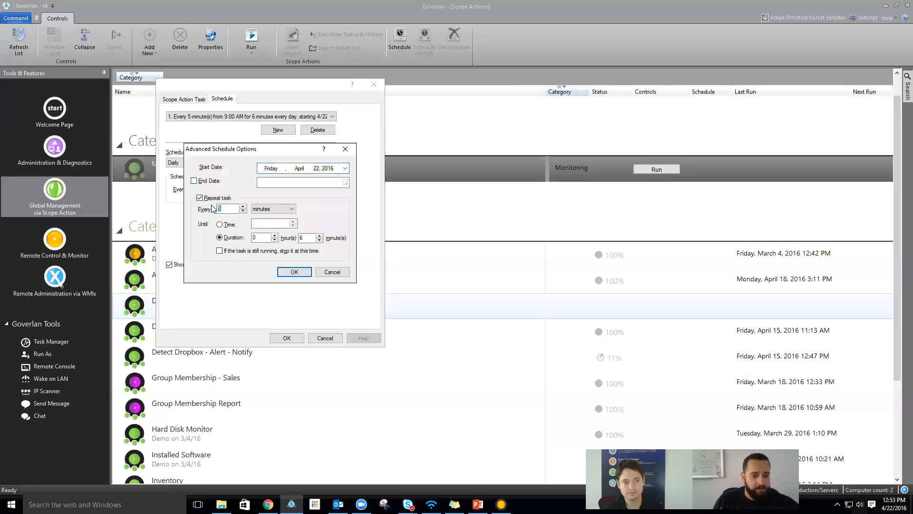
{"action": "left_click_drag", "start_coordinate": [306, 238], "coordinate": [297, 236]}
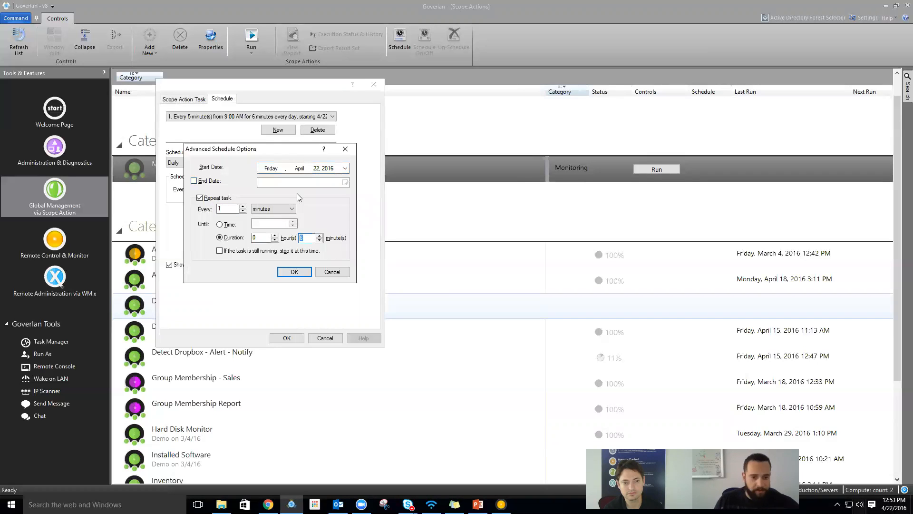
{"action": "left_click", "coordinate": [296, 273]}
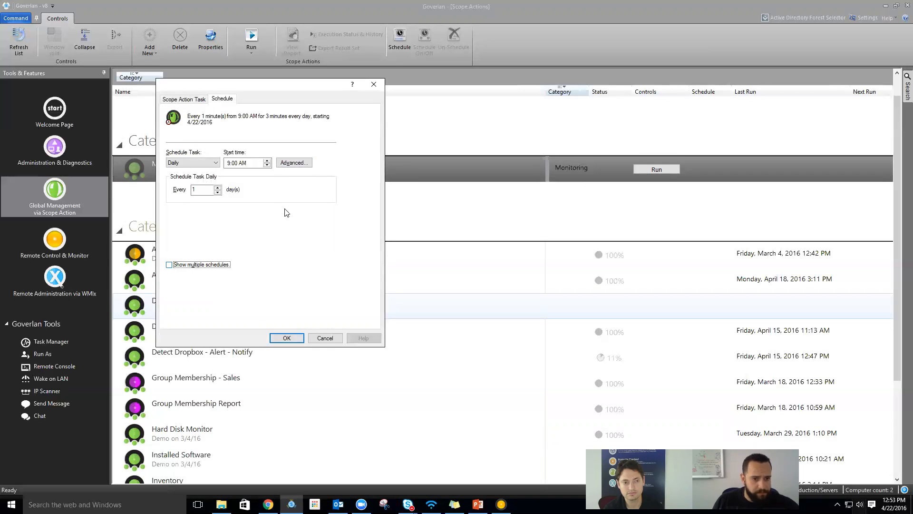
{"action": "left_click", "coordinate": [206, 163]}
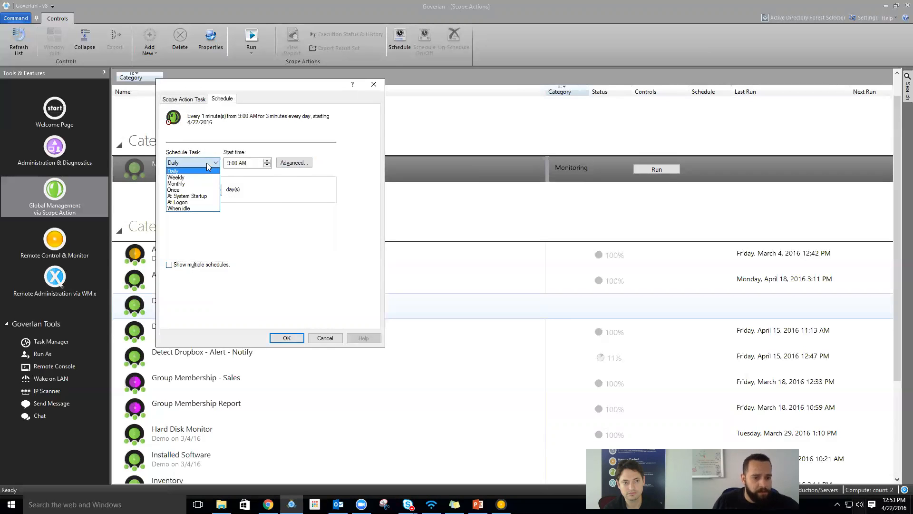
{"action": "left_click", "coordinate": [206, 162]}
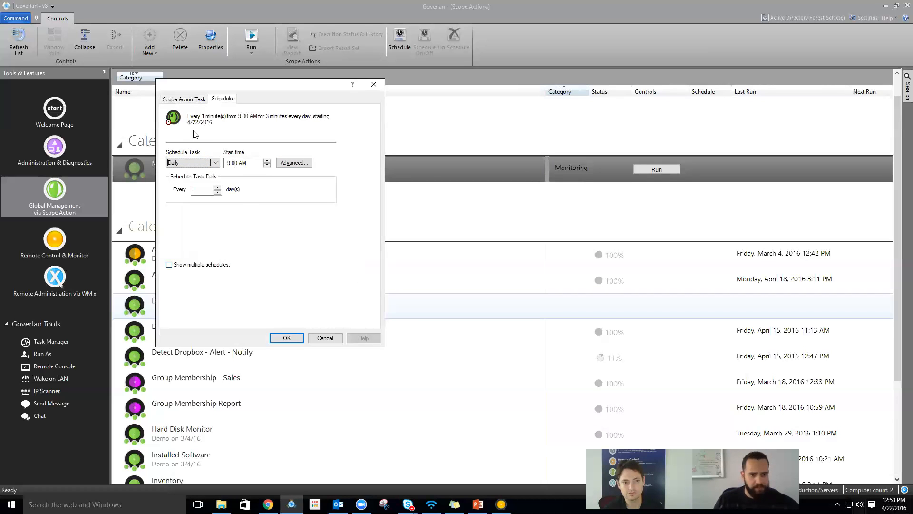
{"action": "left_click", "coordinate": [287, 337]}
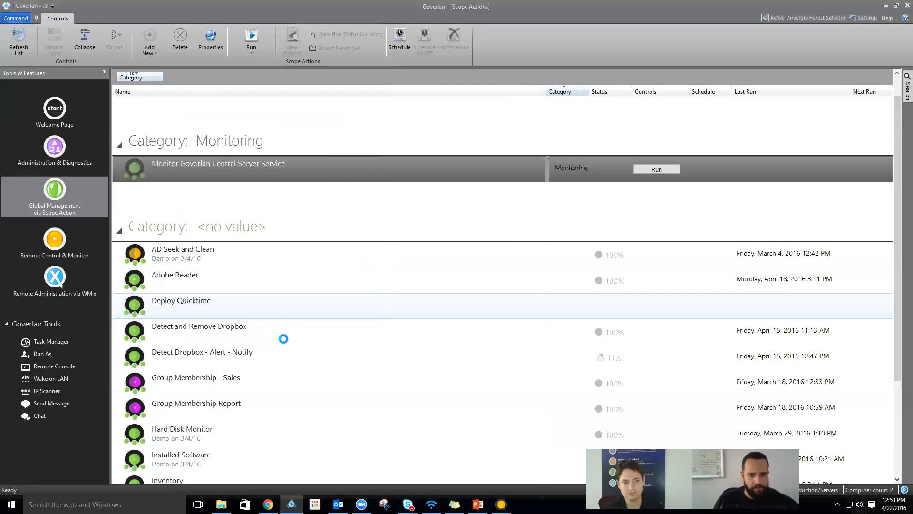
- Fit the Name column to show the full daily schedule, then open the Active Directory search panel
{"action": "double_click", "coordinate": [542, 180]}
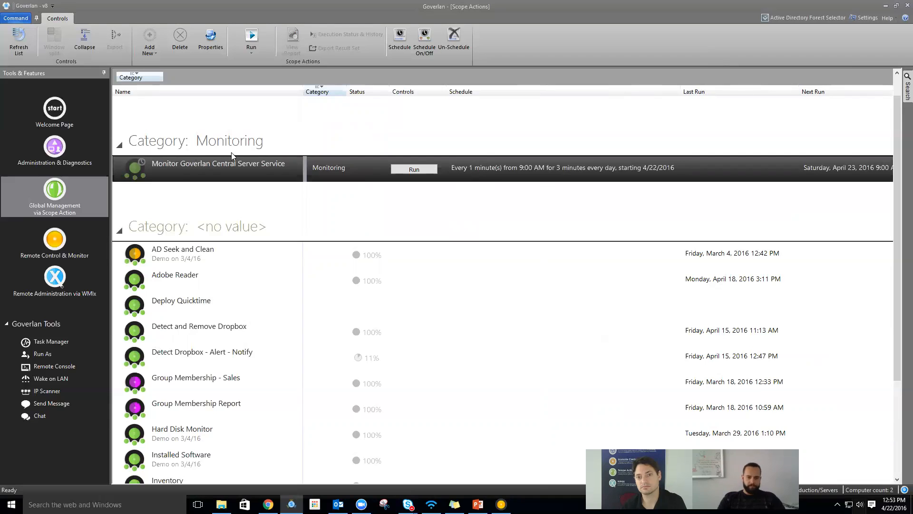
{"action": "left_click", "coordinate": [501, 505]}
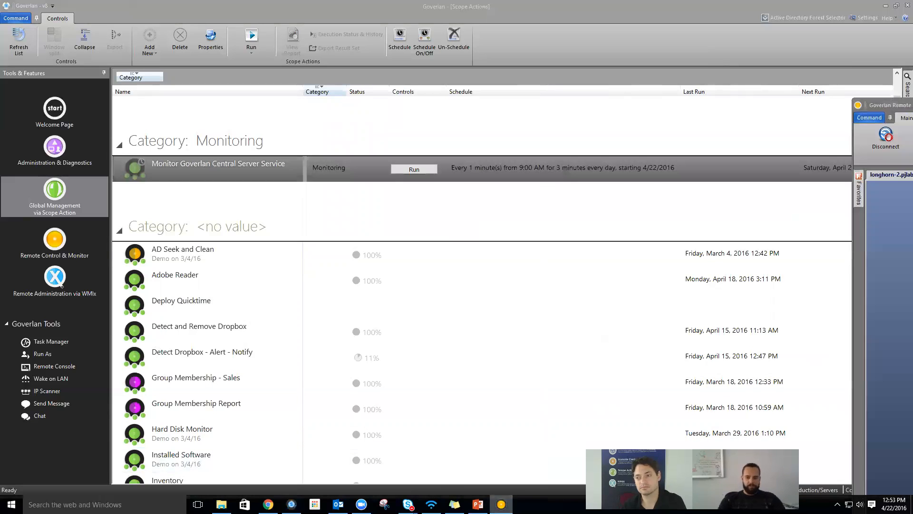
{"action": "left_click", "coordinate": [240, 168]}
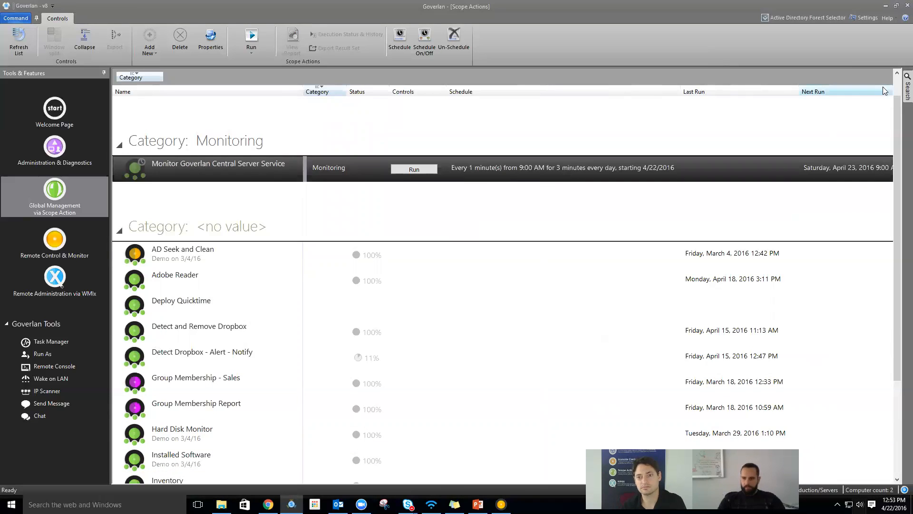
{"action": "left_click", "coordinate": [907, 87]}
- Open the Services list on LAB-SRV-2K12 and select Goverlan Central Server
{"action": "right_click", "coordinate": [796, 301]}
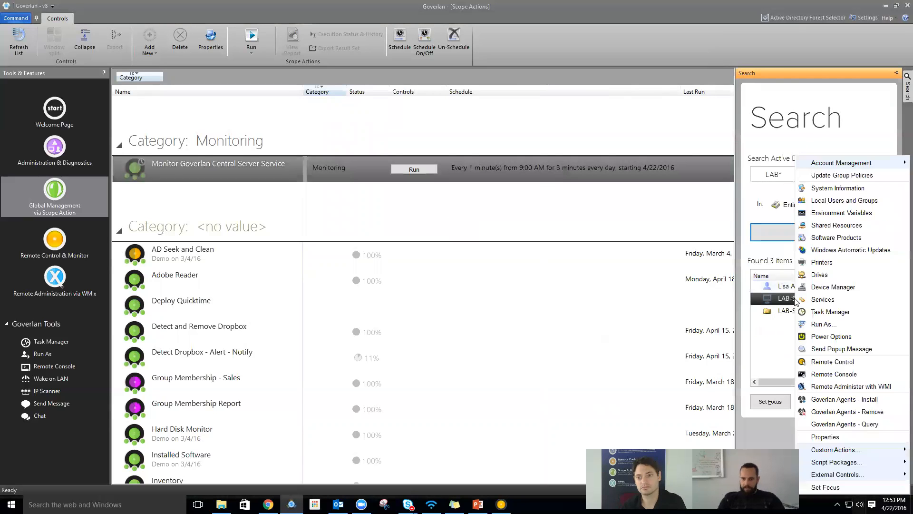
{"action": "left_click", "coordinate": [821, 299]}
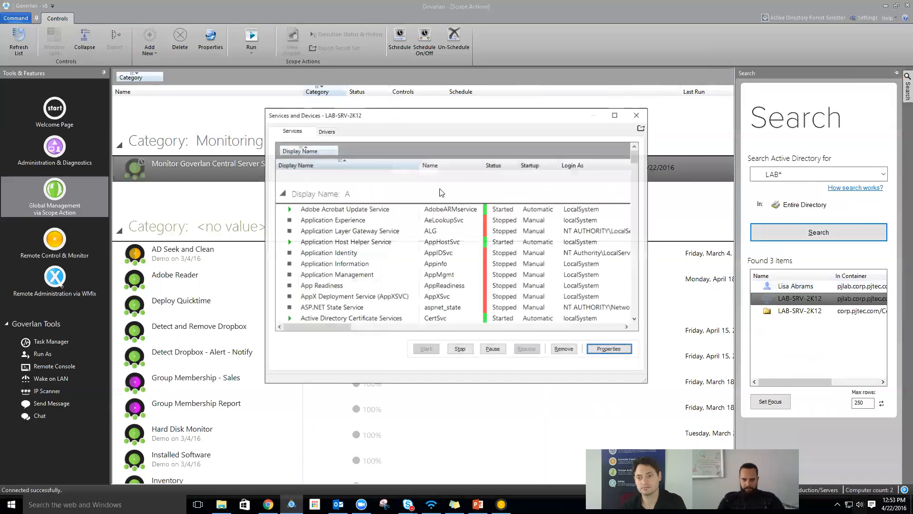
{"action": "left_click", "coordinate": [364, 242]}
{"action": "key", "text": "g"}
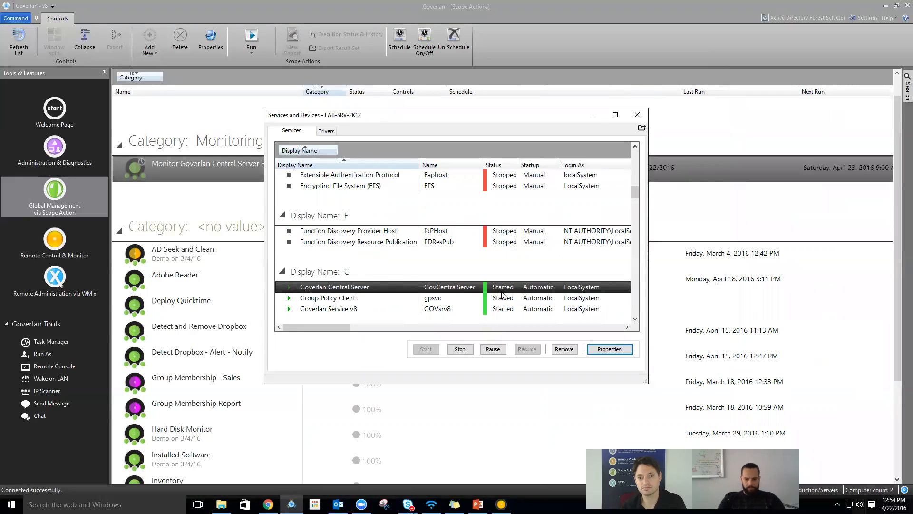
- Stop the Goverlan Central Server service, then run the Monitoring action now
{"action": "left_click", "coordinate": [464, 348]}
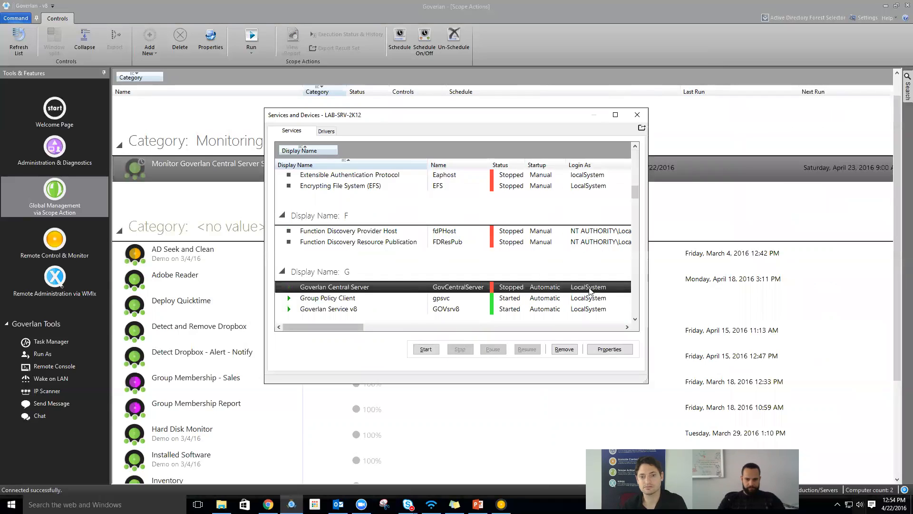
{"action": "left_click", "coordinate": [638, 115]}
{"action": "left_click", "coordinate": [417, 169]}
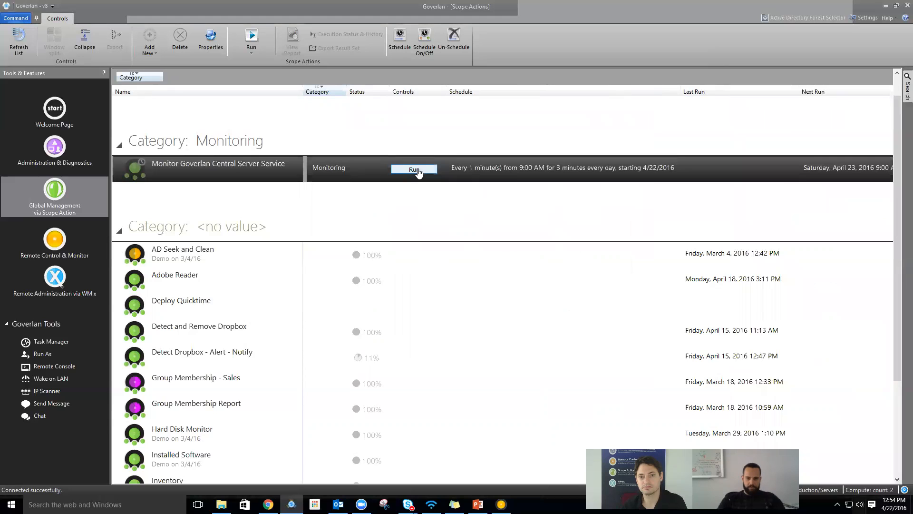
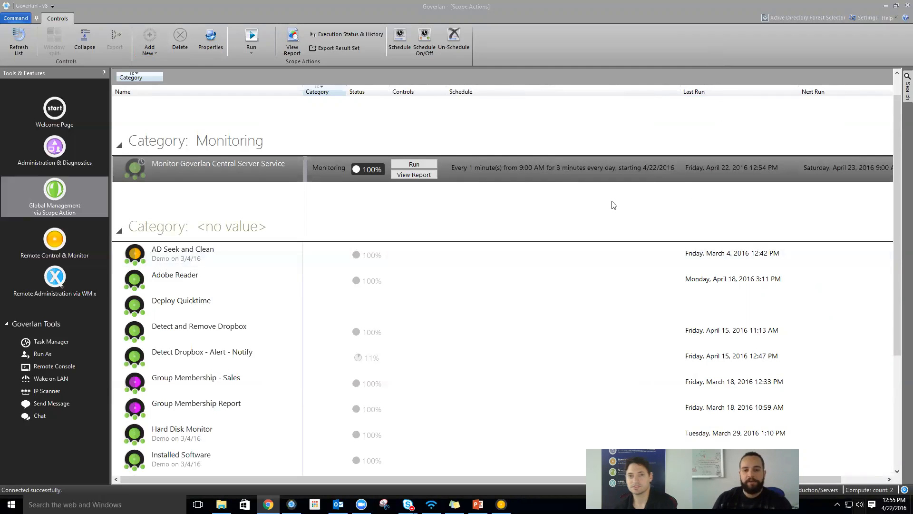
- Open the Monitor Goverlan Central Server Service action module for editing from its properties
{"action": "left_click", "coordinate": [546, 177]}
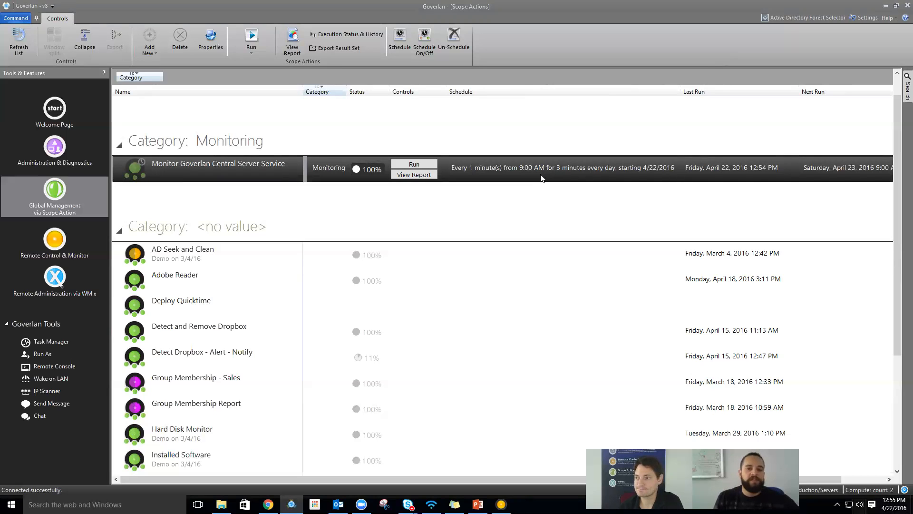
{"action": "double_click", "coordinate": [249, 173]}
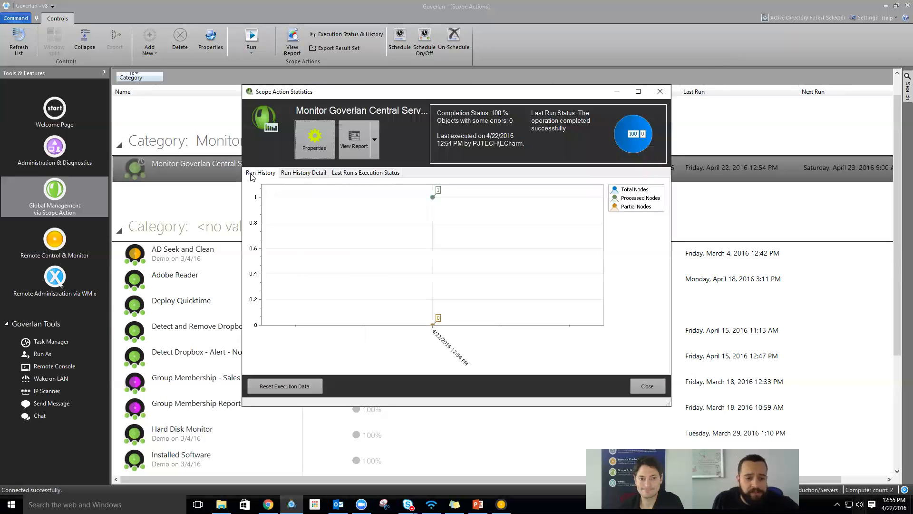
{"action": "left_click", "coordinate": [314, 138]}
{"action": "left_click", "coordinate": [281, 65]}
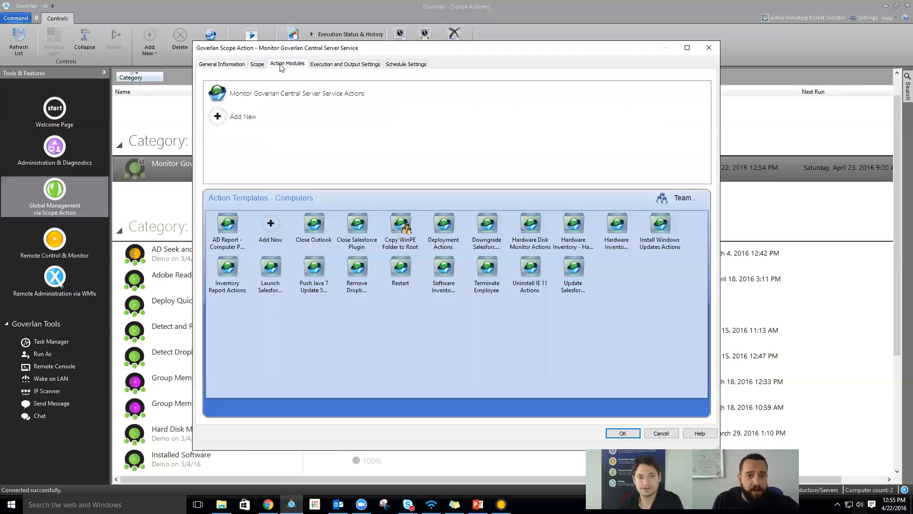
{"action": "left_click", "coordinate": [305, 94]}
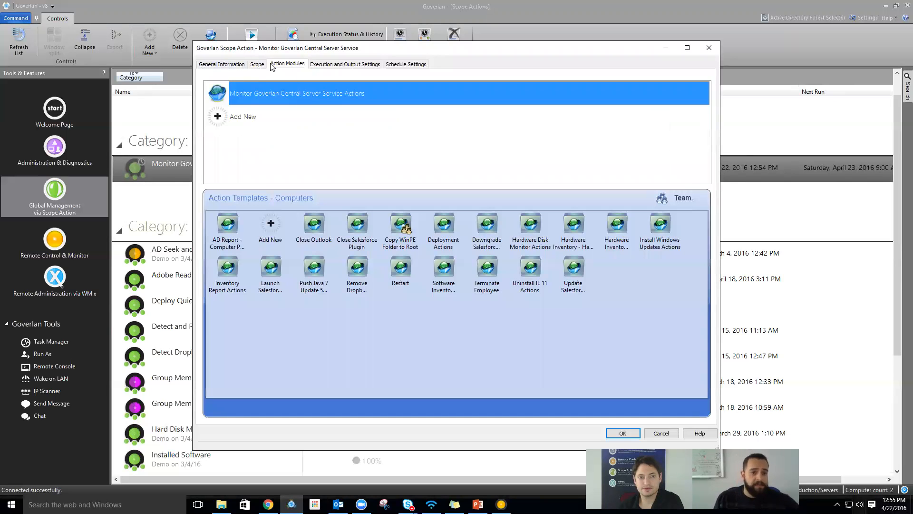
{"action": "double_click", "coordinate": [288, 92]}
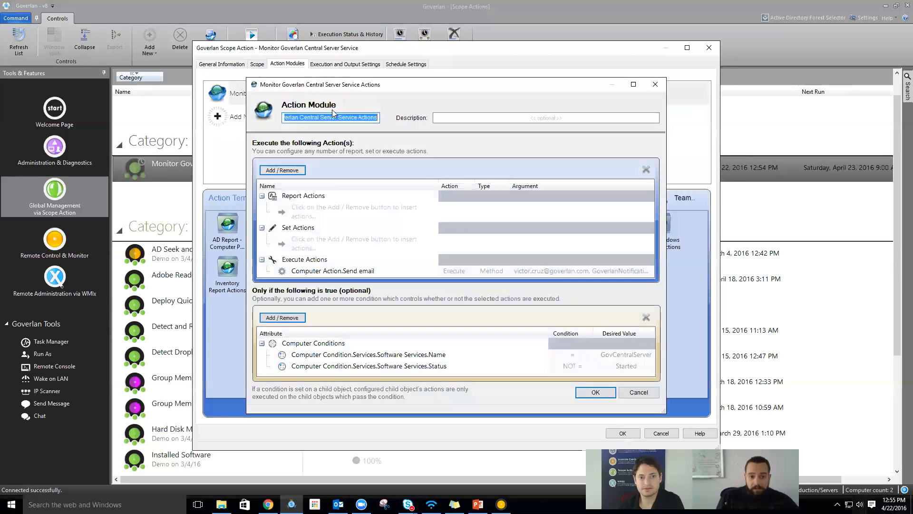
- Add a Software Products Product Name computer condition alongside the Services conditions
{"action": "left_click", "coordinate": [397, 355]}
{"action": "left_click", "coordinate": [296, 319]}
{"action": "mouse_move", "coordinate": [346, 321]}
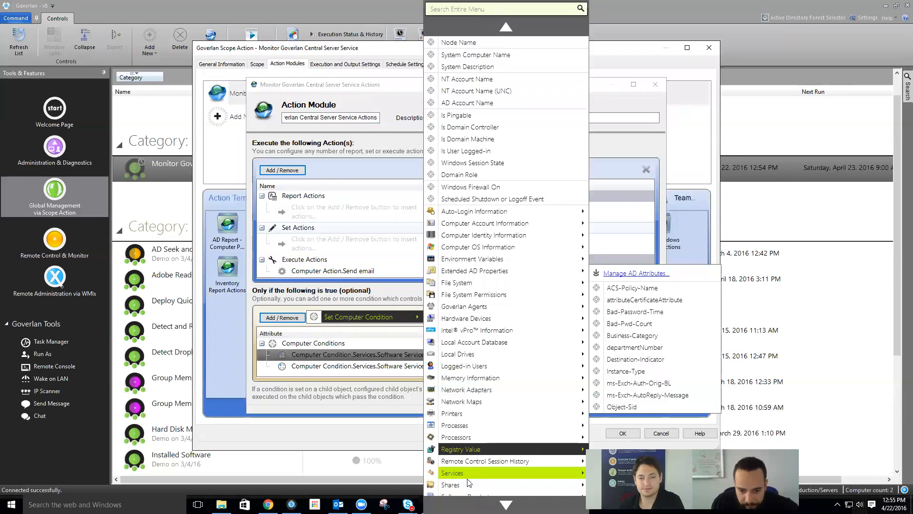
{"action": "scroll", "coordinate": [474, 417], "scroll_direction": "down", "scroll_amount": 3}
{"action": "mouse_move", "coordinate": [478, 423]}
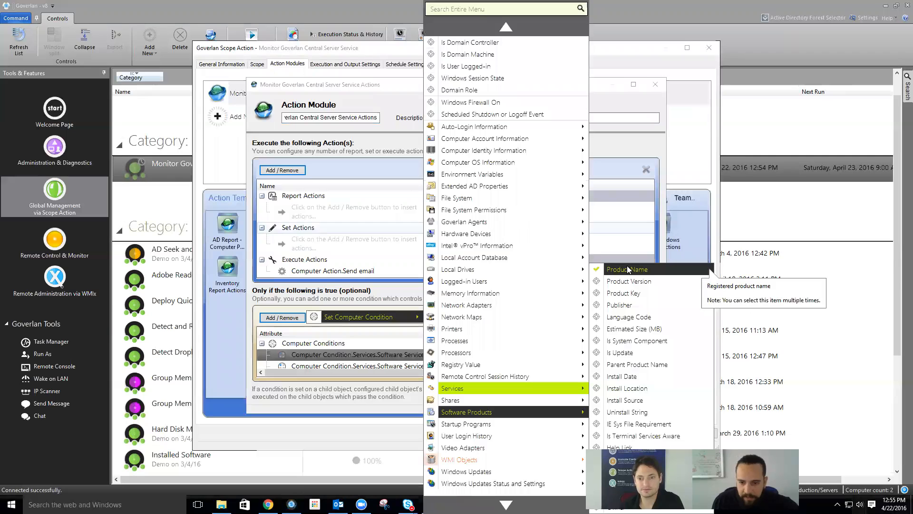
{"action": "left_click", "coordinate": [412, 305]}
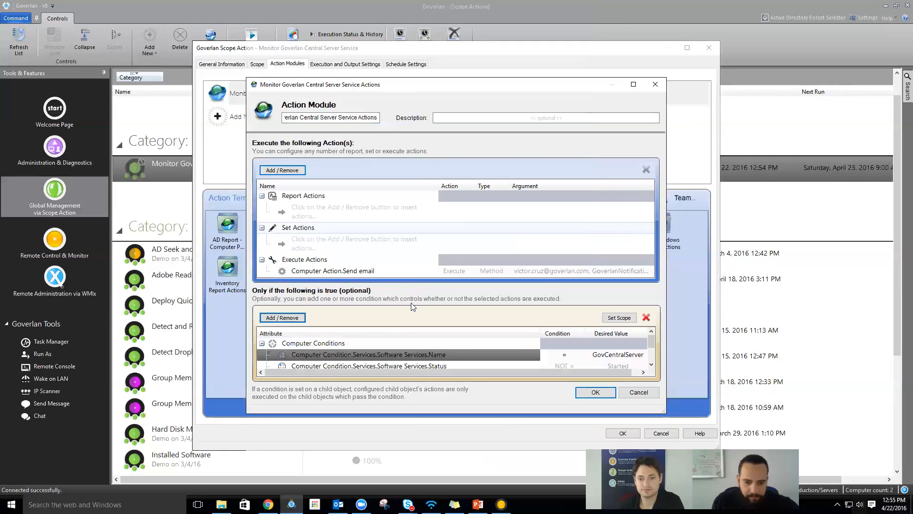
- Remove the Services.Name and Services.Status conditions and set Product Name to Contains: Adobe Reader
{"action": "left_click", "coordinate": [646, 317]}
{"action": "left_click", "coordinate": [459, 274]}
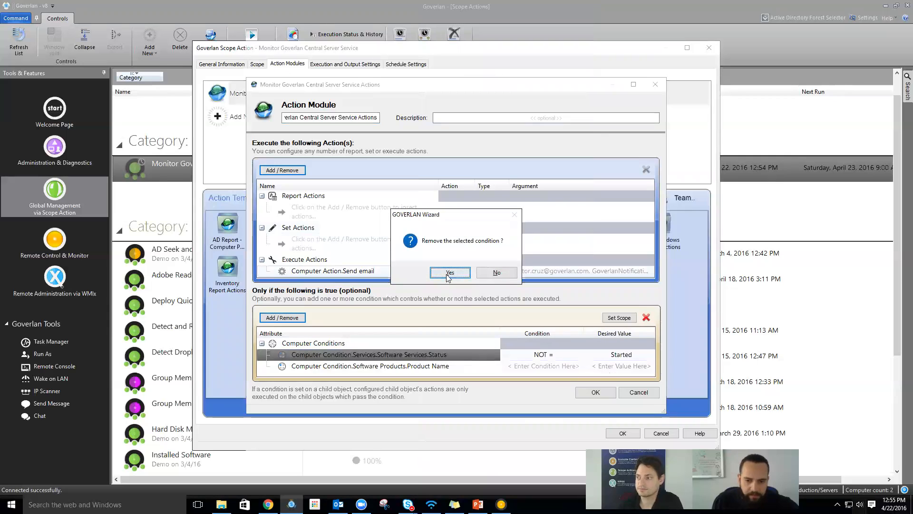
{"action": "left_click", "coordinate": [450, 271]}
{"action": "left_click", "coordinate": [557, 354]}
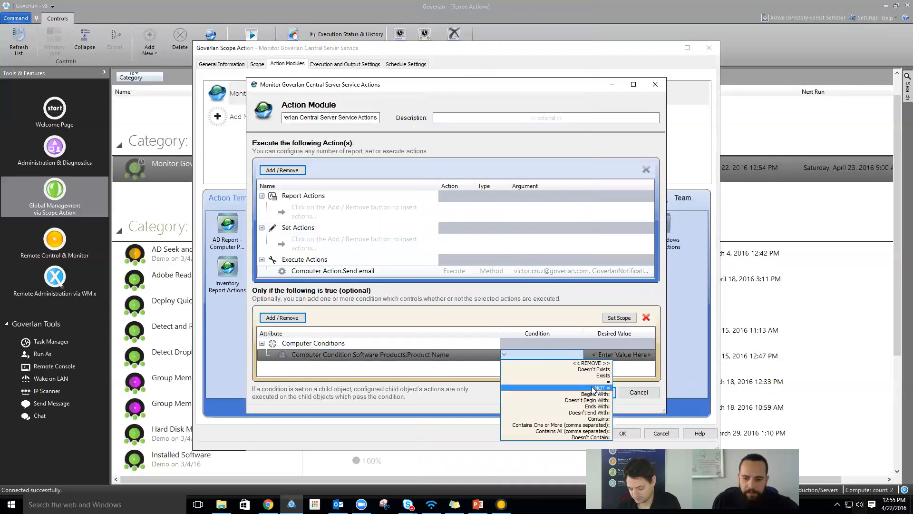
{"action": "left_click", "coordinate": [588, 418]}
{"action": "left_click", "coordinate": [619, 354]}
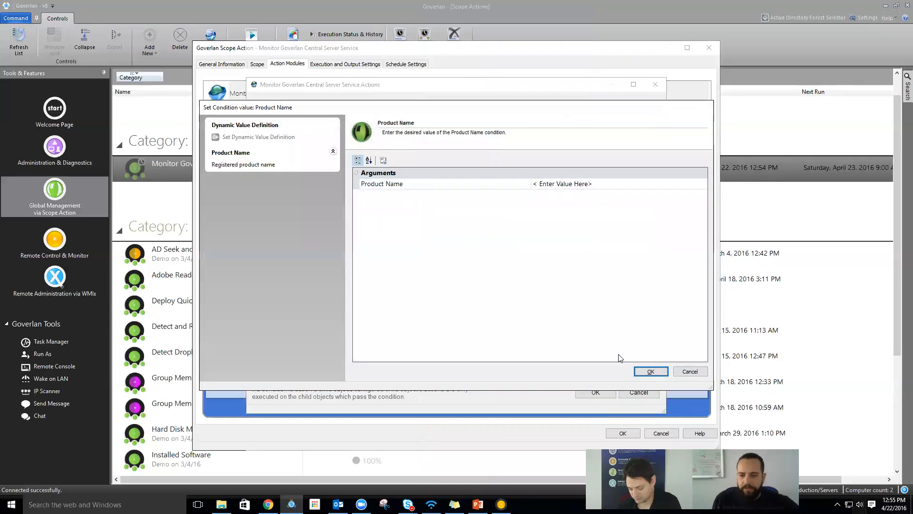
{"action": "left_click", "coordinate": [505, 188]}
{"action": "type", "text": "Adob"}
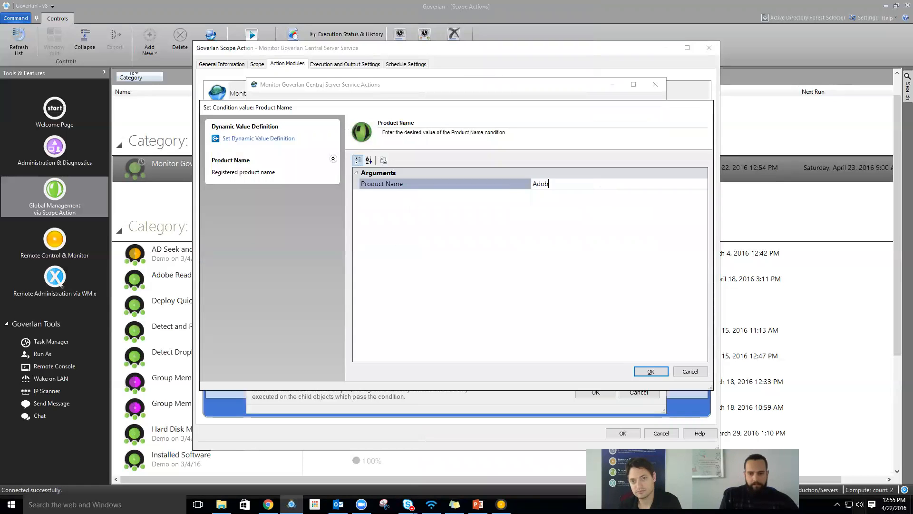
{"action": "type", "text": "e Readyer"}
{"action": "key", "text": "BackSpace"}
{"action": "key", "text": "BackSpace"}
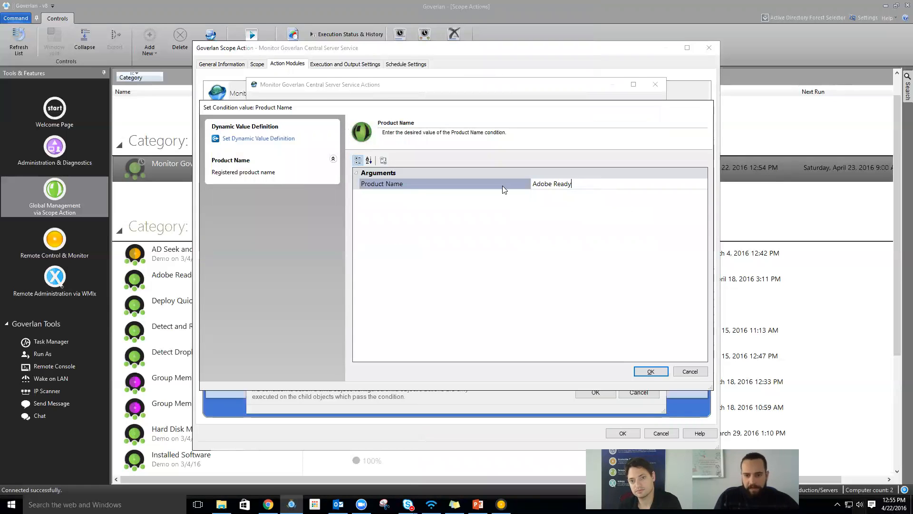
{"action": "key", "text": "BackSpace"}
{"action": "type", "text": "er"}
{"action": "left_click", "coordinate": [651, 372]}
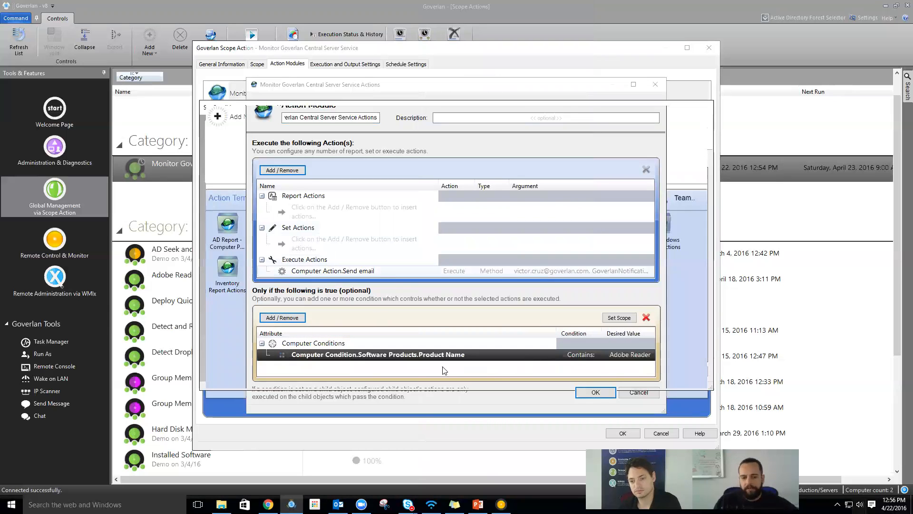
- Switch the comparison to Doesn't Contain: Adobe Reader, then cancel the Action Module dialog
{"action": "left_click", "coordinate": [333, 271]}
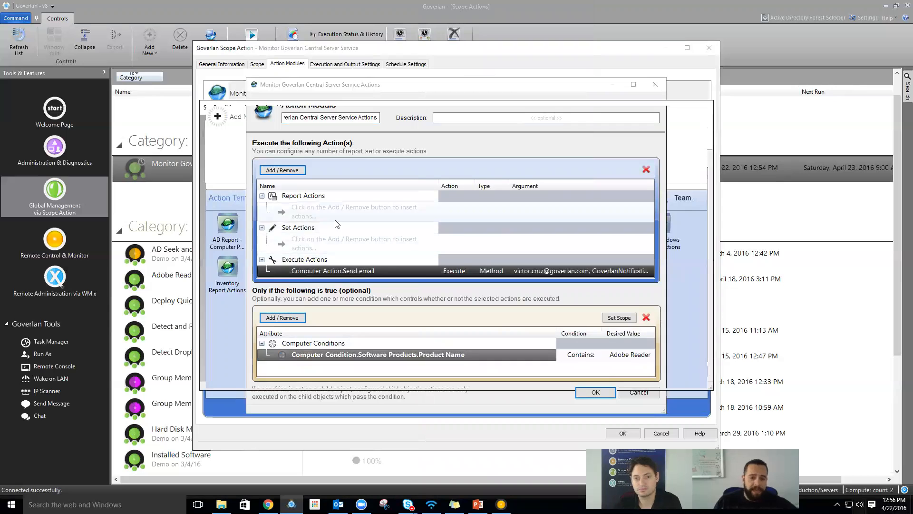
{"action": "left_click", "coordinate": [569, 356]}
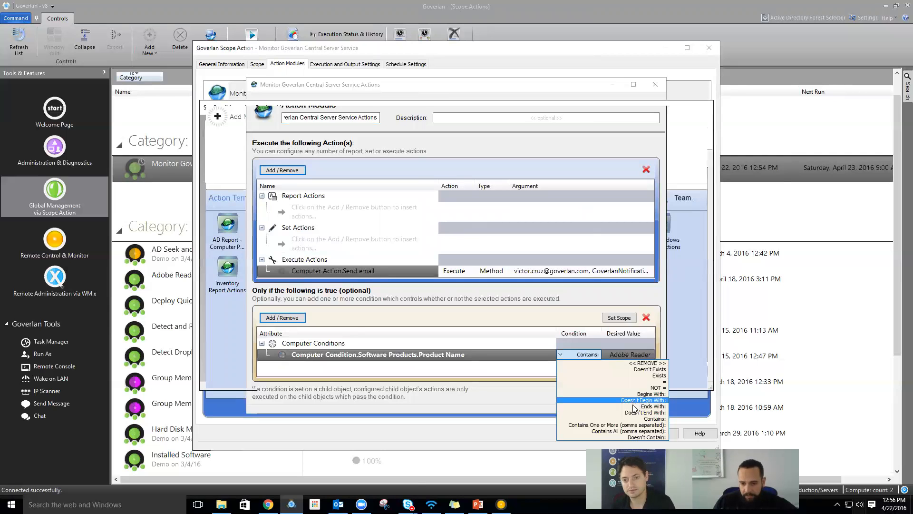
{"action": "left_click", "coordinate": [640, 437]}
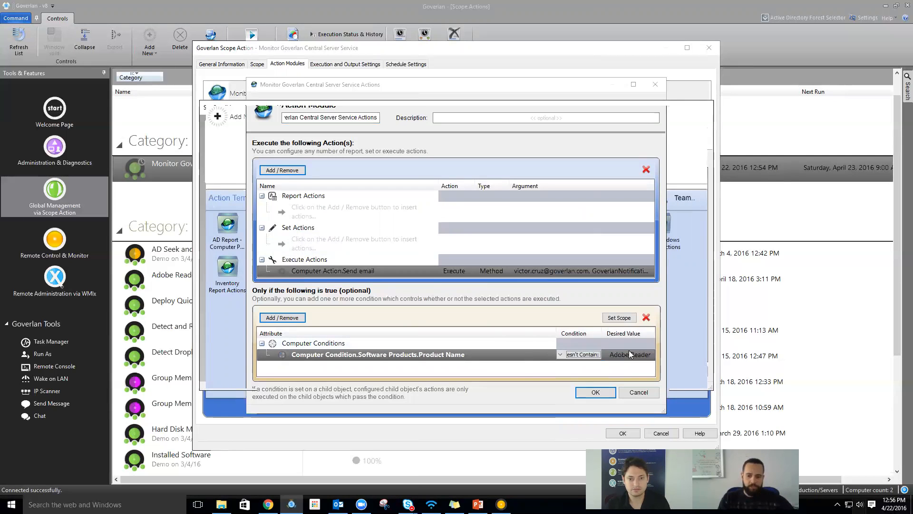
{"action": "left_click", "coordinate": [480, 270]}
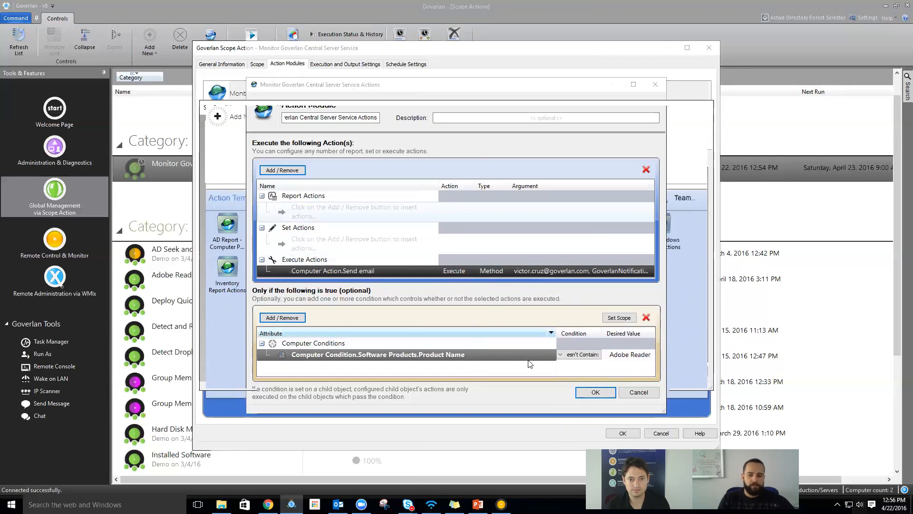
{"action": "left_click", "coordinate": [640, 356]}
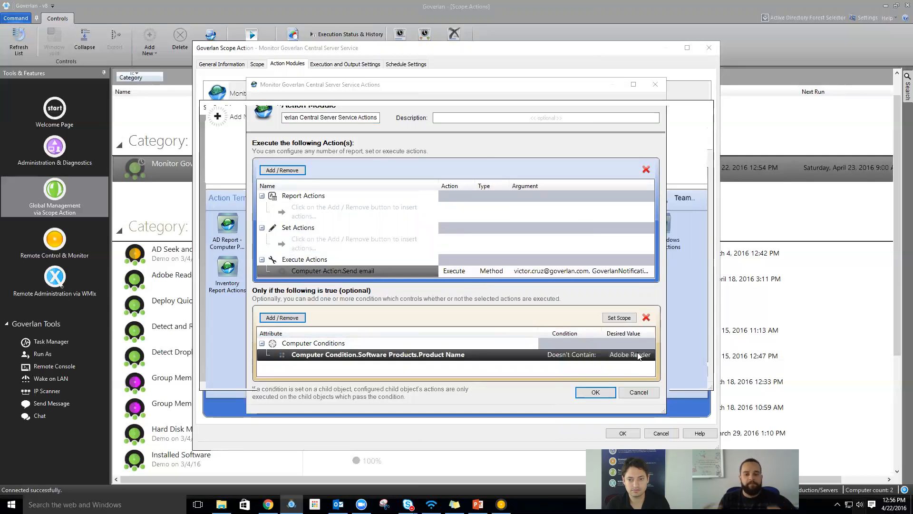
{"action": "left_click", "coordinate": [640, 392]}
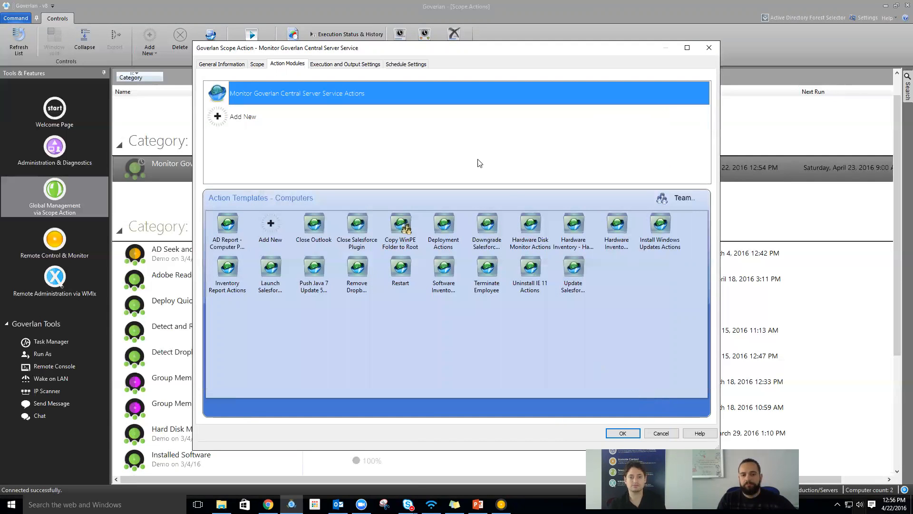
- Check the Scope tab, close the scope action settings, and select User Login History in the list
{"action": "left_click", "coordinate": [257, 64]}
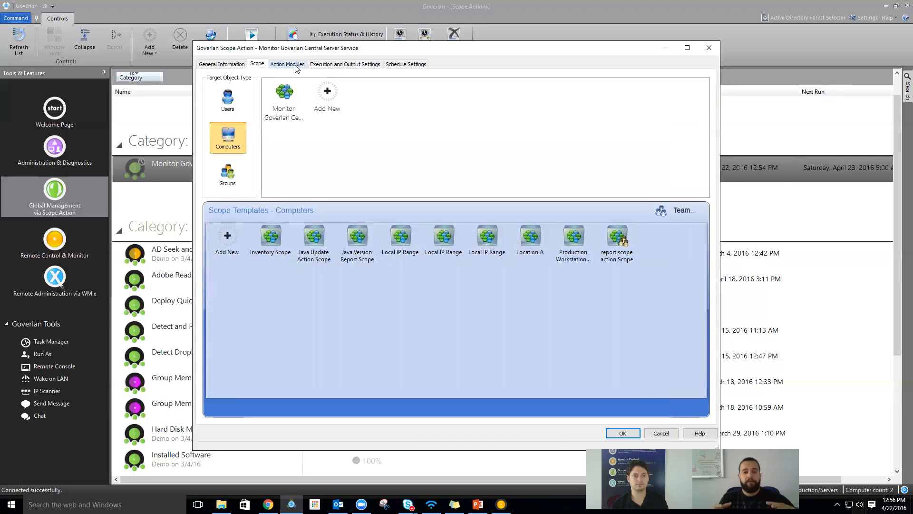
{"action": "left_click", "coordinate": [661, 433]}
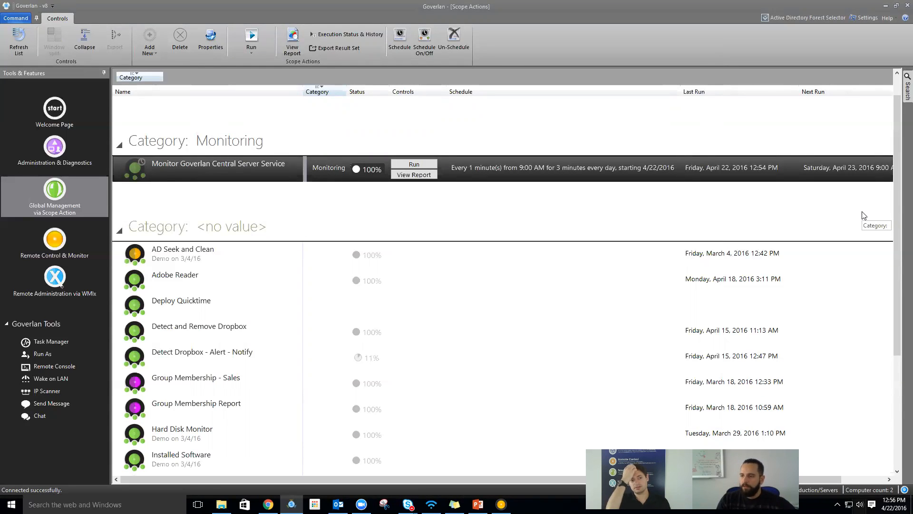
{"action": "left_click", "coordinate": [354, 377]}
{"action": "scroll", "coordinate": [383, 353], "scroll_direction": "down", "scroll_amount": 3}
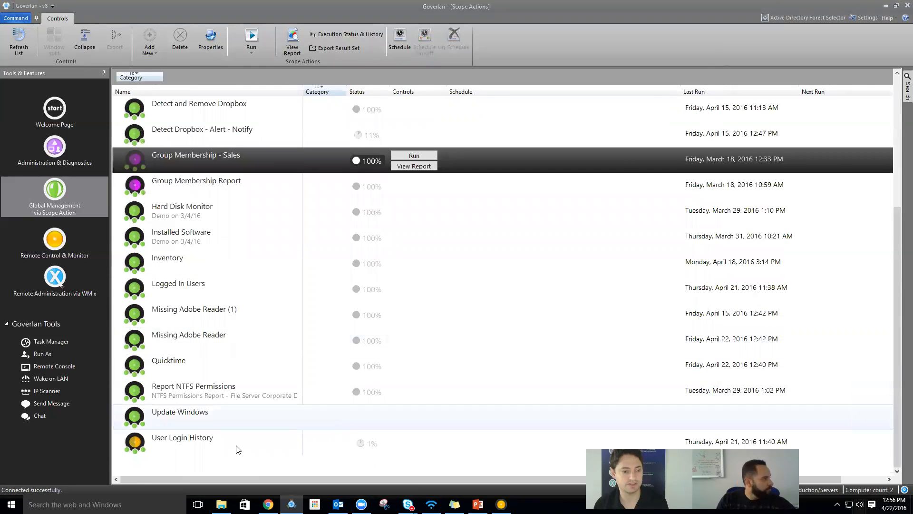
{"action": "left_click", "coordinate": [248, 446]}
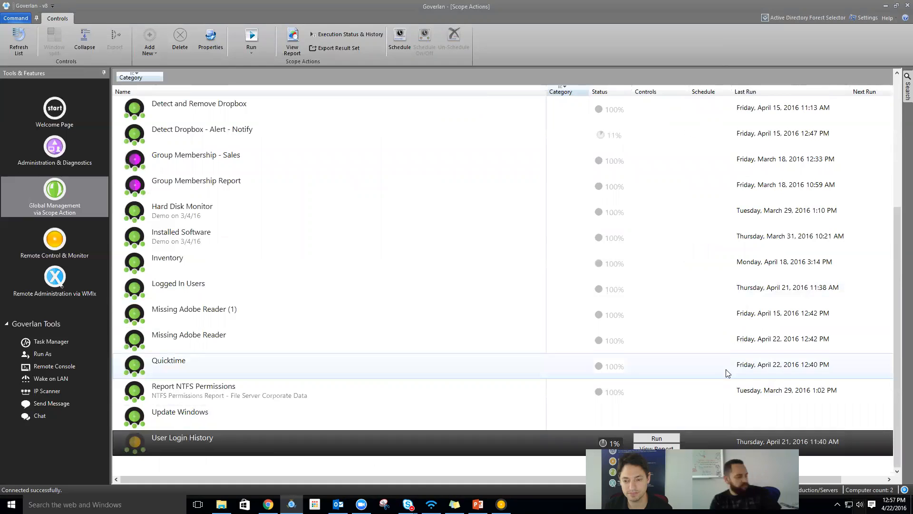
{"action": "scroll", "coordinate": [426, 398], "scroll_direction": "up", "scroll_amount": 5}
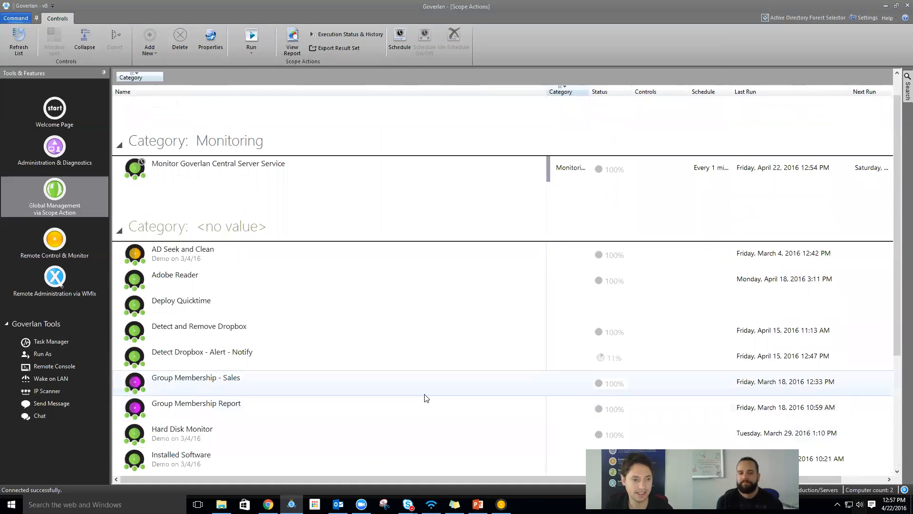
{"action": "scroll", "coordinate": [267, 281], "scroll_direction": "down", "scroll_amount": 5}
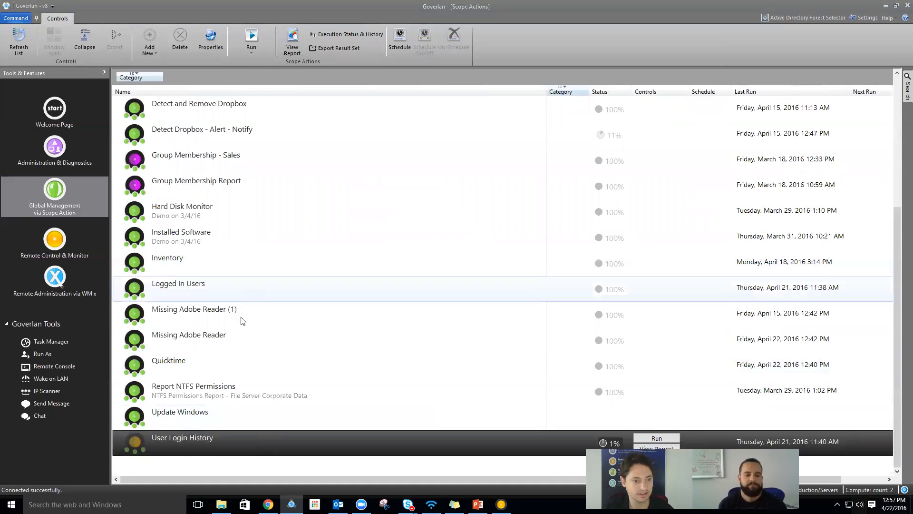
{"action": "scroll", "coordinate": [247, 382], "scroll_direction": "up", "scroll_amount": 1}
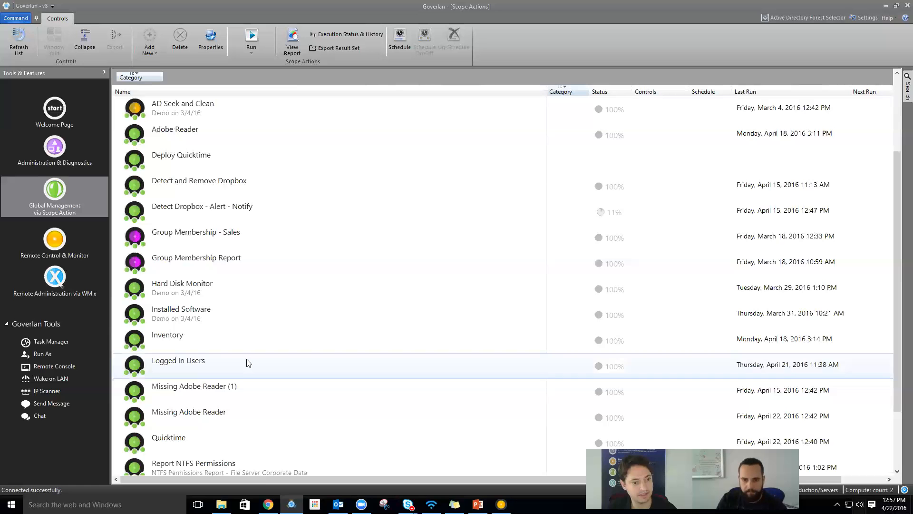
{"action": "scroll", "coordinate": [248, 363], "scroll_direction": "down", "scroll_amount": 1}
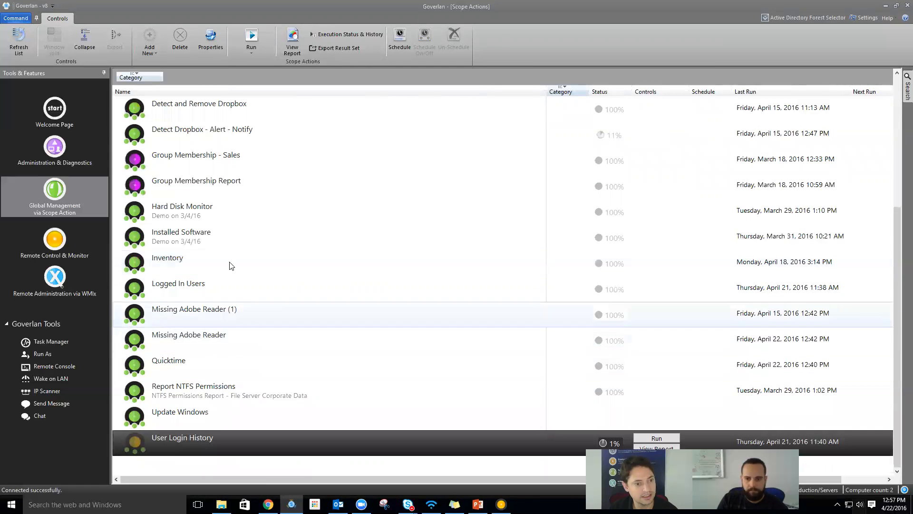
- Open the Logged In Users Actions module from its properties, then close both dialogs
{"action": "double_click", "coordinate": [224, 282]}
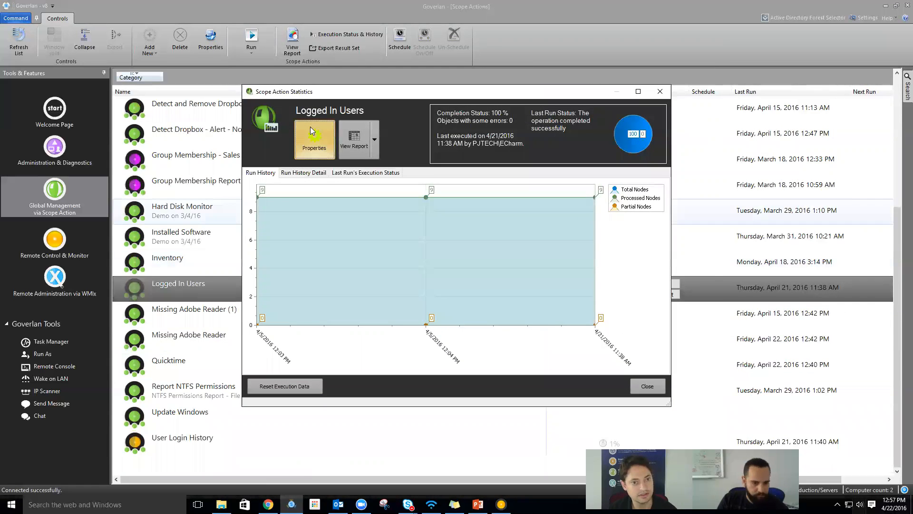
{"action": "left_click", "coordinate": [314, 139]}
{"action": "left_click", "coordinate": [283, 69]}
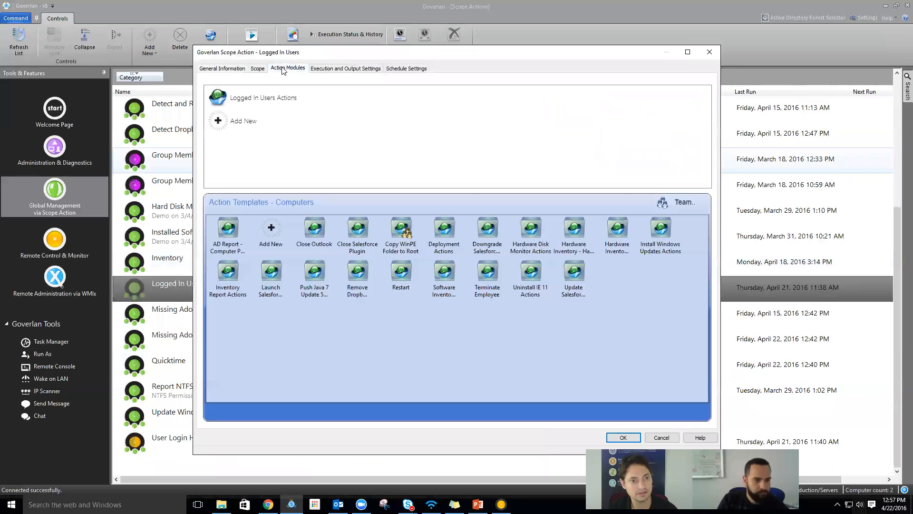
{"action": "double_click", "coordinate": [253, 99]}
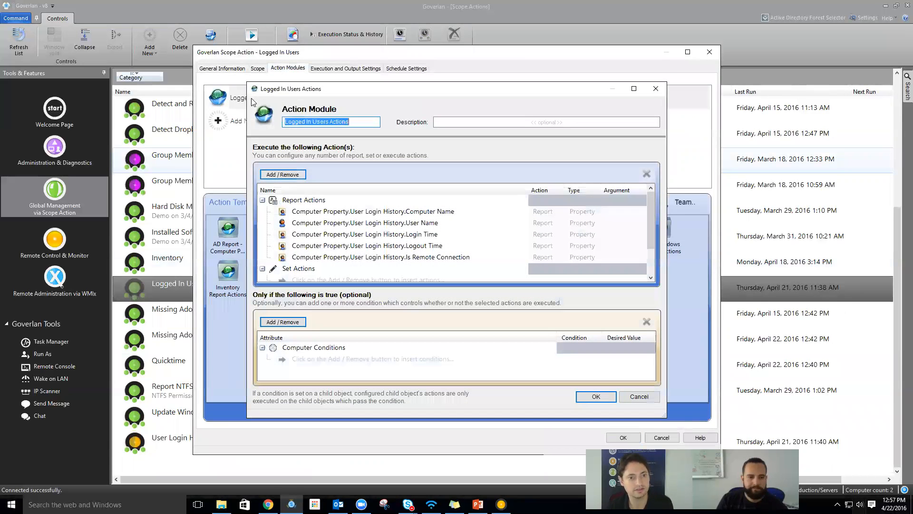
{"action": "key", "text": "Escape"}
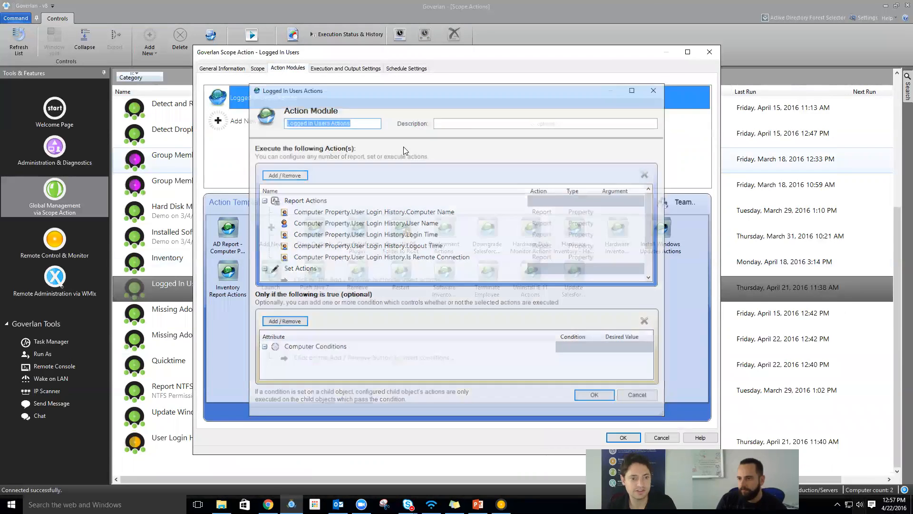
{"action": "key", "text": "Escape"}
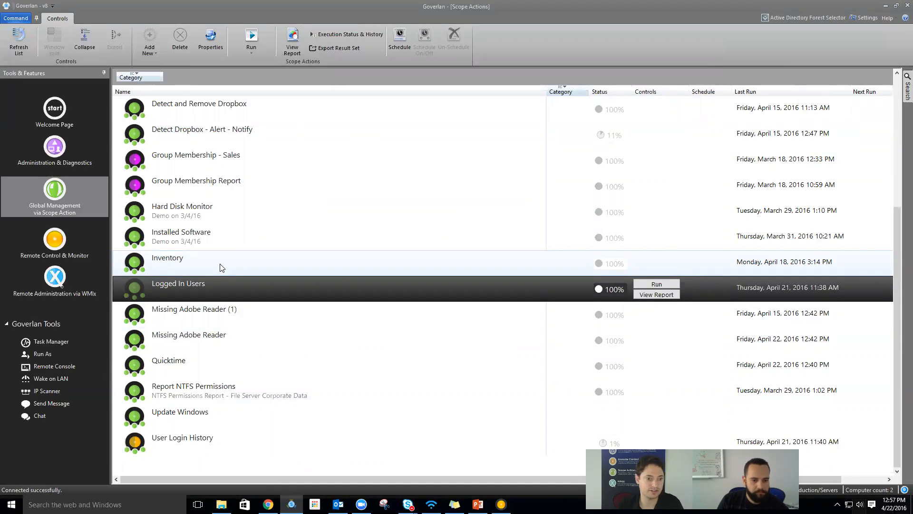
- Reopen Logged In Users properties, check its Scope and Actions module, and cancel unchanged
{"action": "scroll", "coordinate": [218, 266], "scroll_direction": "up", "scroll_amount": 1}
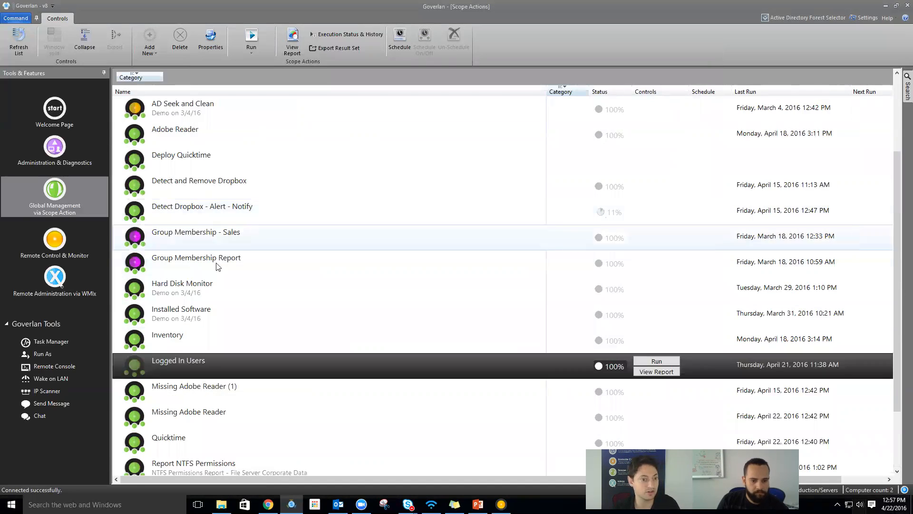
{"action": "double_click", "coordinate": [194, 360]}
{"action": "left_click", "coordinate": [321, 143]}
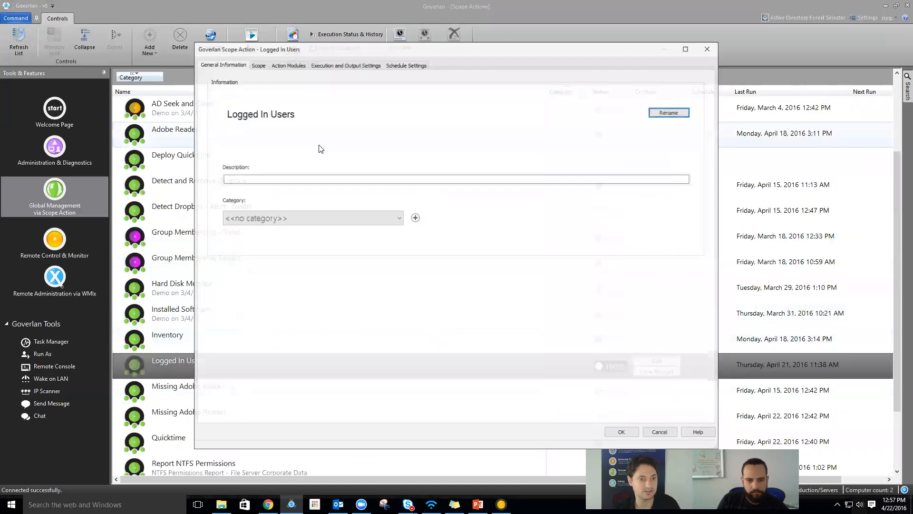
{"action": "left_click", "coordinate": [257, 64]}
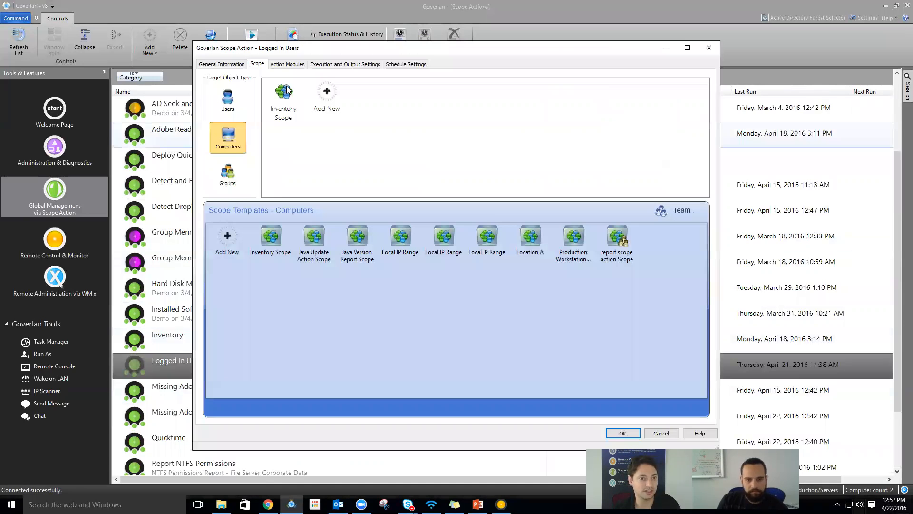
{"action": "left_click", "coordinate": [288, 64]}
{"action": "double_click", "coordinate": [266, 99]}
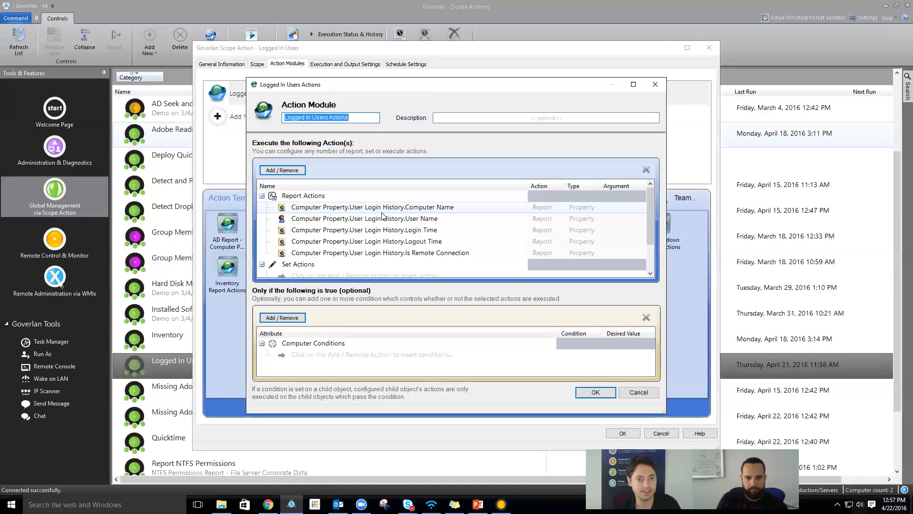
{"action": "left_click", "coordinate": [639, 391]}
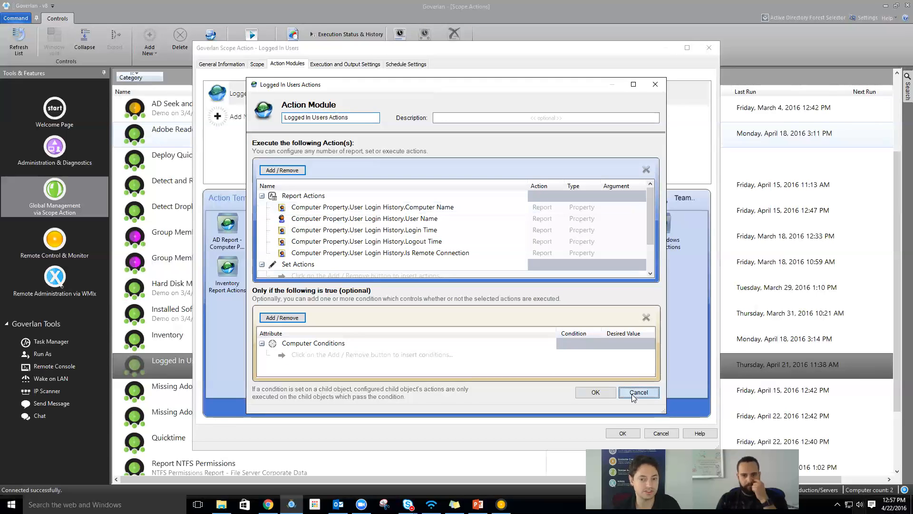
{"action": "left_click", "coordinate": [659, 433]}
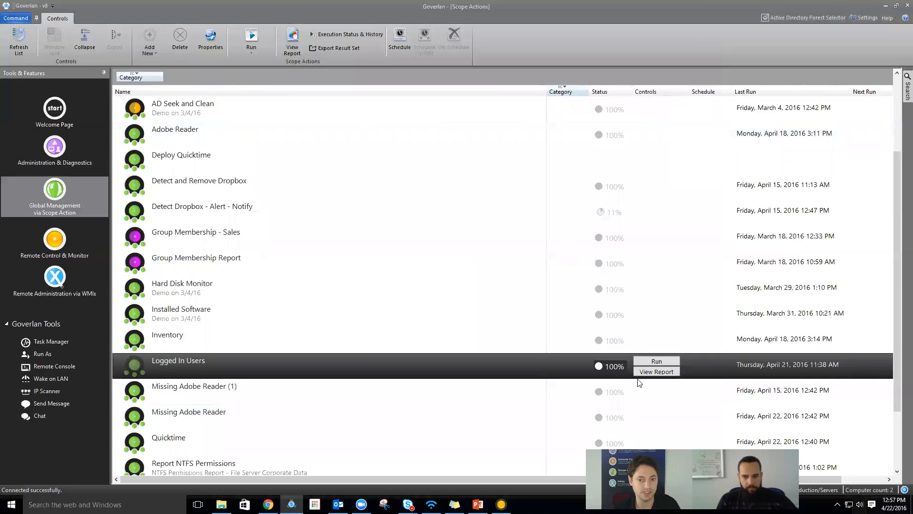
- Run Logged In Users and view the LONGHORN-3 and GOVDEMO-XP-32 login events in the report
{"action": "left_click", "coordinate": [653, 364]}
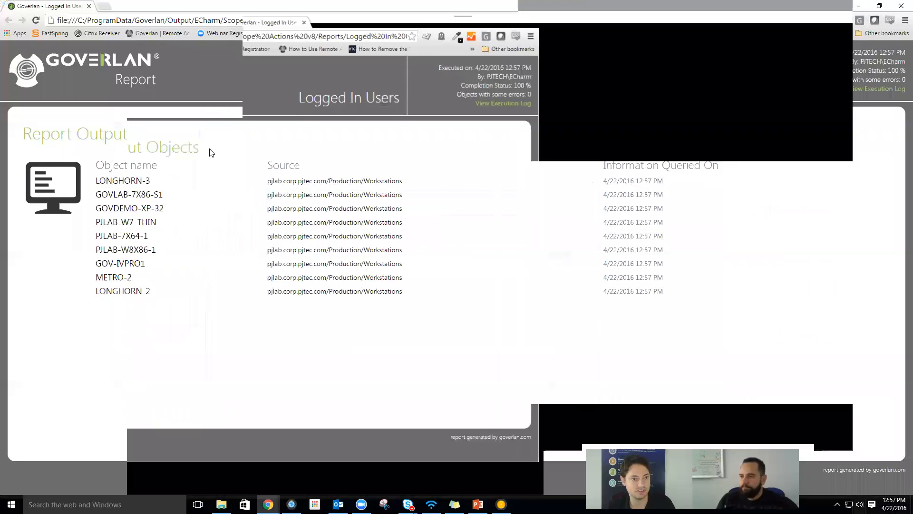
{"action": "left_click", "coordinate": [133, 181]}
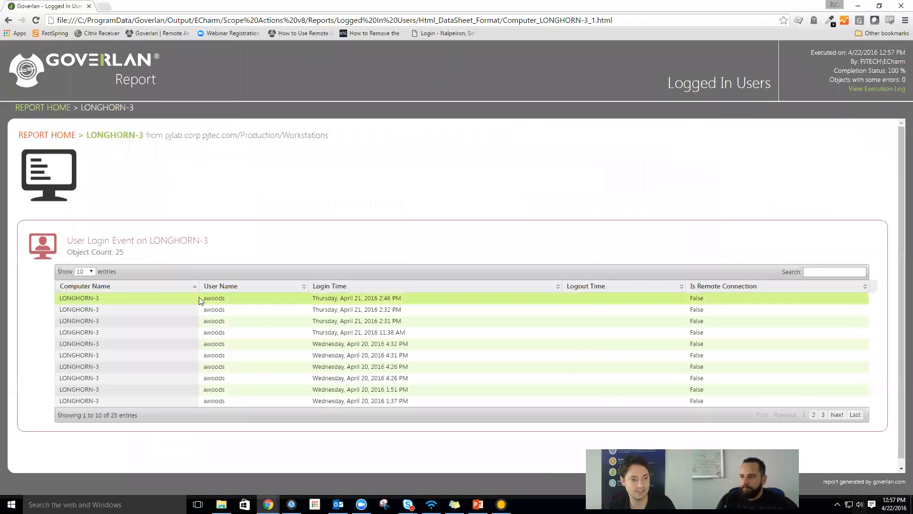
{"action": "left_click", "coordinate": [47, 135]}
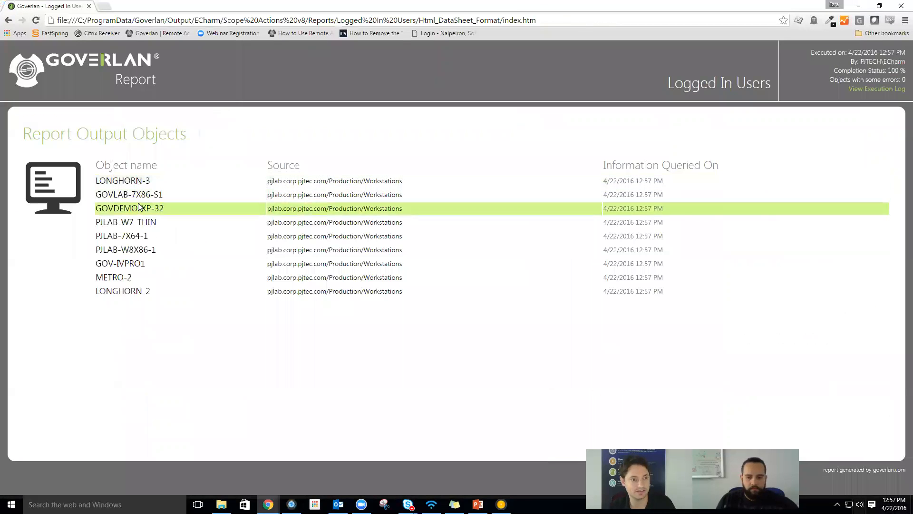
{"action": "left_click", "coordinate": [138, 208]}
{"action": "left_click", "coordinate": [44, 135]}
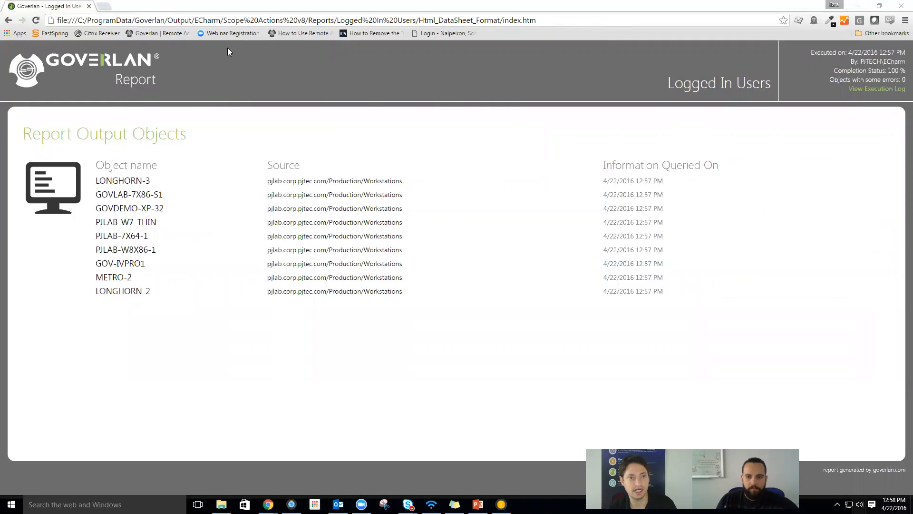
- Minimize the report and open the User Login History scope action's properties
{"action": "left_click", "coordinate": [872, 67]}
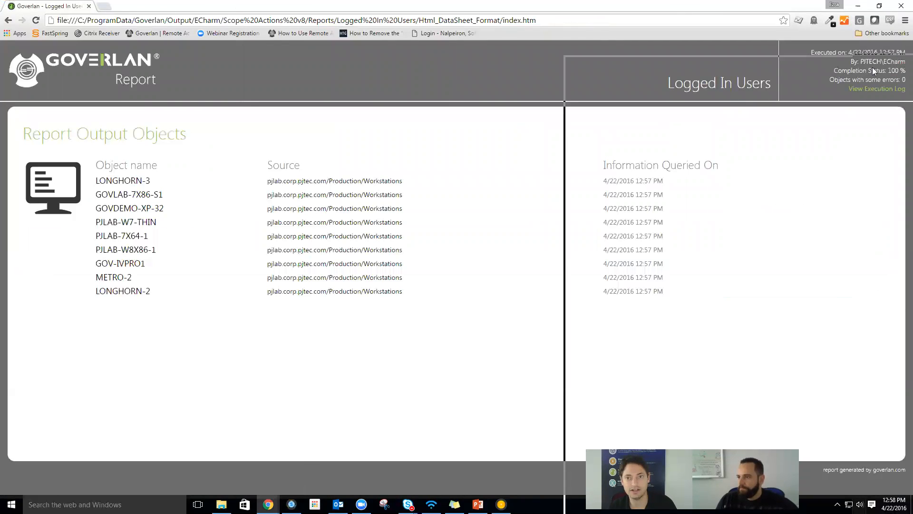
{"action": "left_click", "coordinate": [858, 6]}
{"action": "scroll", "coordinate": [489, 280], "scroll_direction": "down", "scroll_amount": 1}
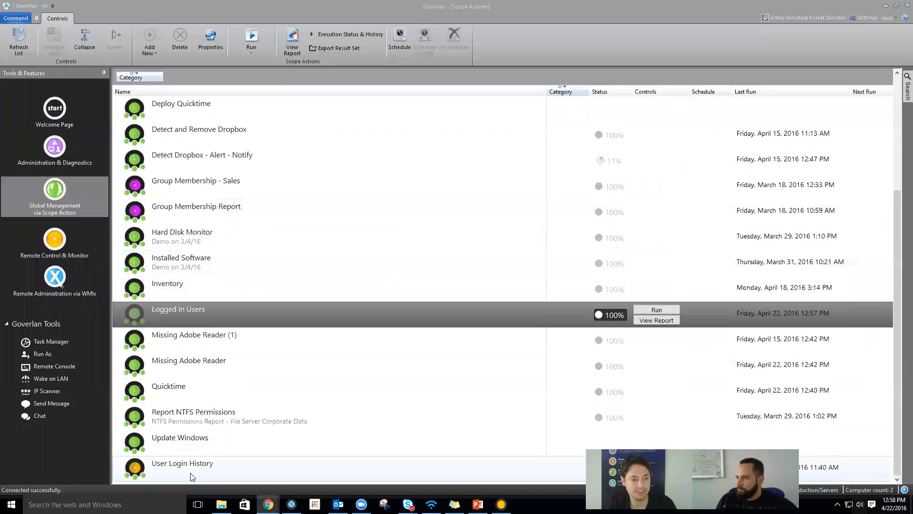
{"action": "left_click", "coordinate": [201, 459]}
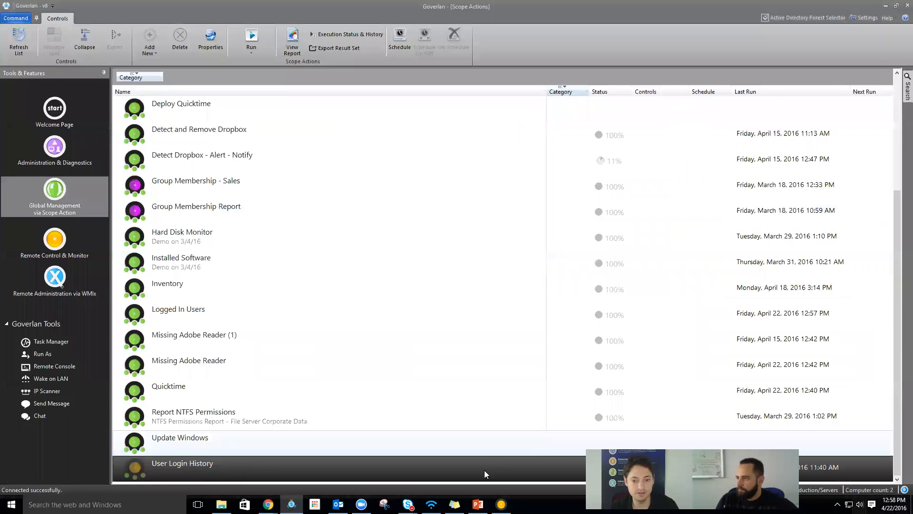
{"action": "double_click", "coordinate": [409, 468]}
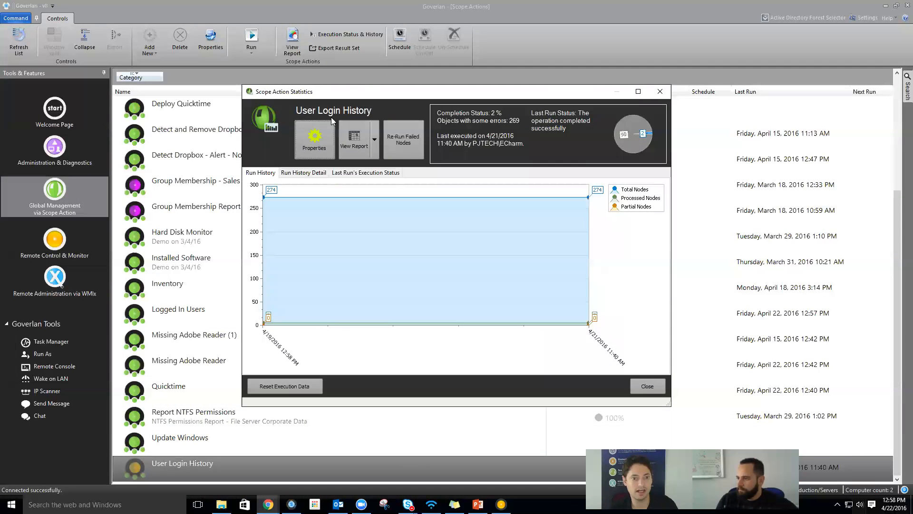
{"action": "left_click", "coordinate": [315, 131]}
- Review User Login History's Users scope and Actions module, run it, and bring its report into view
{"action": "left_click", "coordinate": [261, 65]}
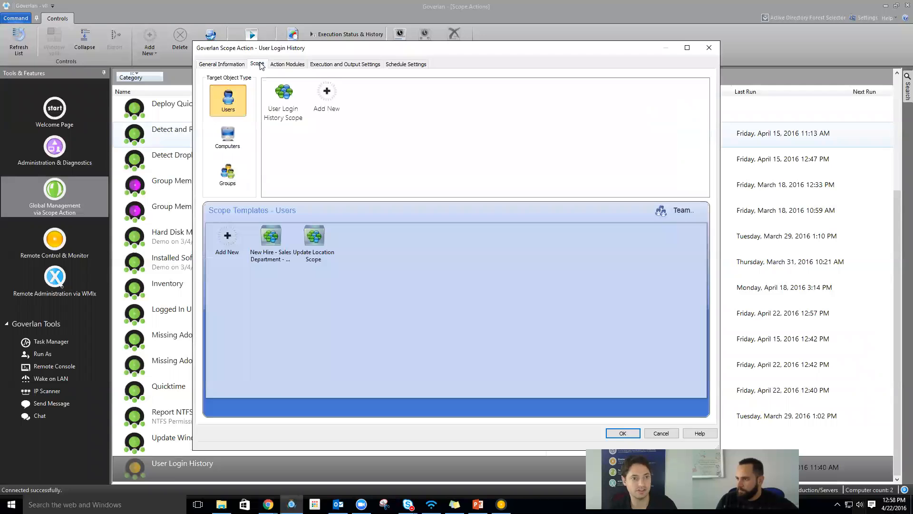
{"action": "left_click", "coordinate": [287, 64]}
{"action": "double_click", "coordinate": [258, 101]}
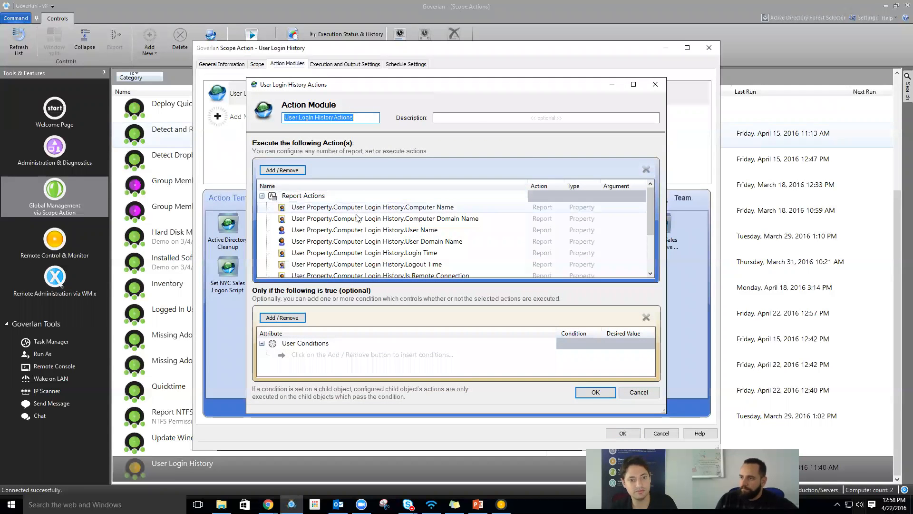
{"action": "key", "text": "Escape"}
{"action": "key", "text": "Escape"}
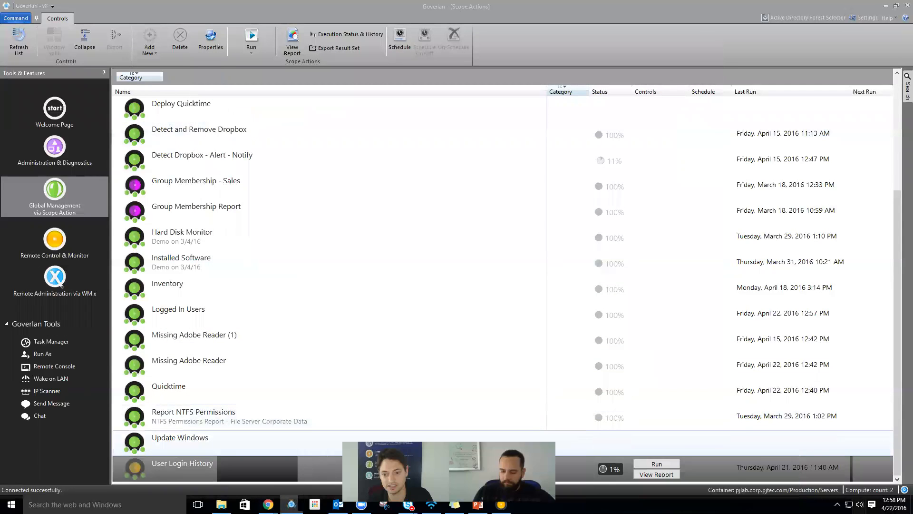
{"action": "left_click", "coordinate": [656, 464]}
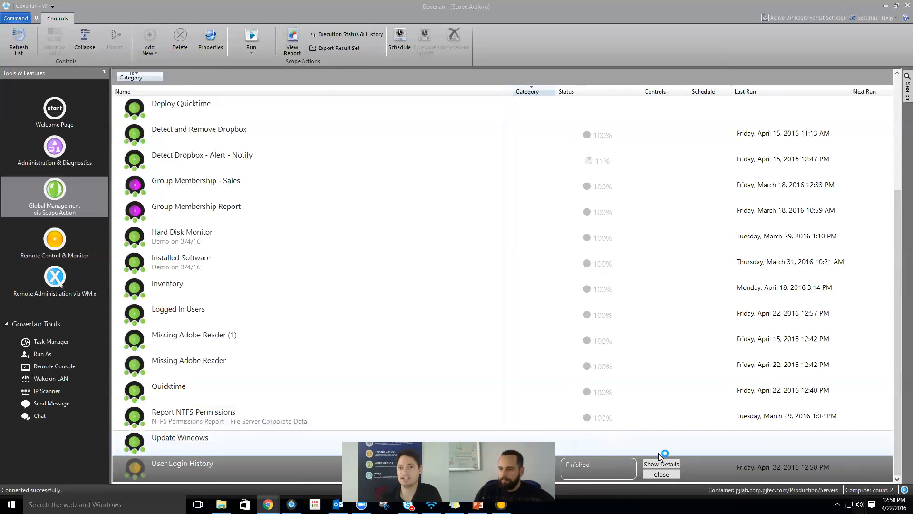
{"action": "left_click_drag", "start_coordinate": [912, 82], "coordinate": [425, 33]}
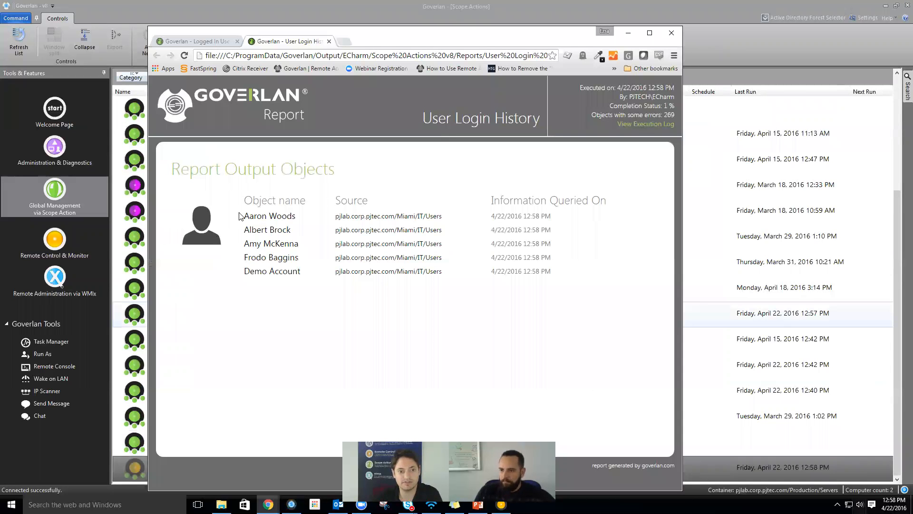
- View the first user's 24 logins on LONGHORN-2 and LONGHORN-3 maximized, then minimize the report
{"action": "left_click", "coordinate": [267, 219]}
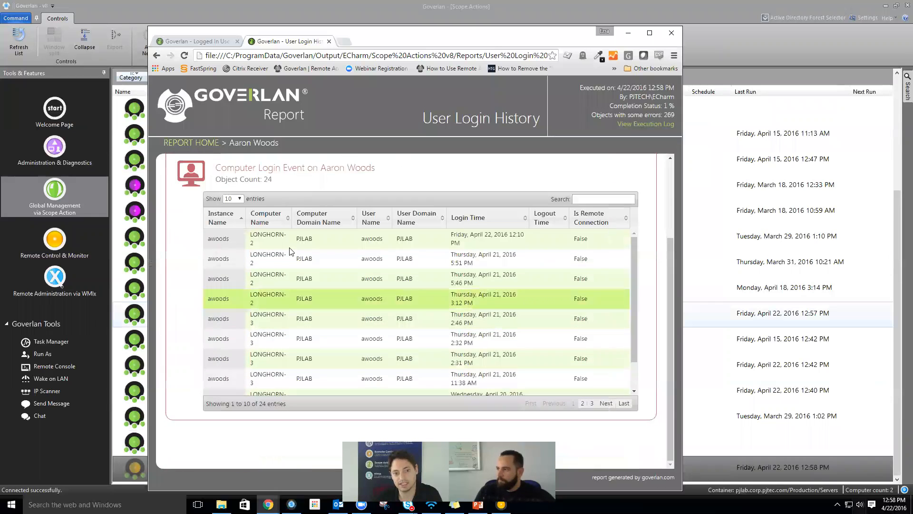
{"action": "double_click", "coordinate": [405, 36]}
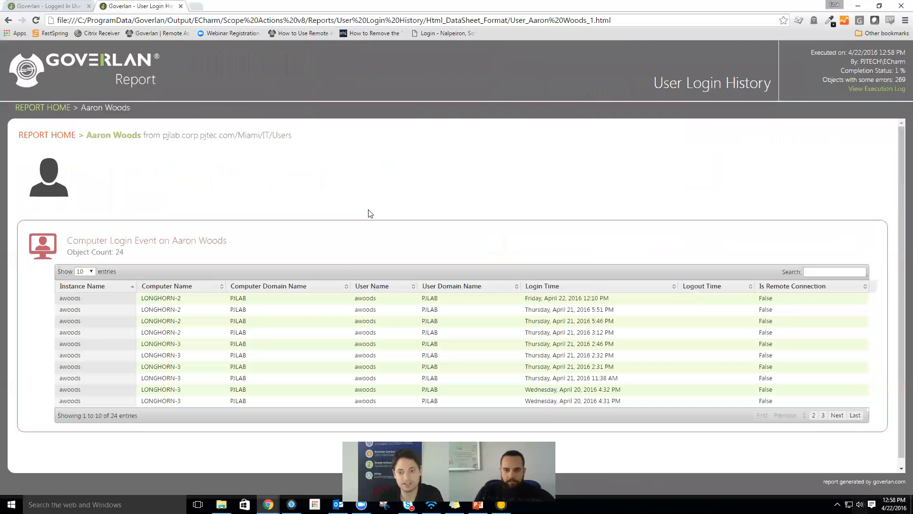
{"action": "scroll", "coordinate": [269, 304], "scroll_direction": "down", "scroll_amount": 1}
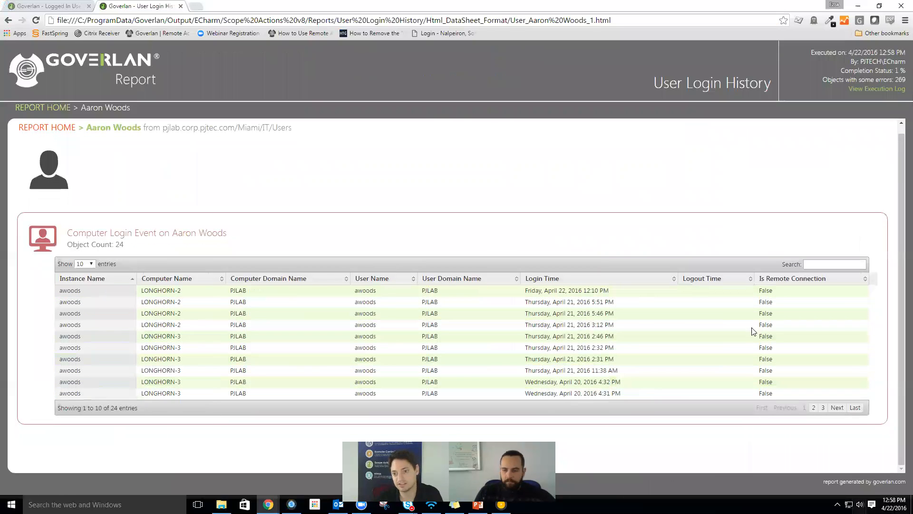
{"action": "left_click", "coordinate": [857, 6]}
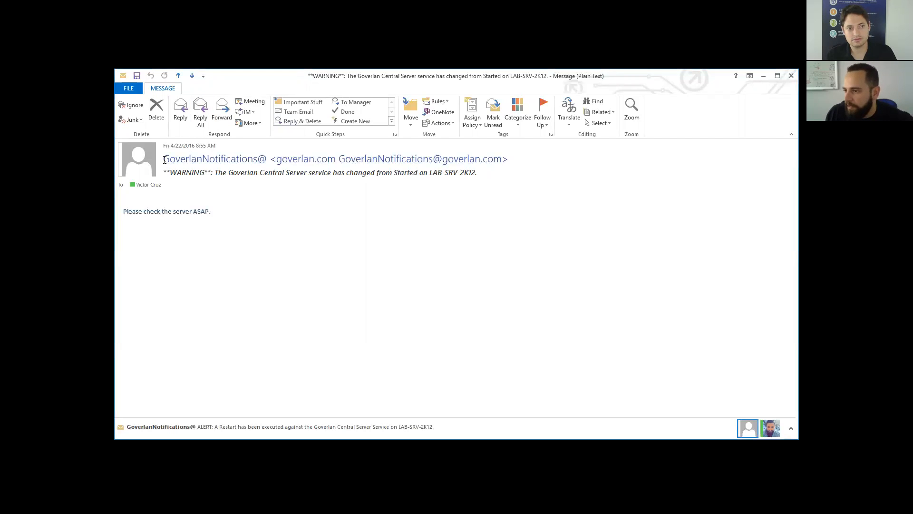
{"action": "left_click_drag", "start_coordinate": [165, 160], "coordinate": [432, 174]}
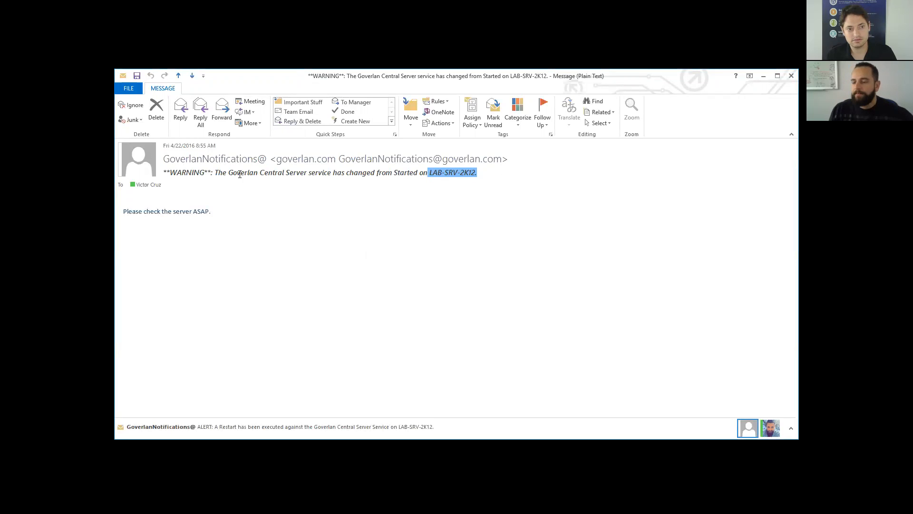
{"action": "left_click_drag", "start_coordinate": [166, 173], "coordinate": [221, 172]}
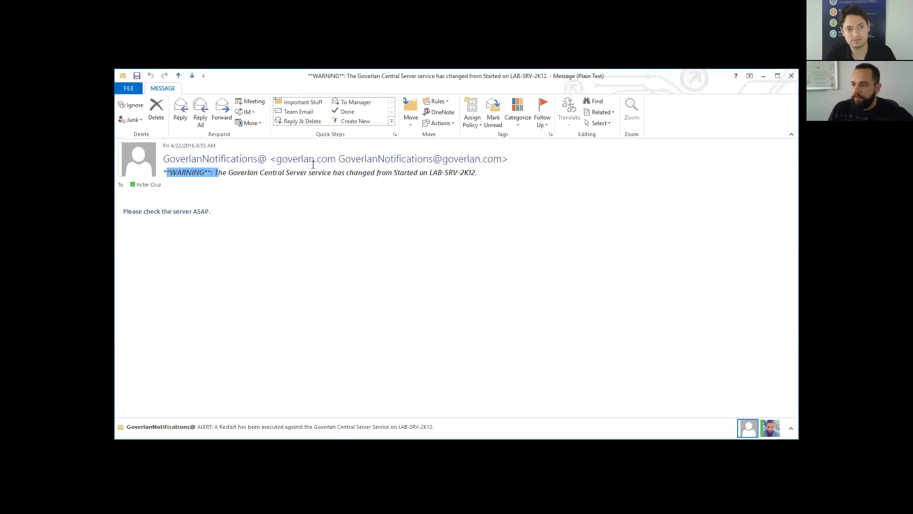
{"action": "left_click", "coordinate": [420, 173]}
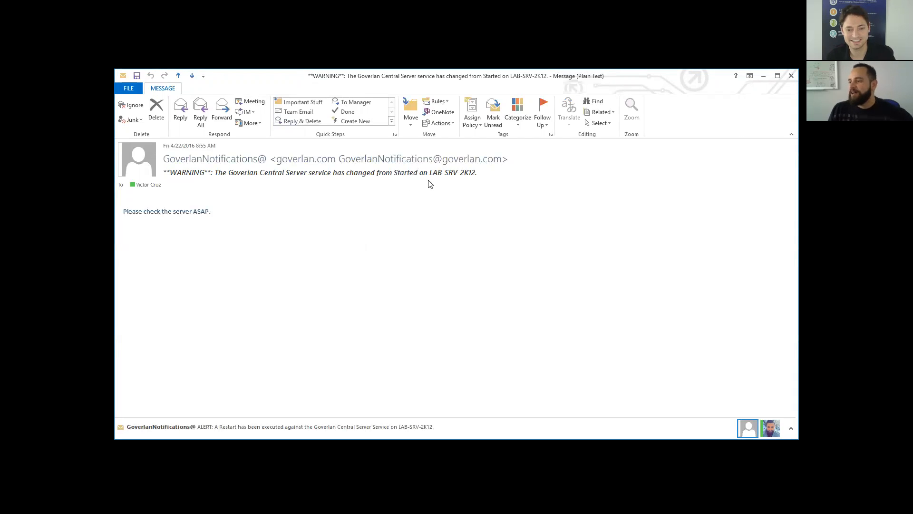
{"action": "left_click_drag", "start_coordinate": [468, 174], "coordinate": [421, 173]}
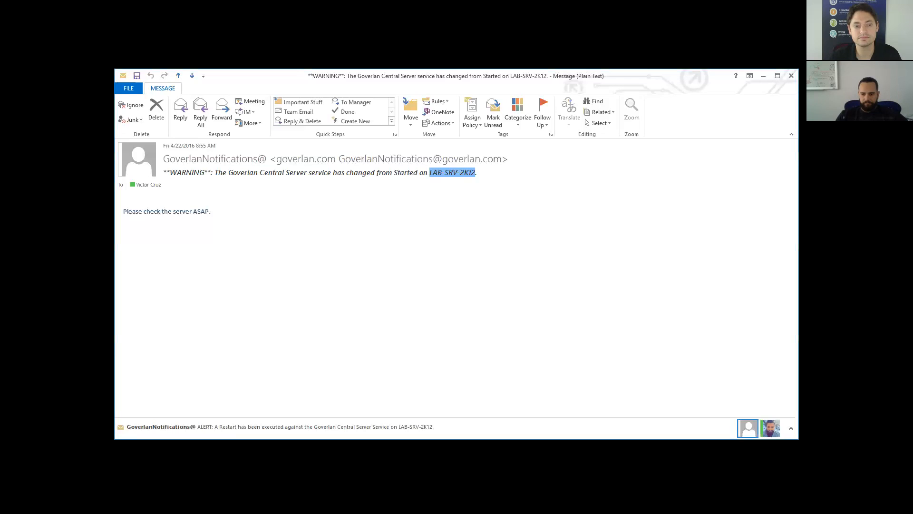
{"action": "key", "text": "alt+Tab"}
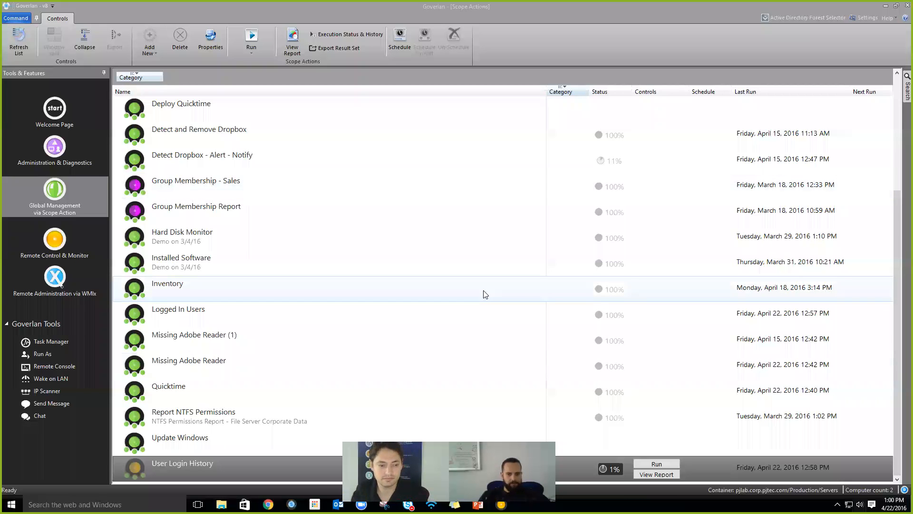
- Open the Monitor Goverlan Central Server Service action module for editing
{"action": "left_click", "coordinate": [162, 191]}
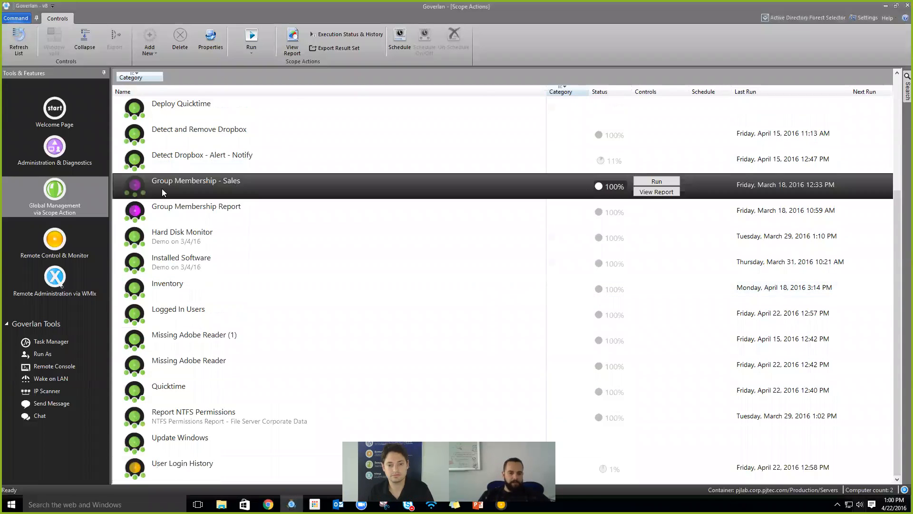
{"action": "scroll", "coordinate": [162, 190], "scroll_direction": "up", "scroll_amount": 5}
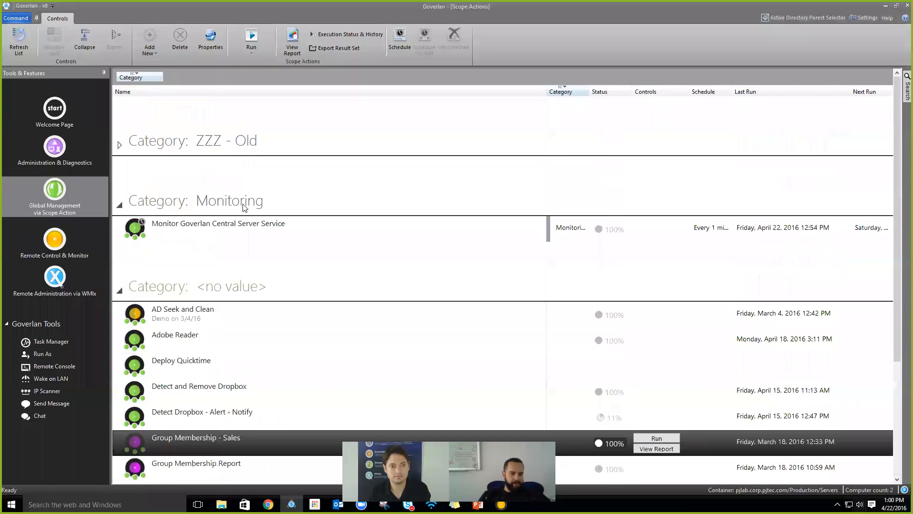
{"action": "double_click", "coordinate": [199, 232]}
{"action": "left_click", "coordinate": [333, 140]}
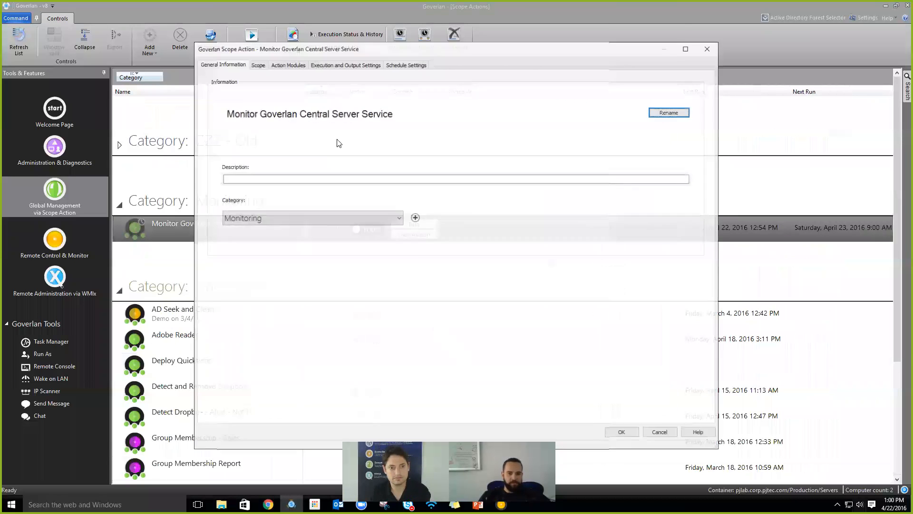
{"action": "left_click", "coordinate": [291, 65]}
{"action": "double_click", "coordinate": [283, 91]}
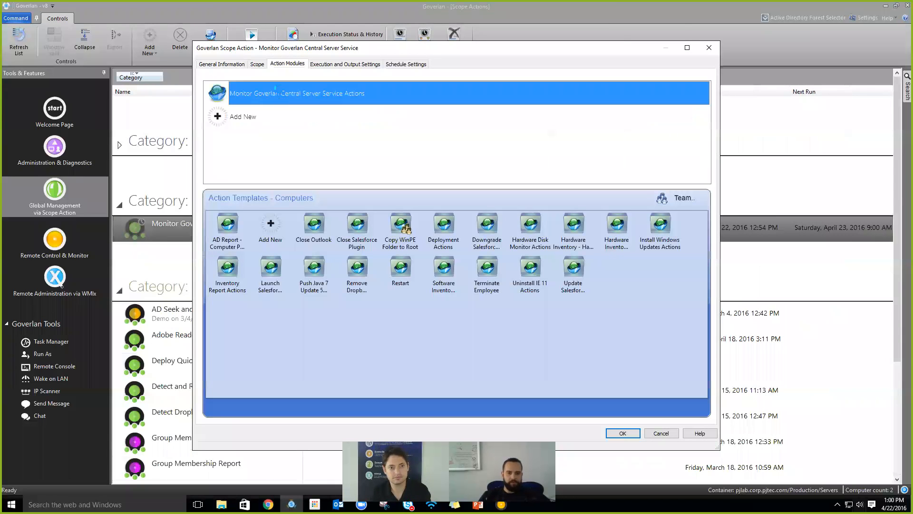
- Open the Send email arguments and start a dynamic value definition for the email body
{"action": "left_click", "coordinate": [338, 272]}
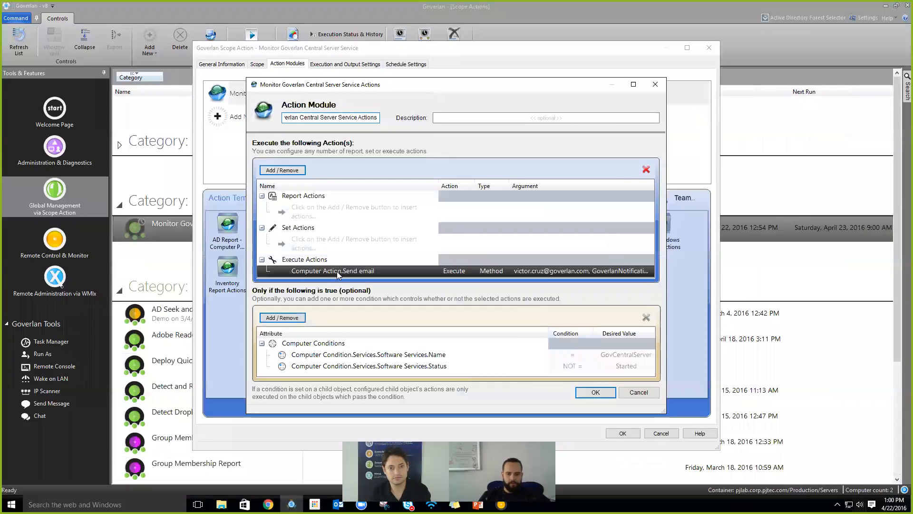
{"action": "double_click", "coordinate": [337, 272]}
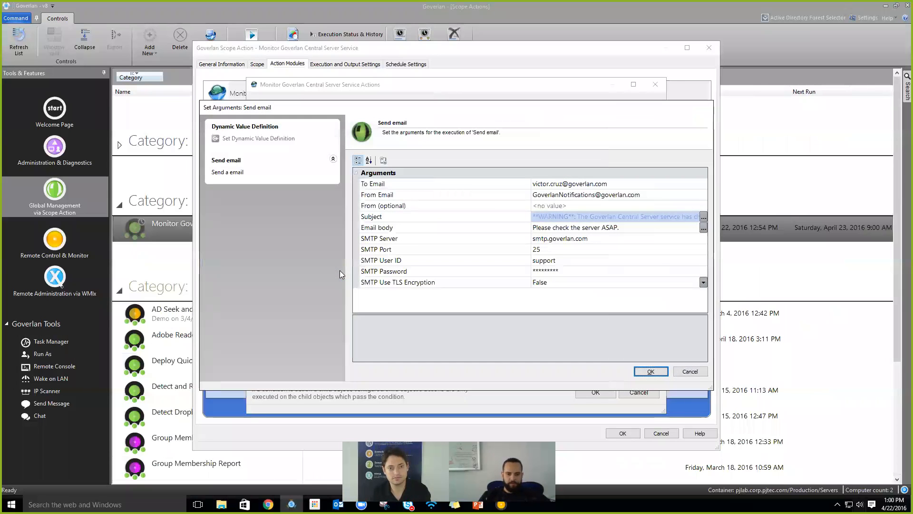
{"action": "left_click", "coordinate": [471, 233]}
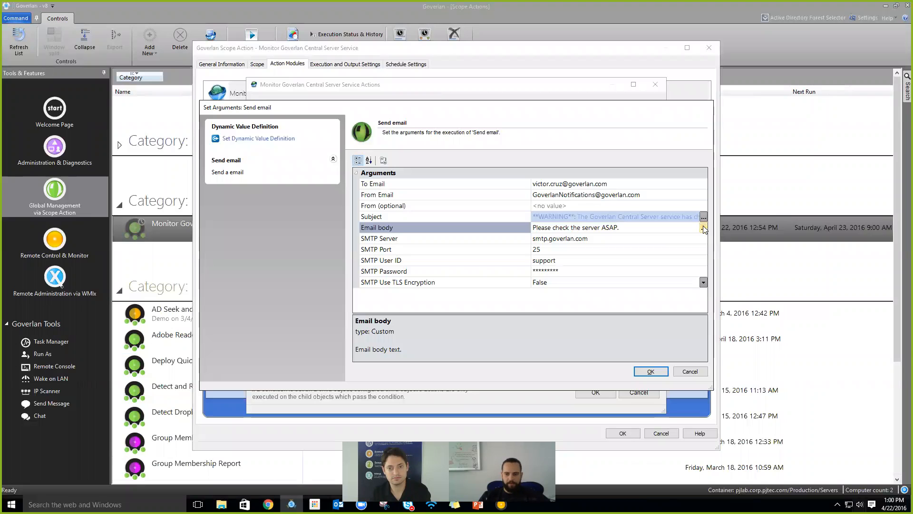
{"action": "left_click", "coordinate": [247, 140]}
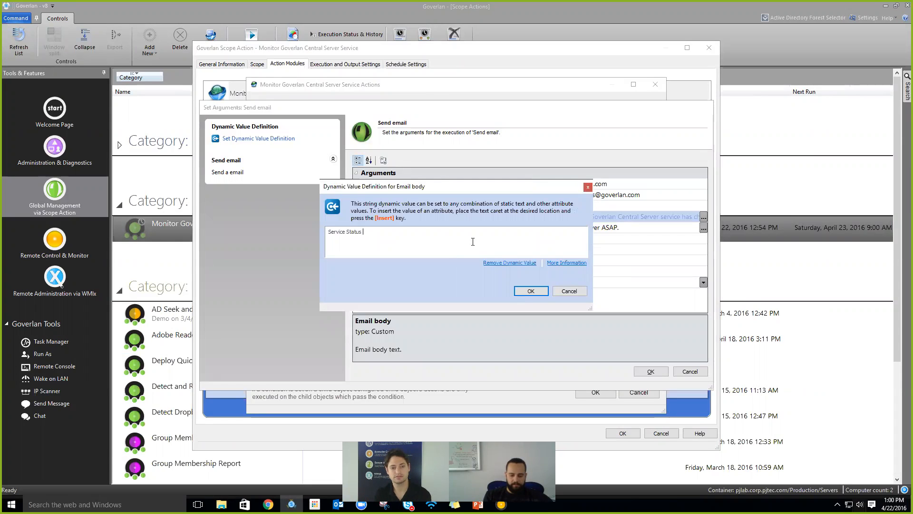
- Insert the Services > Software Services > Status value, then discard it and close the Send email arguments
{"action": "key", "text": "Insert"}
{"action": "mouse_move", "coordinate": [474, 245]}
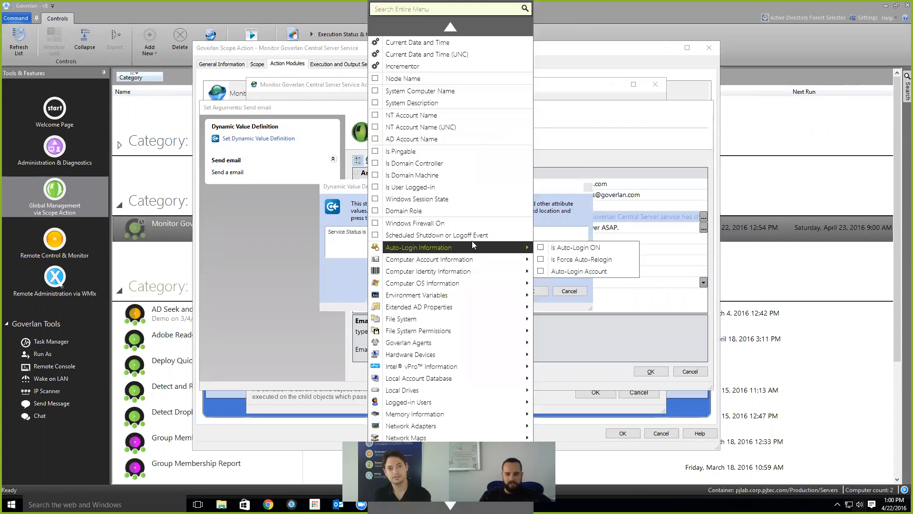
{"action": "scroll", "coordinate": [419, 380], "scroll_direction": "down", "scroll_amount": 5}
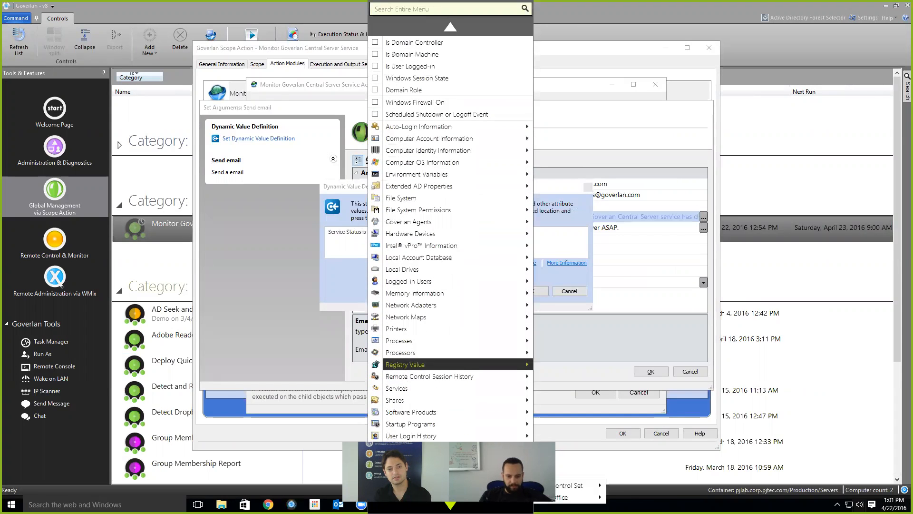
{"action": "mouse_move", "coordinate": [414, 388]}
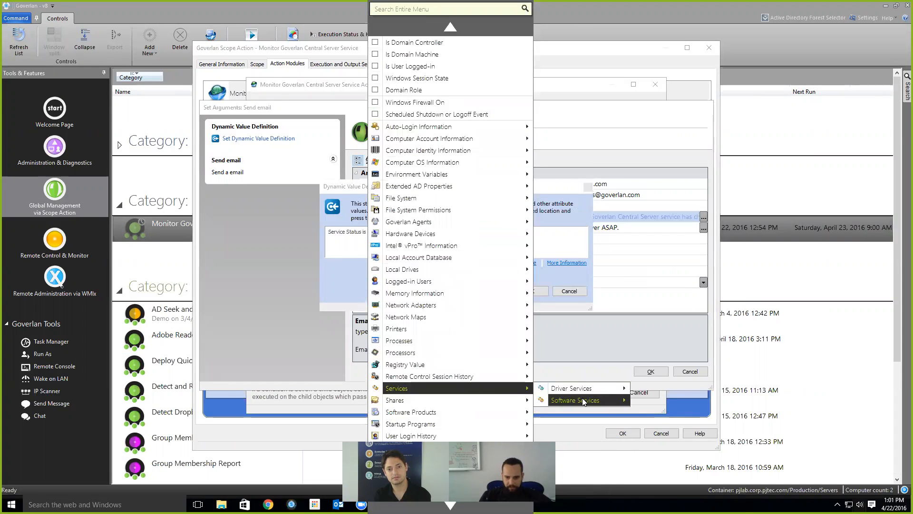
{"action": "mouse_move", "coordinate": [584, 402]}
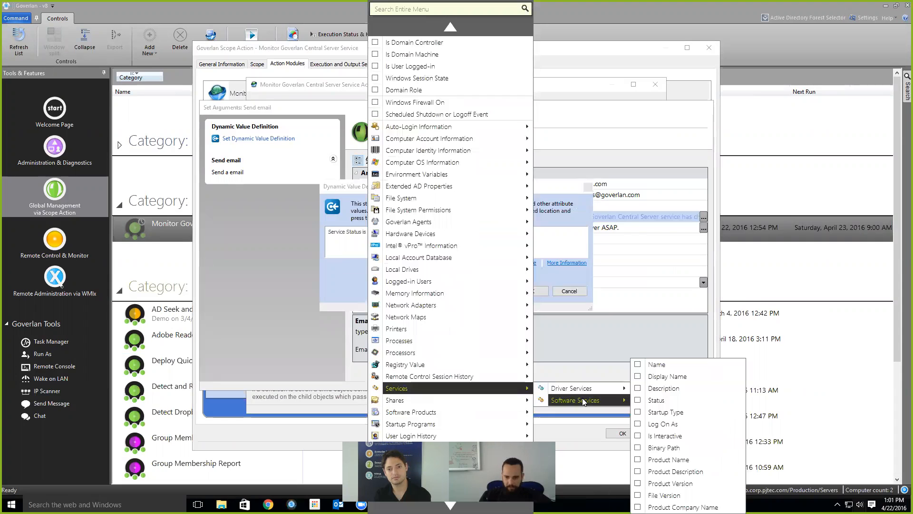
{"action": "left_click", "coordinate": [657, 400]}
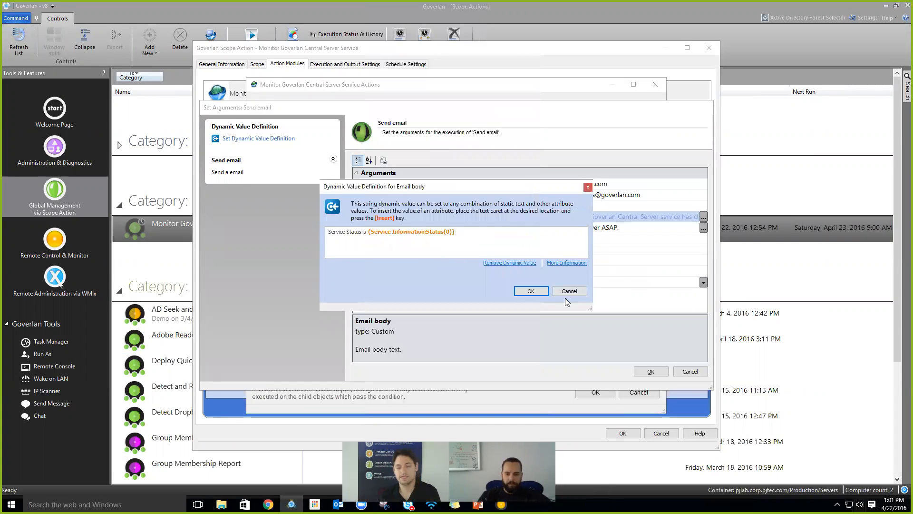
{"action": "left_click", "coordinate": [577, 290]}
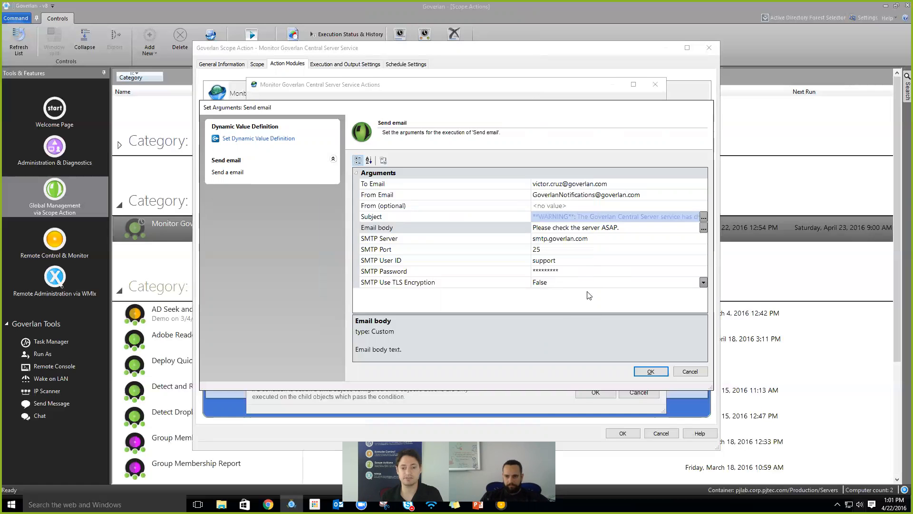
{"action": "left_click", "coordinate": [651, 371]}
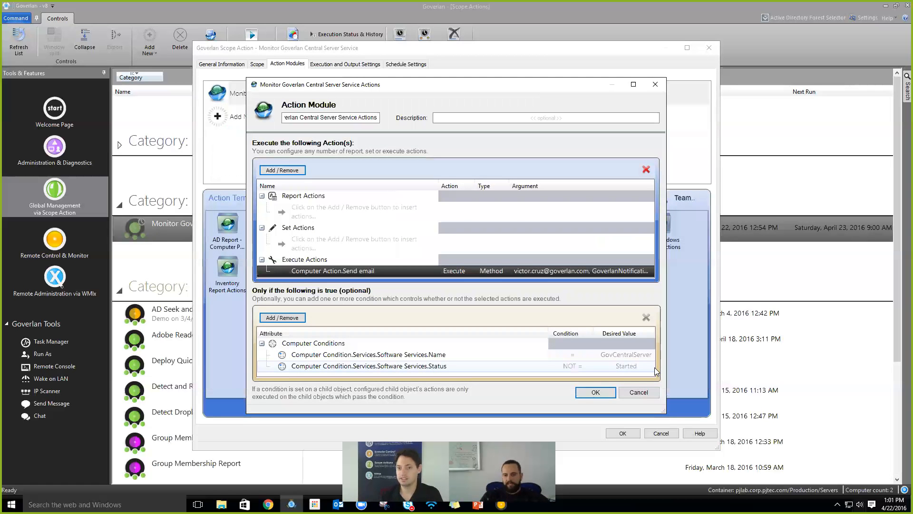
- Inspect the Name and Status conditions and enlarge the Action Module window
{"action": "left_click", "coordinate": [553, 355]}
{"action": "left_click", "coordinate": [511, 360]}
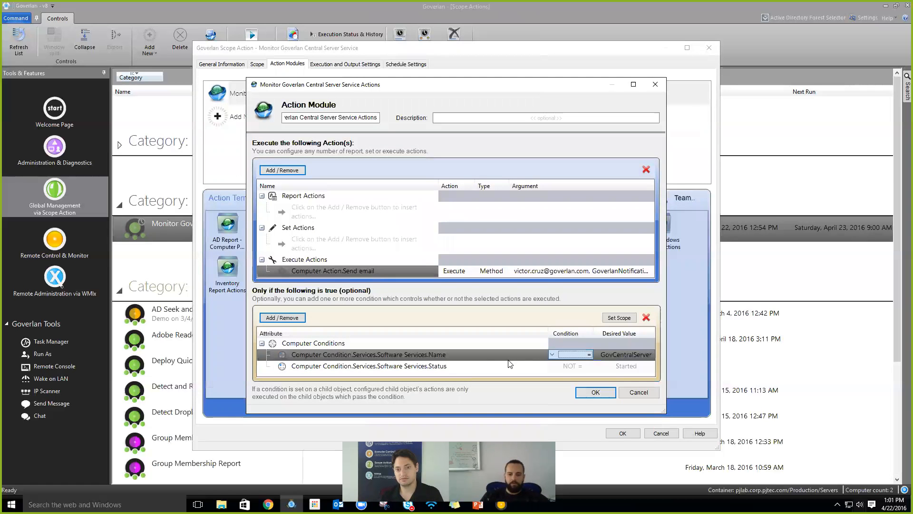
{"action": "left_click", "coordinate": [480, 365]}
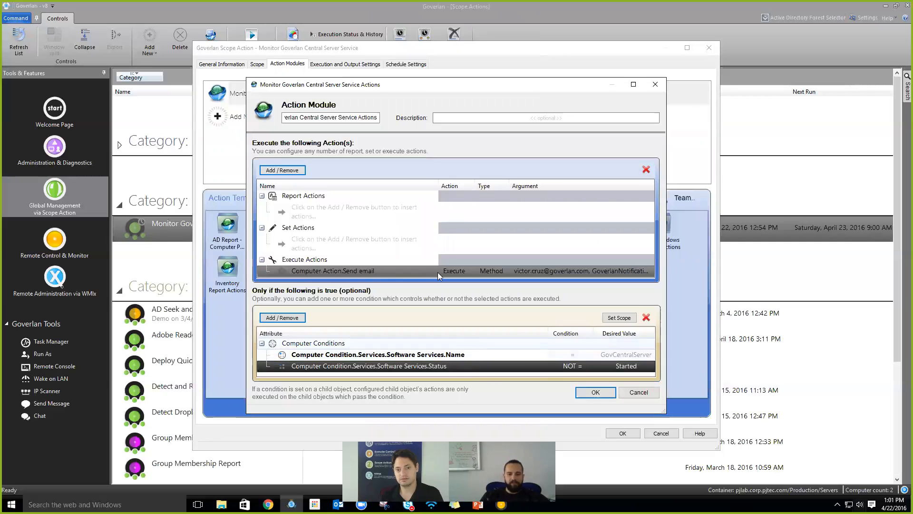
{"action": "left_click_drag", "start_coordinate": [247, 78], "coordinate": [233, 51]}
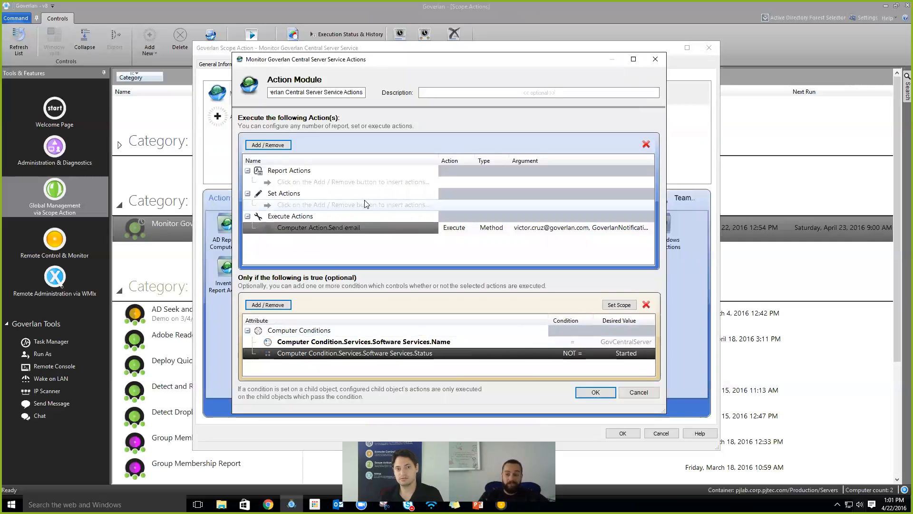
{"action": "left_click", "coordinate": [436, 226]}
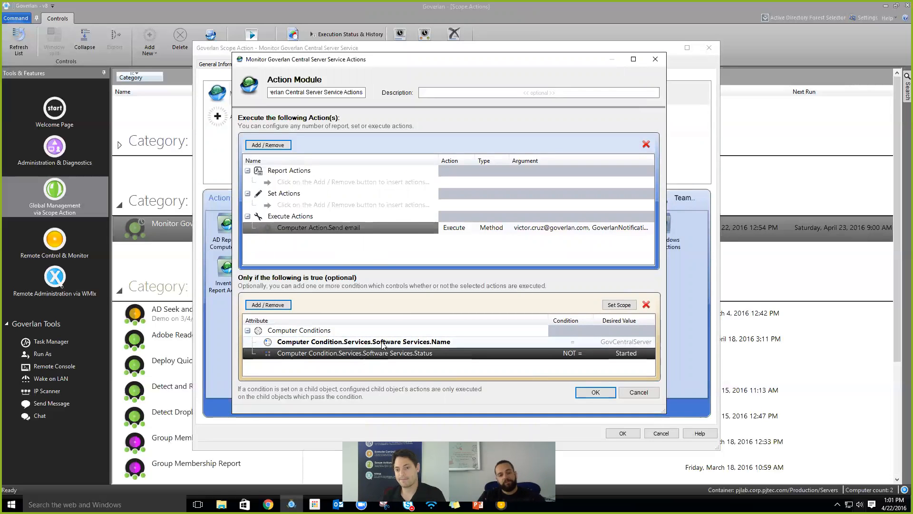
- Add a Restart a service action for GovCentralServer after the Send email action
{"action": "left_click", "coordinate": [353, 205]}
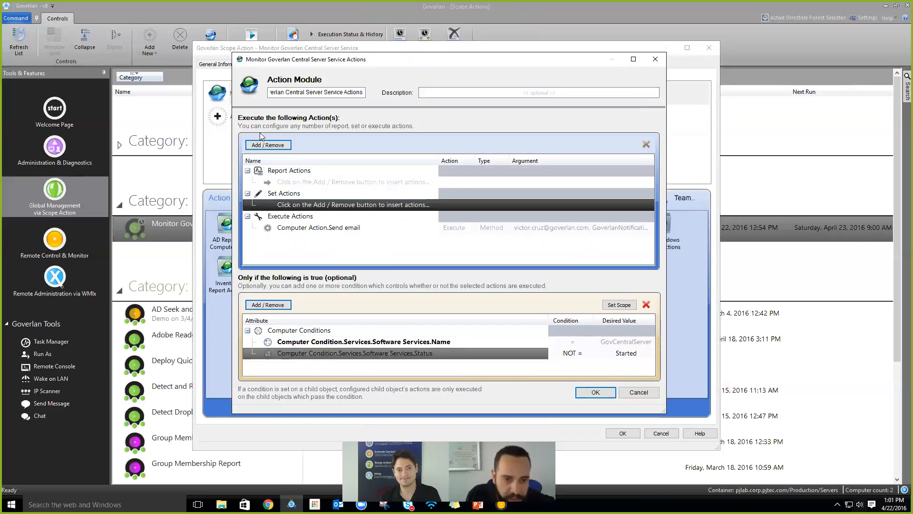
{"action": "left_click", "coordinate": [268, 145]}
{"action": "mouse_move", "coordinate": [354, 159]}
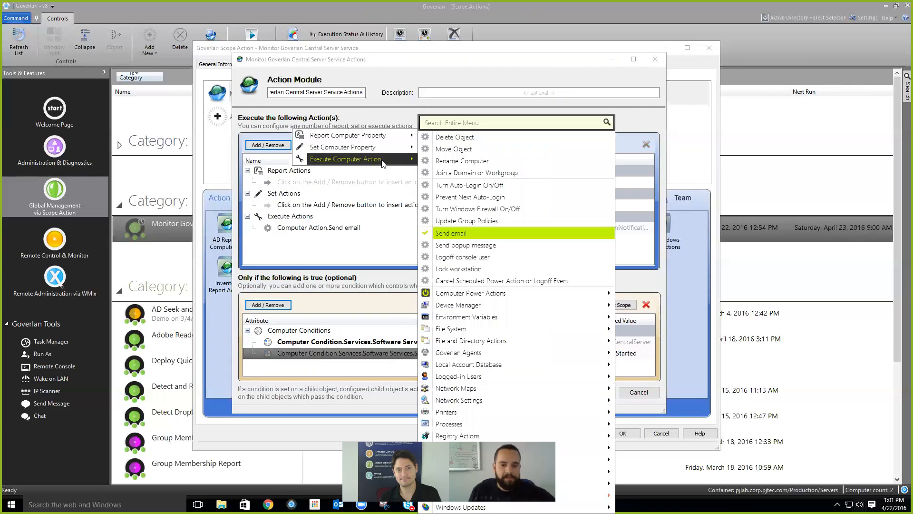
{"action": "mouse_move", "coordinate": [571, 447]}
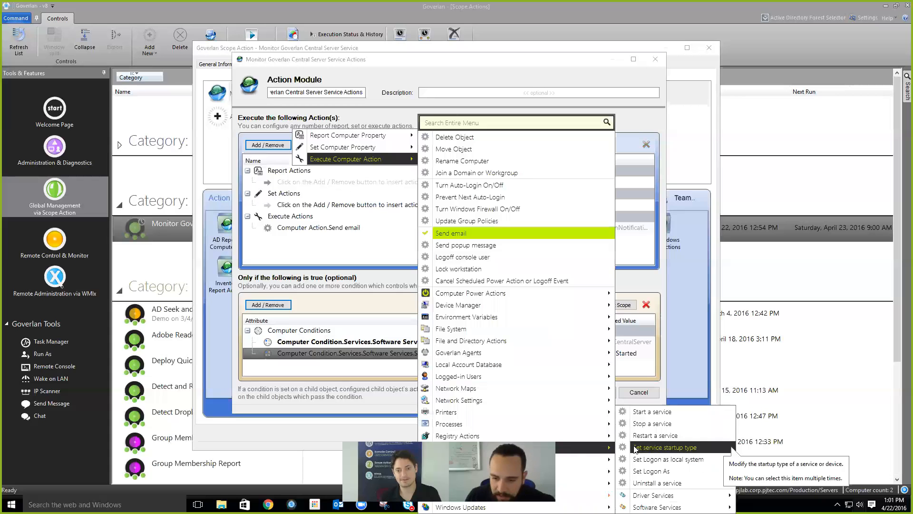
{"action": "left_click", "coordinate": [666, 436]}
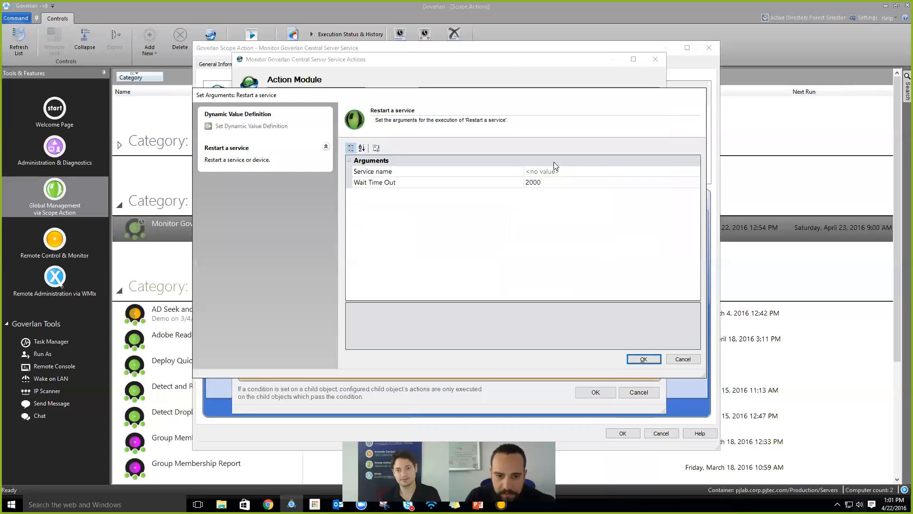
{"action": "left_click", "coordinate": [512, 172]}
{"action": "type", "text": "Gov"}
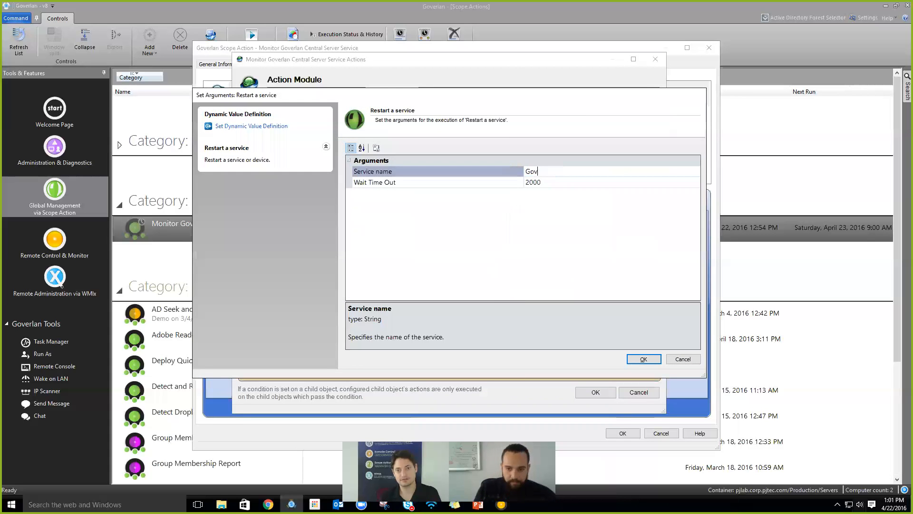
{"action": "type", "text": "CentralServer"}
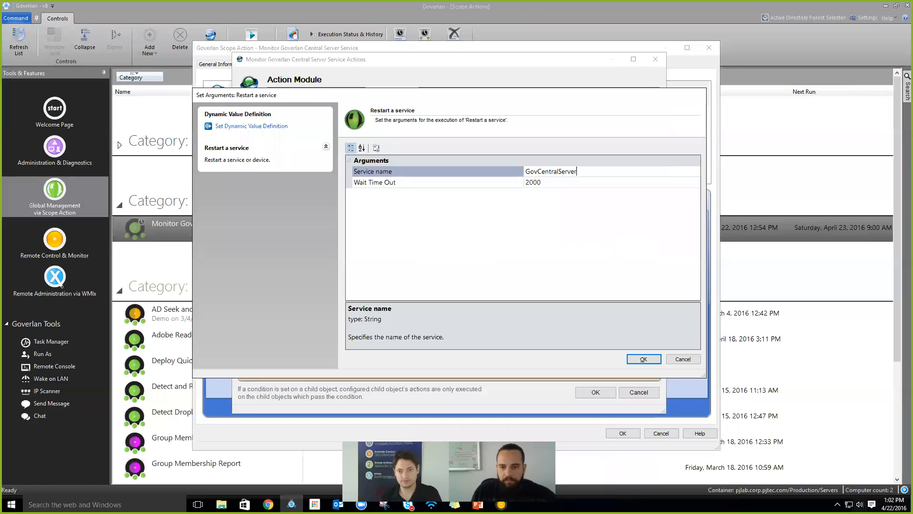
{"action": "left_click", "coordinate": [643, 359]}
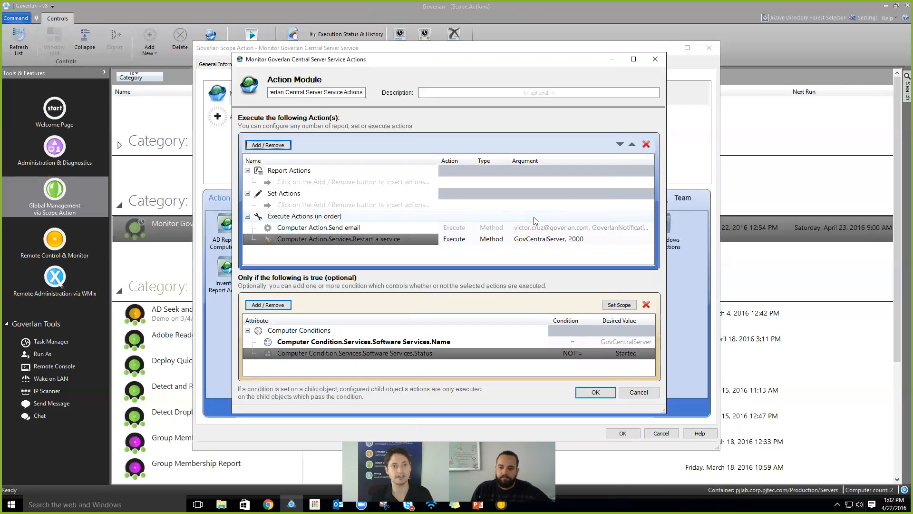
- Review the Send email and service restart actions and the service Name and Status conditions
{"action": "left_click", "coordinate": [502, 231]}
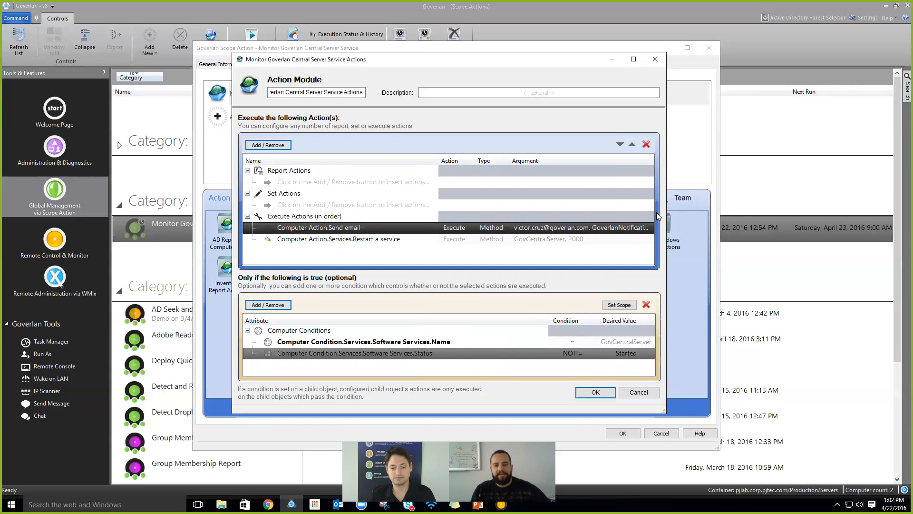
{"action": "left_click", "coordinate": [588, 241]}
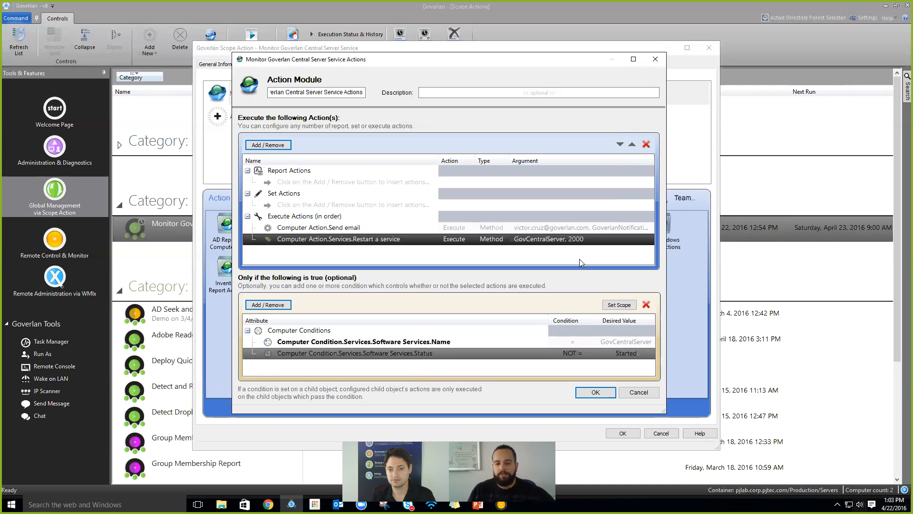
{"action": "left_click", "coordinate": [409, 343]}
{"action": "left_click", "coordinate": [482, 354]}
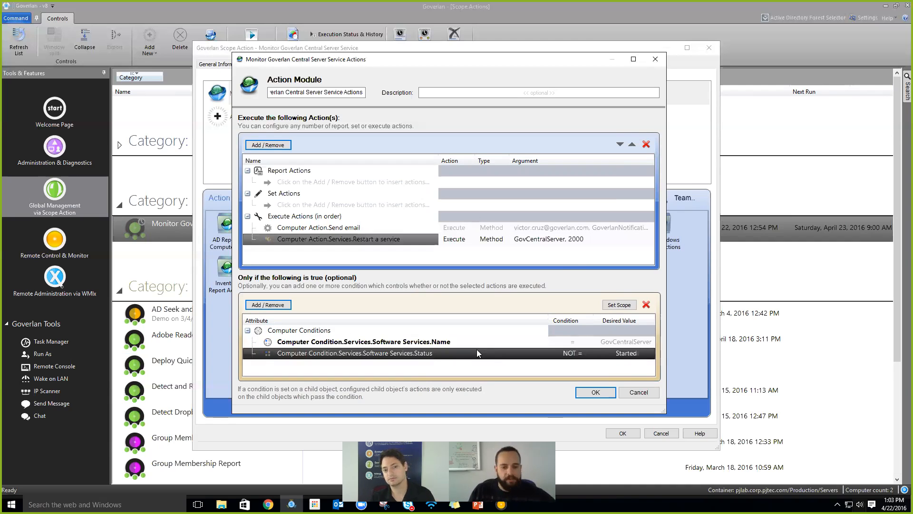
{"action": "left_click", "coordinate": [486, 342]}
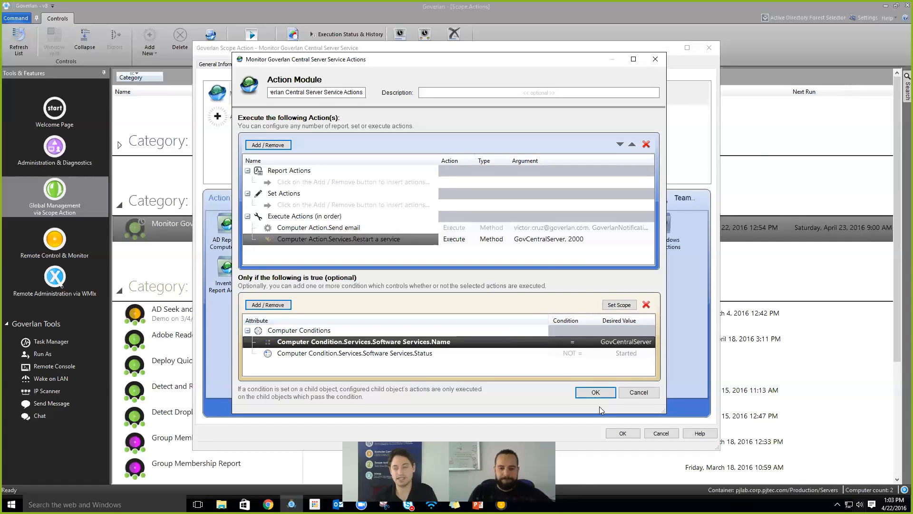
- Save the Action Module and Scope Action dialogs, collapse <no value>, and select the Monitor action
{"action": "left_click", "coordinate": [602, 393]}
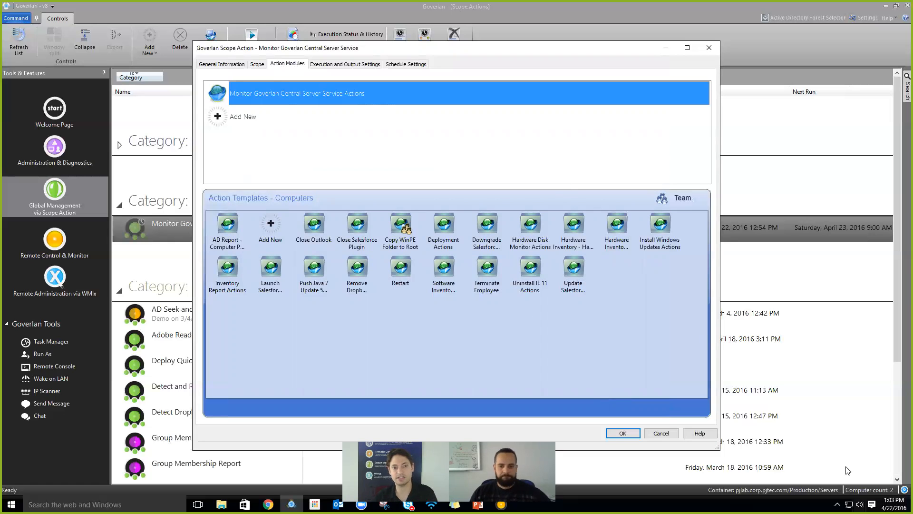
{"action": "left_click", "coordinate": [623, 433]}
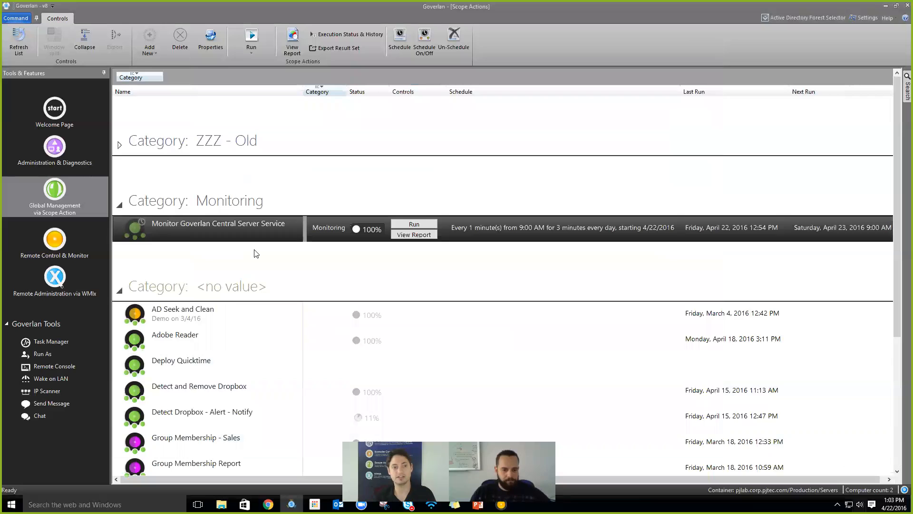
{"action": "left_click", "coordinate": [119, 290]}
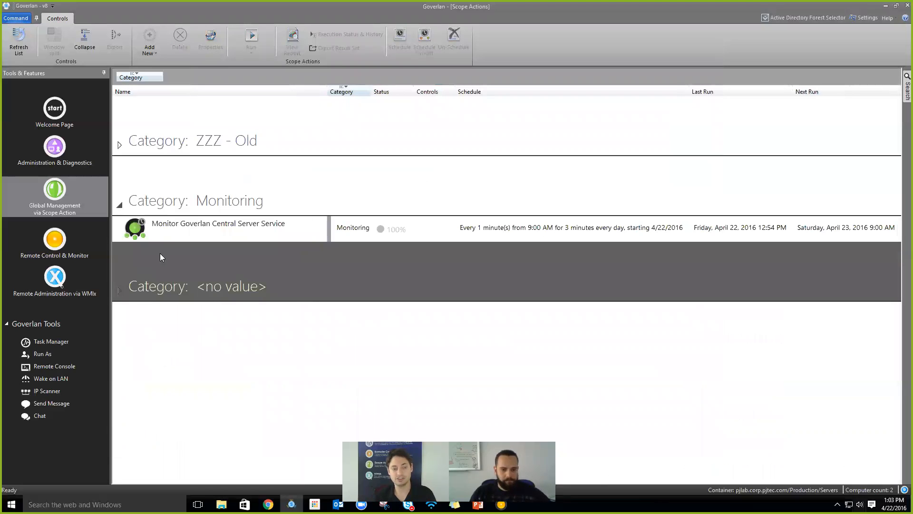
{"action": "left_click", "coordinate": [190, 228]}
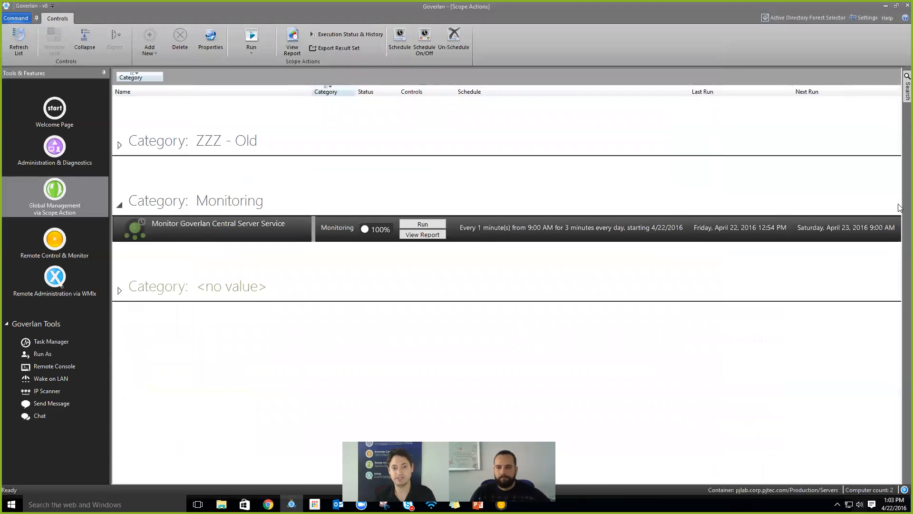